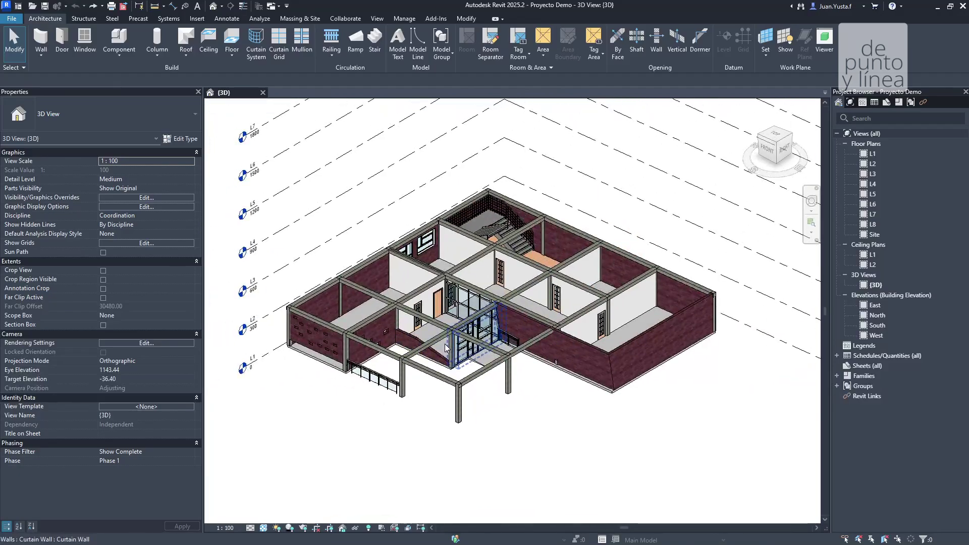
- Examine the building's ground-floor rooms, structure and curtain walls in the 3D view from several angles
{"action": "scroll", "coordinate": [400, 357], "scroll_direction": "down", "scroll_amount": 3}
{"action": "middle_click_drag", "start_coordinate": [400, 357], "coordinate": [434, 353], "text": "shift"}
{"action": "scroll", "coordinate": [472, 335], "scroll_direction": "up", "scroll_amount": 5}
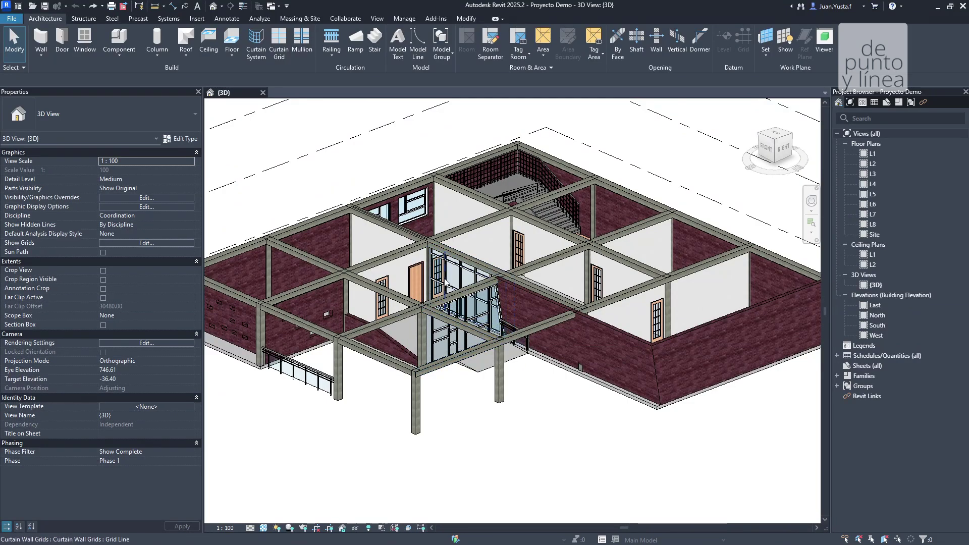
{"action": "scroll", "coordinate": [492, 341], "scroll_direction": "down", "scroll_amount": 4}
{"action": "middle_click_drag", "start_coordinate": [485, 338], "coordinate": [433, 346], "text": "shift"}
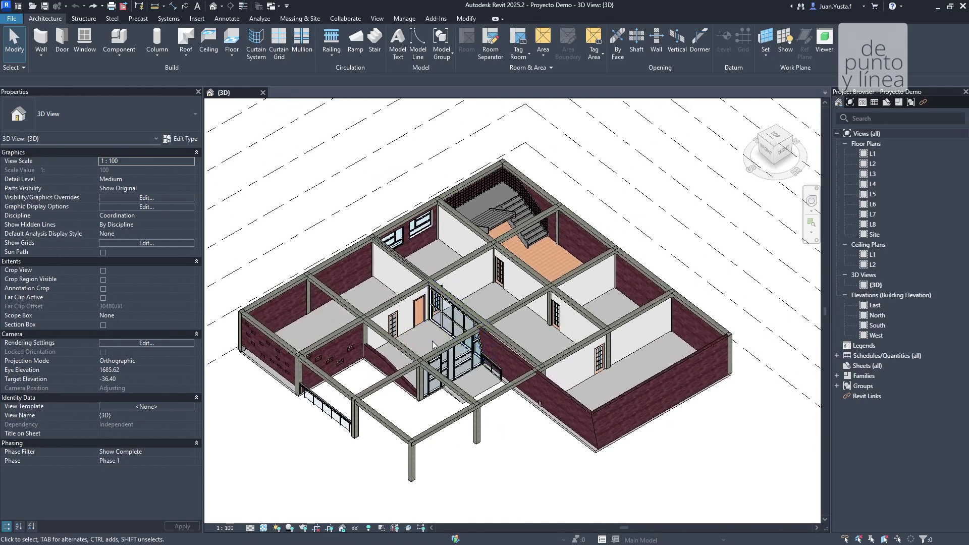
{"action": "scroll", "coordinate": [420, 337], "scroll_direction": "up", "scroll_amount": 3}
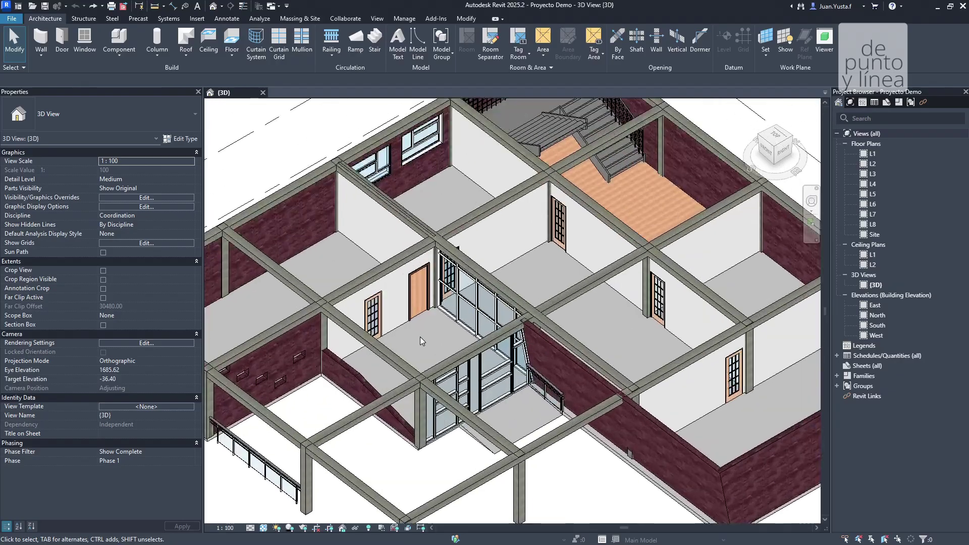
{"action": "scroll", "coordinate": [420, 337], "scroll_direction": "down", "scroll_amount": 5}
{"action": "middle_click_drag", "start_coordinate": [444, 340], "coordinate": [422, 339], "text": "shift"}
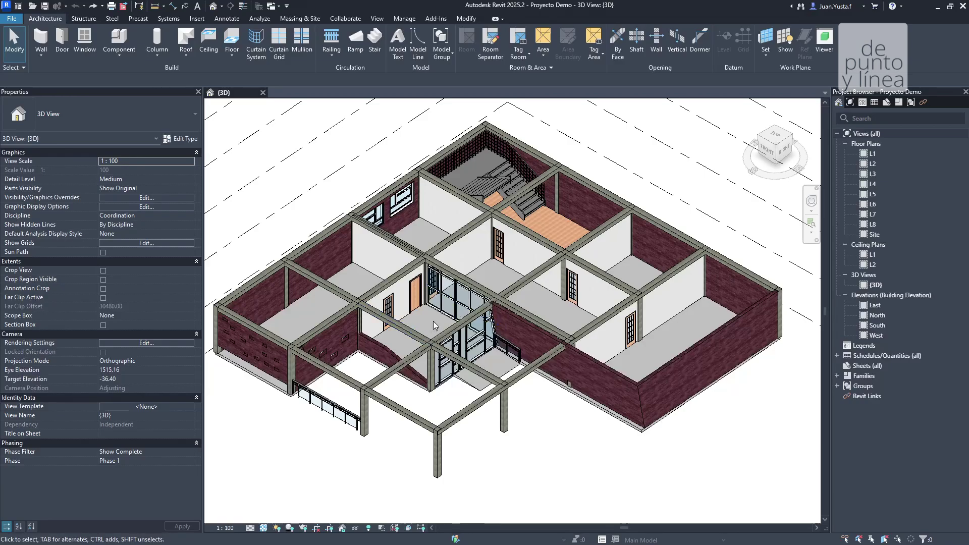
{"action": "scroll", "coordinate": [426, 325], "scroll_direction": "up", "scroll_amount": 1}
{"action": "middle_click_drag", "start_coordinate": [391, 325], "coordinate": [415, 346]}
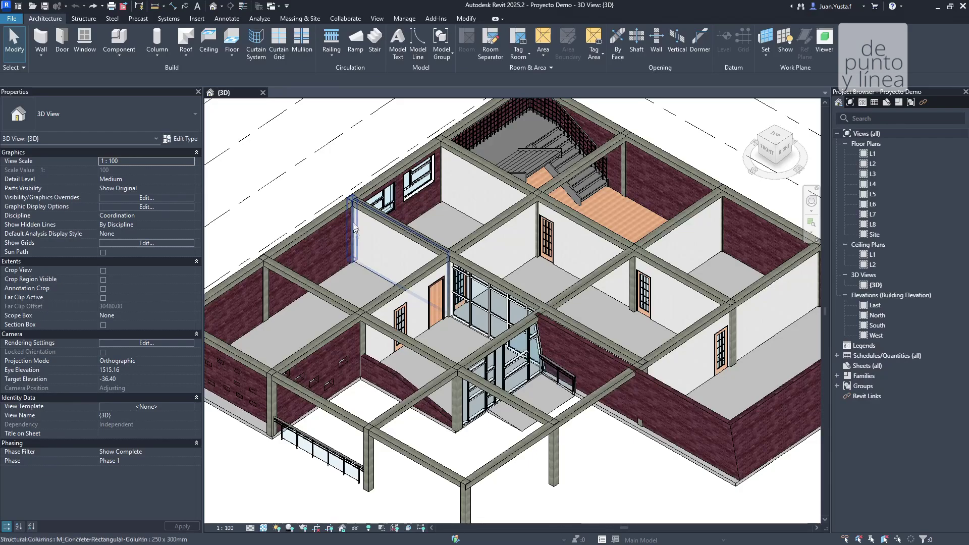
{"action": "scroll", "coordinate": [358, 285], "scroll_direction": "down", "scroll_amount": 4}
{"action": "scroll", "coordinate": [412, 284], "scroll_direction": "up", "scroll_amount": 2}
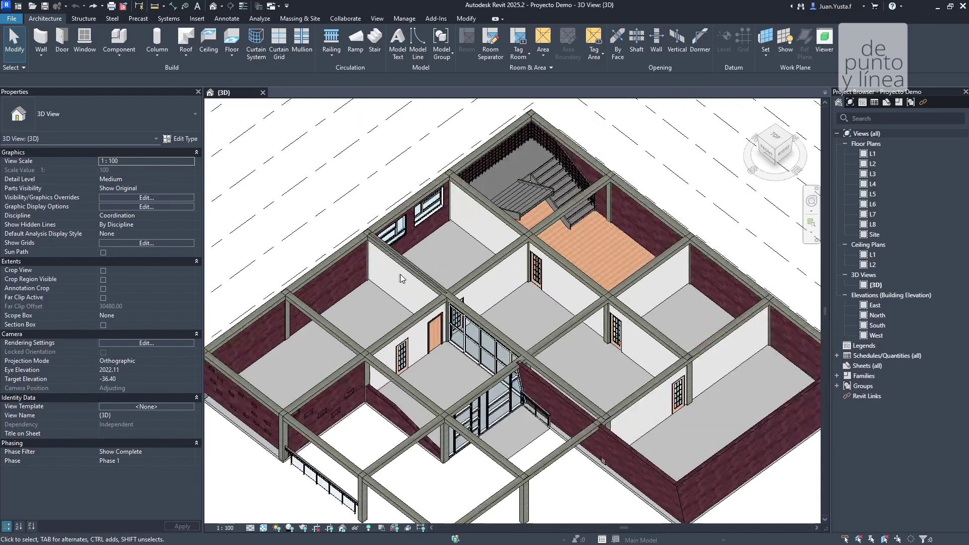
- Open the L1 floor plan and frame the building layout between its grids
{"action": "left_click", "coordinate": [872, 154]}
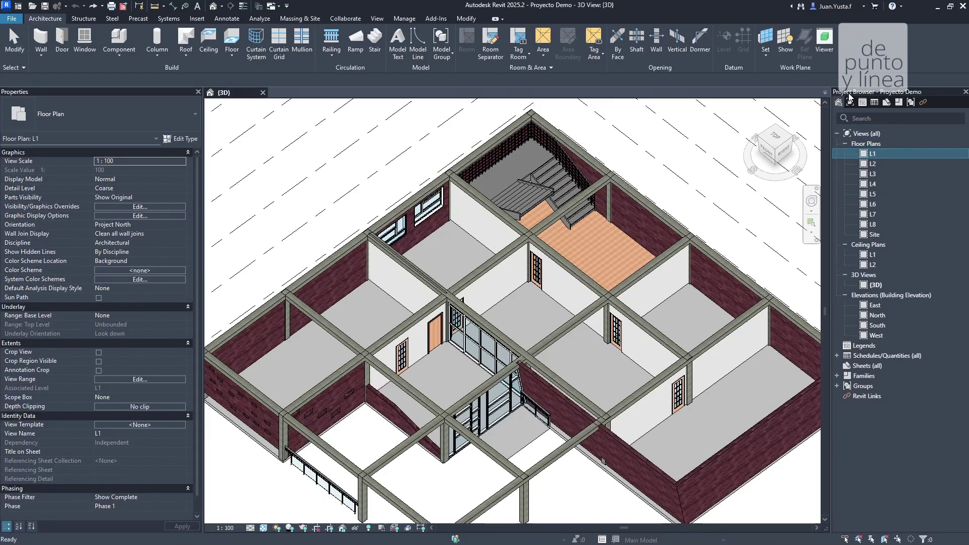
{"action": "double_click", "coordinate": [879, 155]}
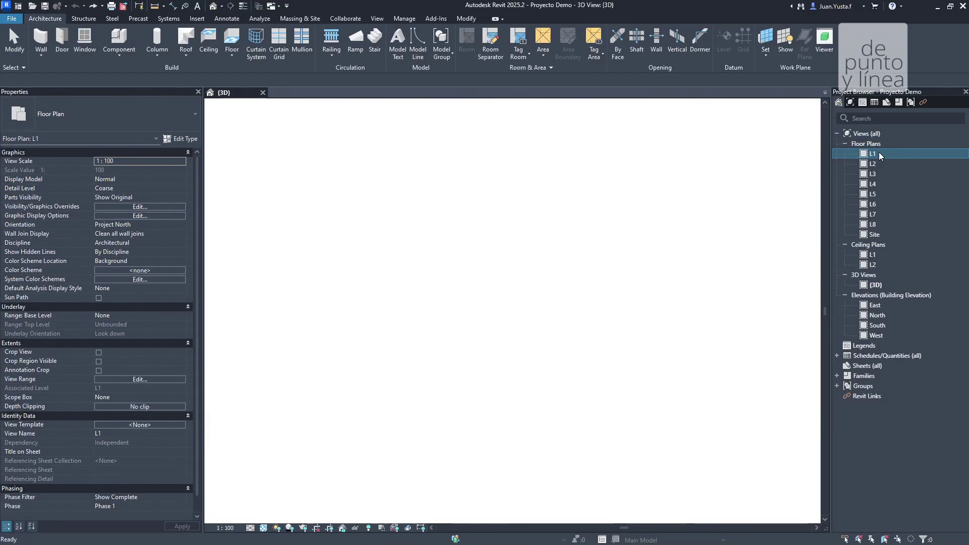
{"action": "middle_click_drag", "start_coordinate": [461, 299], "coordinate": [465, 285]}
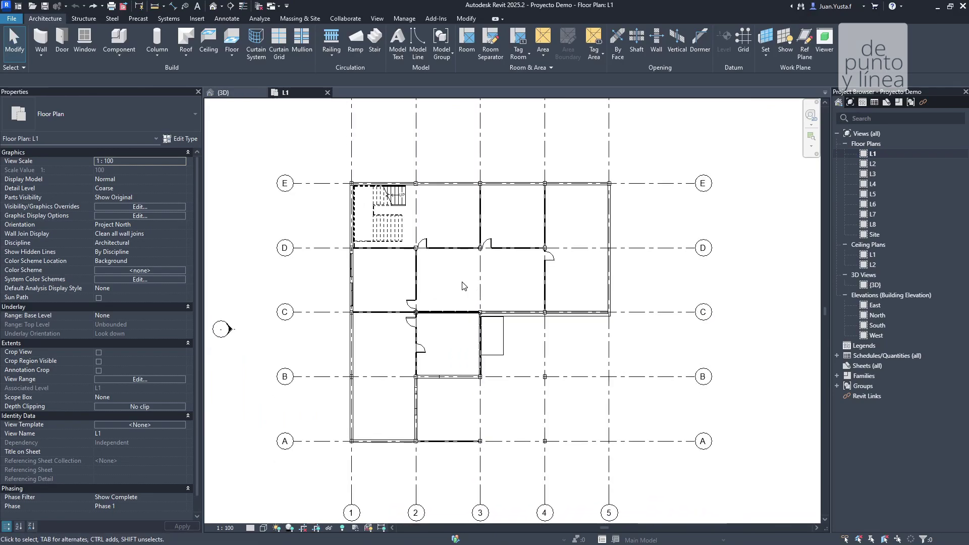
{"action": "scroll", "coordinate": [428, 285], "scroll_direction": "up", "scroll_amount": 1}
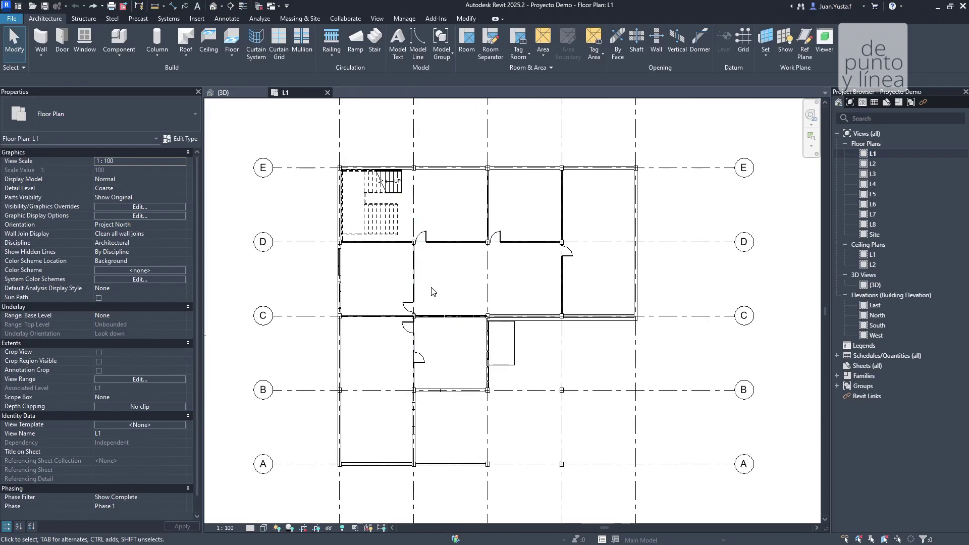
{"action": "middle_click_drag", "start_coordinate": [431, 290], "coordinate": [439, 291]}
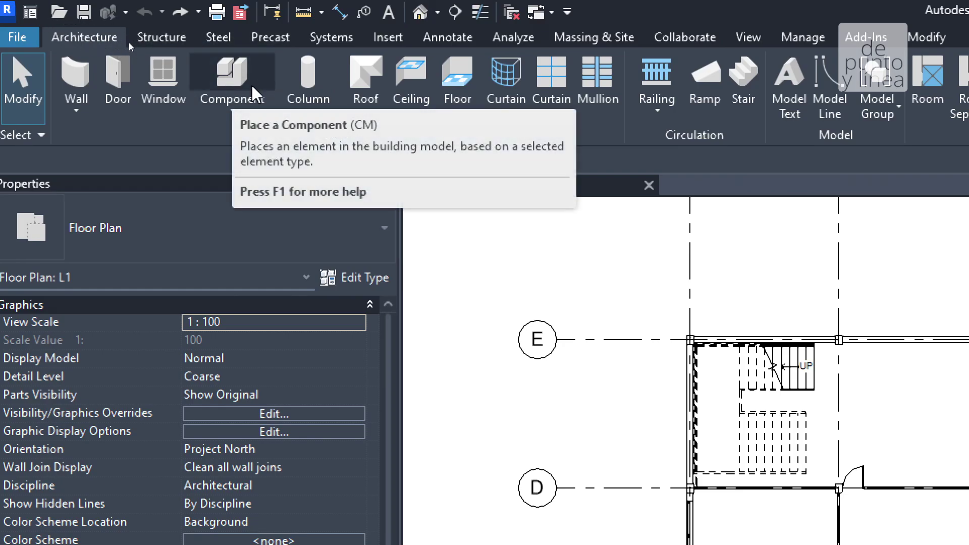
- Start the Place a Component command and review the component types already loaded in the project
{"action": "left_click", "coordinate": [222, 111]}
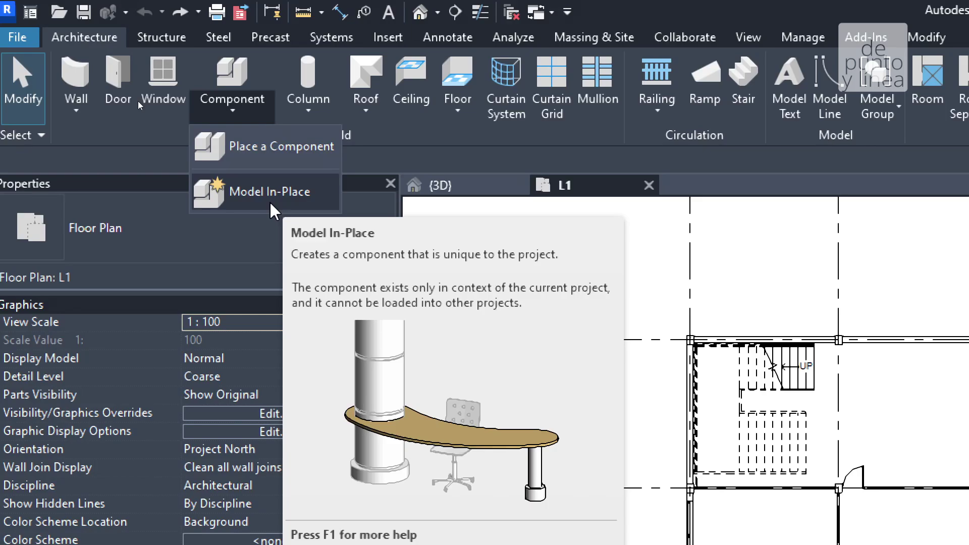
{"action": "left_click", "coordinate": [254, 149]}
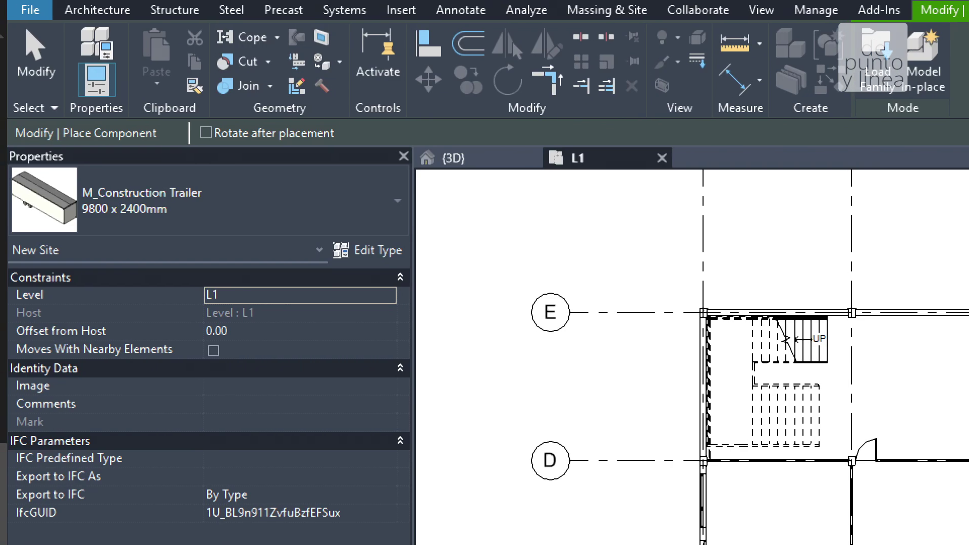
{"action": "left_click", "coordinate": [177, 213]}
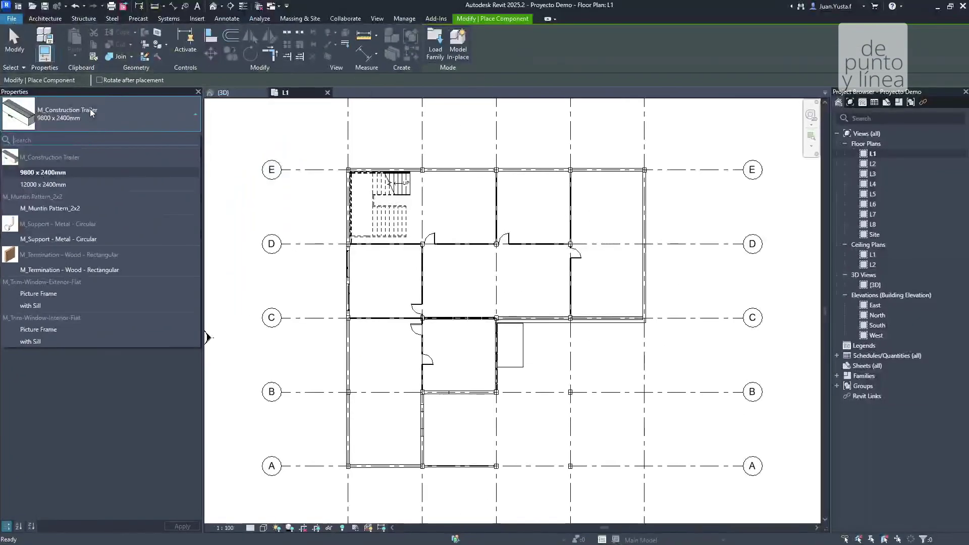
{"action": "left_click", "coordinate": [189, 85]}
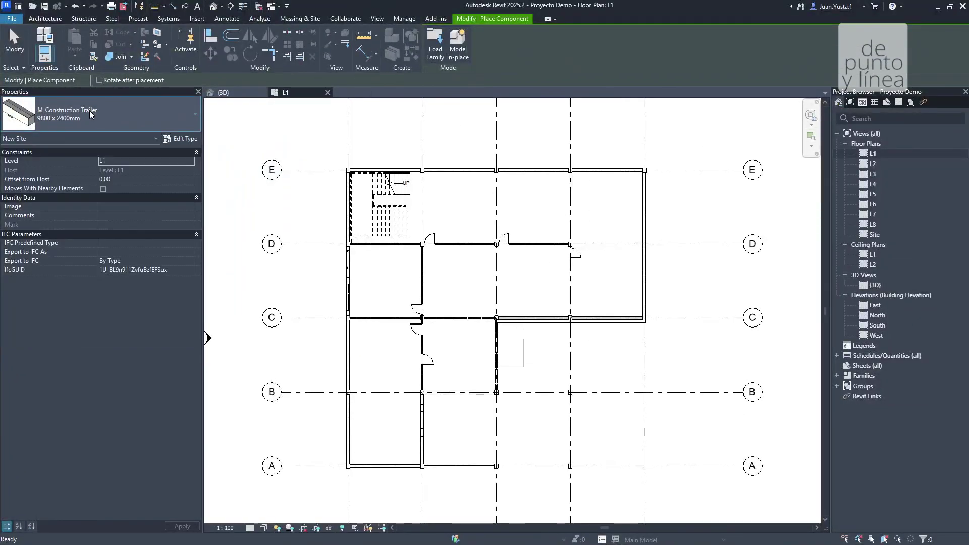
{"action": "left_click", "coordinate": [89, 111]}
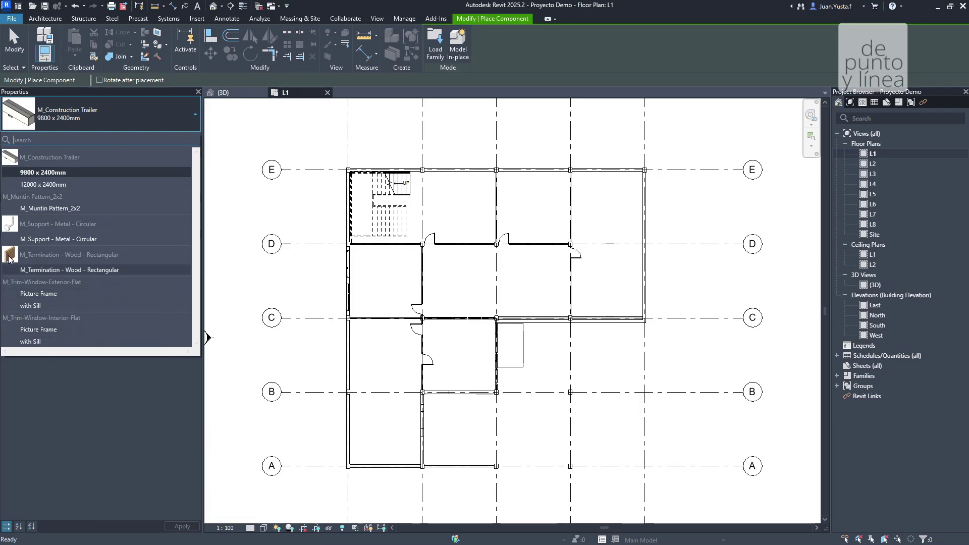
{"action": "left_click", "coordinate": [80, 120]}
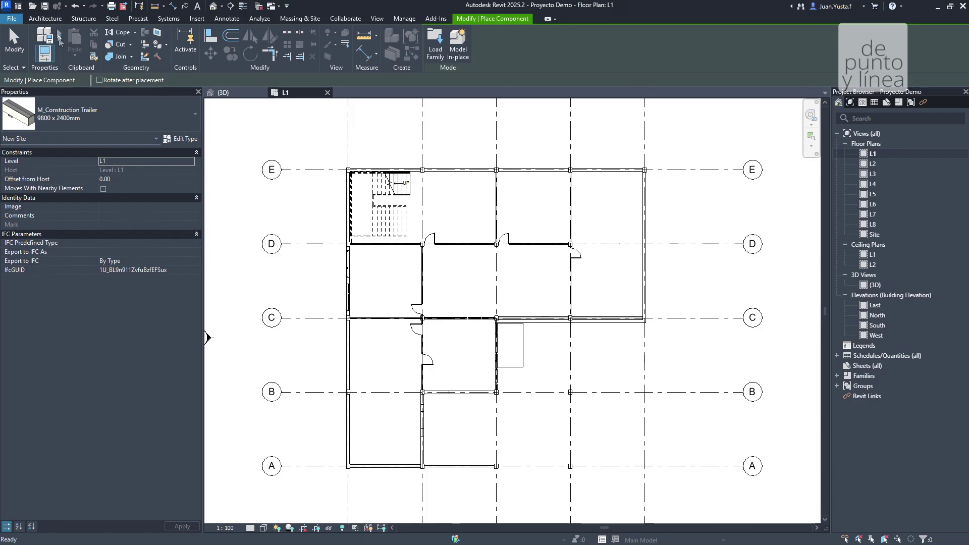
- Start loading a family and browse to the US folder of the Metric Library
{"action": "left_click", "coordinate": [436, 57]}
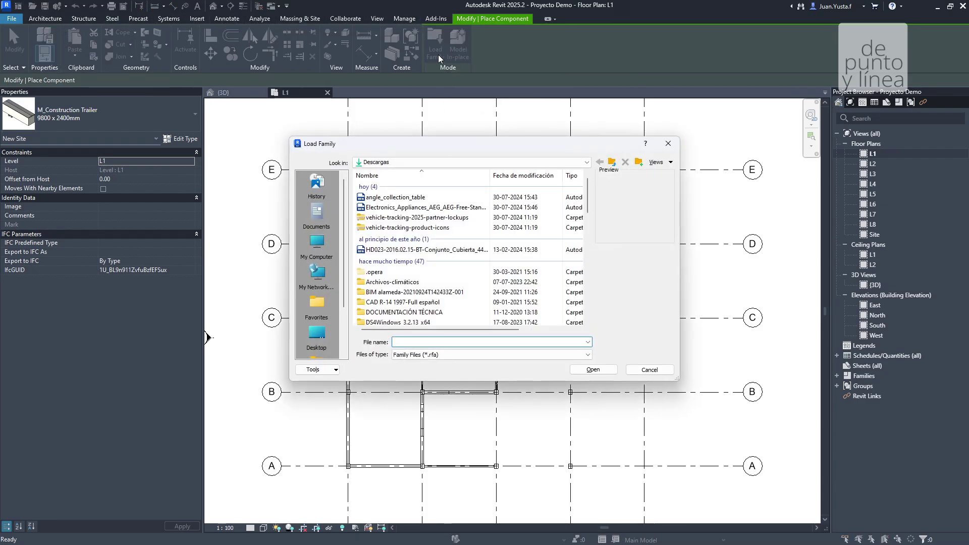
{"action": "left_click", "coordinate": [396, 163]}
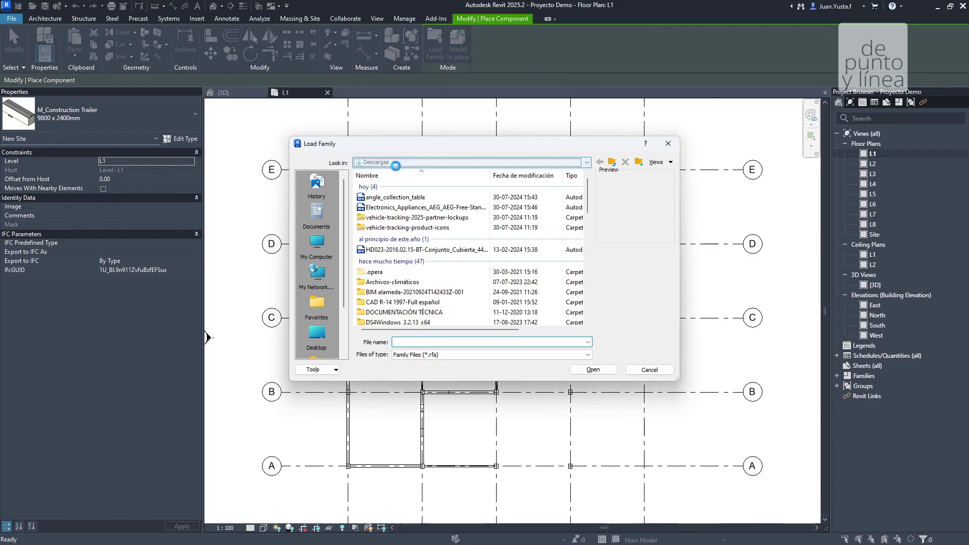
{"action": "left_click", "coordinate": [397, 163]}
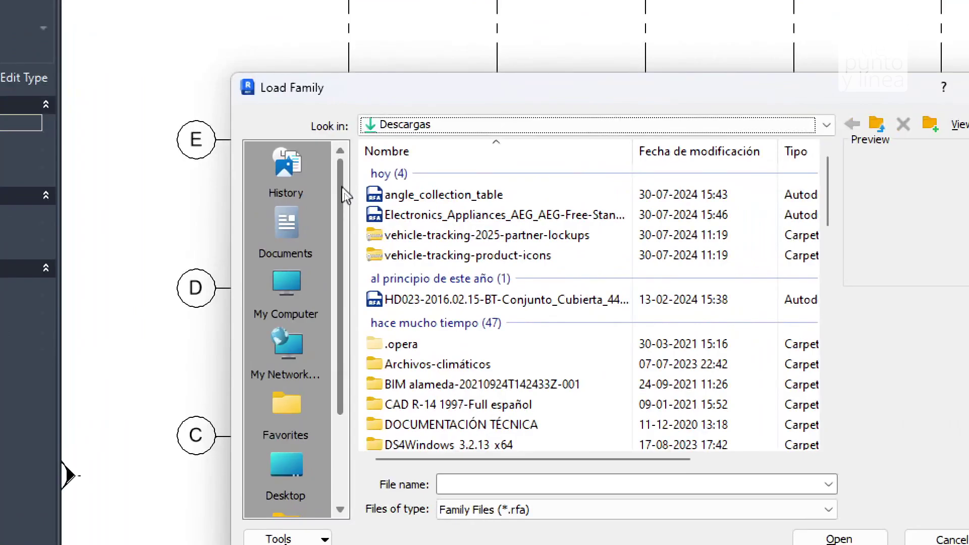
{"action": "left_click_drag", "start_coordinate": [345, 194], "coordinate": [353, 319]}
{"action": "left_click", "coordinate": [286, 474]}
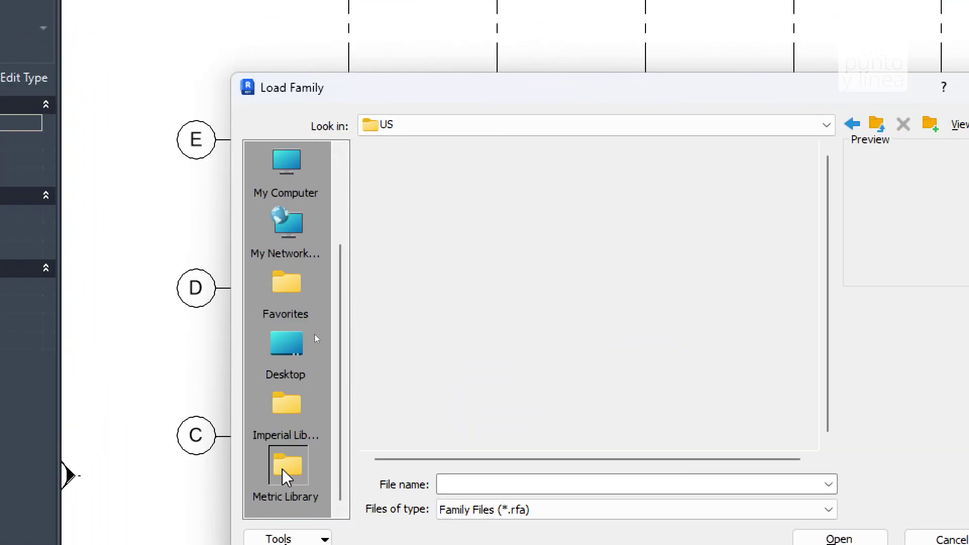
{"action": "left_click", "coordinate": [431, 125]}
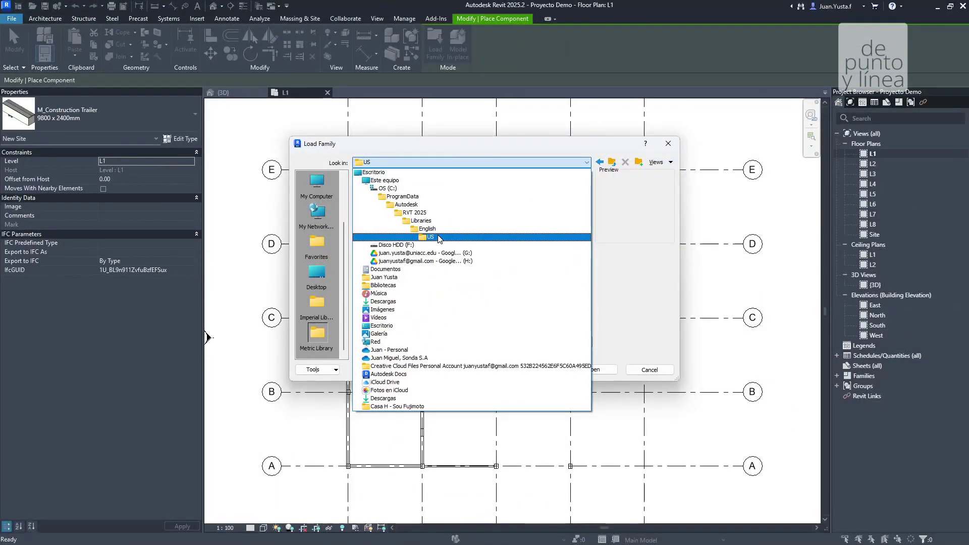
{"action": "left_click", "coordinate": [528, 274]}
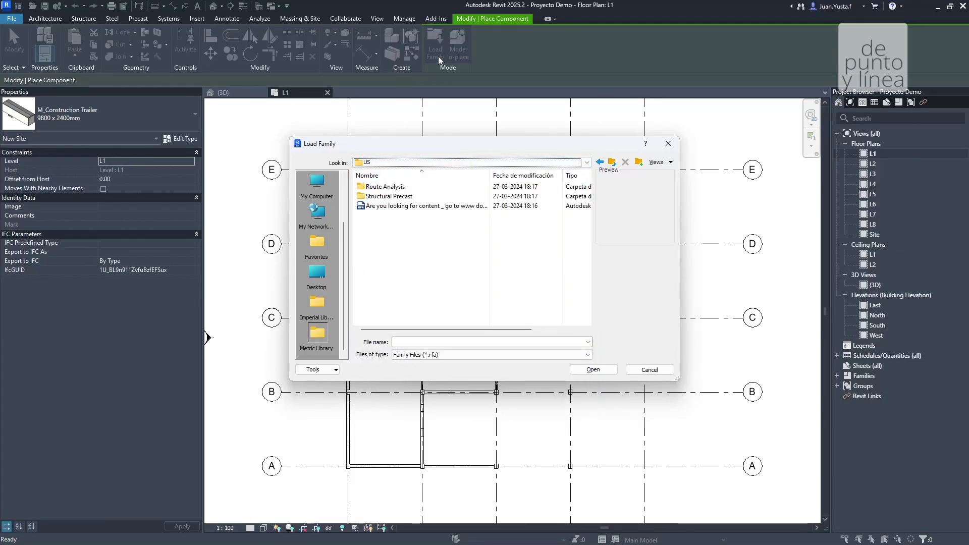
- Go up to the RVT 2025 Libraries folder to review its language folders
{"action": "left_click", "coordinate": [374, 162]}
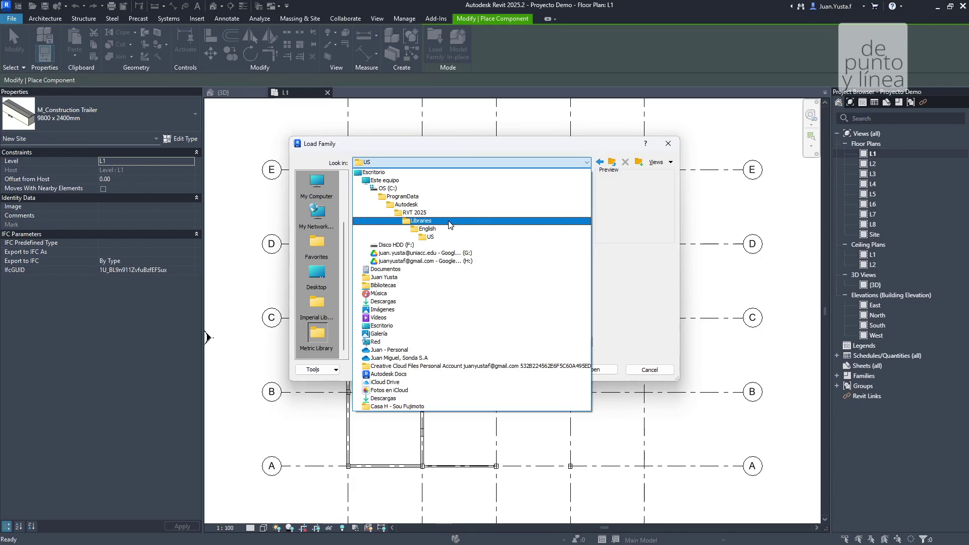
{"action": "left_click", "coordinate": [450, 225]}
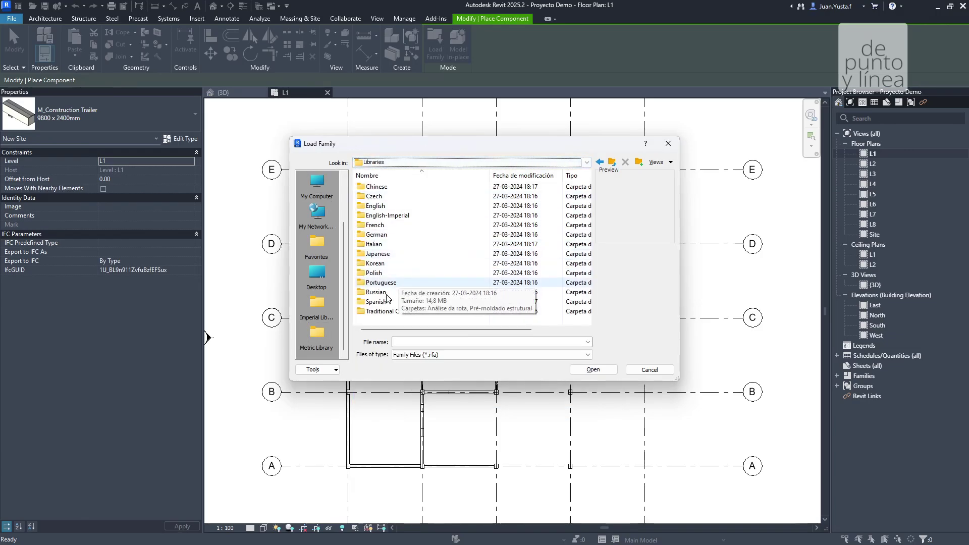
{"action": "left_click", "coordinate": [412, 162]}
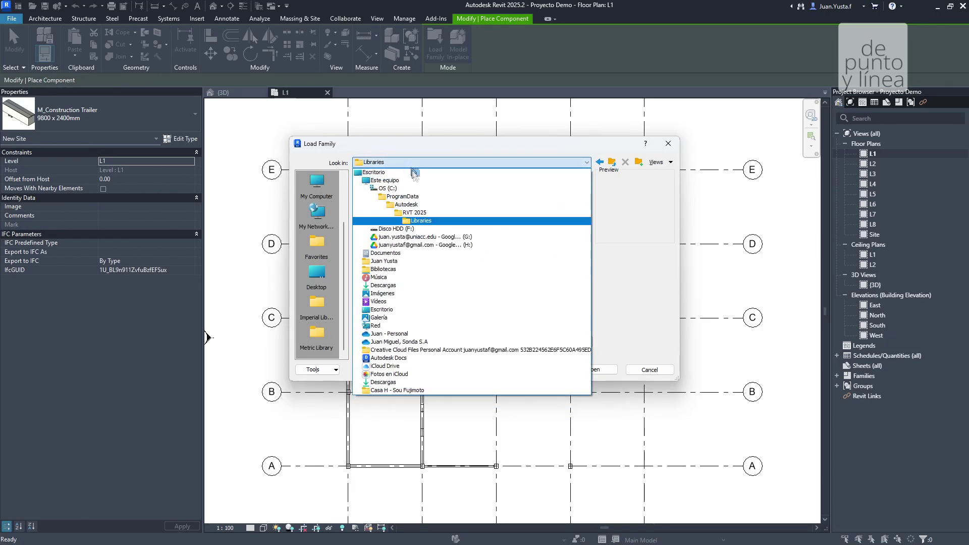
{"action": "left_click", "coordinate": [417, 221]}
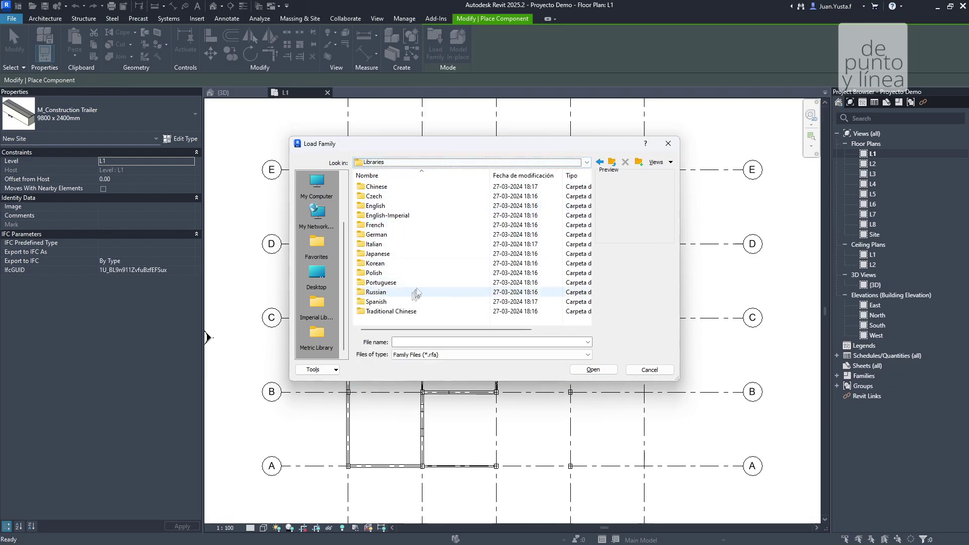
- Examine the contents of the English US library, including its Structural Precast and Route Analysis folders
{"action": "left_click", "coordinate": [382, 206]}
{"action": "double_click", "coordinate": [382, 205]}
{"action": "double_click", "coordinate": [373, 187]}
{"action": "left_click_drag", "start_coordinate": [424, 245], "coordinate": [387, 180]}
{"action": "left_click", "coordinate": [401, 238]}
{"action": "double_click", "coordinate": [388, 196]}
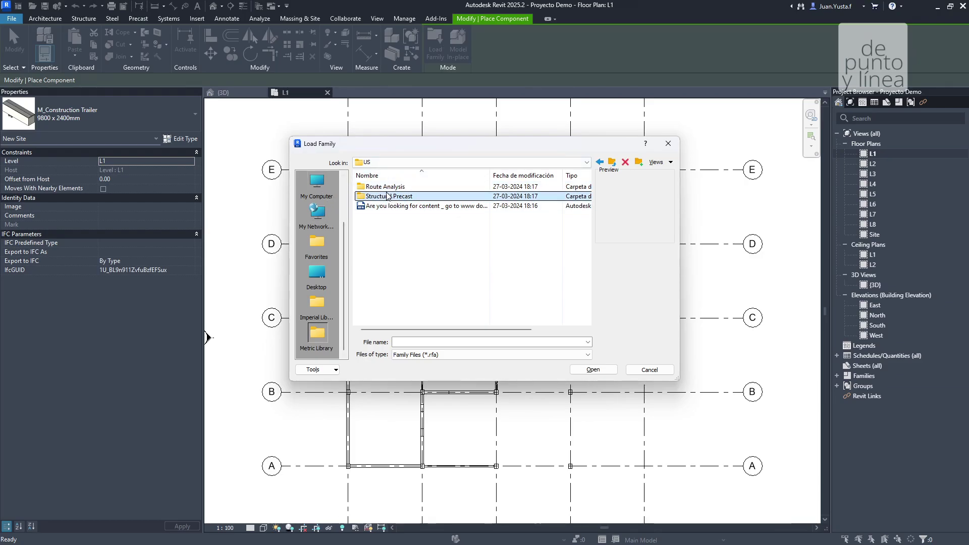
{"action": "left_click", "coordinate": [612, 163]}
{"action": "double_click", "coordinate": [384, 187]}
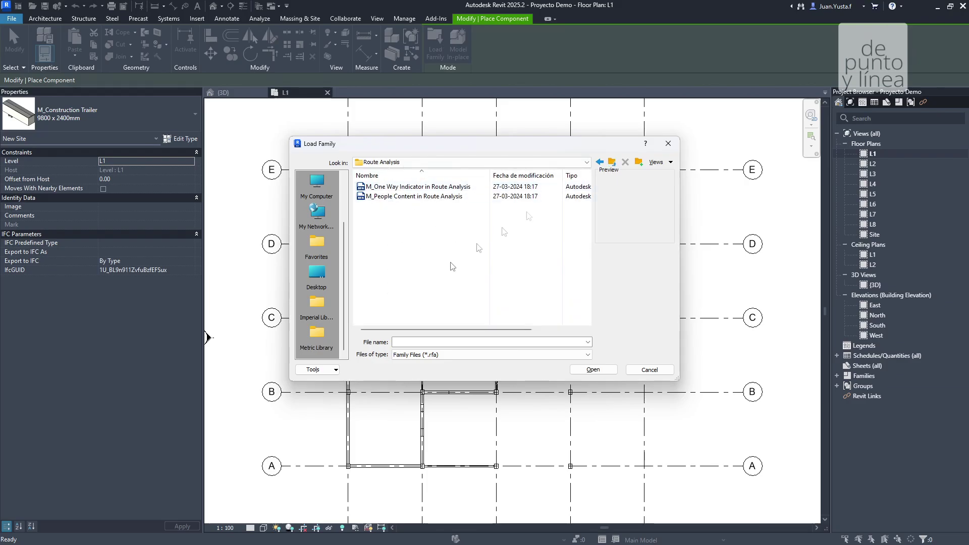
{"action": "left_click", "coordinate": [611, 162]}
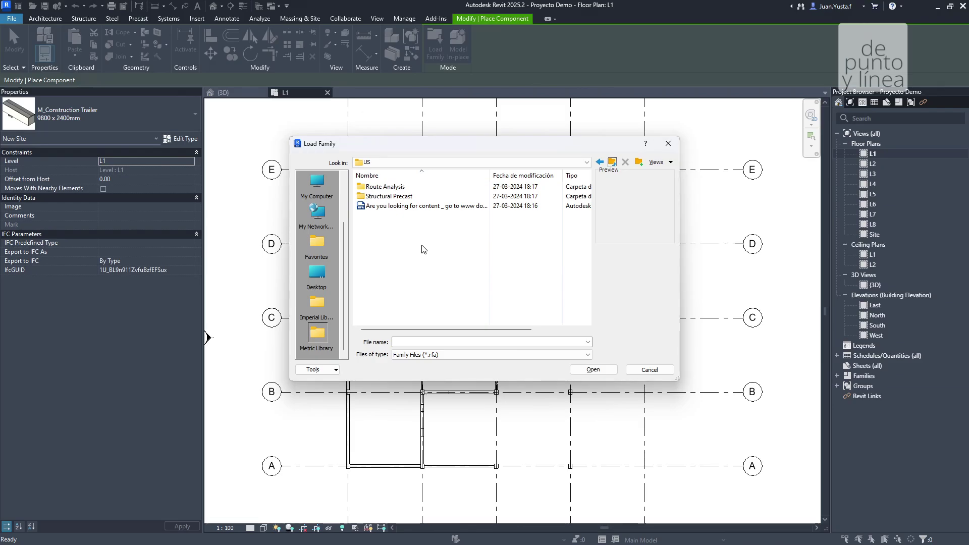
- Browse from the Autodesk program data folder into RVT 2024 and open its Libraries folder
{"action": "left_click", "coordinate": [421, 162]}
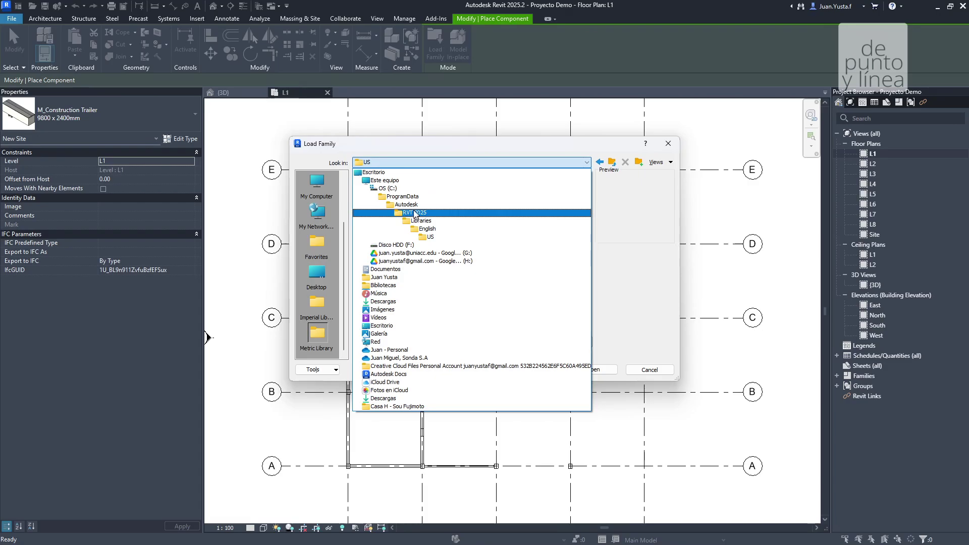
{"action": "left_click", "coordinate": [410, 206]}
{"action": "scroll", "coordinate": [413, 243], "scroll_direction": "down", "scroll_amount": 10}
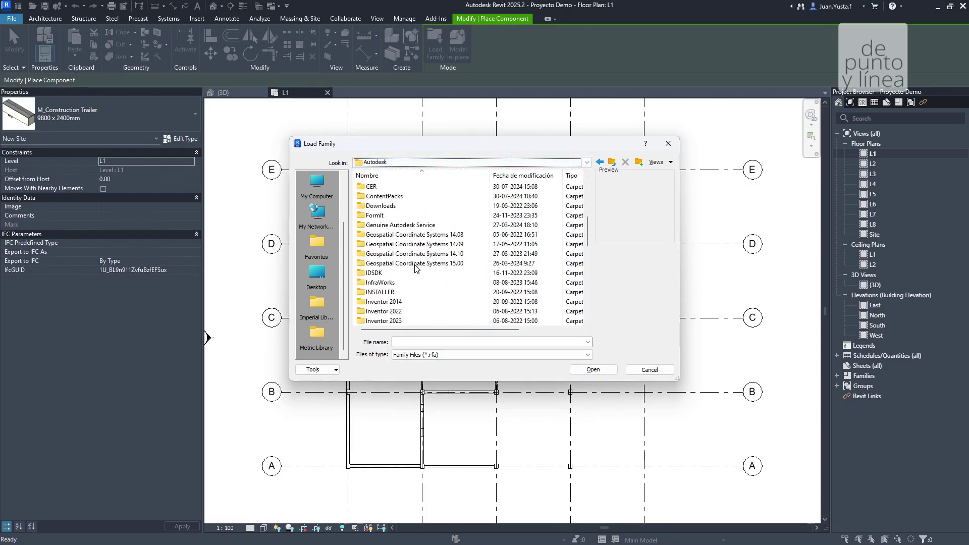
{"action": "scroll", "coordinate": [416, 268], "scroll_direction": "down", "scroll_amount": 3}
{"action": "left_click", "coordinate": [393, 272]}
{"action": "left_click", "coordinate": [392, 290]}
{"action": "left_click", "coordinate": [389, 263]}
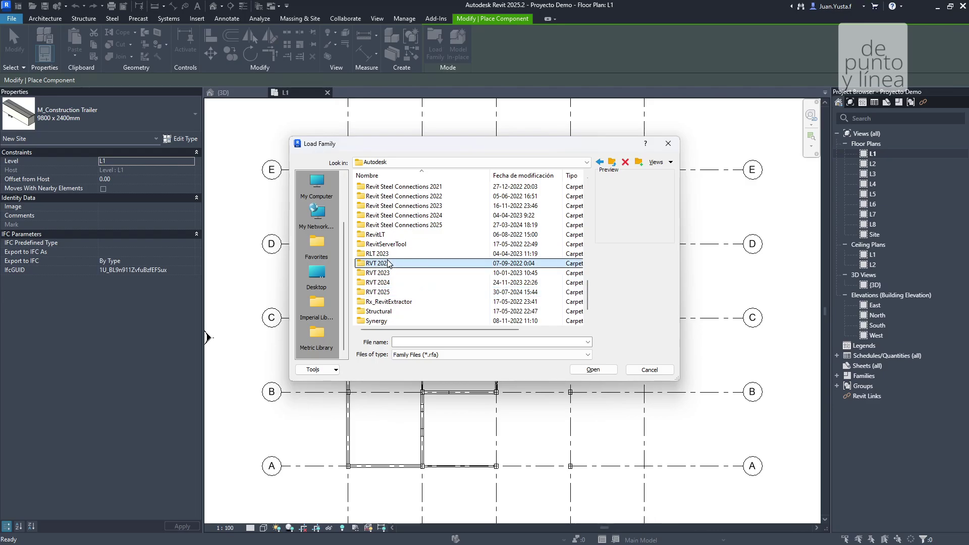
{"action": "left_click", "coordinate": [390, 283]}
{"action": "double_click", "coordinate": [391, 285]}
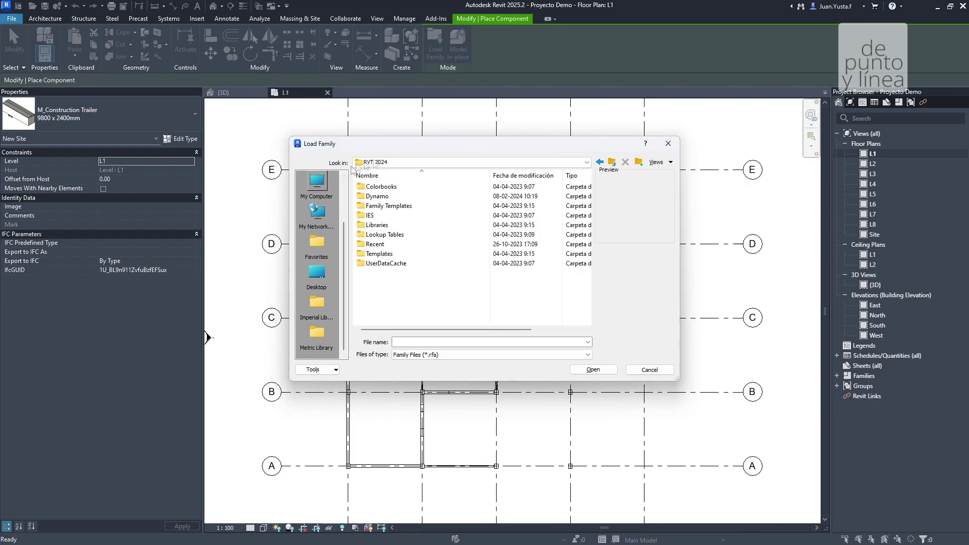
{"action": "double_click", "coordinate": [383, 225]}
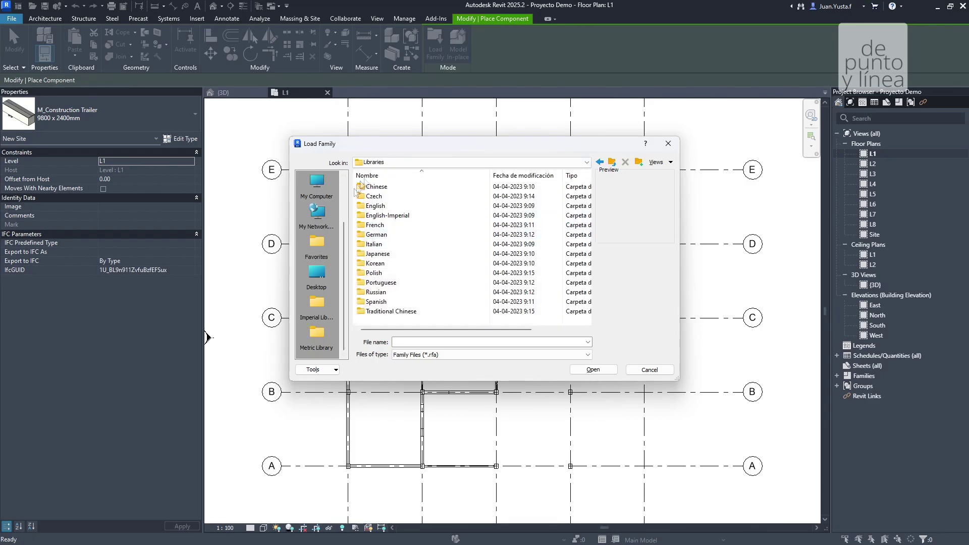
- Open the US folder of the English library
{"action": "double_click", "coordinate": [375, 206]}
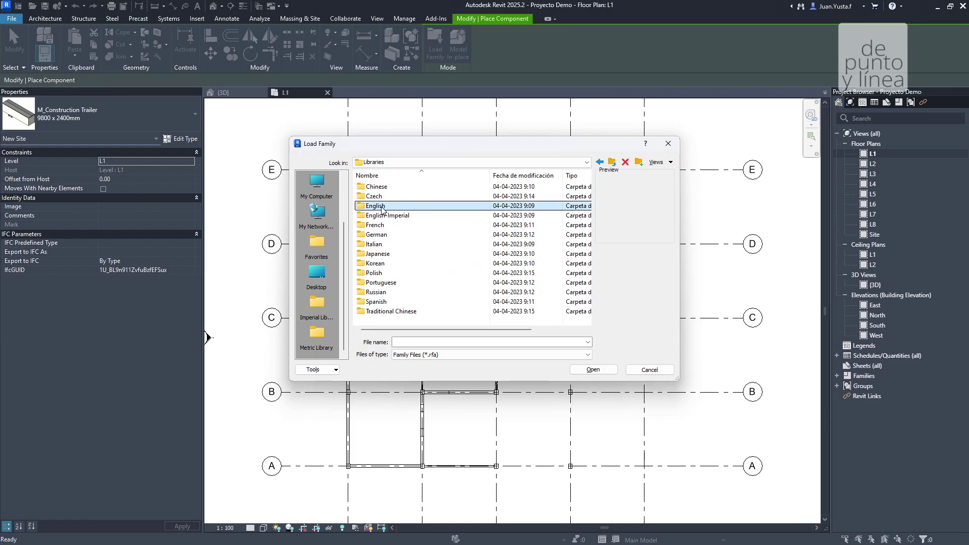
{"action": "left_click", "coordinate": [379, 187]}
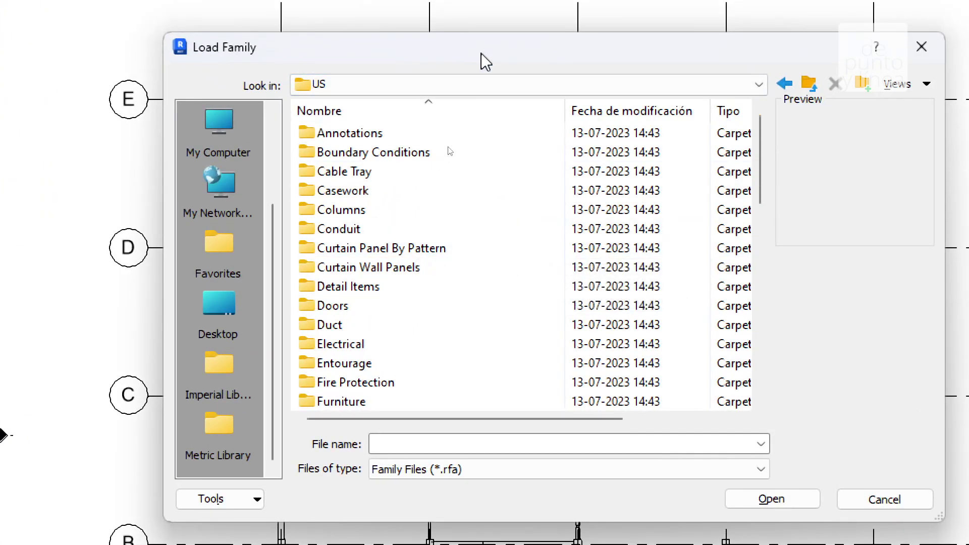
{"action": "mouse_move", "coordinate": [758, 143]}
{"action": "left_mouse_down"}
{"action": "mouse_move", "coordinate": [773, 350]}
{"action": "mouse_move", "coordinate": [772, 123]}
{"action": "left_mouse_up"}
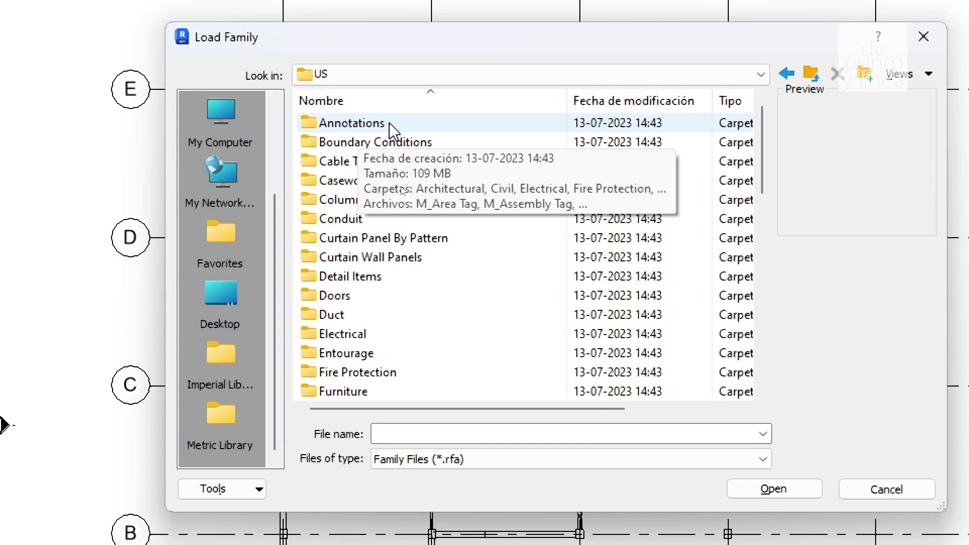
- Review the component category folders of the US library and open its Furniture folder
{"action": "left_click", "coordinate": [365, 335]}
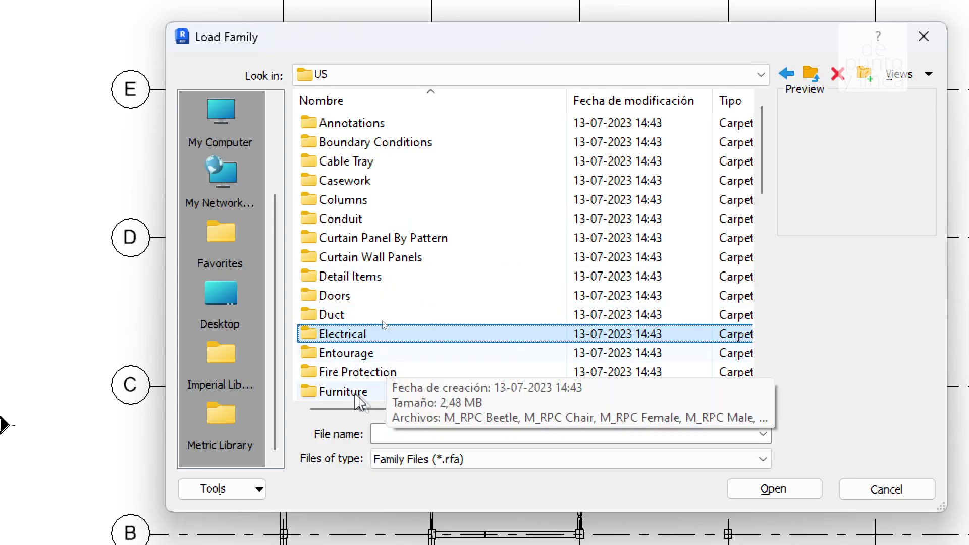
{"action": "scroll", "coordinate": [362, 255], "scroll_direction": "down", "scroll_amount": 1}
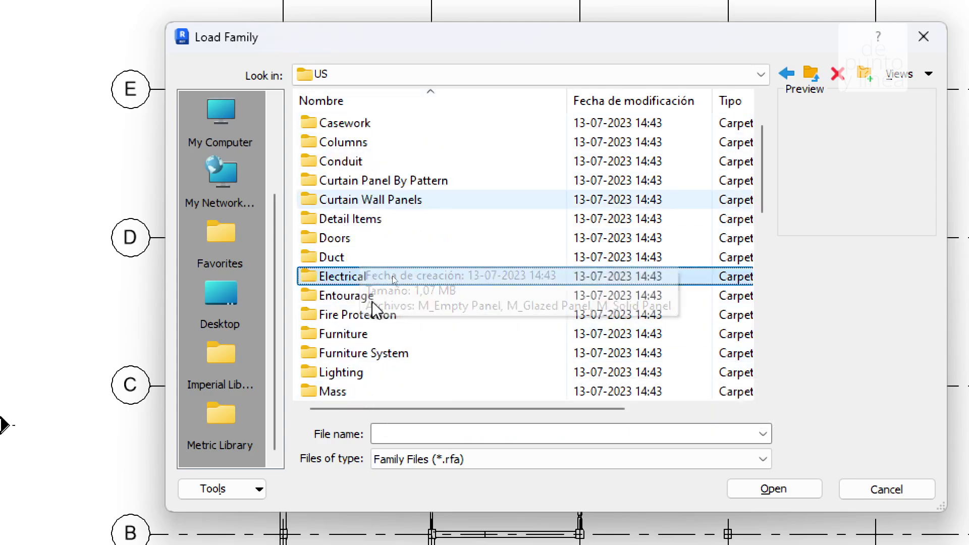
{"action": "left_click", "coordinate": [361, 334]}
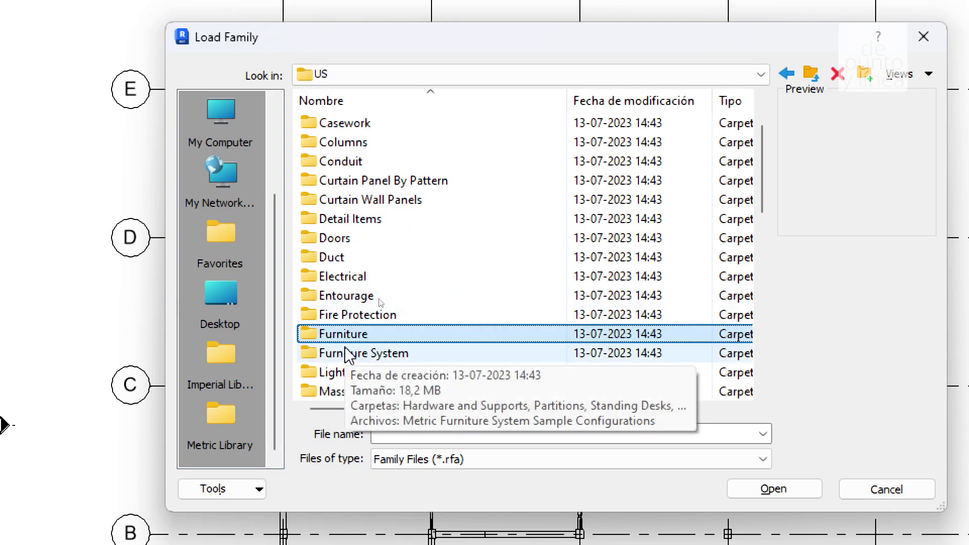
{"action": "double_click", "coordinate": [360, 337]}
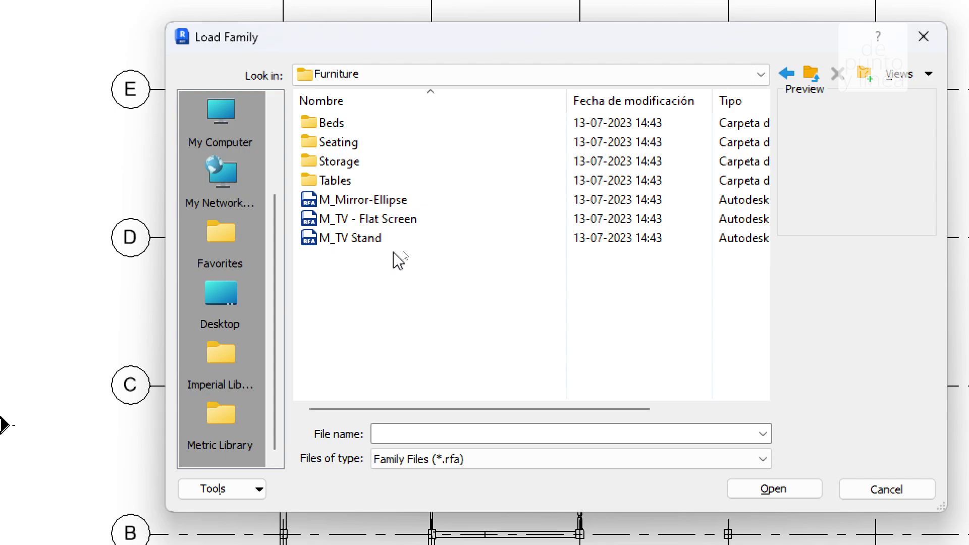
- Open the Beds folder within the furniture families
{"action": "left_click", "coordinate": [353, 123]}
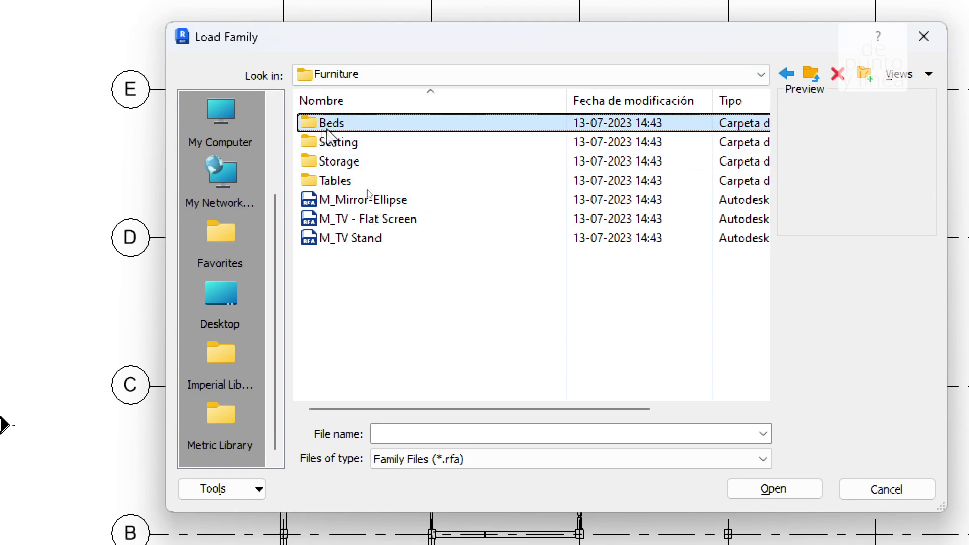
{"action": "left_click", "coordinate": [387, 142]}
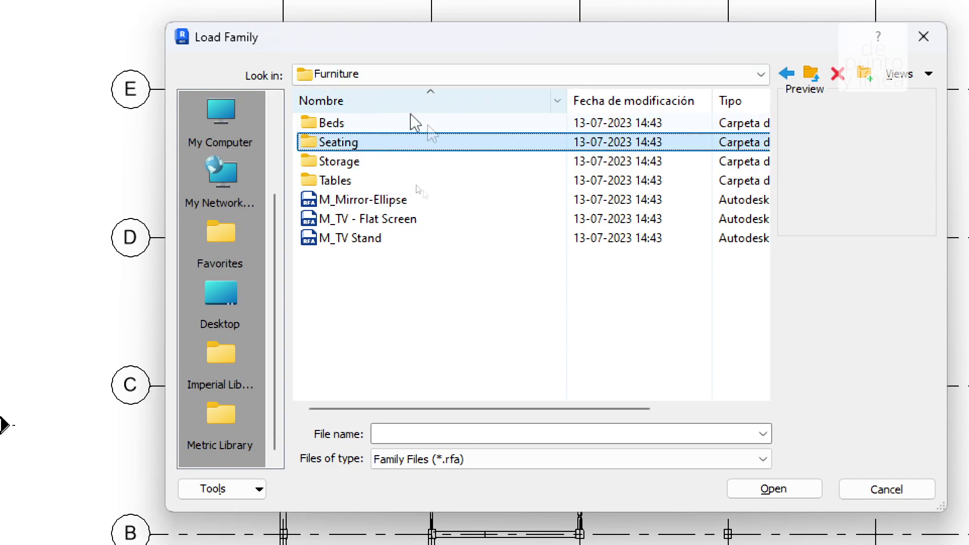
{"action": "double_click", "coordinate": [335, 125]}
- Preview the box, bunk and hospital bed families and load M_Bed-Box.rfa into the project
{"action": "left_click", "coordinate": [485, 123]}
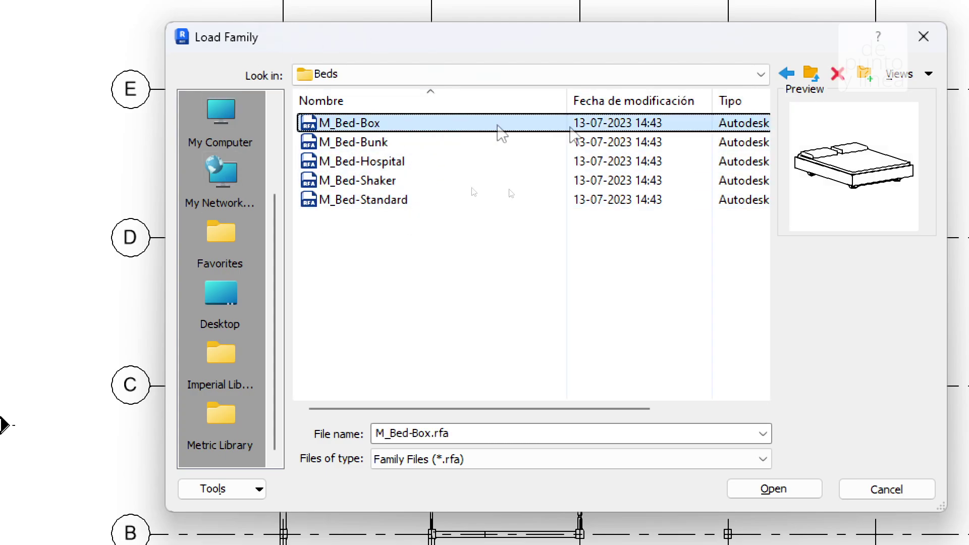
{"action": "left_click", "coordinate": [678, 140]}
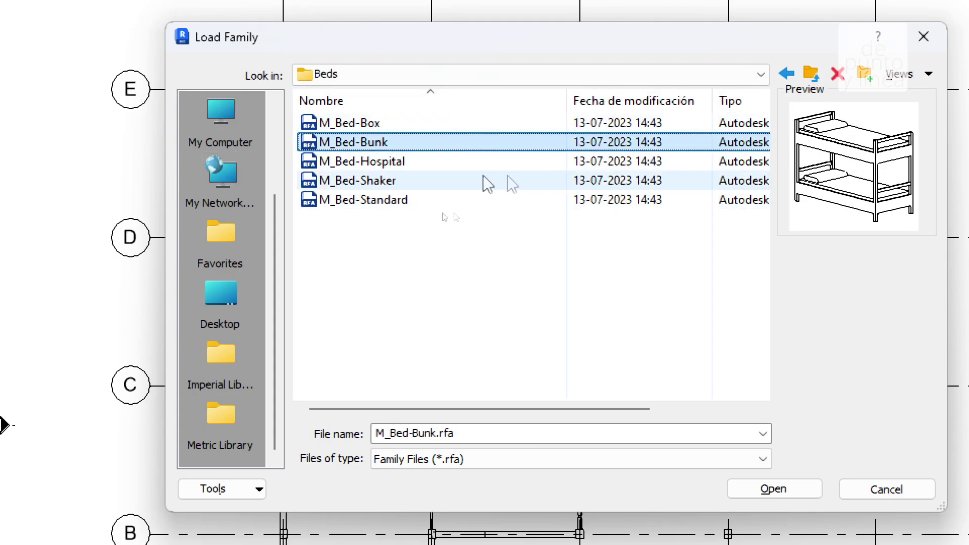
{"action": "left_click", "coordinate": [372, 161]}
{"action": "left_click", "coordinate": [320, 143]}
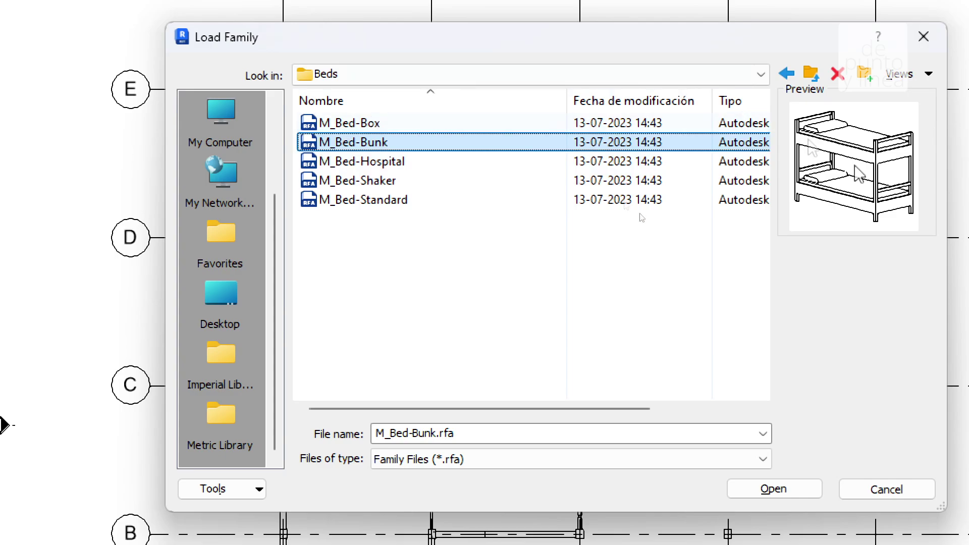
{"action": "left_click", "coordinate": [525, 124]}
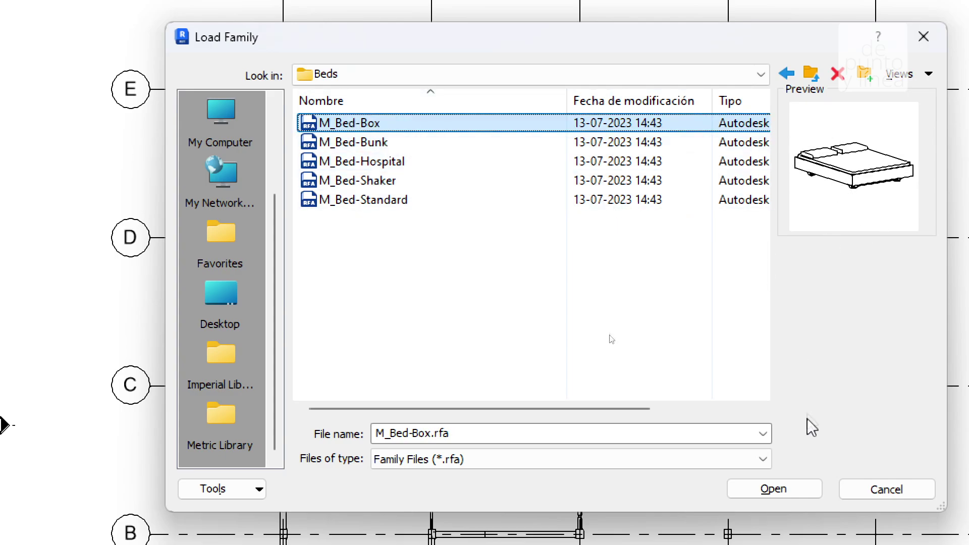
{"action": "left_click", "coordinate": [774, 489]}
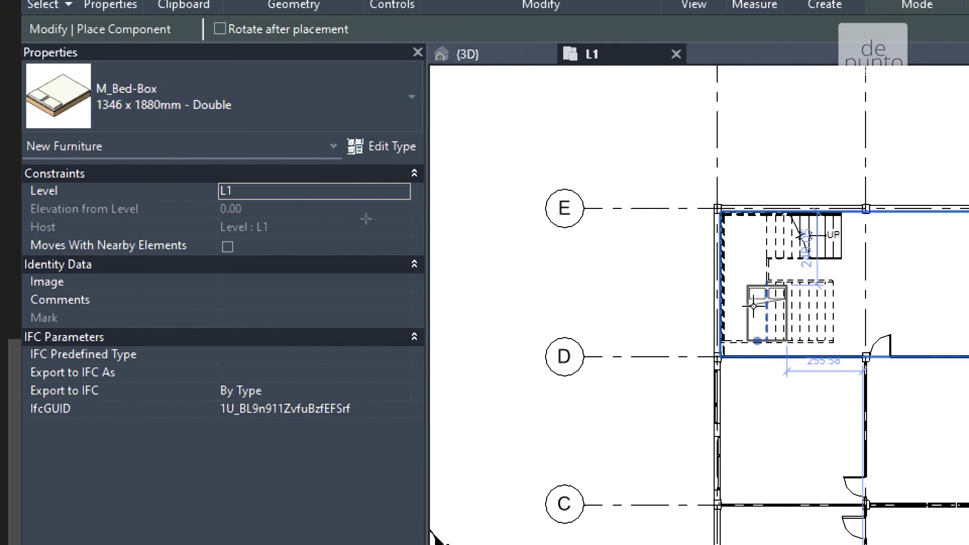
- Try the 0965 x 1880mm - Twin type for the bed and switch back to 1346 x 1880mm - Double
{"action": "middle_click_drag", "start_coordinate": [758, 315], "coordinate": [440, 263]}
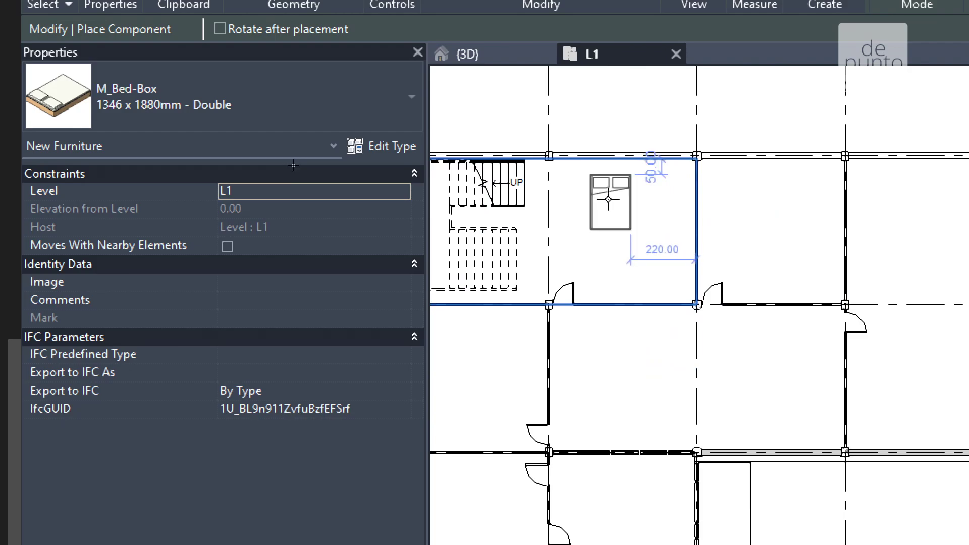
{"action": "scroll", "coordinate": [605, 200], "scroll_direction": "up", "scroll_amount": 3}
{"action": "scroll", "coordinate": [589, 215], "scroll_direction": "up", "scroll_amount": 1}
{"action": "scroll", "coordinate": [608, 210], "scroll_direction": "down", "scroll_amount": 4}
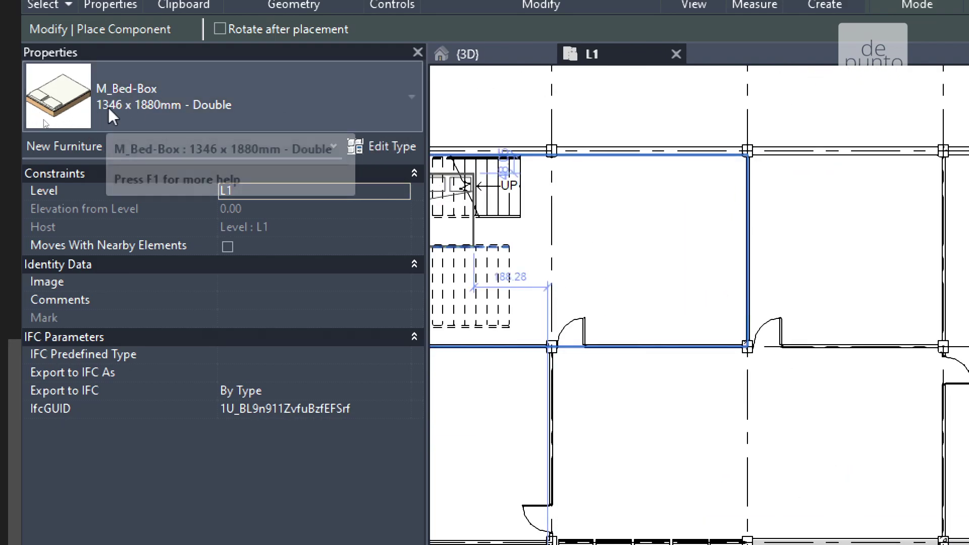
{"action": "left_click", "coordinate": [161, 114]}
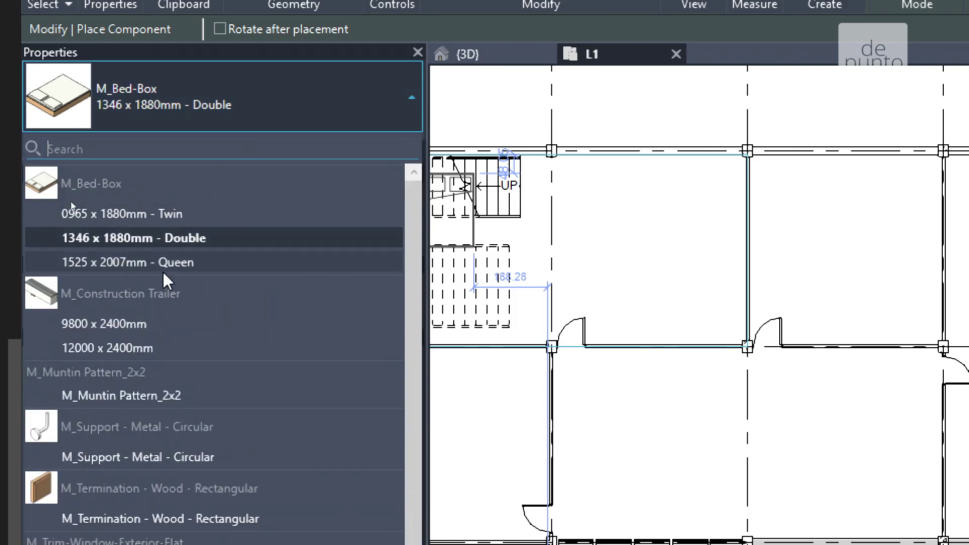
{"action": "mouse_move", "coordinate": [168, 266]}
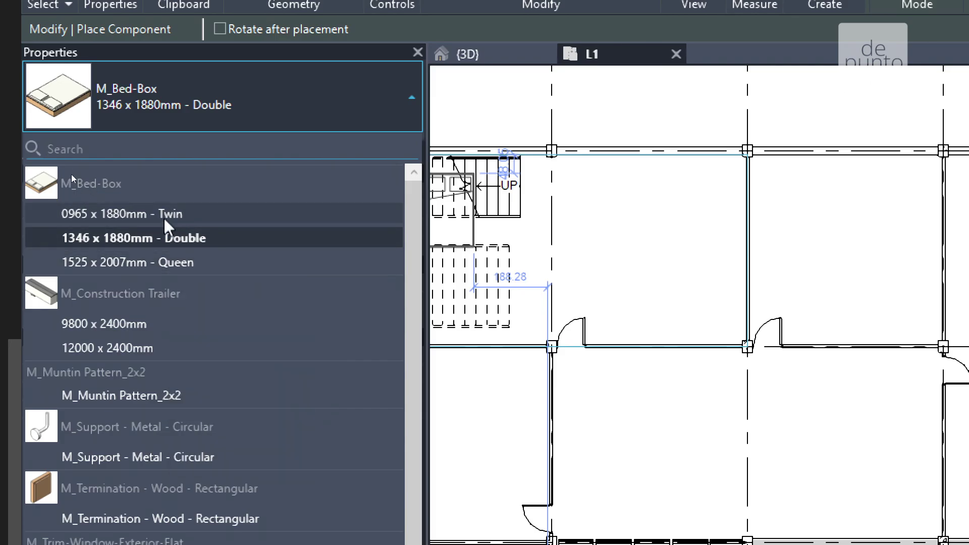
{"action": "left_click", "coordinate": [178, 216]}
{"action": "scroll", "coordinate": [640, 220], "scroll_direction": "up", "scroll_amount": 2}
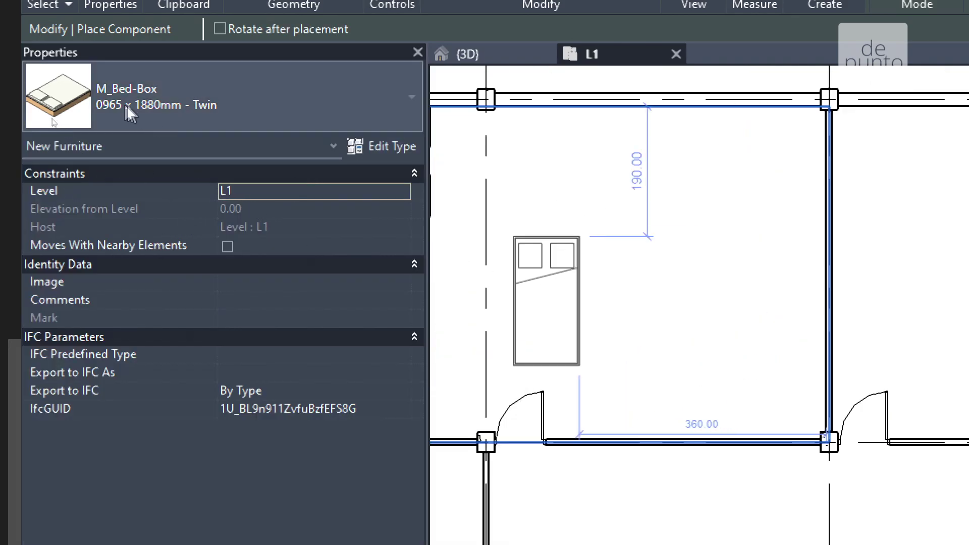
{"action": "left_click", "coordinate": [127, 109]}
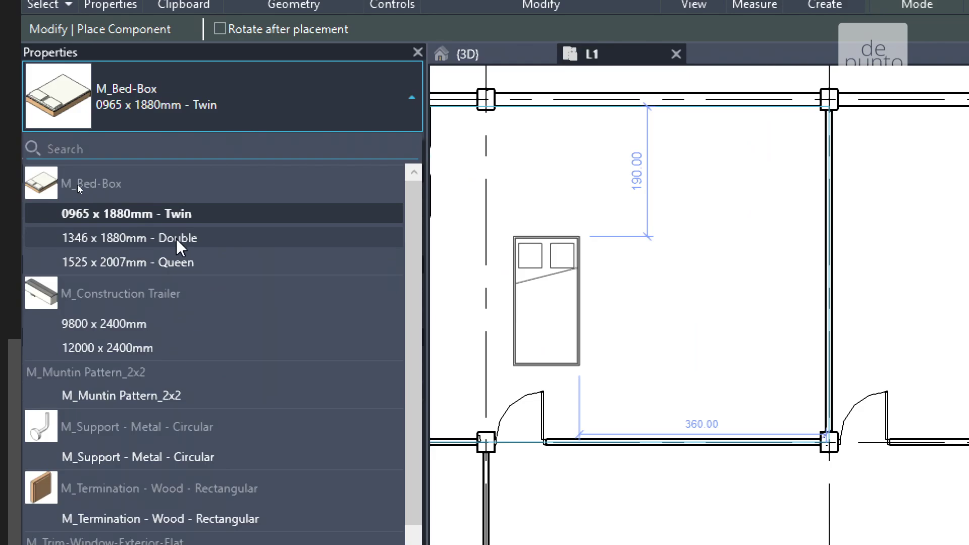
{"action": "left_click", "coordinate": [176, 237]}
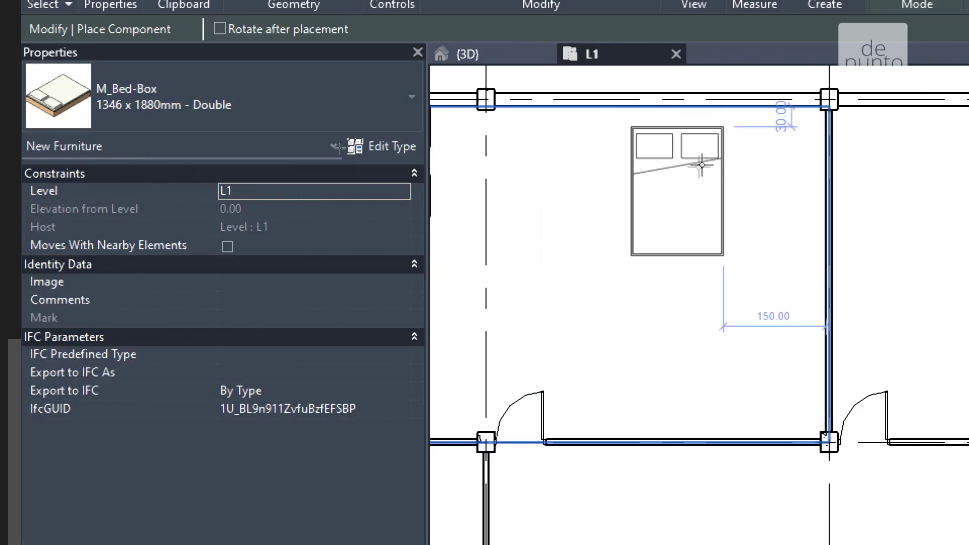
- Examine how the unplaced double bed and its temporary dimensions follow the walls of the rooms between grids D and E
{"action": "scroll", "coordinate": [701, 165], "scroll_direction": "down", "scroll_amount": 4}
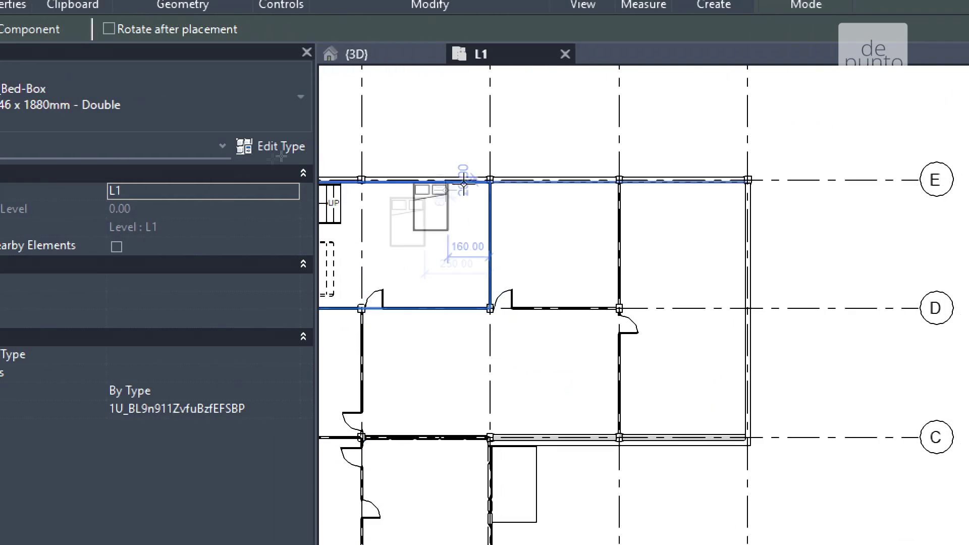
{"action": "scroll", "coordinate": [503, 251], "scroll_direction": "up", "scroll_amount": 5}
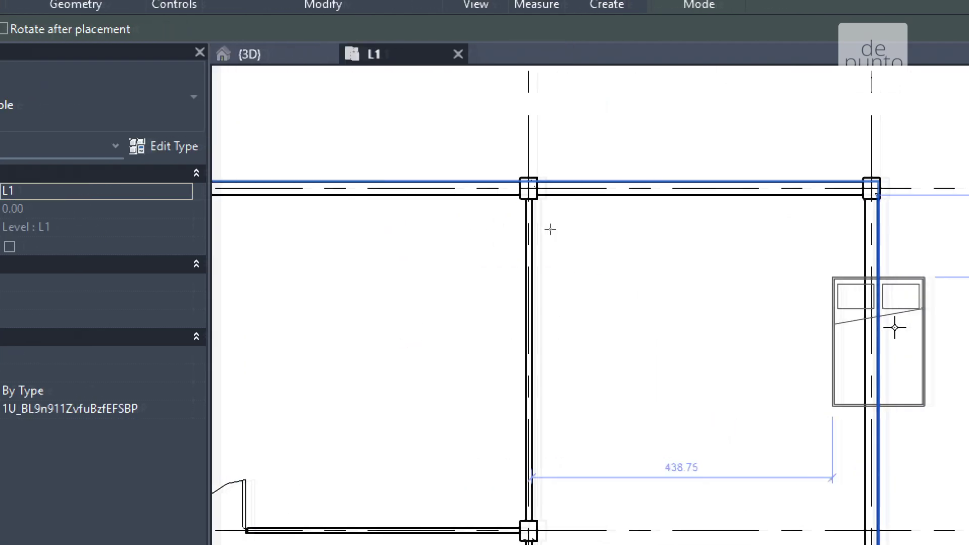
{"action": "middle_click_drag", "start_coordinate": [316, 229], "coordinate": [342, 164]}
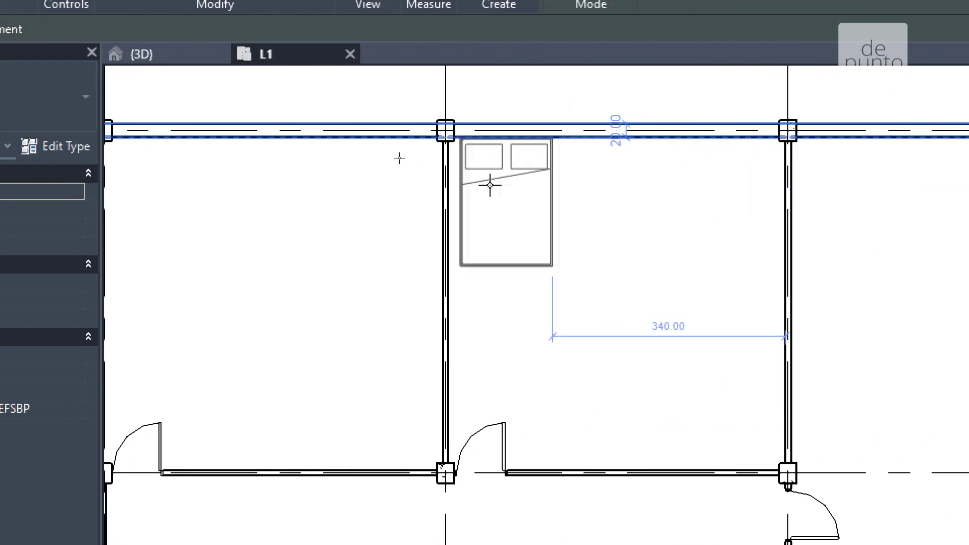
{"action": "scroll", "coordinate": [503, 257], "scroll_direction": "up", "scroll_amount": 2}
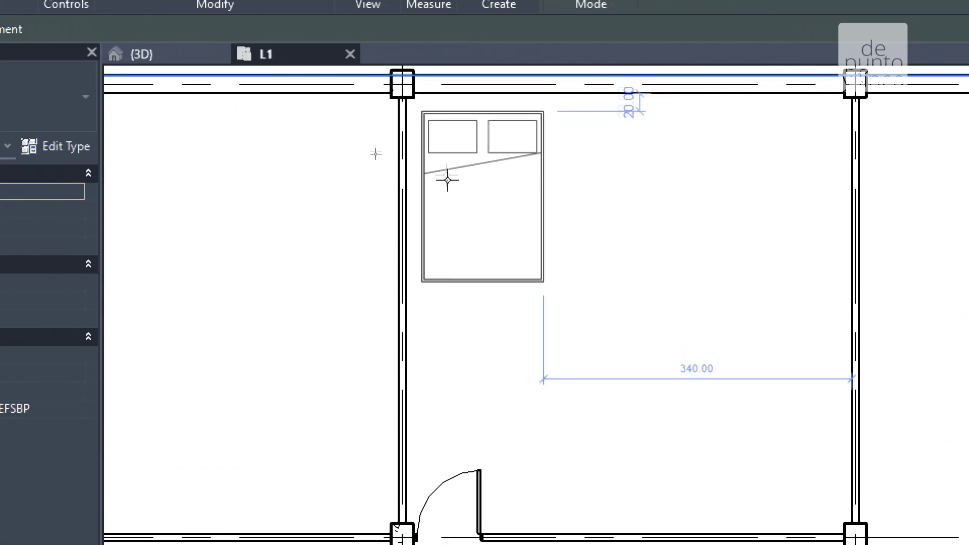
{"action": "scroll", "coordinate": [426, 171], "scroll_direction": "up", "scroll_amount": 2}
{"action": "scroll", "coordinate": [425, 171], "scroll_direction": "down", "scroll_amount": 4}
{"action": "scroll", "coordinate": [444, 128], "scroll_direction": "down", "scroll_amount": 3}
{"action": "middle_click_drag", "start_coordinate": [456, 212], "coordinate": [420, 208]}
{"action": "scroll", "coordinate": [369, 185], "scroll_direction": "up", "scroll_amount": 2}
{"action": "scroll", "coordinate": [483, 241], "scroll_direction": "up", "scroll_amount": 2}
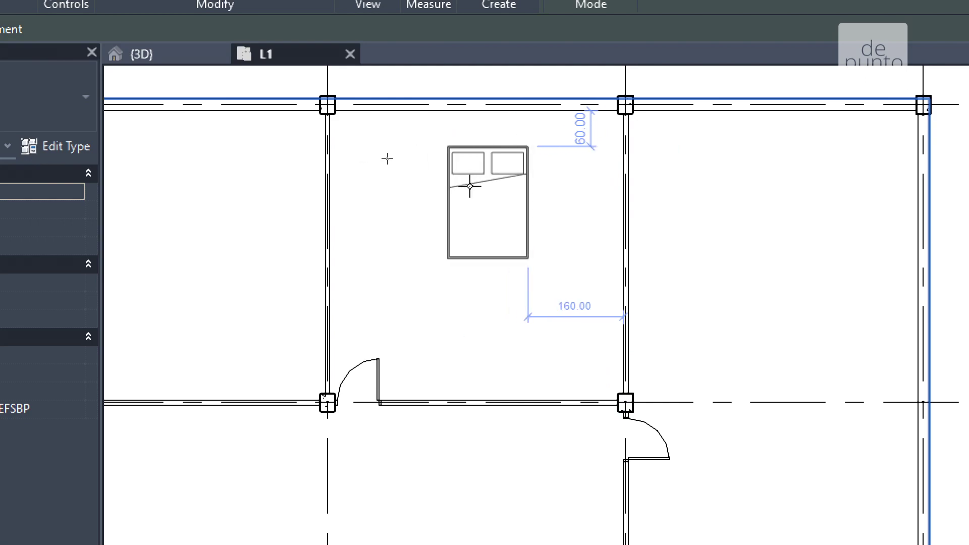
- Rotate the unplaced bed in 90-degree turns, trying orientations in the room below grid E and the room between grids A and B
{"action": "key", "text": "space"}
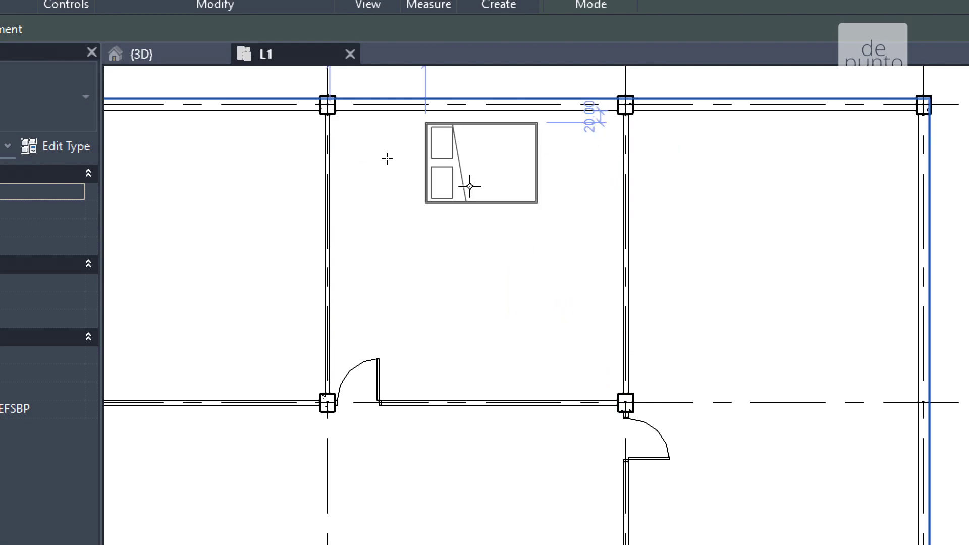
{"action": "key", "text": "space"}
{"action": "key", "text": "space"}
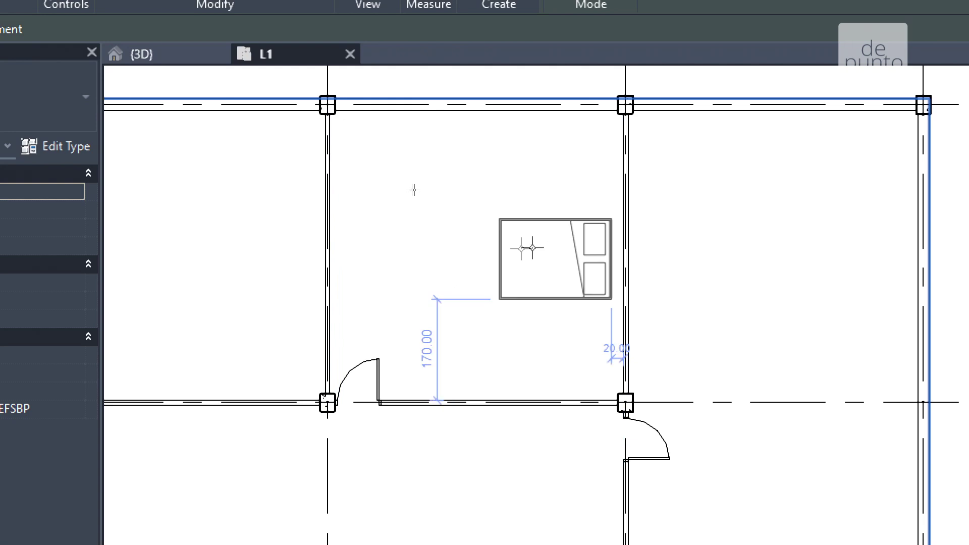
{"action": "scroll", "coordinate": [512, 238], "scroll_direction": "down", "scroll_amount": 5}
{"action": "middle_click_drag", "start_coordinate": [467, 263], "coordinate": [560, 108]}
{"action": "scroll", "coordinate": [522, 214], "scroll_direction": "up", "scroll_amount": 3}
{"action": "middle_click_drag", "start_coordinate": [343, 419], "coordinate": [367, 446]}
{"action": "scroll", "coordinate": [368, 340], "scroll_direction": "up", "scroll_amount": 3}
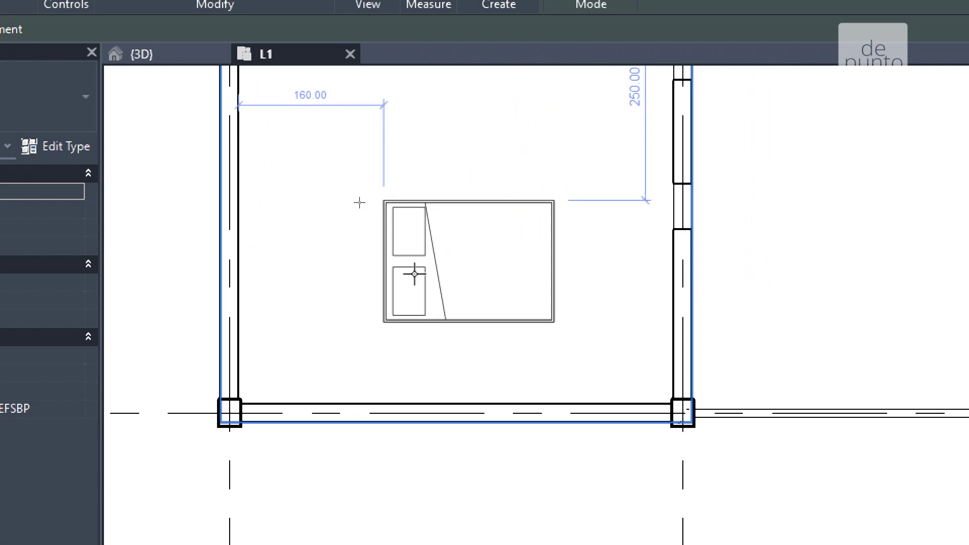
{"action": "scroll", "coordinate": [354, 313], "scroll_direction": "down", "scroll_amount": 3}
{"action": "key", "text": "space"}
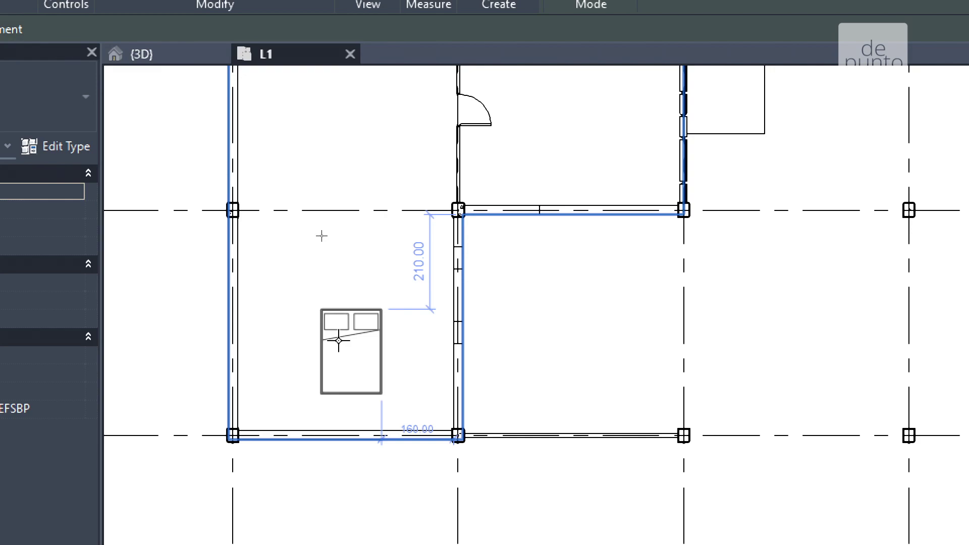
- Examine how the unplaced double bed snaps to the walls, the staircase and the door openings of the rooms between grids C and E
{"action": "scroll", "coordinate": [339, 336], "scroll_direction": "down", "scroll_amount": 2}
{"action": "middle_click_drag", "start_coordinate": [440, 182], "coordinate": [437, 435]}
{"action": "scroll", "coordinate": [404, 266], "scroll_direction": "up", "scroll_amount": 2}
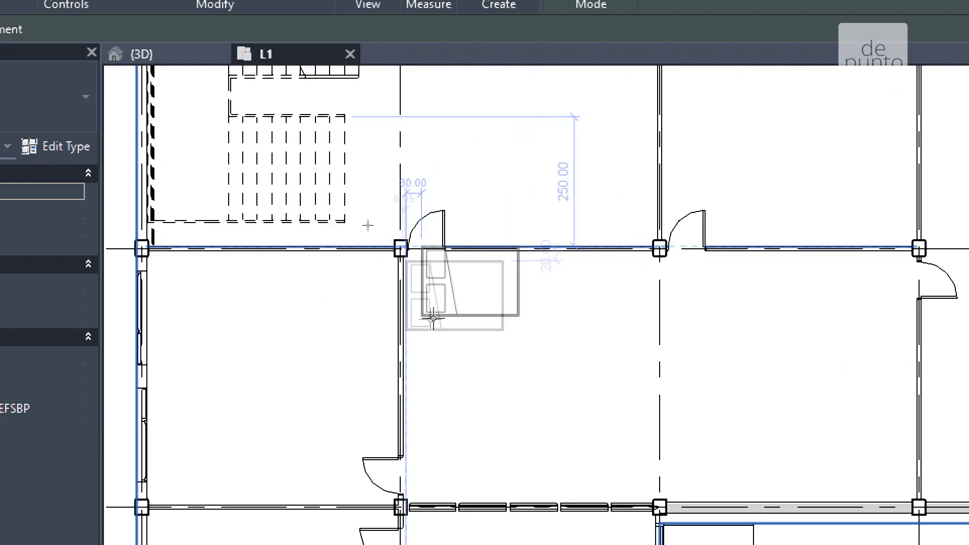
{"action": "scroll", "coordinate": [430, 317], "scroll_direction": "down", "scroll_amount": 2}
{"action": "middle_click_drag", "start_coordinate": [370, 347], "coordinate": [383, 339]}
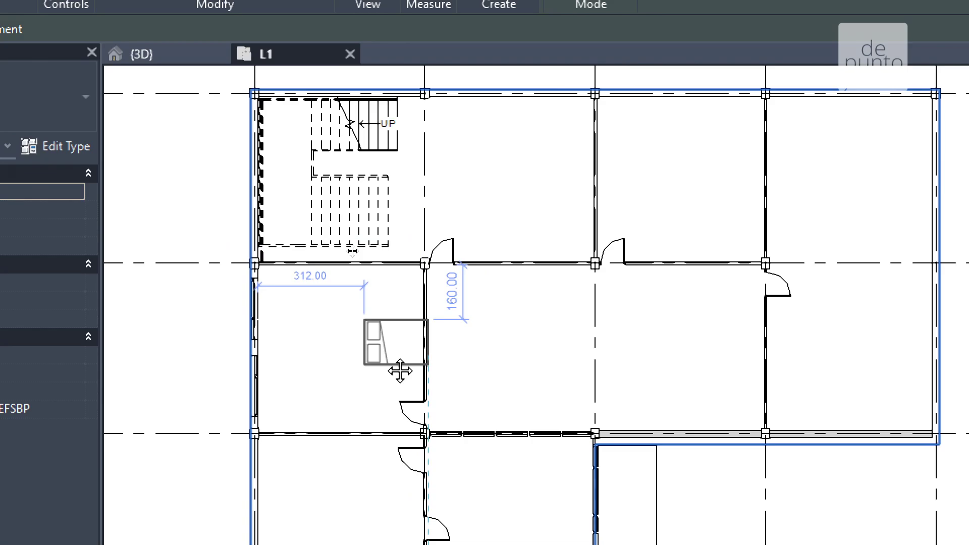
{"action": "middle_click_drag", "start_coordinate": [401, 405], "coordinate": [404, 449]}
{"action": "scroll", "coordinate": [387, 205], "scroll_direction": "up", "scroll_amount": 2}
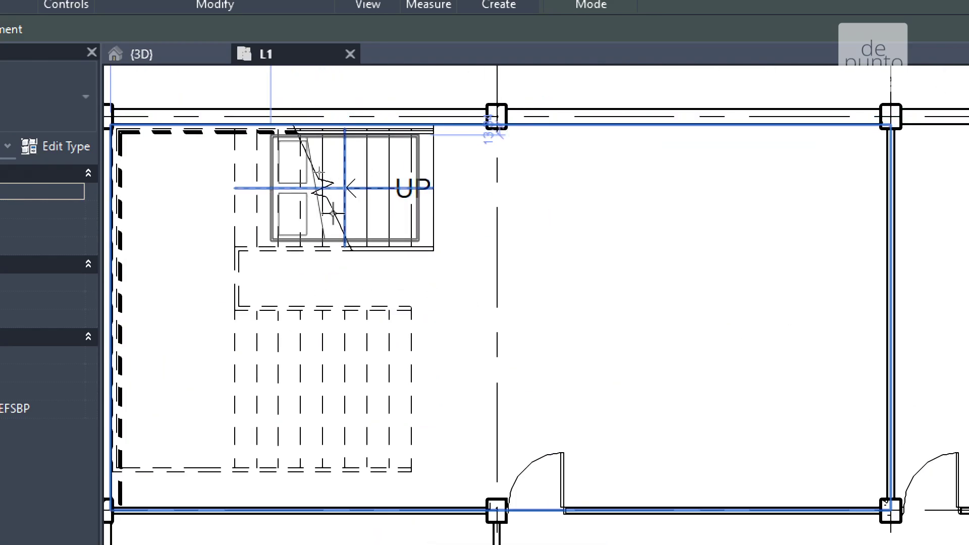
{"action": "scroll", "coordinate": [331, 207], "scroll_direction": "up", "scroll_amount": 1}
{"action": "scroll", "coordinate": [328, 205], "scroll_direction": "down", "scroll_amount": 3}
{"action": "middle_click_drag", "start_coordinate": [461, 364], "coordinate": [399, 230]}
{"action": "scroll", "coordinate": [402, 228], "scroll_direction": "up", "scroll_amount": 2}
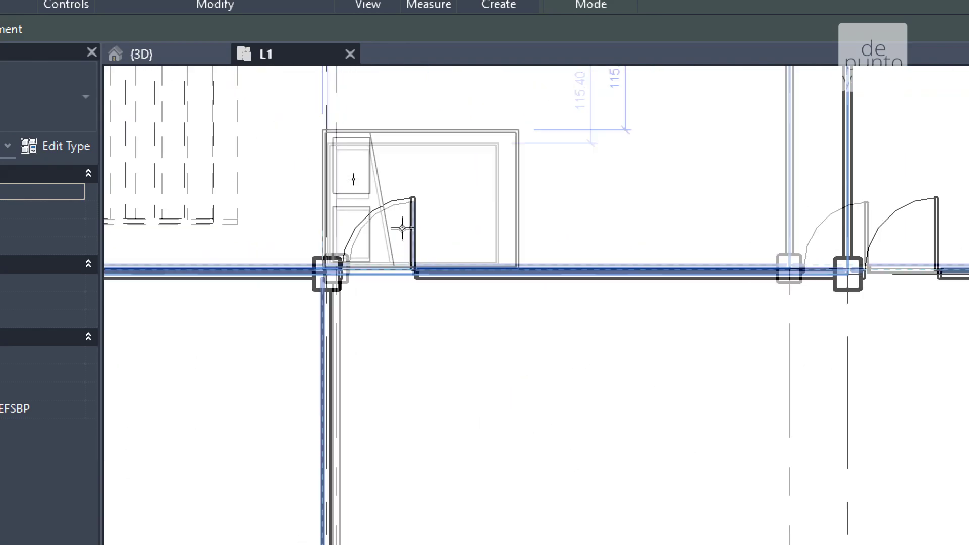
- Try rotating the unplaced bed to follow the angle of the door swing beside the column at grids D and 2
{"action": "scroll", "coordinate": [343, 259], "scroll_direction": "up", "scroll_amount": 2}
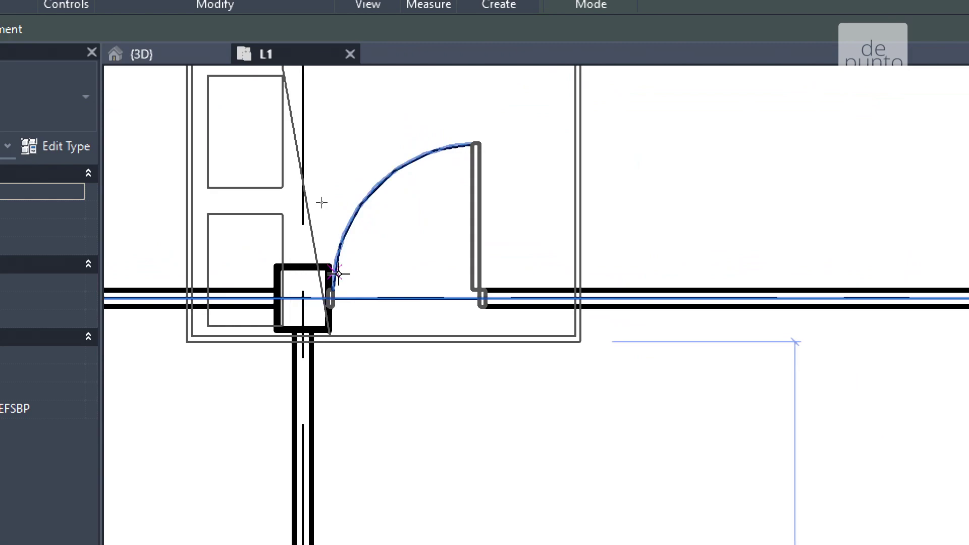
{"action": "scroll", "coordinate": [359, 255], "scroll_direction": "down", "scroll_amount": 2}
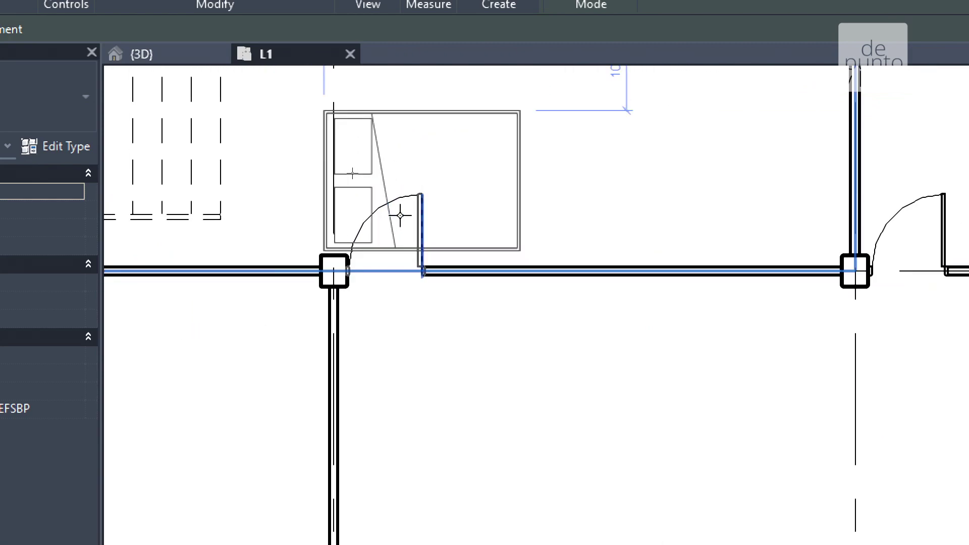
{"action": "middle_click_drag", "start_coordinate": [400, 216], "coordinate": [412, 273]}
{"action": "scroll", "coordinate": [399, 253], "scroll_direction": "up", "scroll_amount": 2}
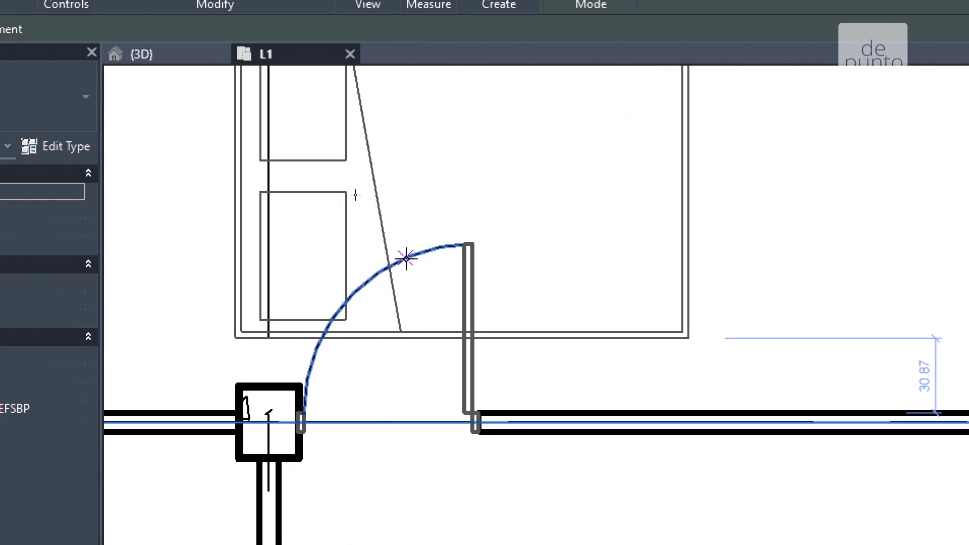
{"action": "scroll", "coordinate": [411, 256], "scroll_direction": "down", "scroll_amount": 2}
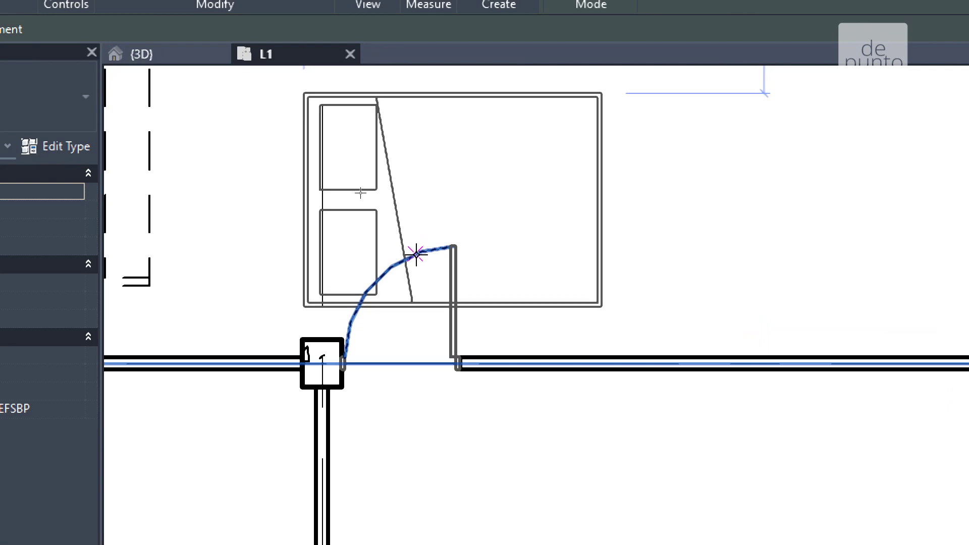
{"action": "key", "text": "space"}
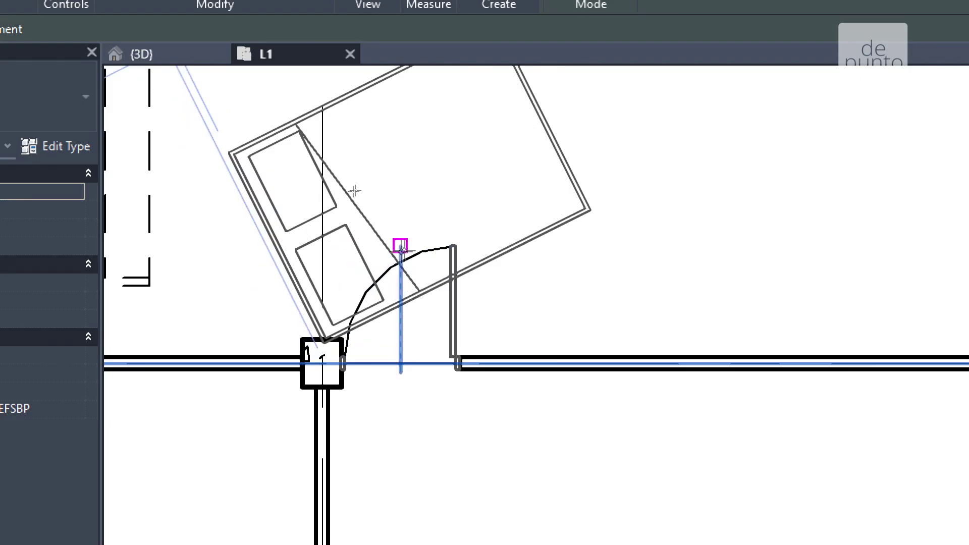
- Try square and diagonal orientations of the unplaced bed around the door and walls of the room between grids 3 and 4
{"action": "scroll", "coordinate": [442, 246], "scroll_direction": "down", "scroll_amount": 3}
{"action": "scroll", "coordinate": [442, 245], "scroll_direction": "down", "scroll_amount": 2}
{"action": "middle_click_drag", "start_coordinate": [630, 276], "coordinate": [391, 291]}
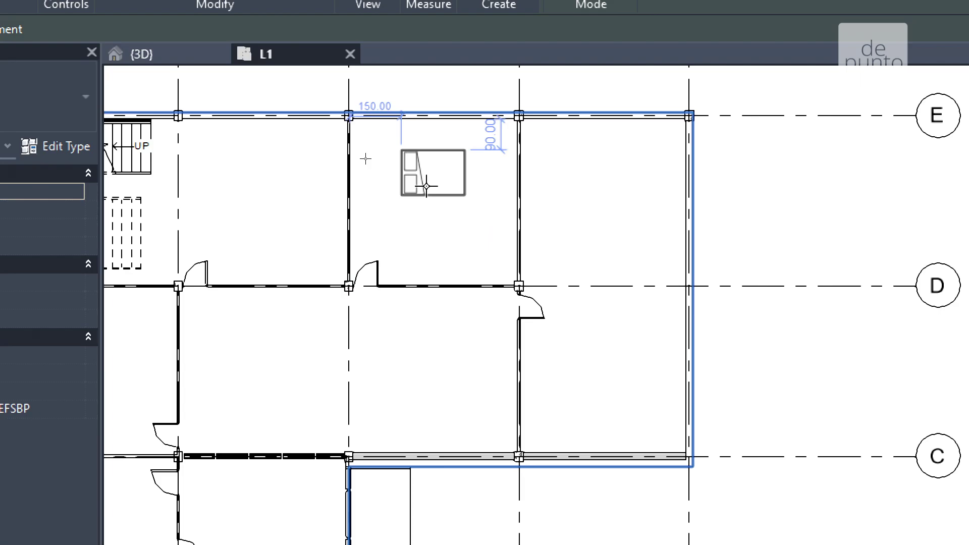
{"action": "scroll", "coordinate": [427, 187], "scroll_direction": "down", "scroll_amount": 4}
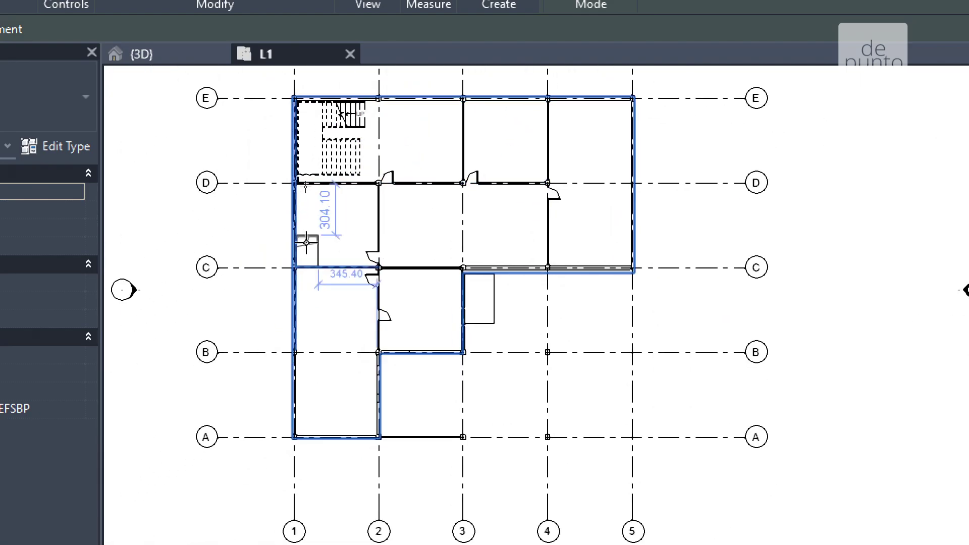
{"action": "middle_click_drag", "start_coordinate": [534, 173], "coordinate": [450, 194]}
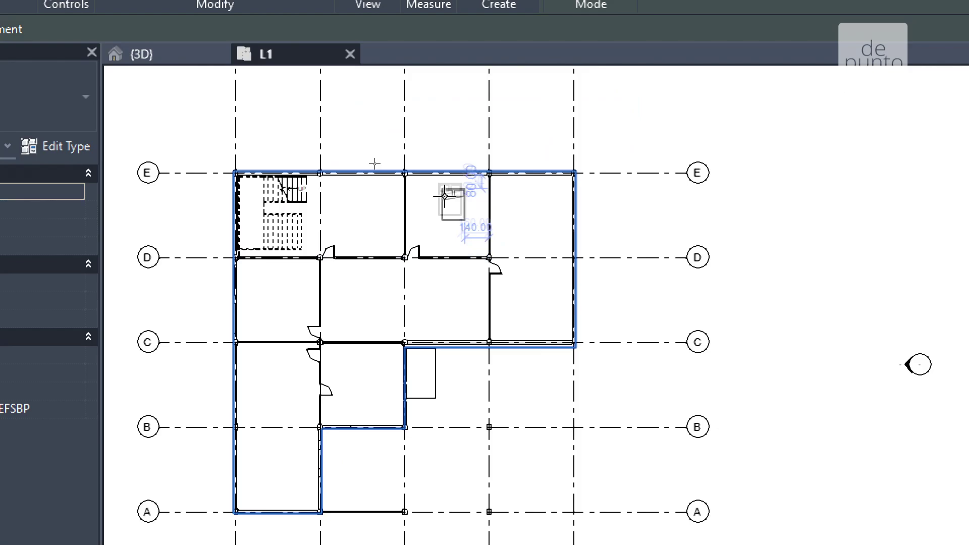
{"action": "scroll", "coordinate": [450, 195], "scroll_direction": "up", "scroll_amount": 3}
{"action": "key", "text": "space"}
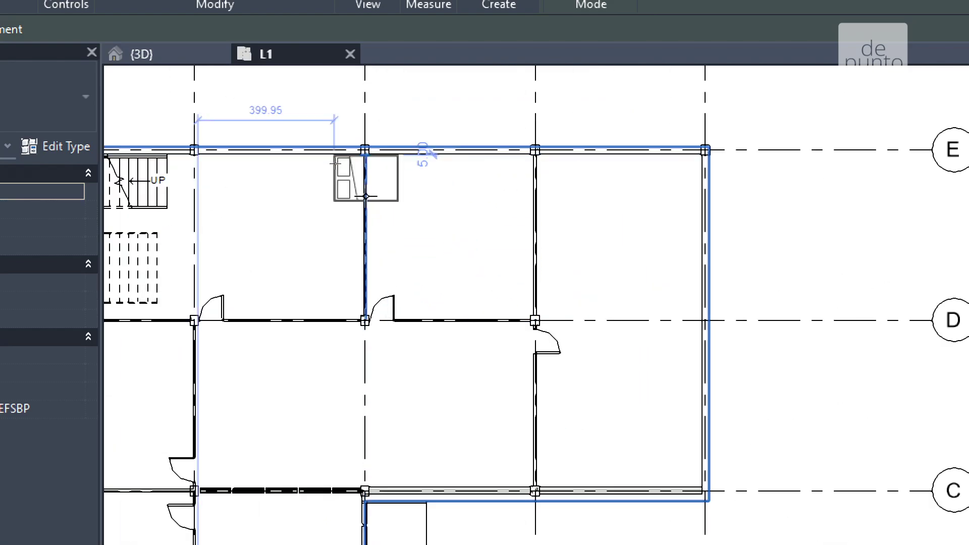
{"action": "scroll", "coordinate": [391, 283], "scroll_direction": "up", "scroll_amount": 3}
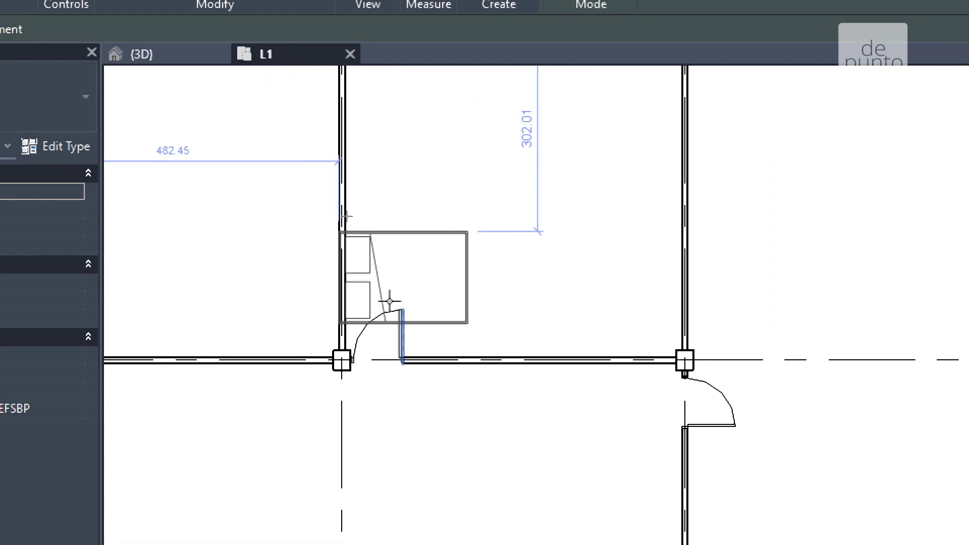
{"action": "scroll", "coordinate": [374, 307], "scroll_direction": "down", "scroll_amount": 5}
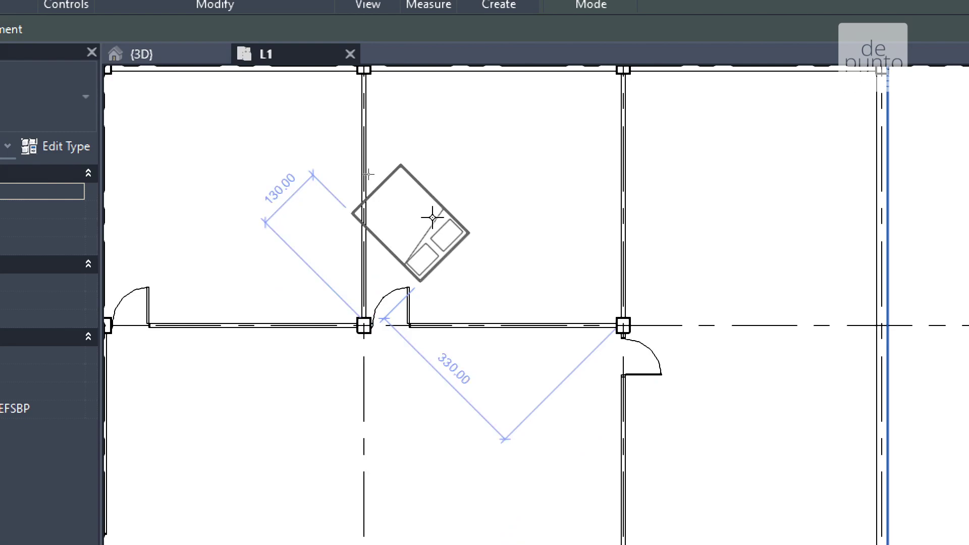
- Place the double bed with its headboard towards the grid E wall in the room between grids 3 and 4 and end placement
{"action": "scroll", "coordinate": [372, 134], "scroll_direction": "up", "scroll_amount": 7}
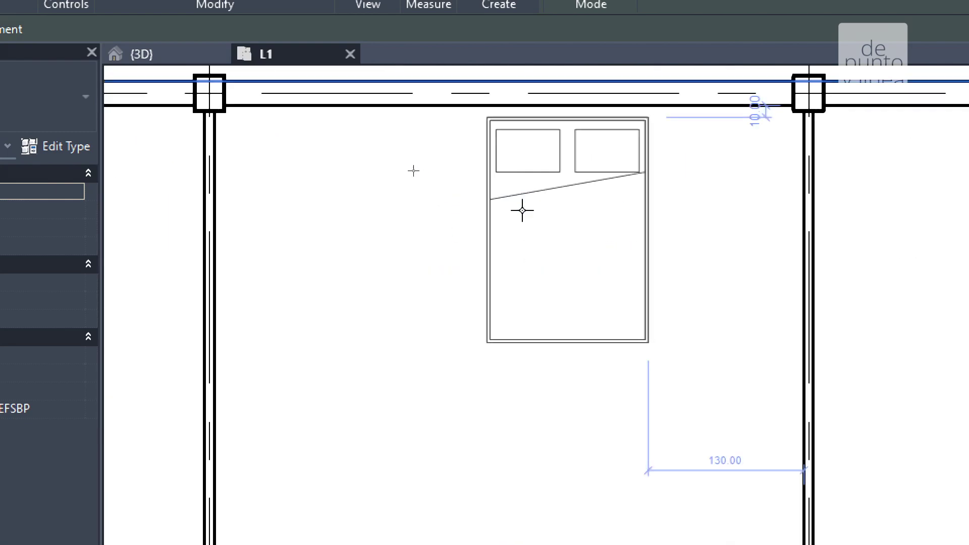
{"action": "left_click", "coordinate": [494, 214]}
{"action": "key", "text": "Escape"}
{"action": "left_click_drag", "start_coordinate": [502, 219], "coordinate": [474, 248]}
{"action": "key", "text": "Escape"}
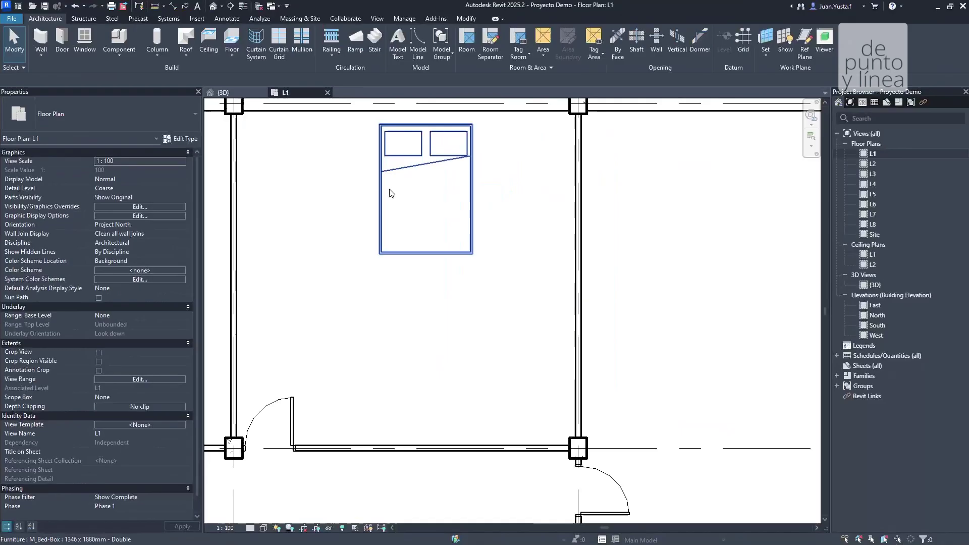
- Open the 3D view and inspect the placed double bed in its room from several angles
{"action": "left_click", "coordinate": [237, 93]}
{"action": "scroll", "coordinate": [505, 303], "scroll_direction": "down", "scroll_amount": 3}
{"action": "middle_click_drag", "start_coordinate": [555, 302], "coordinate": [644, 329], "text": "shift"}
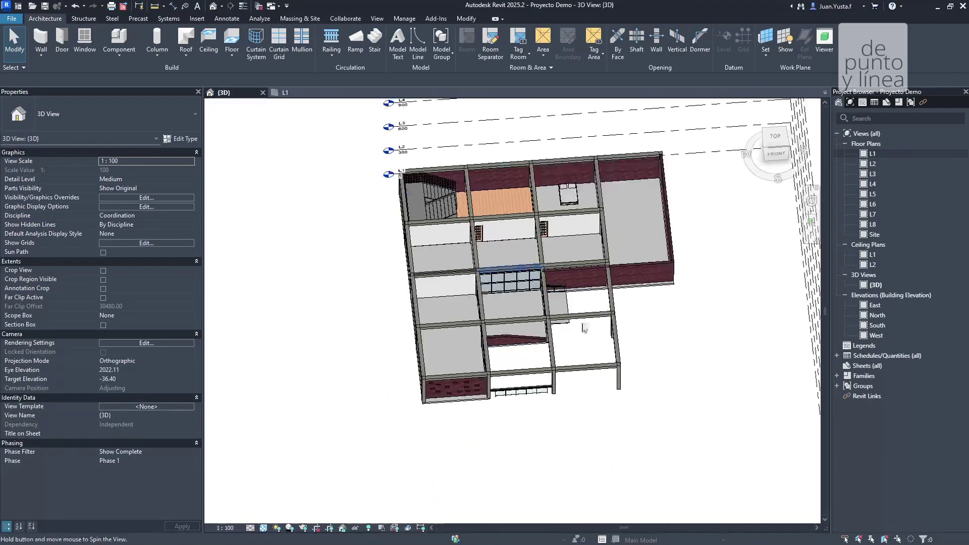
{"action": "scroll", "coordinate": [592, 212], "scroll_direction": "up", "scroll_amount": 4}
{"action": "left_click", "coordinate": [542, 210]}
{"action": "middle_click_drag", "start_coordinate": [543, 211], "coordinate": [368, 318], "text": "shift"}
{"action": "scroll", "coordinate": [504, 302], "scroll_direction": "up", "scroll_amount": 4}
{"action": "key", "text": "Escape"}
{"action": "middle_click_drag", "start_coordinate": [262, 238], "coordinate": [414, 272], "text": "shift"}
{"action": "left_click", "coordinate": [515, 297]}
{"action": "scroll", "coordinate": [515, 297], "scroll_direction": "down", "scroll_amount": 3}
{"action": "middle_click_drag", "start_coordinate": [254, 38], "coordinate": [480, 345], "text": "shift"}
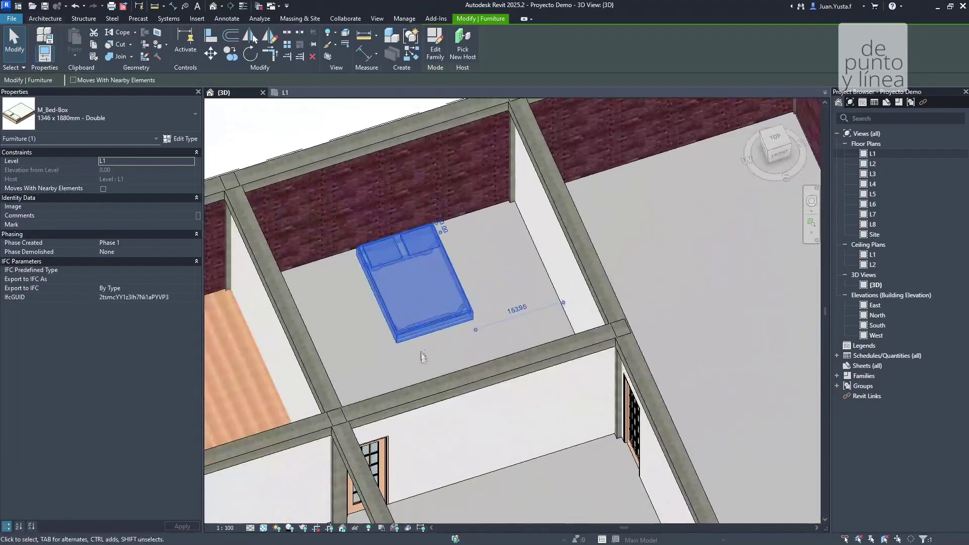
- Select the double bed in the 3D view and check its level and host properties
{"action": "key", "text": "Escape"}
{"action": "left_click", "coordinate": [468, 328]}
{"action": "scroll", "coordinate": [469, 334], "scroll_direction": "up", "scroll_amount": 3}
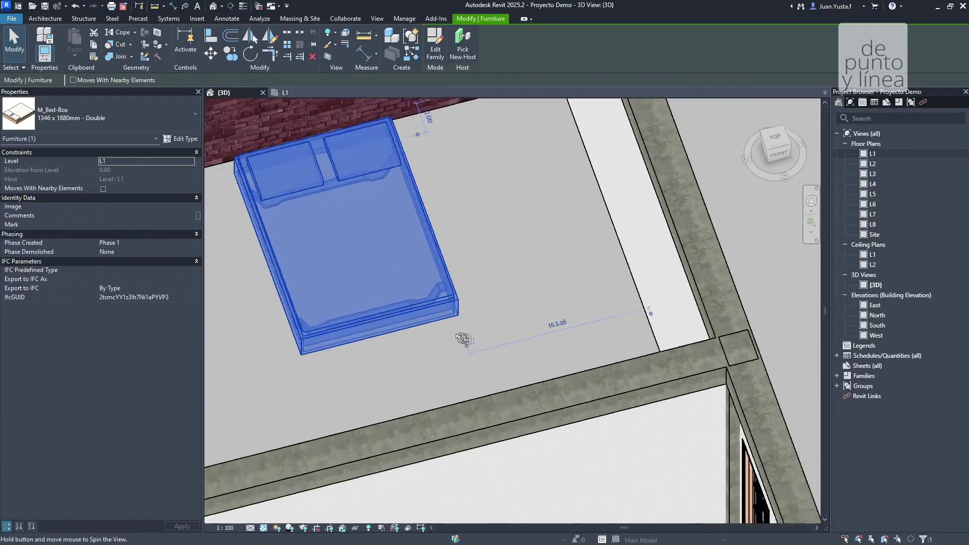
{"action": "middle_click_drag", "start_coordinate": [461, 340], "coordinate": [489, 368], "text": "shift"}
{"action": "key", "text": "Escape"}
{"action": "left_click", "coordinate": [482, 331]}
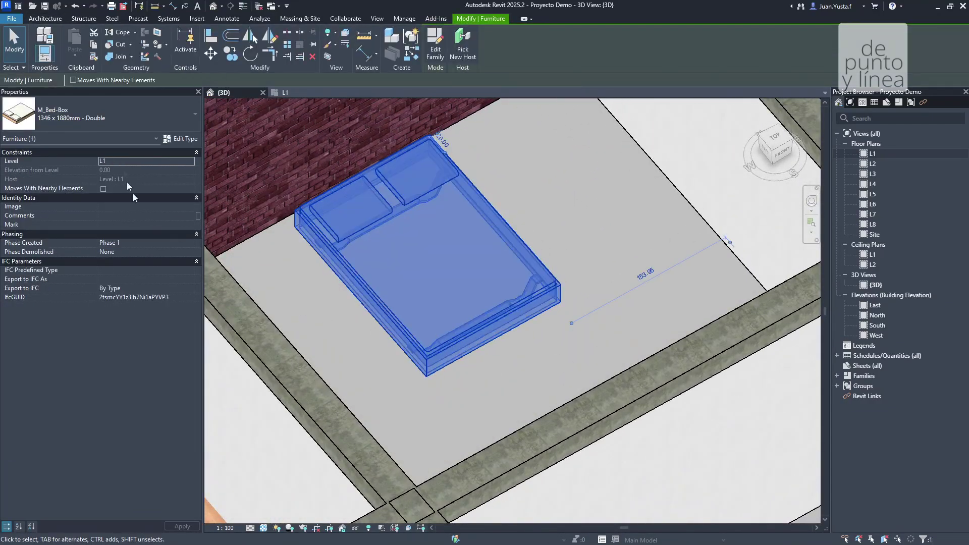
- Rehost the double bed from level L1 to the Losa H.A - 15 cm floor slab with Pick New Host
{"action": "key", "text": "Escape"}
{"action": "scroll", "coordinate": [492, 242], "scroll_direction": "down", "scroll_amount": 3}
{"action": "middle_click_drag", "start_coordinate": [492, 242], "coordinate": [405, 293], "text": "shift"}
{"action": "scroll", "coordinate": [434, 287], "scroll_direction": "up", "scroll_amount": 2}
{"action": "left_click", "coordinate": [432, 288]}
{"action": "scroll", "coordinate": [432, 287], "scroll_direction": "up", "scroll_amount": 3}
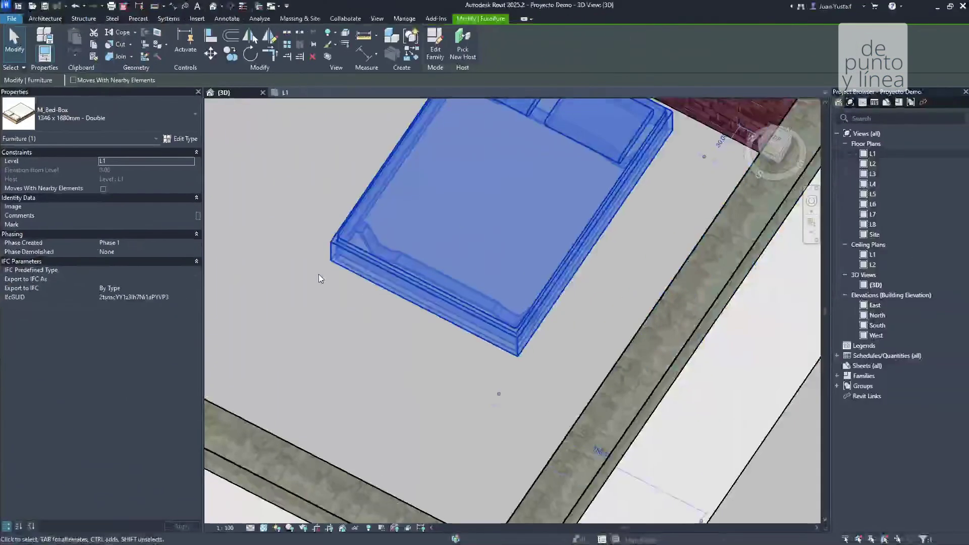
{"action": "scroll", "coordinate": [319, 276], "scroll_direction": "down", "scroll_amount": 5}
{"action": "middle_click_drag", "start_coordinate": [353, 303], "coordinate": [464, 278], "text": "shift"}
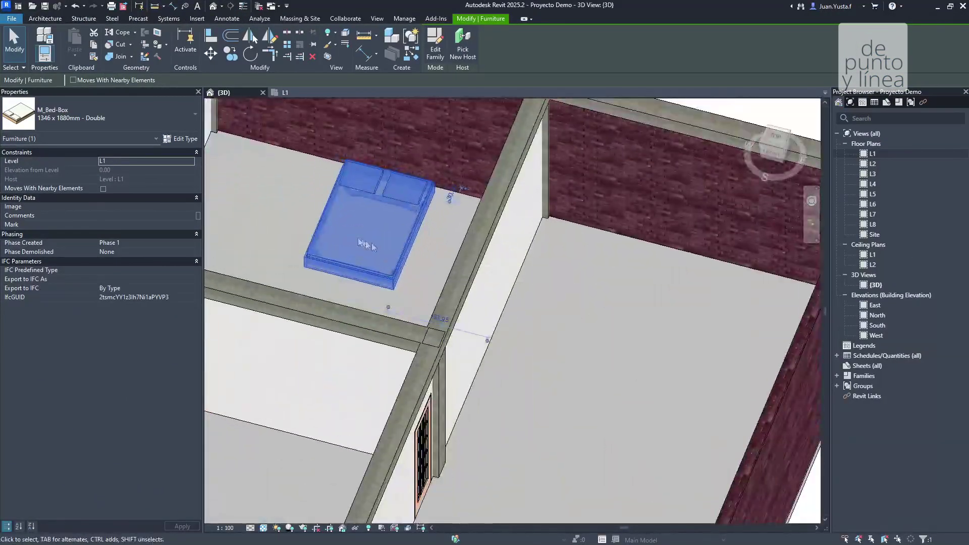
{"action": "scroll", "coordinate": [463, 281], "scroll_direction": "up", "scroll_amount": 2}
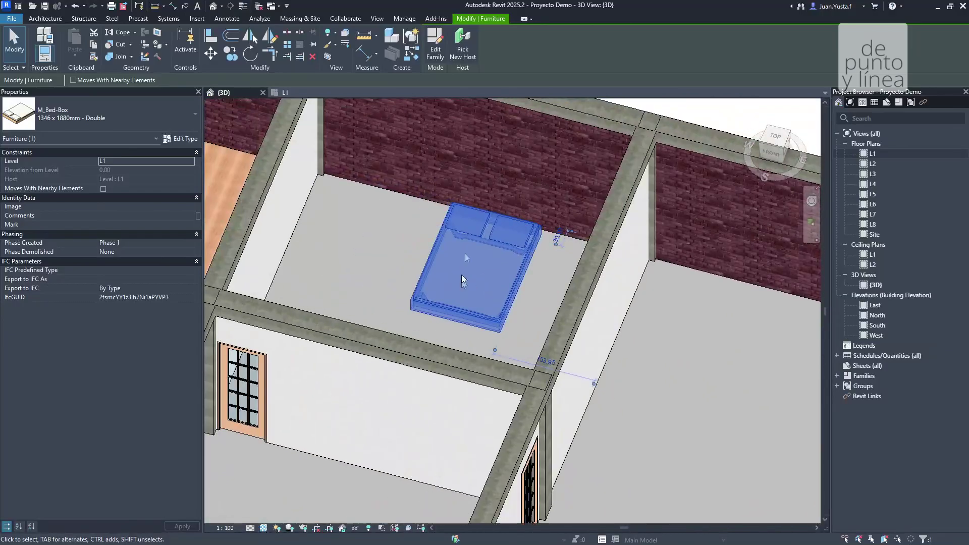
{"action": "left_click", "coordinate": [463, 57]}
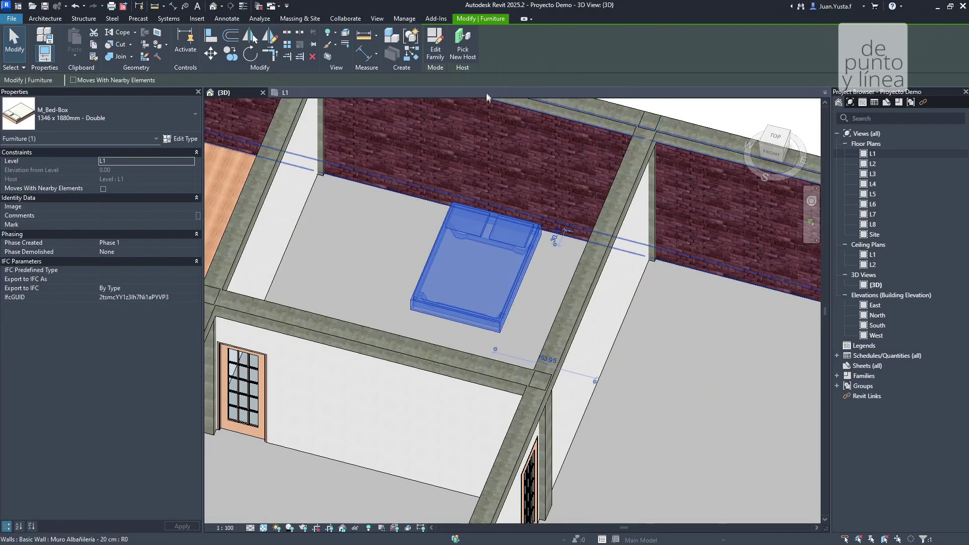
{"action": "scroll", "coordinate": [344, 242], "scroll_direction": "down", "scroll_amount": 3}
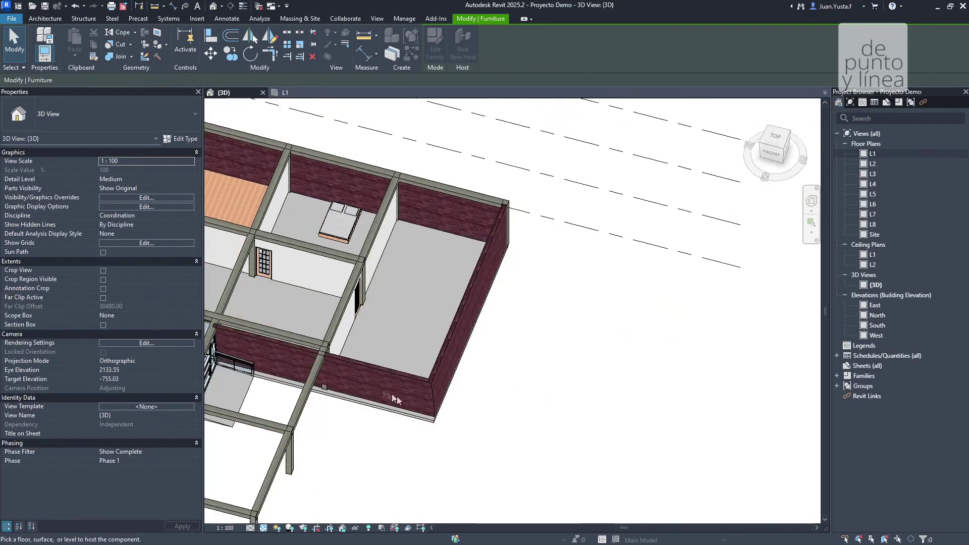
{"action": "left_click", "coordinate": [429, 425]}
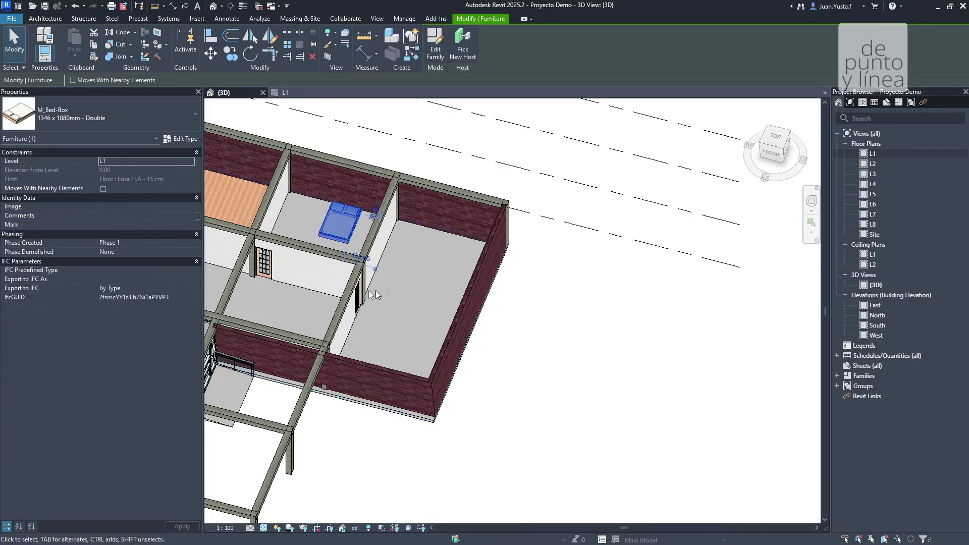
{"action": "key", "text": "Escape"}
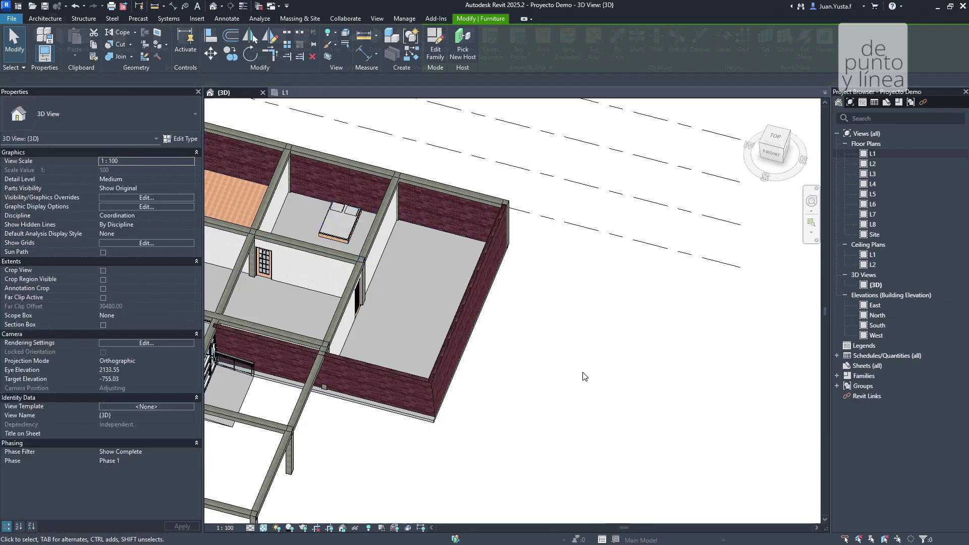
- Check the floor slab's level and height offset, then review the double bed's level and host properties
{"action": "left_click", "coordinate": [428, 426]}
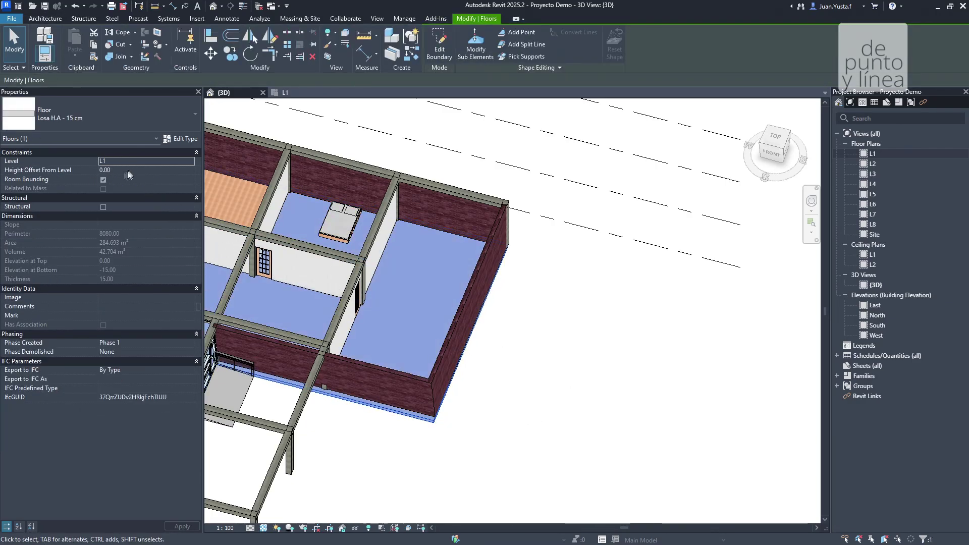
{"action": "left_click", "coordinate": [327, 240]}
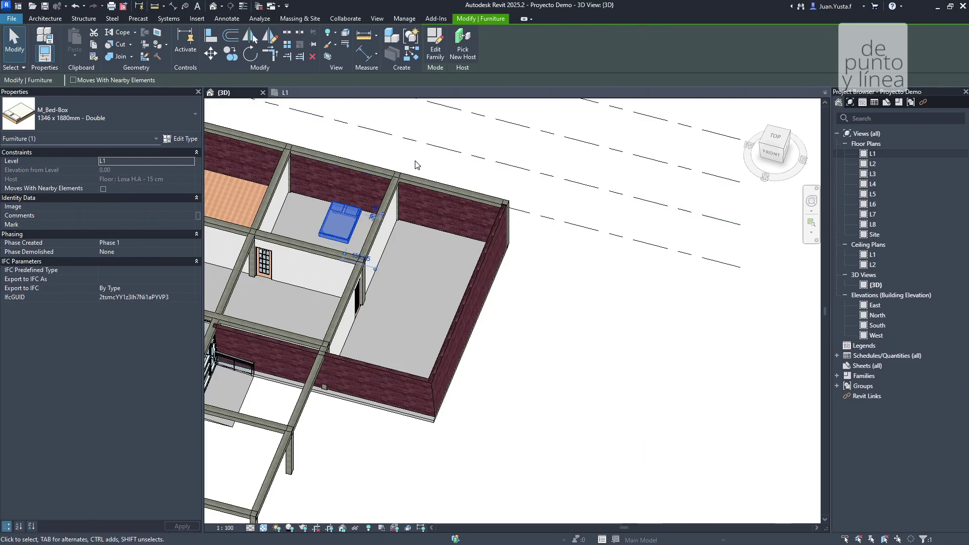
{"action": "key", "text": "Escape"}
{"action": "middle_click_drag", "start_coordinate": [350, 165], "coordinate": [466, 251]}
{"action": "scroll", "coordinate": [558, 289], "scroll_direction": "up", "scroll_amount": 5}
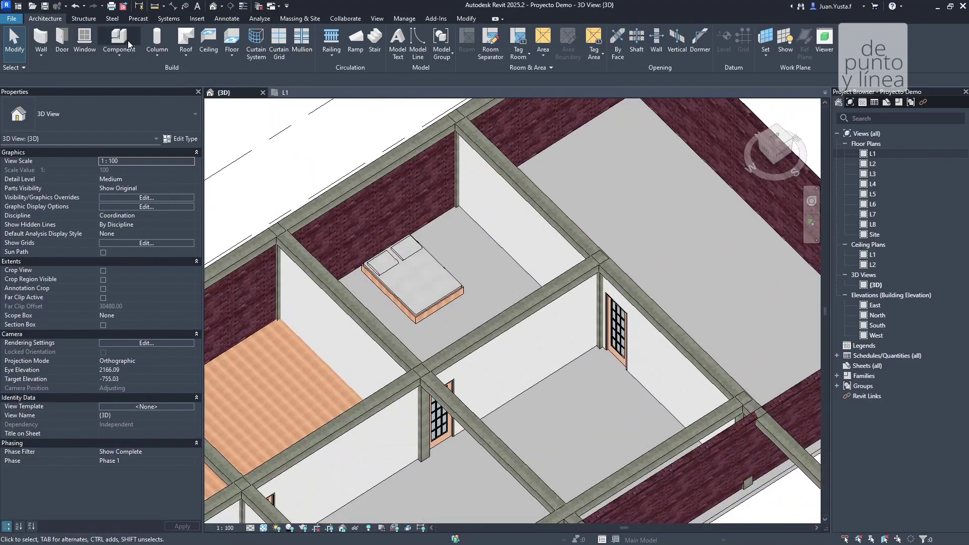
- Place M_Bed-Box 0965 x 1880mm - Twin beds in the large room between grids 4 and 5, against the grid E and grid 5 walls
{"action": "left_click", "coordinate": [129, 40]}
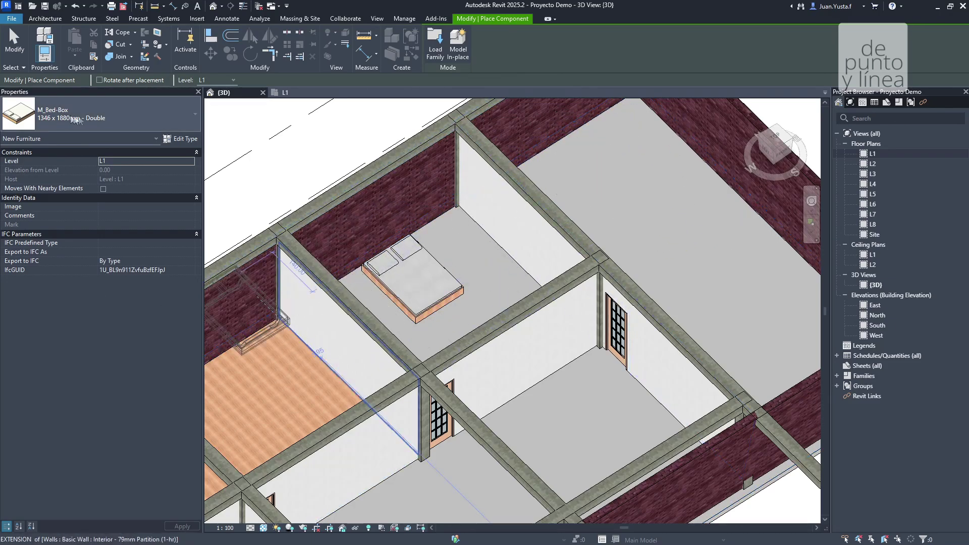
{"action": "left_click", "coordinate": [111, 124]}
{"action": "scroll", "coordinate": [193, 215], "scroll_direction": "up", "scroll_amount": 2}
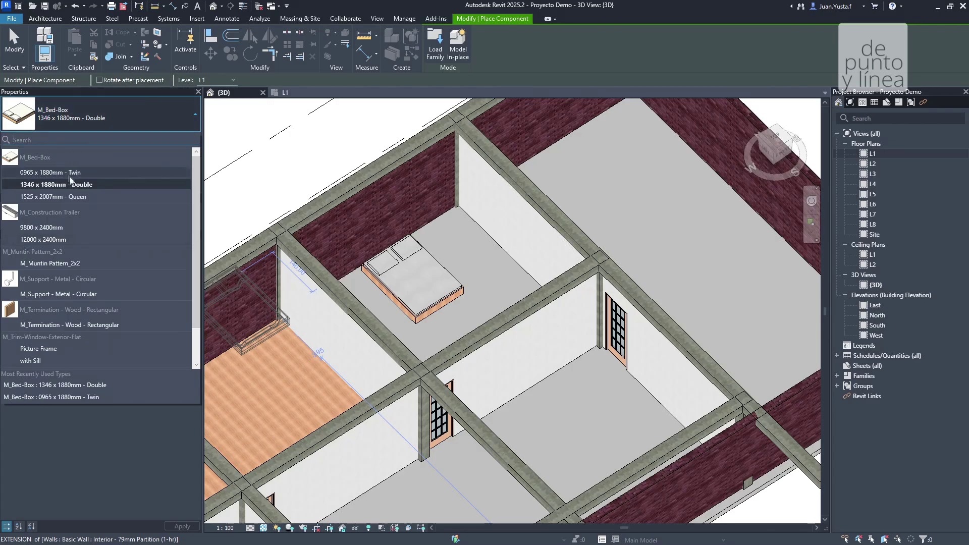
{"action": "left_click", "coordinate": [50, 173]}
{"action": "left_click", "coordinate": [430, 262]}
{"action": "scroll", "coordinate": [499, 276], "scroll_direction": "down", "scroll_amount": 2}
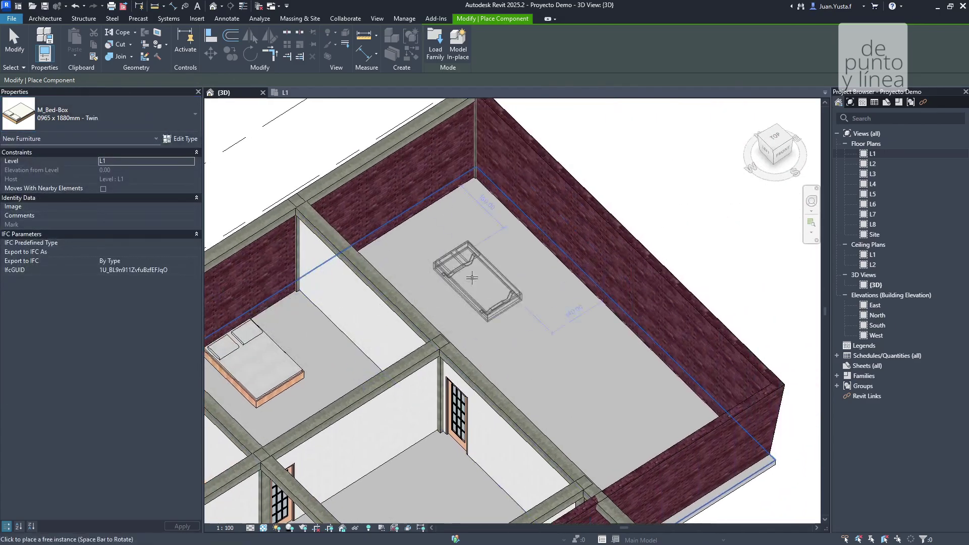
{"action": "left_click", "coordinate": [414, 251]}
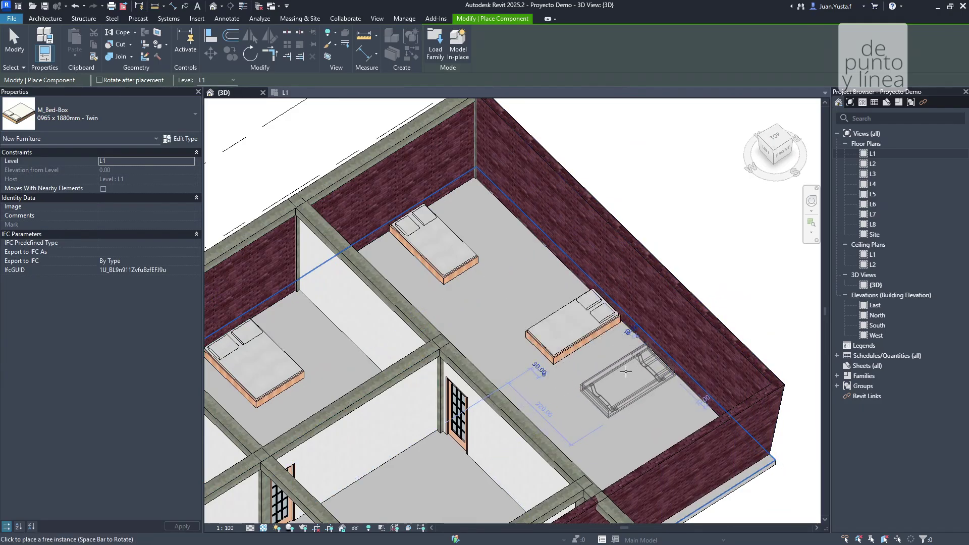
- Place a third twin M_Bed-Box in the large room against the outer brick wall, parallel to the neighbouring bed
{"action": "left_click", "coordinate": [625, 372]}
{"action": "middle_click_drag", "start_coordinate": [497, 323], "coordinate": [555, 323], "text": "shift"}
{"action": "scroll", "coordinate": [415, 245], "scroll_direction": "up", "scroll_amount": 4}
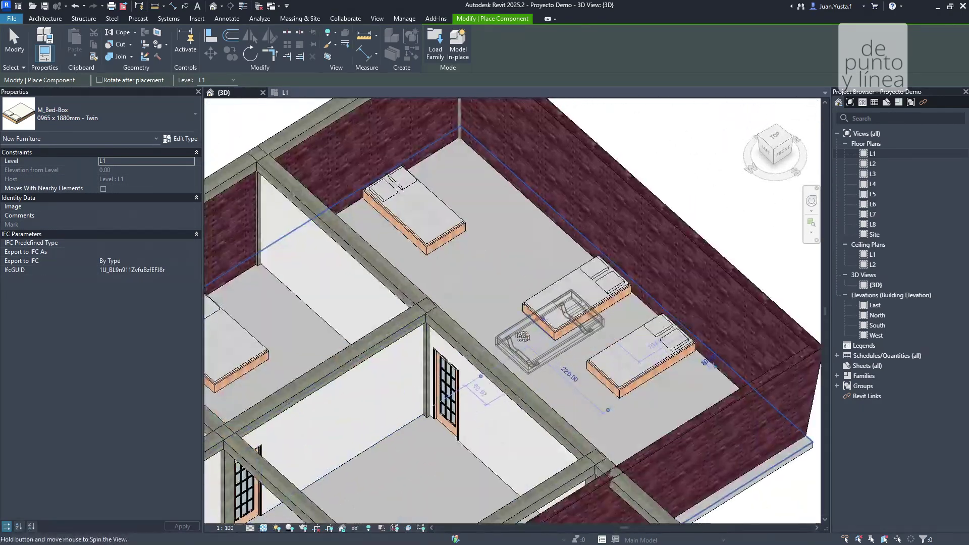
{"action": "middle_click_drag", "start_coordinate": [414, 245], "coordinate": [561, 361]}
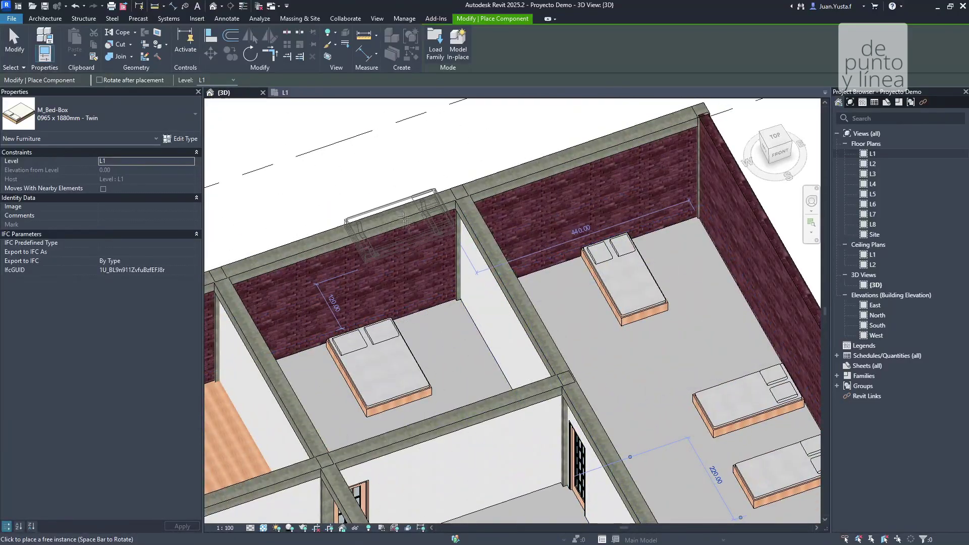
- Load the M_Sofa-Corbu family from the Seating folder of the Furniture library
{"action": "left_click", "coordinate": [434, 56]}
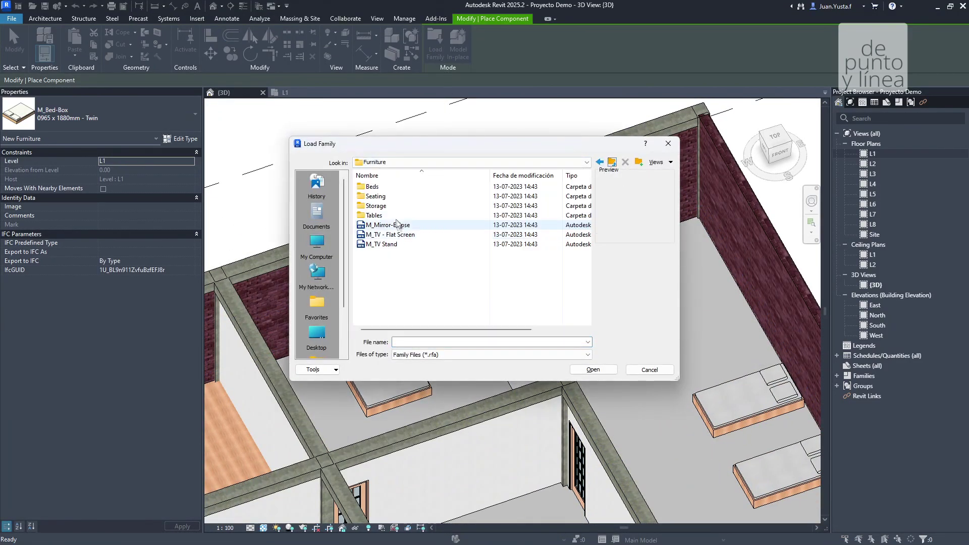
{"action": "double_click", "coordinate": [382, 197]}
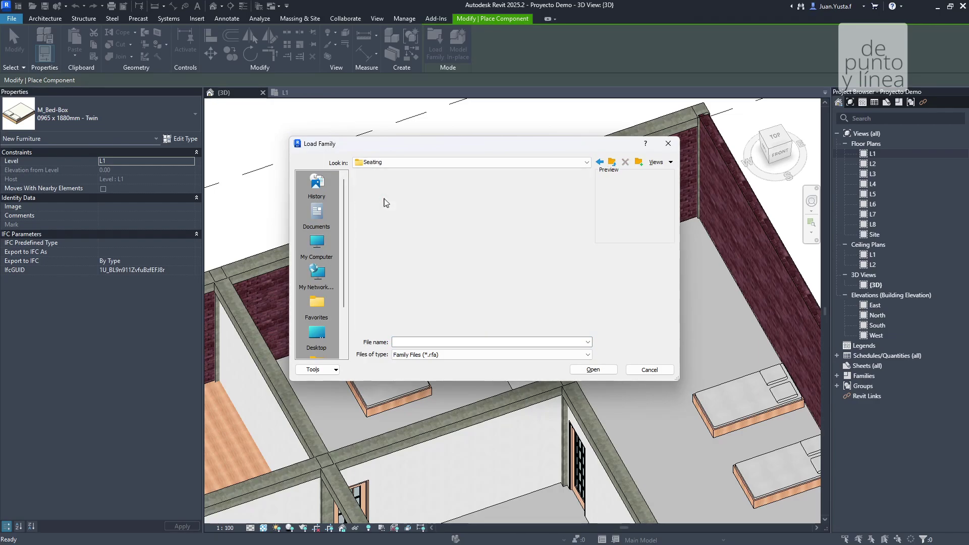
{"action": "left_click", "coordinate": [389, 216]}
{"action": "left_click", "coordinate": [393, 254]}
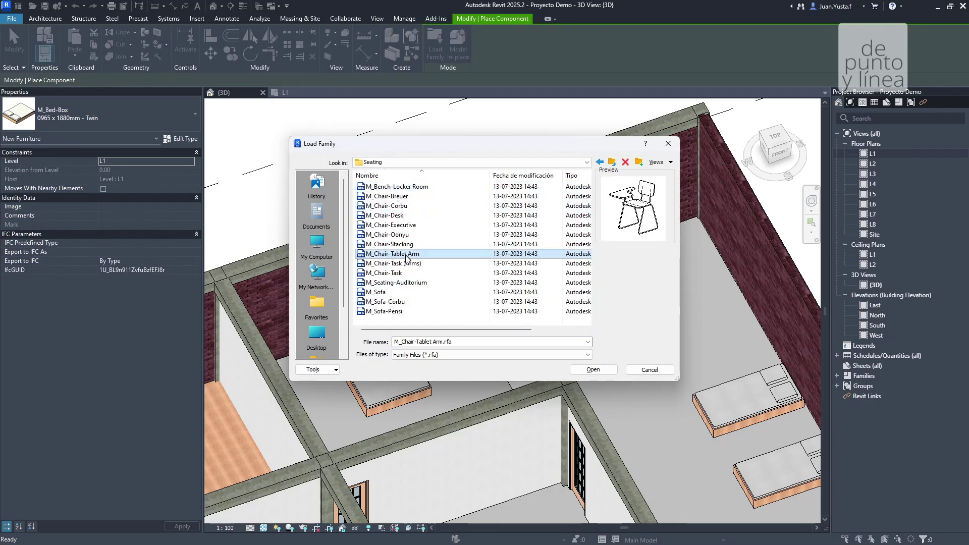
{"action": "left_click", "coordinate": [385, 302]}
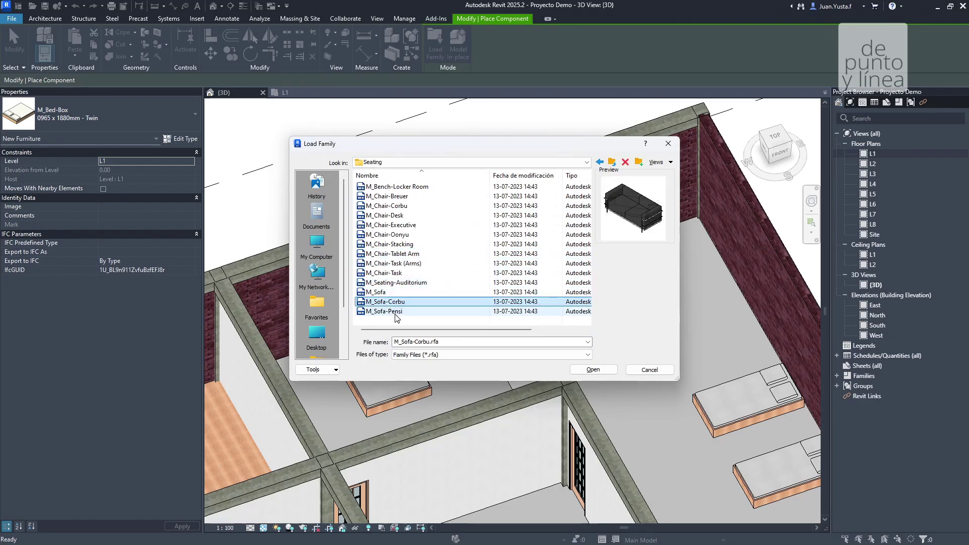
{"action": "left_click", "coordinate": [593, 370]}
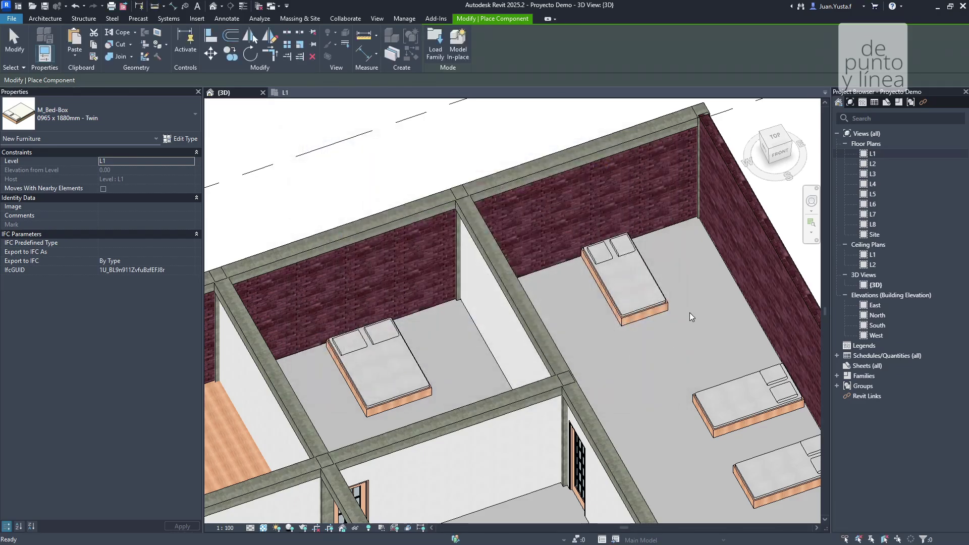
- Place an M_Sofa-Corbu against the partition beside the door, in the room in front of the double bedroom
{"action": "scroll", "coordinate": [578, 272], "scroll_direction": "up", "scroll_amount": 3}
{"action": "middle_click_drag", "start_coordinate": [579, 272], "coordinate": [527, 319], "text": "shift"}
{"action": "scroll", "coordinate": [527, 319], "scroll_direction": "down", "scroll_amount": 3}
{"action": "scroll", "coordinate": [526, 319], "scroll_direction": "up", "scroll_amount": 4}
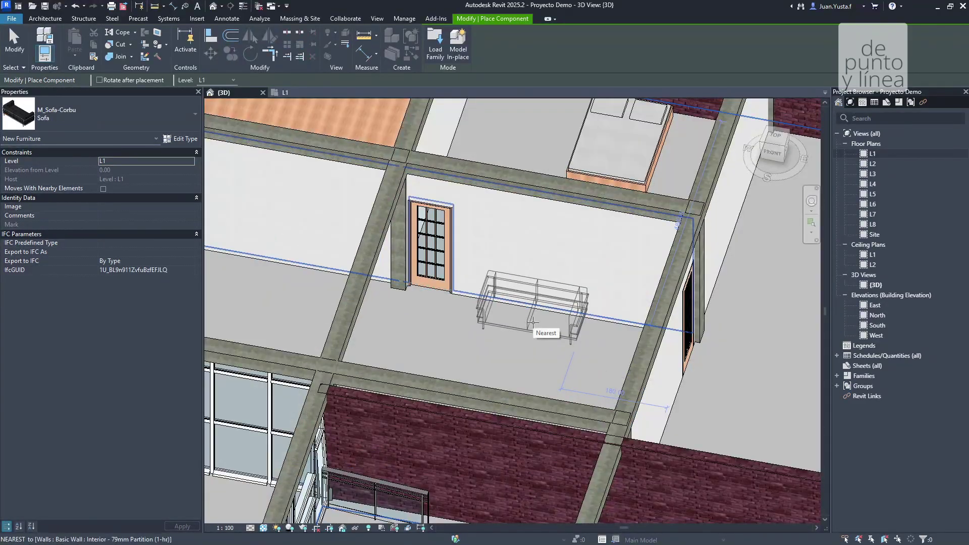
{"action": "left_click", "coordinate": [529, 327]}
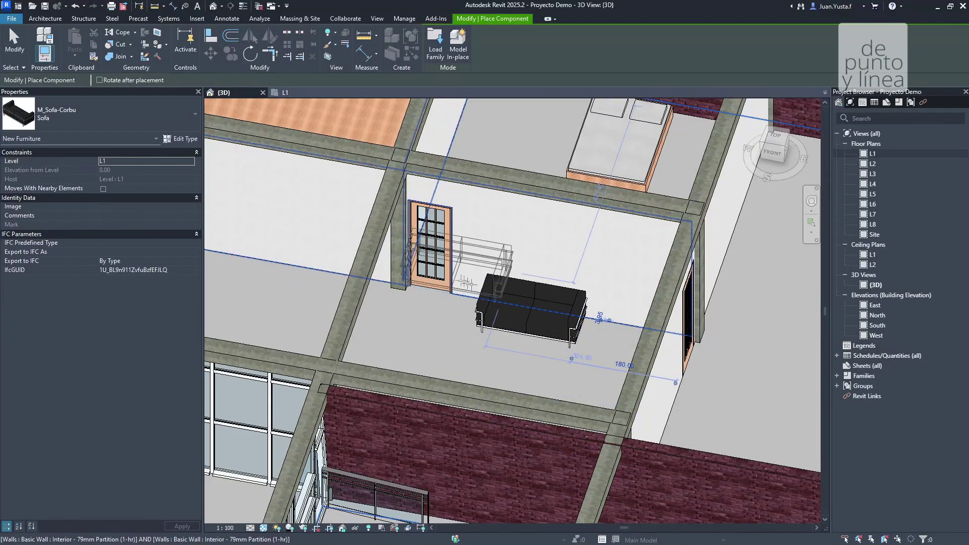
- Place two more M_Sofa-Corbu sofas side by side along the partition in the adjacent room
{"action": "middle_click_drag", "start_coordinate": [152, 273], "coordinate": [262, 283]}
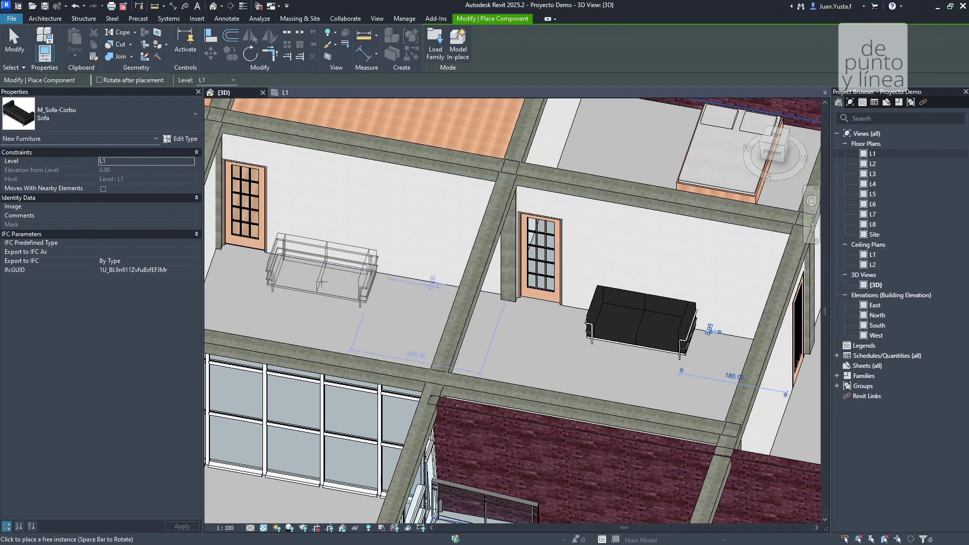
{"action": "left_click", "coordinate": [311, 281]}
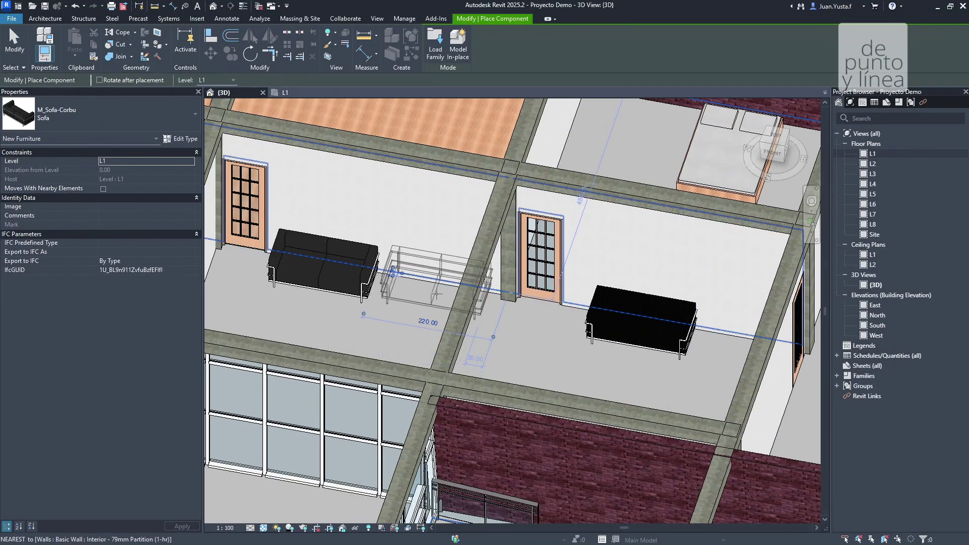
{"action": "left_click", "coordinate": [436, 292]}
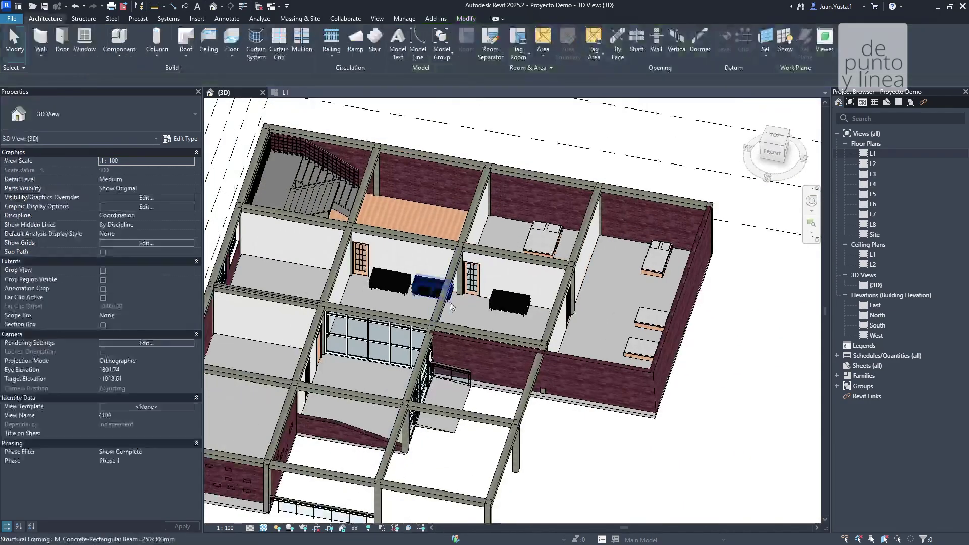
- Select the sofa next to the column in 3D and examine its position against the partition
{"action": "left_click", "coordinate": [444, 286]}
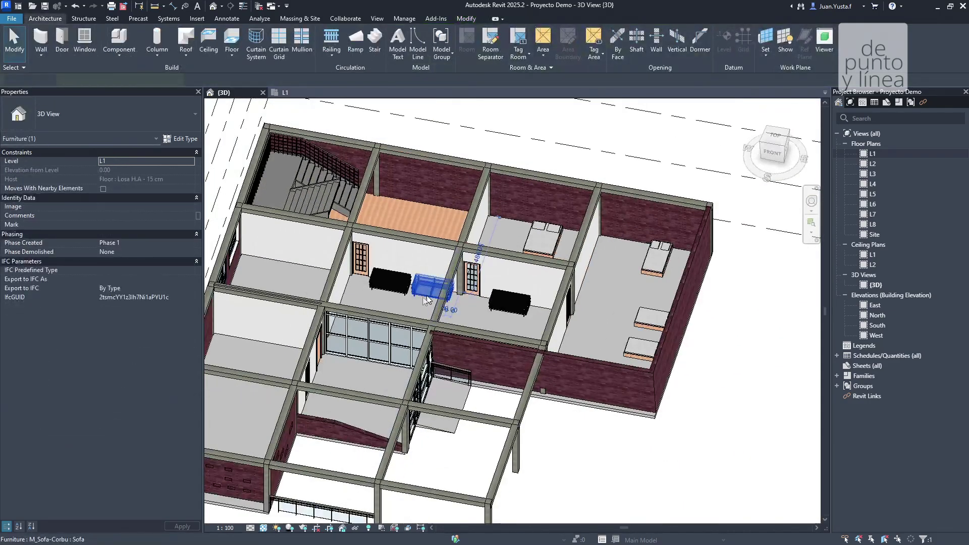
{"action": "scroll", "coordinate": [441, 325], "scroll_direction": "up", "scroll_amount": 10}
{"action": "left_click", "coordinate": [456, 364]}
{"action": "middle_click_drag", "start_coordinate": [457, 363], "coordinate": [477, 286], "text": "shift"}
{"action": "scroll", "coordinate": [427, 275], "scroll_direction": "down", "scroll_amount": 4}
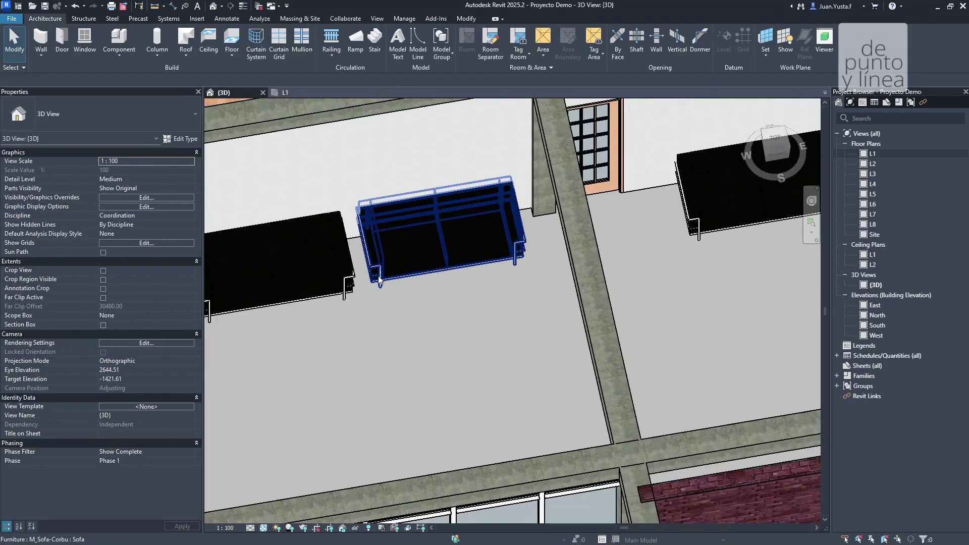
- In floor plan L1, shift the sofa nearest the column slightly along the partition
{"action": "left_click", "coordinate": [280, 92]}
{"action": "scroll", "coordinate": [439, 245], "scroll_direction": "down", "scroll_amount": 2}
{"action": "scroll", "coordinate": [363, 247], "scroll_direction": "up", "scroll_amount": 6}
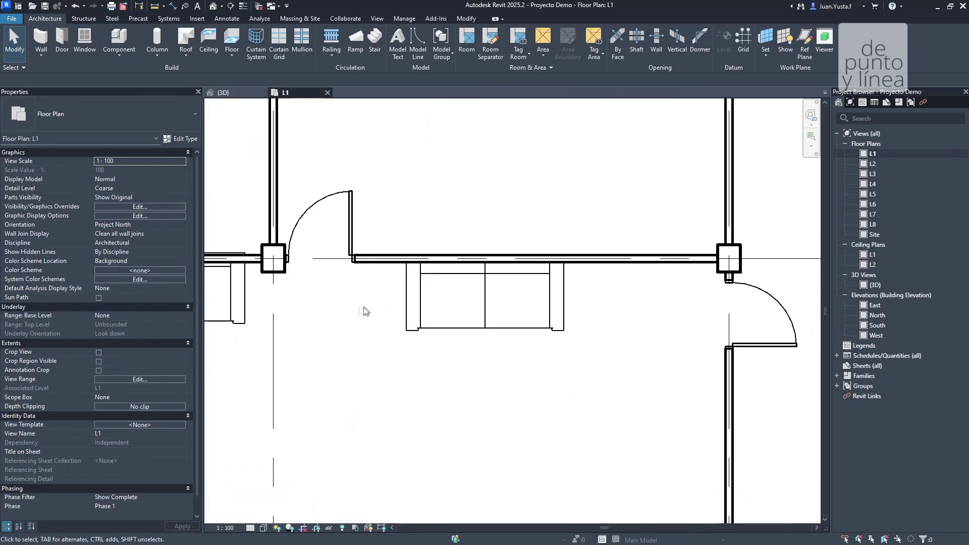
{"action": "scroll", "coordinate": [456, 309], "scroll_direction": "up", "scroll_amount": 3}
{"action": "left_click", "coordinate": [381, 327]}
{"action": "left_click_drag", "start_coordinate": [361, 275], "coordinate": [328, 279]}
{"action": "scroll", "coordinate": [454, 278], "scroll_direction": "up", "scroll_amount": 3}
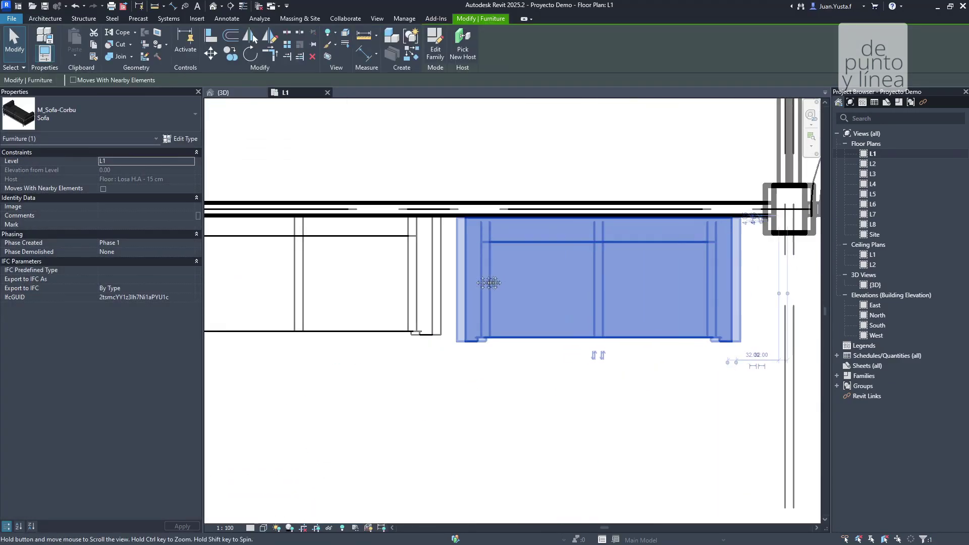
- Move the two adjacent sofas off the partition, the one nearer the door by about 18 and the one nearer the column by 8
{"action": "left_click", "coordinate": [453, 274]}
{"action": "left_click", "coordinate": [452, 274]}
{"action": "left_click_drag", "start_coordinate": [453, 274], "coordinate": [433, 297]}
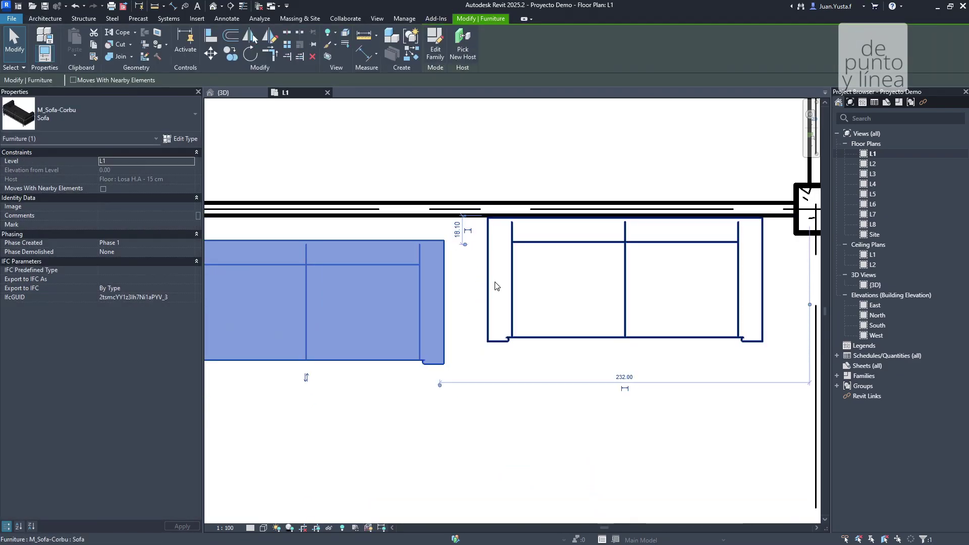
{"action": "left_click", "coordinate": [490, 272]}
{"action": "left_click_drag", "start_coordinate": [490, 272], "coordinate": [486, 278]}
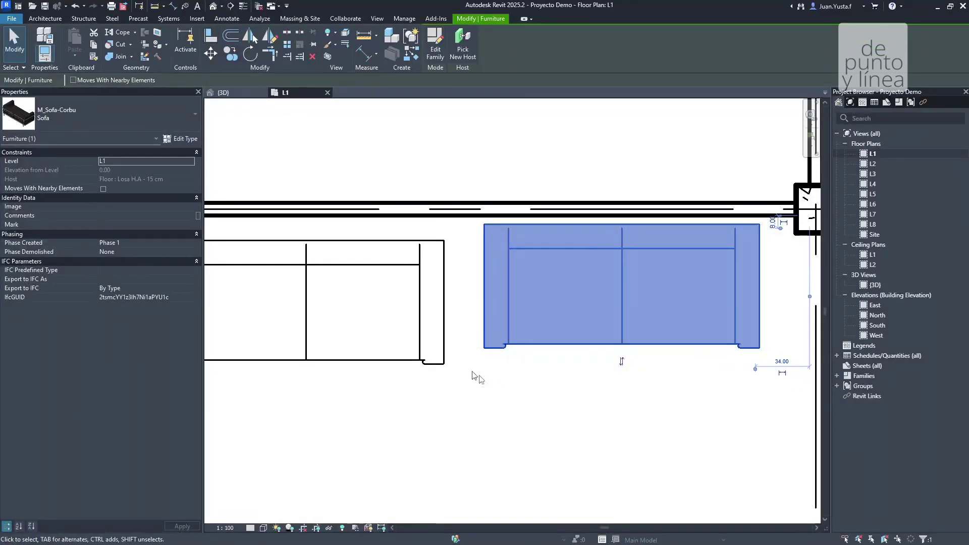
{"action": "key", "text": "Escape"}
- Compare the gaps between the two adjacent sofas and the partition in plan L1
{"action": "scroll", "coordinate": [483, 350], "scroll_direction": "down", "scroll_amount": 3}
{"action": "middle_click_drag", "start_coordinate": [483, 349], "coordinate": [460, 337]}
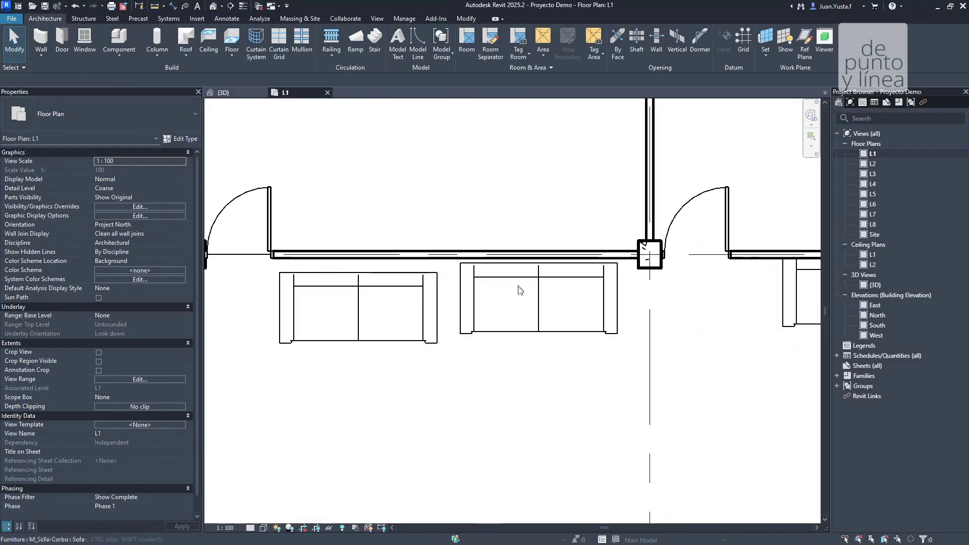
{"action": "scroll", "coordinate": [498, 266], "scroll_direction": "up", "scroll_amount": 3}
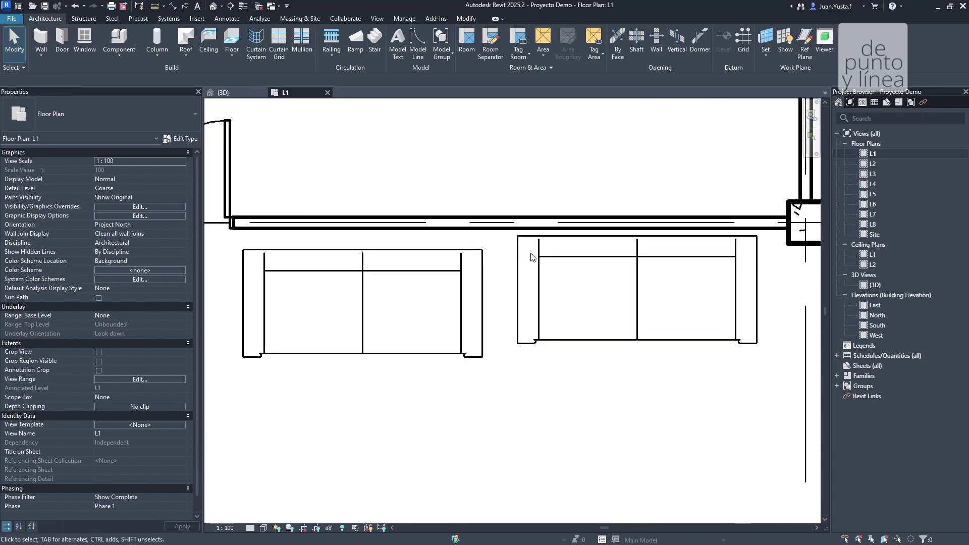
{"action": "scroll", "coordinate": [523, 249], "scroll_direction": "down", "scroll_amount": 4}
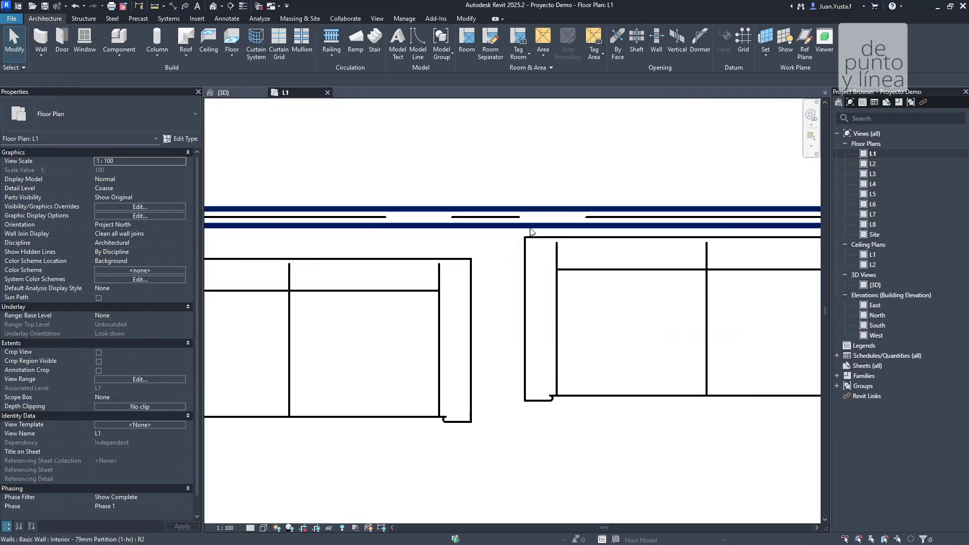
{"action": "scroll", "coordinate": [574, 251], "scroll_direction": "up", "scroll_amount": 4}
{"action": "scroll", "coordinate": [555, 267], "scroll_direction": "down", "scroll_amount": 3}
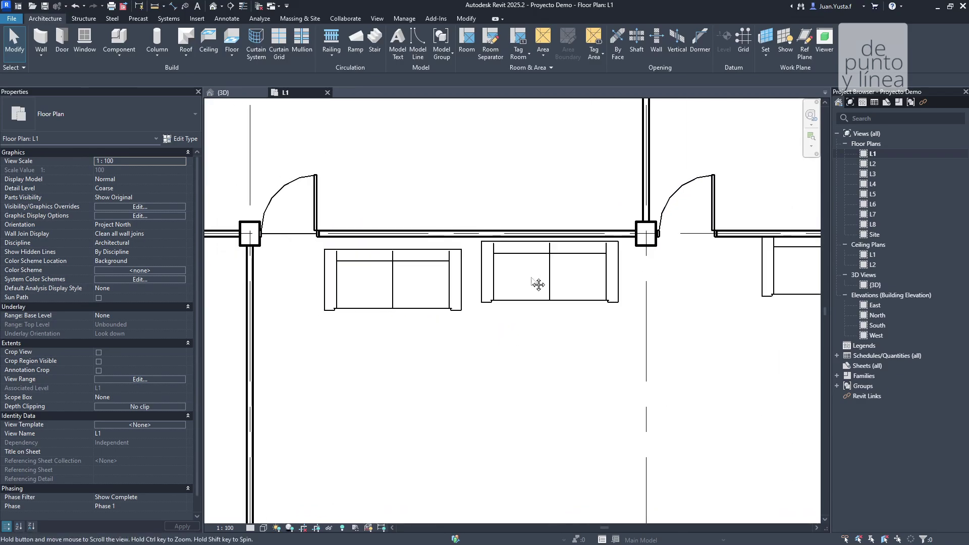
{"action": "scroll", "coordinate": [433, 265], "scroll_direction": "up", "scroll_amount": 5}
- Start the Align tool and examine which partition references, centerline or wall faces, can be picked for aligning the sofas
{"action": "left_click", "coordinate": [365, 245]}
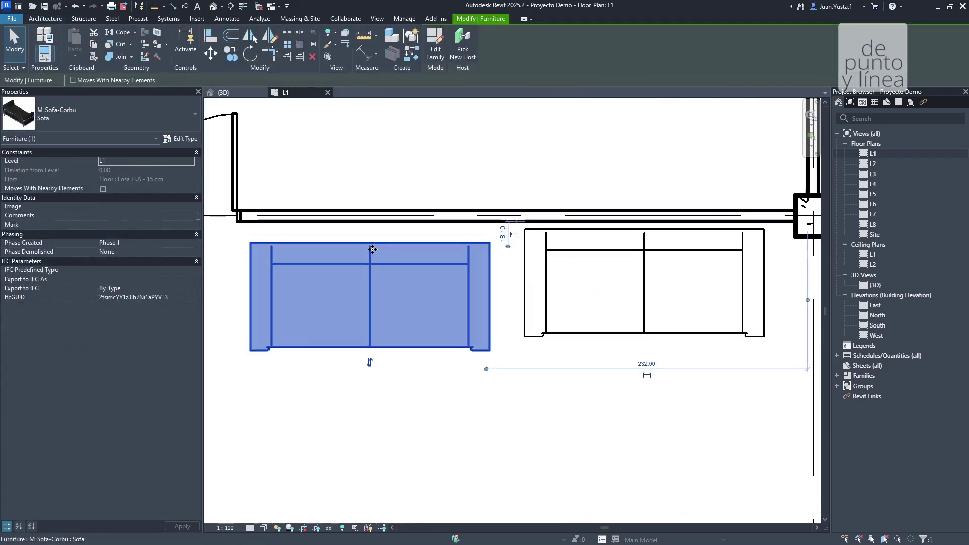
{"action": "left_click", "coordinate": [211, 35]}
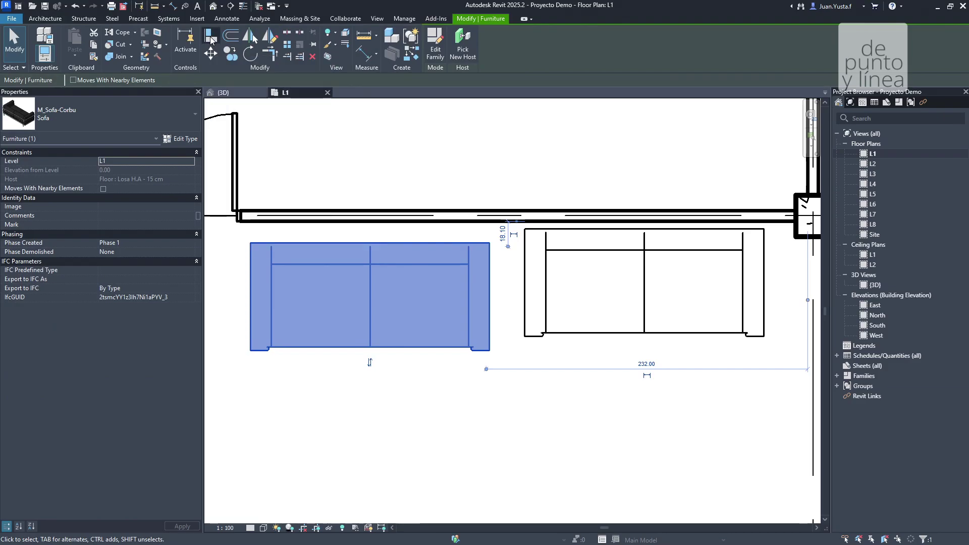
{"action": "middle_click_drag", "start_coordinate": [455, 278], "coordinate": [492, 270]}
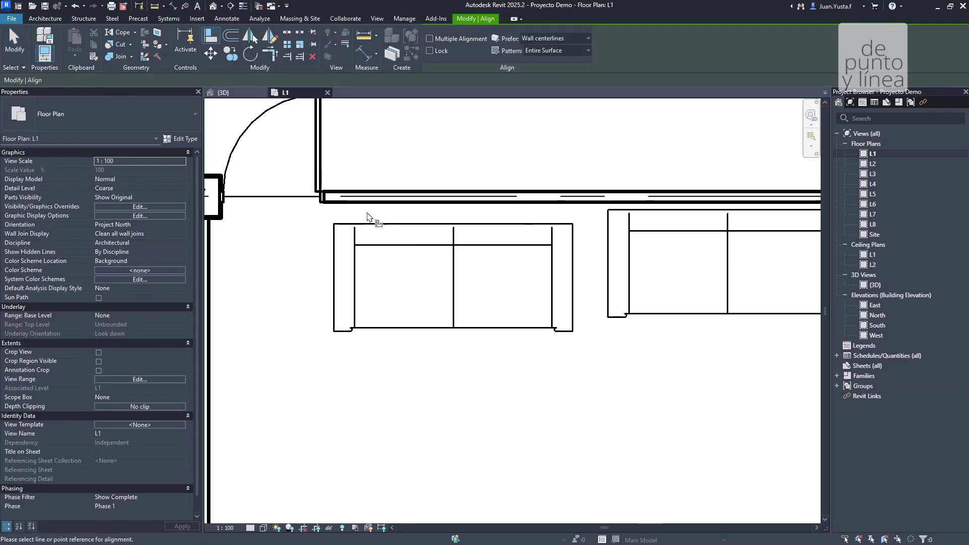
{"action": "left_click", "coordinate": [321, 204]}
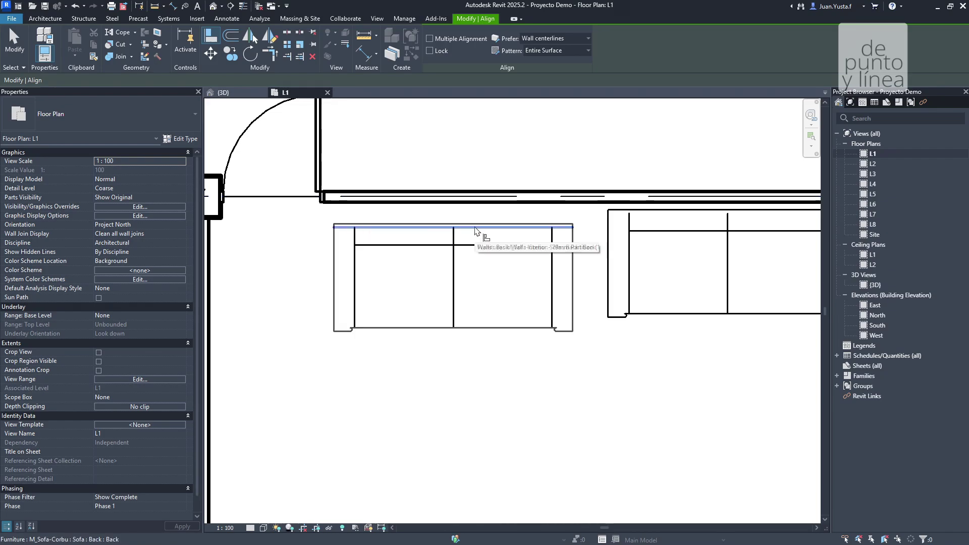
{"action": "scroll", "coordinate": [379, 227], "scroll_direction": "up", "scroll_amount": 3}
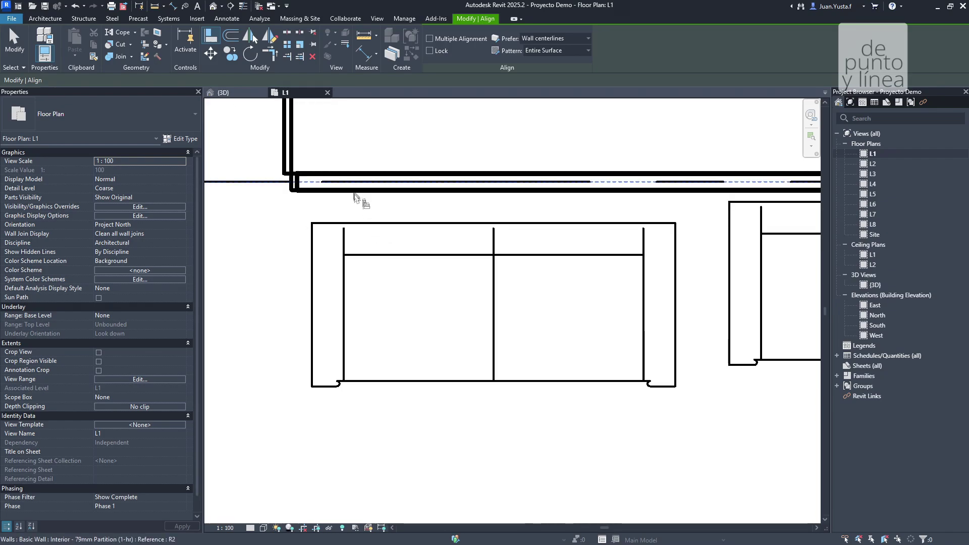
{"action": "scroll", "coordinate": [313, 191], "scroll_direction": "down", "scroll_amount": 2}
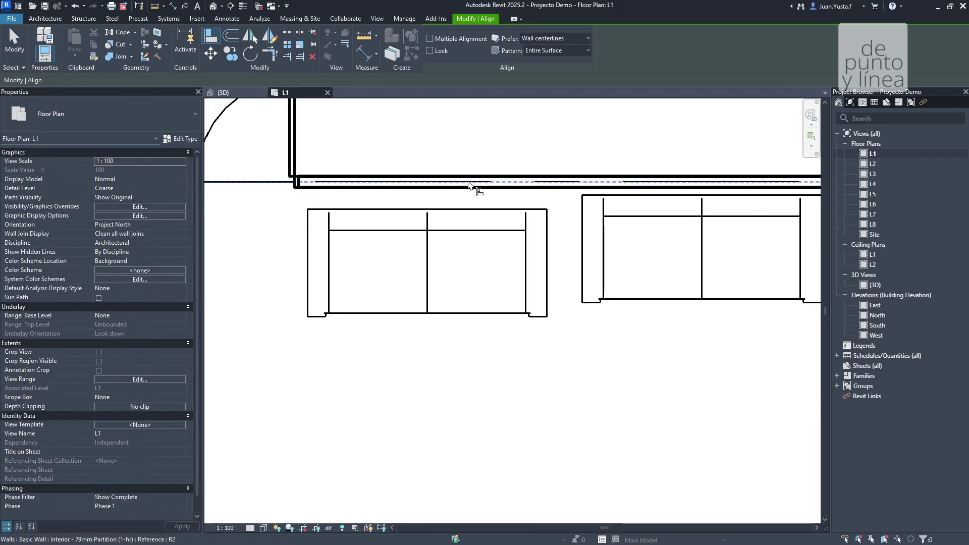
{"action": "scroll", "coordinate": [515, 185], "scroll_direction": "up", "scroll_amount": 2}
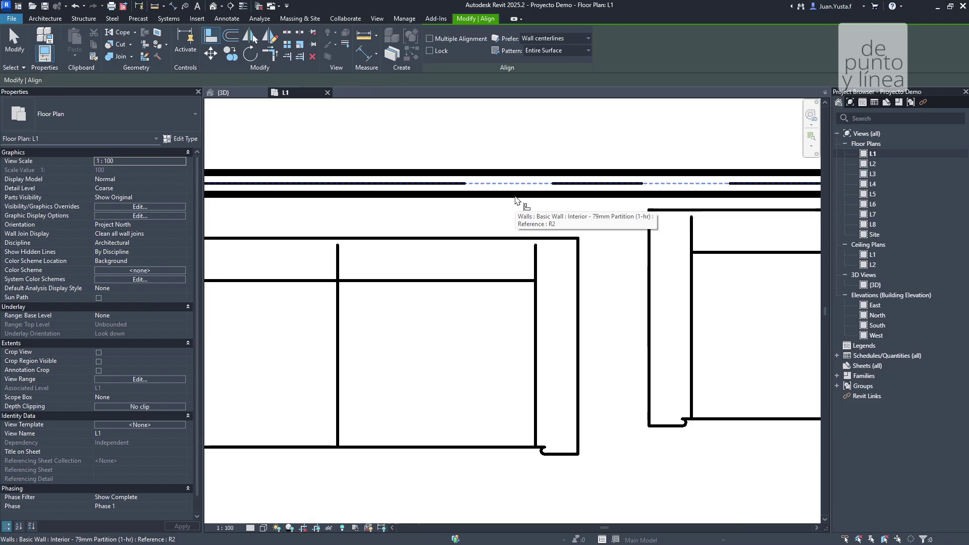
{"action": "left_click", "coordinate": [515, 200]}
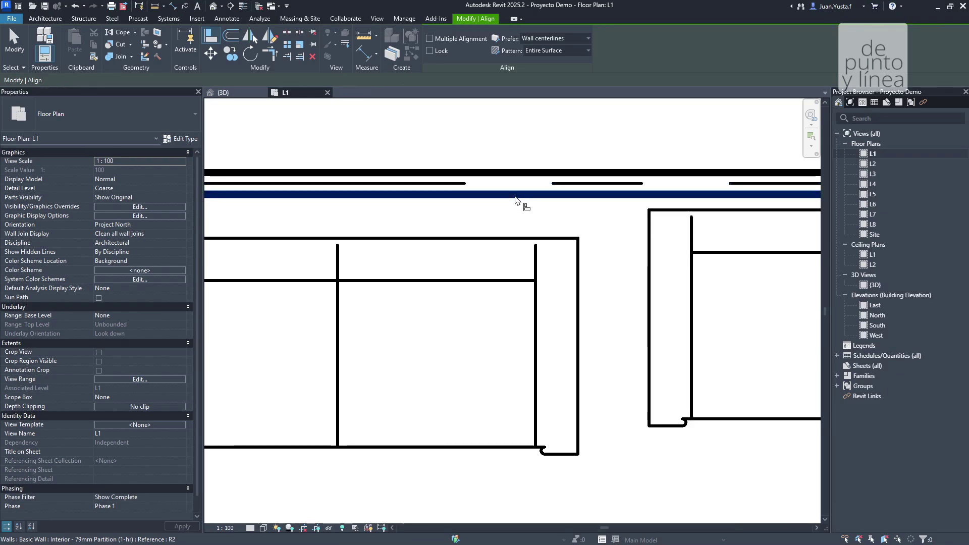
{"action": "left_click", "coordinate": [497, 172]}
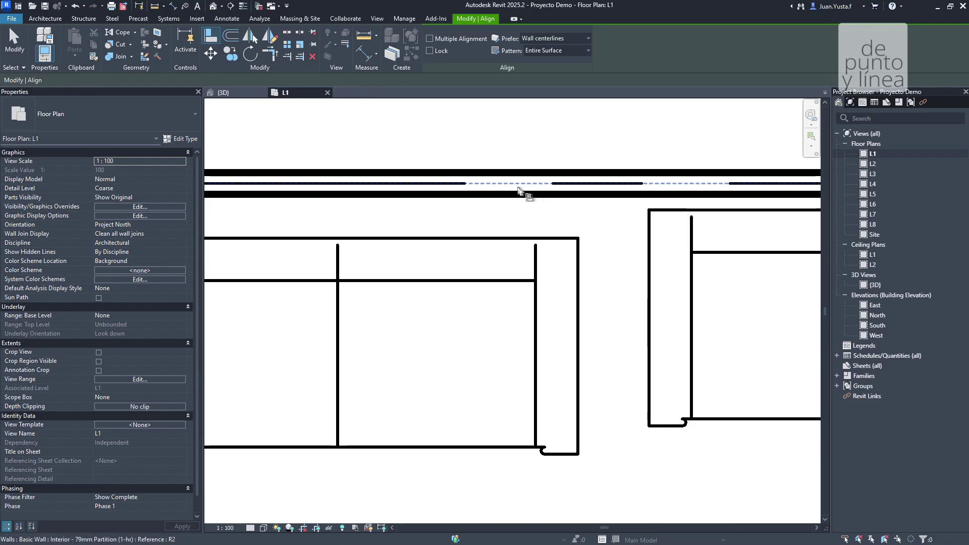
{"action": "scroll", "coordinate": [490, 179], "scroll_direction": "down", "scroll_amount": 3}
{"action": "scroll", "coordinate": [493, 185], "scroll_direction": "up", "scroll_amount": 3}
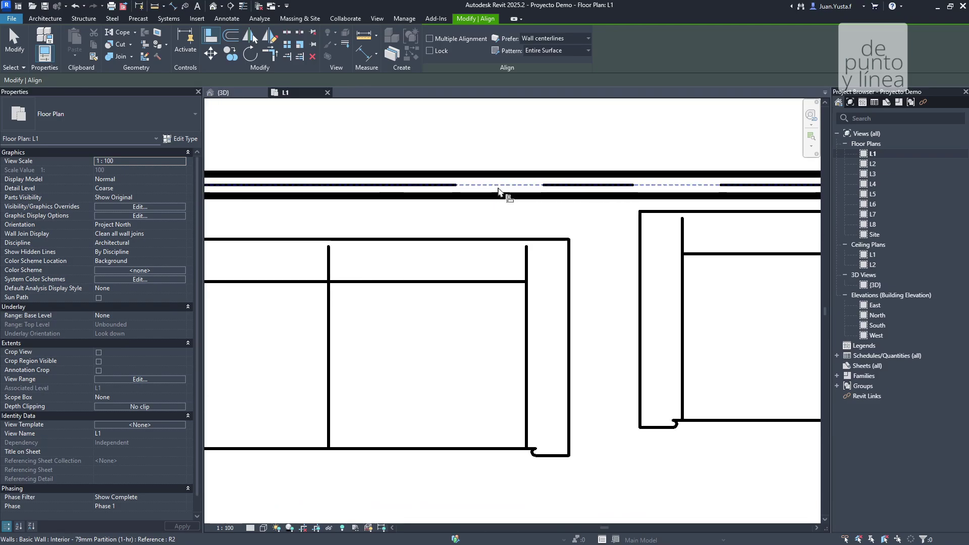
{"action": "left_click", "coordinate": [498, 188]}
{"action": "left_click", "coordinate": [476, 198]}
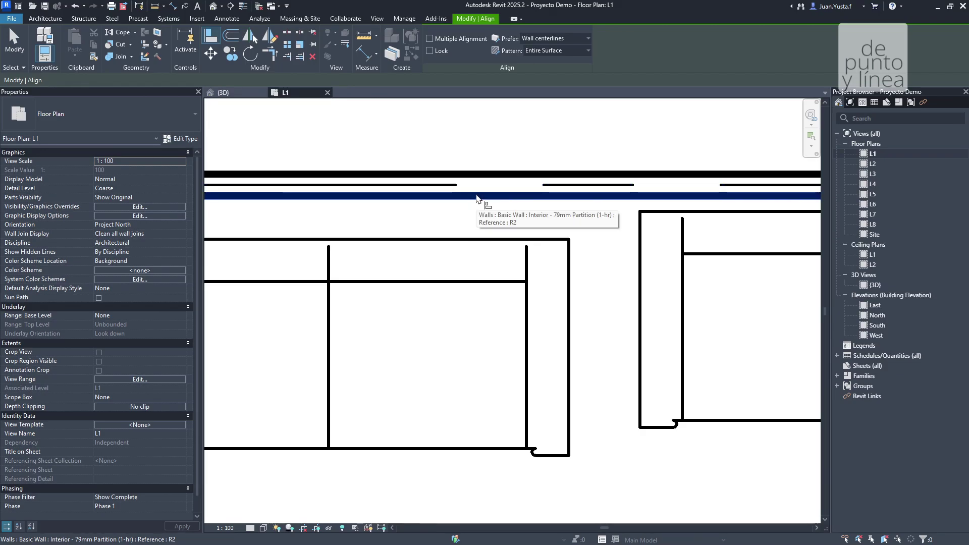
- Align the back of the sofa nearer the door to the partition face on the sofas' side
{"action": "left_click", "coordinate": [477, 196]}
{"action": "scroll", "coordinate": [584, 237], "scroll_direction": "up", "scroll_amount": 6}
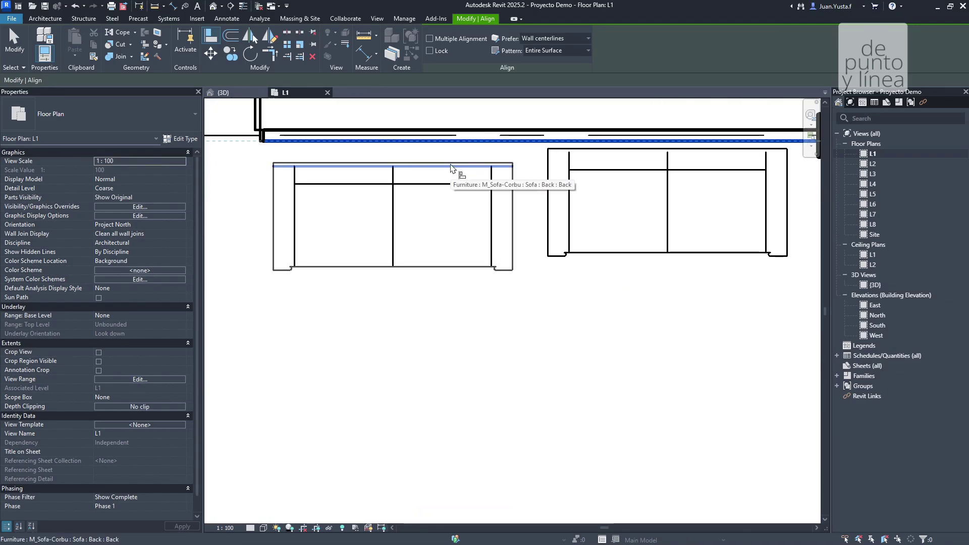
{"action": "left_click", "coordinate": [450, 168]}
{"action": "scroll", "coordinate": [320, 214], "scroll_direction": "up", "scroll_amount": 3}
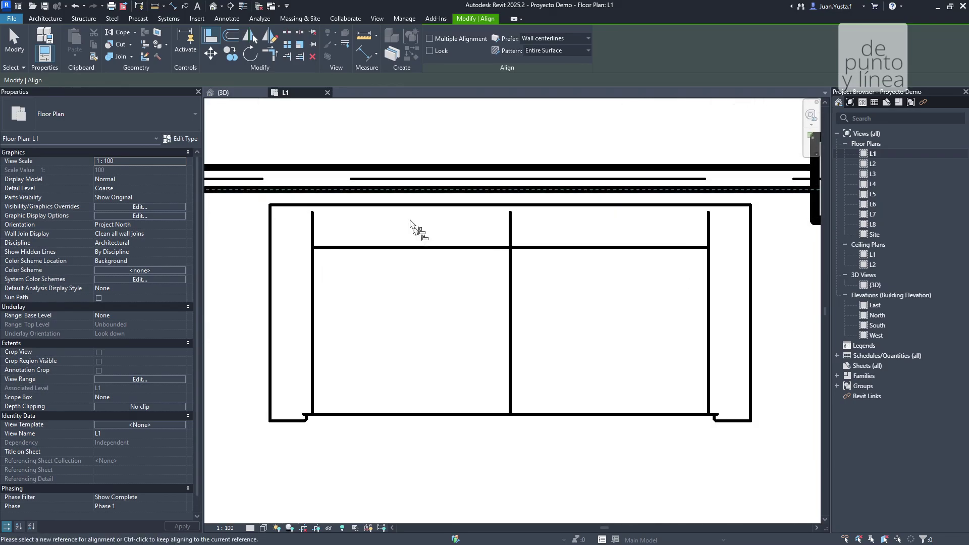
- Align the back of the sofa nearer the door with the back of the sofa nearer the column
{"action": "left_click", "coordinate": [405, 216]}
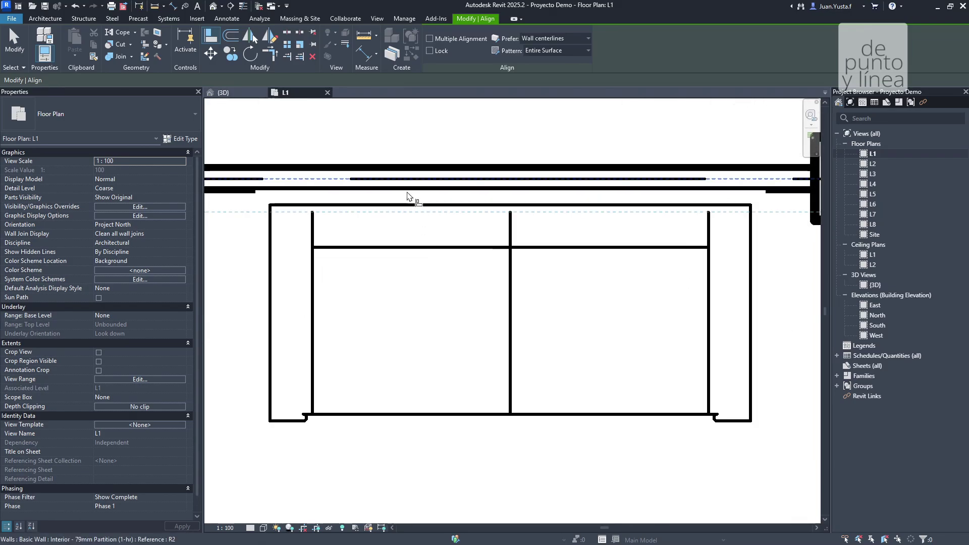
{"action": "scroll", "coordinate": [408, 196], "scroll_direction": "down", "scroll_amount": 3}
{"action": "left_click", "coordinate": [368, 203]}
{"action": "scroll", "coordinate": [454, 288], "scroll_direction": "down", "scroll_amount": 2}
{"action": "scroll", "coordinate": [579, 249], "scroll_direction": "up", "scroll_amount": 2}
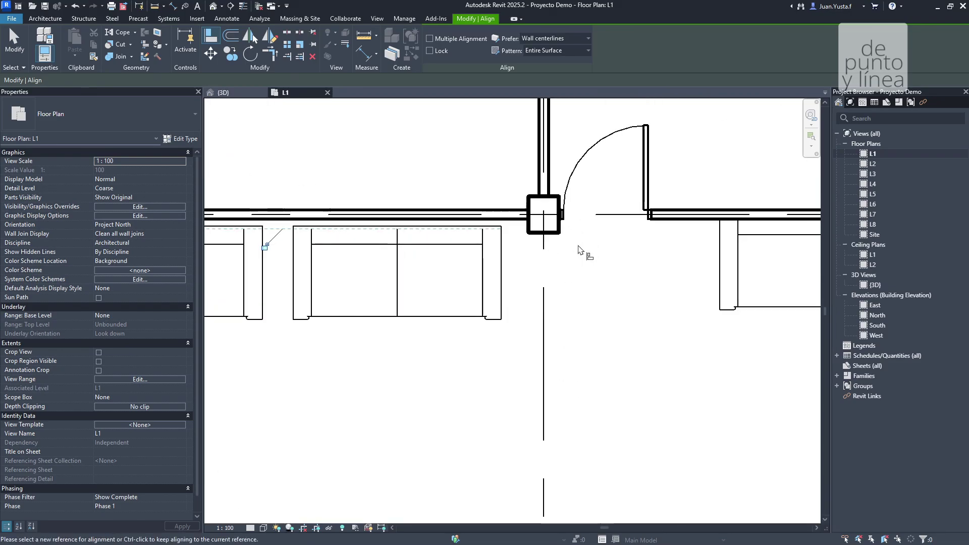
- Align the outer arm of the sofa nearer the column with the column's sofa-side face and check the sofa's position
{"action": "scroll", "coordinate": [526, 271], "scroll_direction": "up", "scroll_amount": 2}
{"action": "key", "text": "Escape"}
{"action": "key", "text": "Escape"}
{"action": "key", "text": "l"}
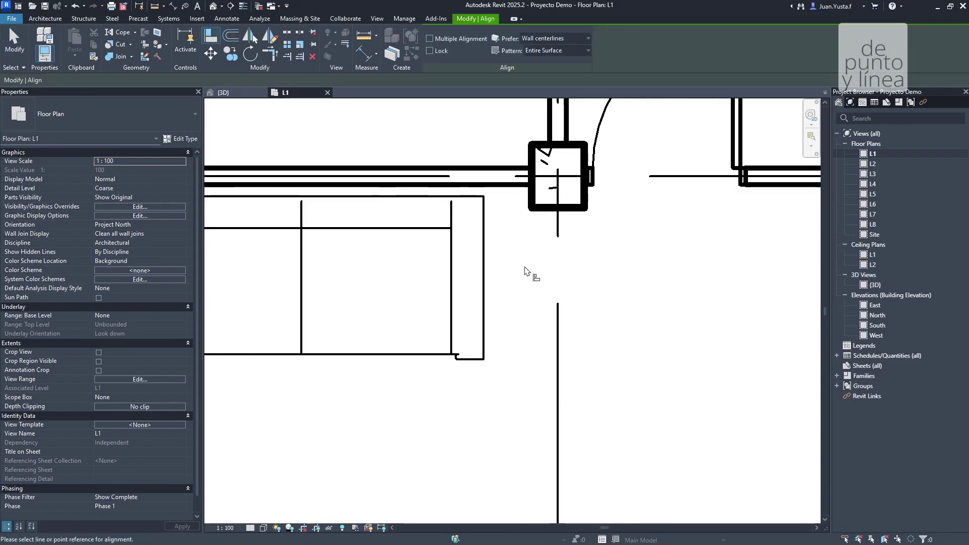
{"action": "scroll", "coordinate": [534, 202], "scroll_direction": "up", "scroll_amount": 2}
{"action": "left_click", "coordinate": [534, 202]}
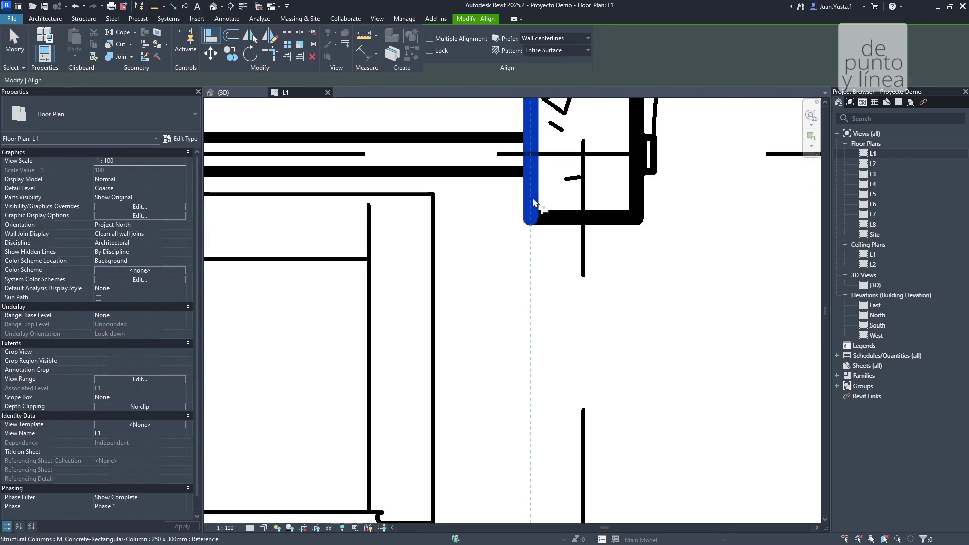
{"action": "left_click", "coordinate": [438, 219]}
{"action": "scroll", "coordinate": [487, 270], "scroll_direction": "down", "scroll_amount": 5}
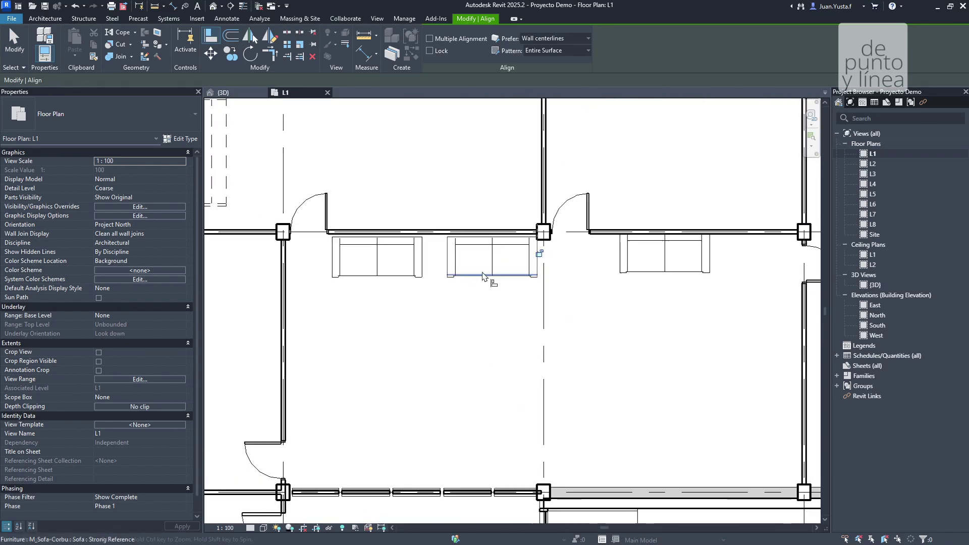
{"action": "scroll", "coordinate": [482, 275], "scroll_direction": "up", "scroll_amount": 5}
{"action": "key", "text": "Escape"}
{"action": "left_click", "coordinate": [425, 195]}
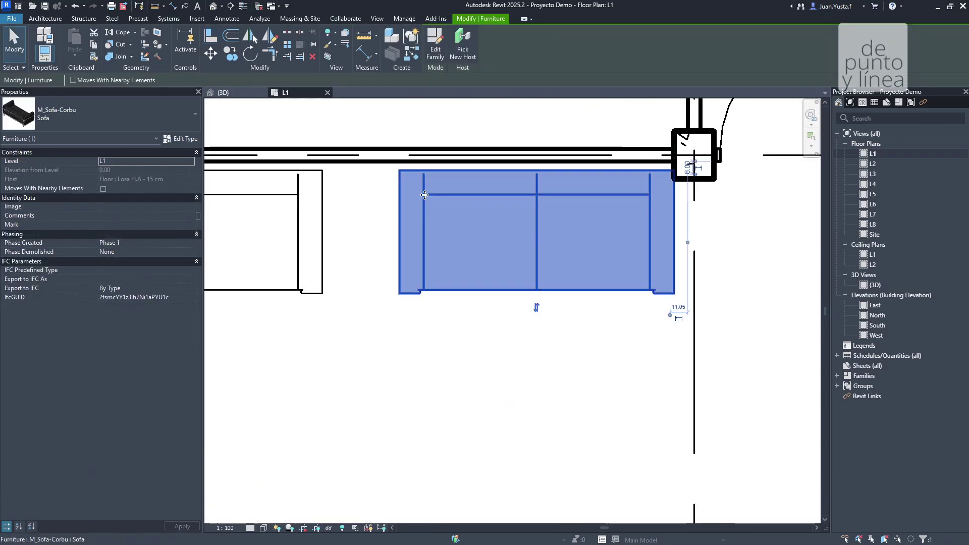
{"action": "left_click", "coordinate": [450, 346]}
{"action": "scroll", "coordinate": [469, 335], "scroll_direction": "down", "scroll_amount": 3}
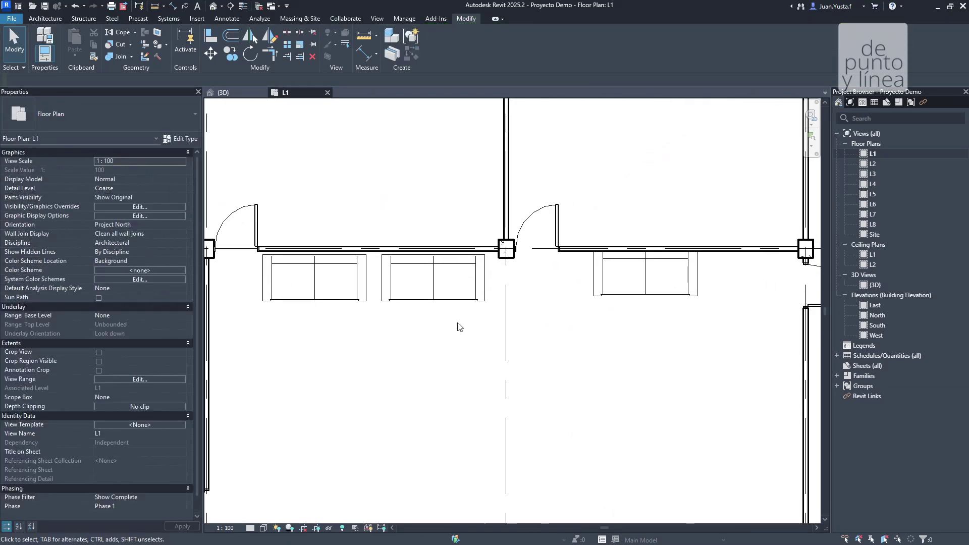
- In the 3D view, start placing a component and load the M_Chair-Executive family from the Seating library folder
{"action": "left_click", "coordinate": [226, 92]}
{"action": "scroll", "coordinate": [447, 311], "scroll_direction": "down", "scroll_amount": 3}
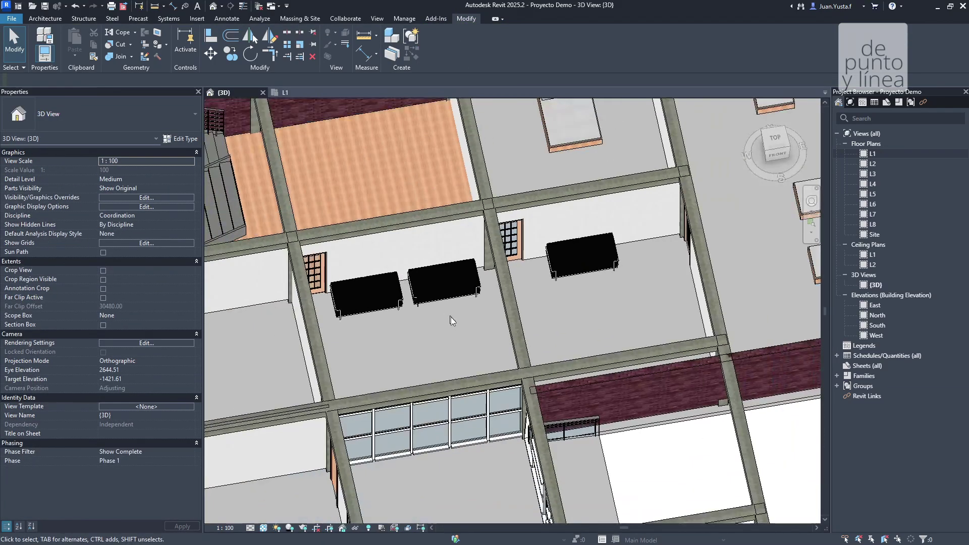
{"action": "middle_click_drag", "start_coordinate": [544, 344], "coordinate": [421, 158], "text": "shift"}
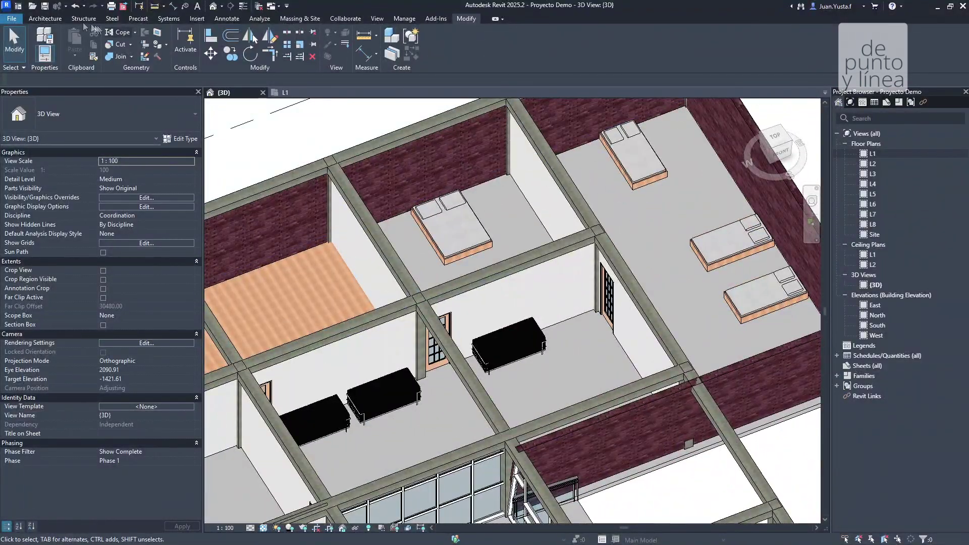
{"action": "left_click", "coordinate": [45, 19]}
{"action": "left_click", "coordinate": [101, 43]}
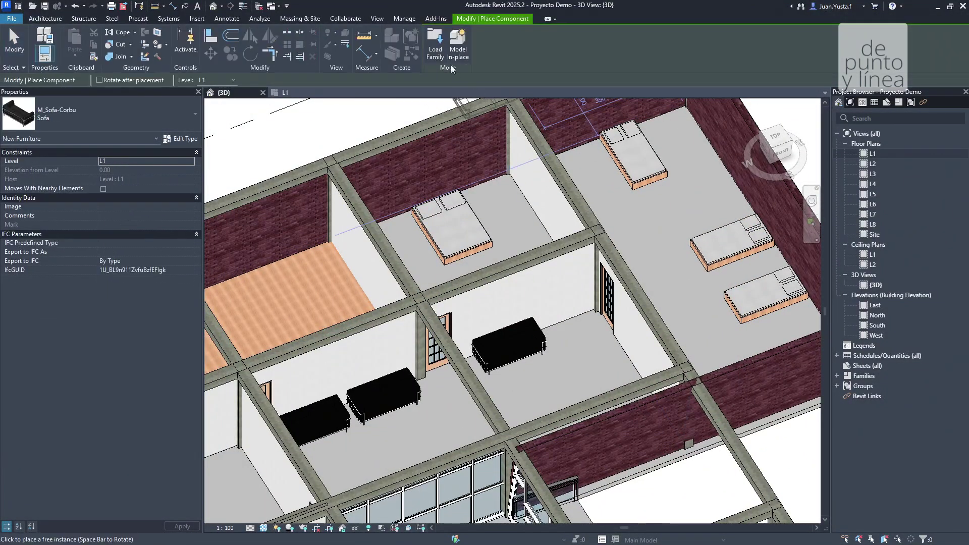
{"action": "left_click", "coordinate": [439, 55]}
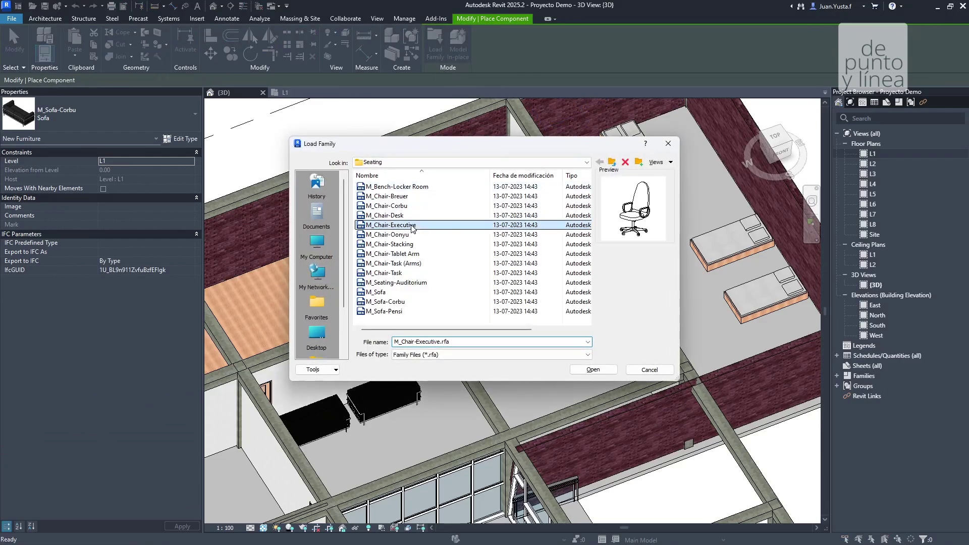
{"action": "left_click", "coordinate": [603, 373]}
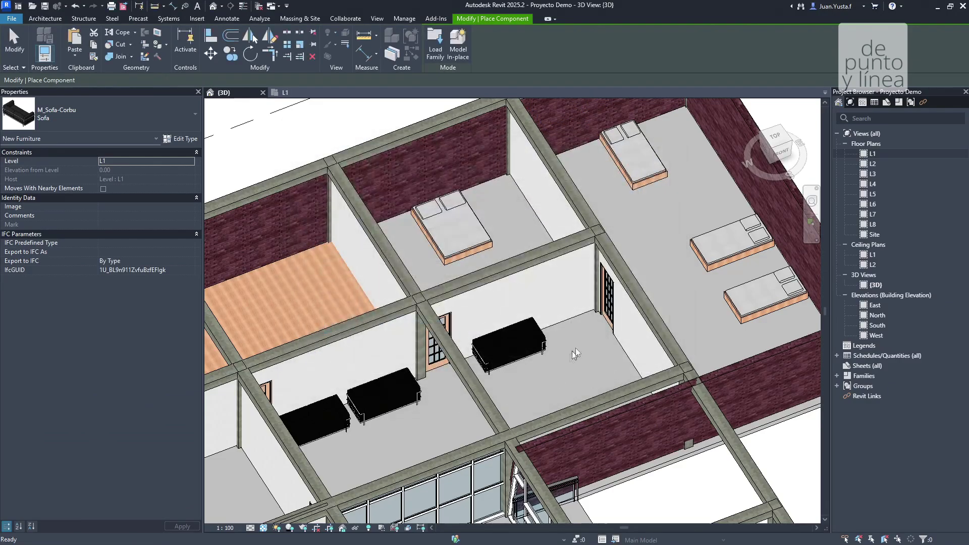
- Place one M_Chair-Executive on level L1 beside the single sofa, near the wall, and inspect it selected
{"action": "scroll", "coordinate": [571, 354], "scroll_direction": "up", "scroll_amount": 5}
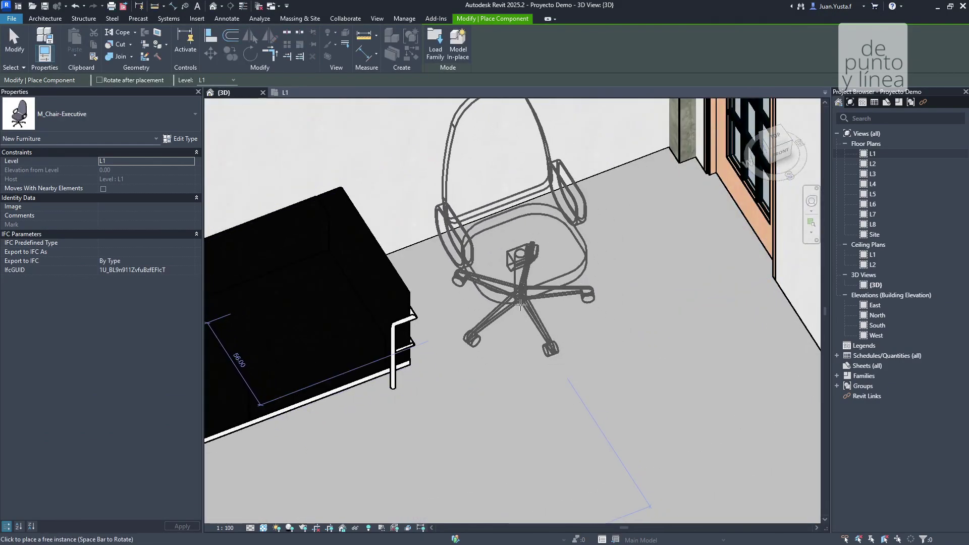
{"action": "left_click", "coordinate": [524, 302]}
{"action": "key", "text": "Escape"}
{"action": "key", "text": "Escape"}
{"action": "left_click", "coordinate": [524, 298]}
{"action": "scroll", "coordinate": [519, 291], "scroll_direction": "down", "scroll_amount": 5}
{"action": "middle_click_drag", "start_coordinate": [571, 341], "coordinate": [583, 366], "text": "shift"}
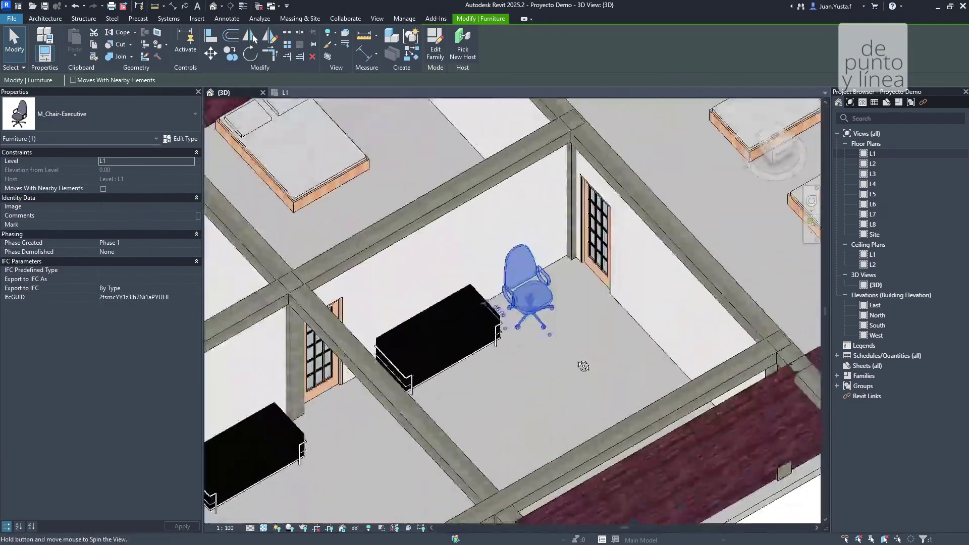
- Set the level of the sofa beside the executive chair to L2 and examine its elevation from level
{"action": "left_click", "coordinate": [472, 348]}
{"action": "middle_click_drag", "start_coordinate": [565, 390], "coordinate": [564, 302], "text": "shift"}
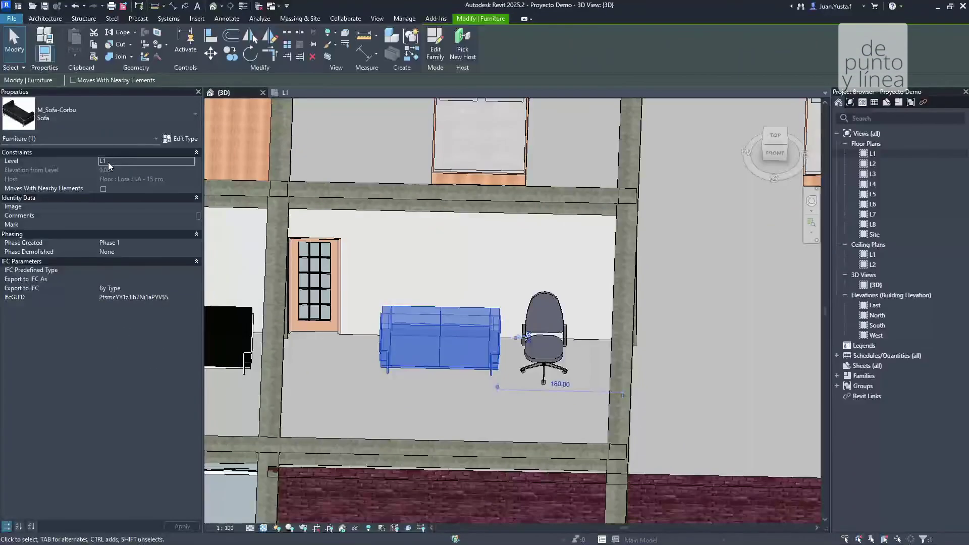
{"action": "left_click", "coordinate": [190, 162]}
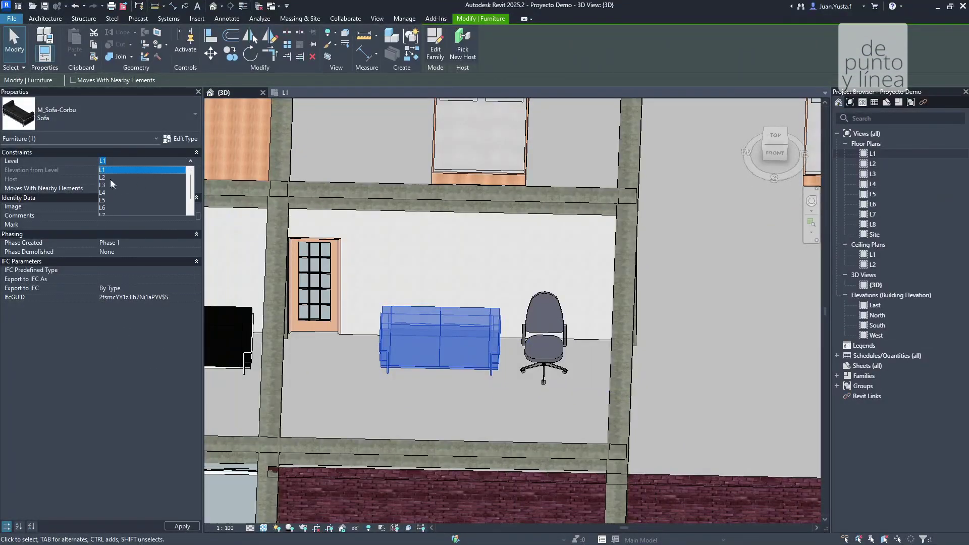
{"action": "left_click", "coordinate": [109, 178]}
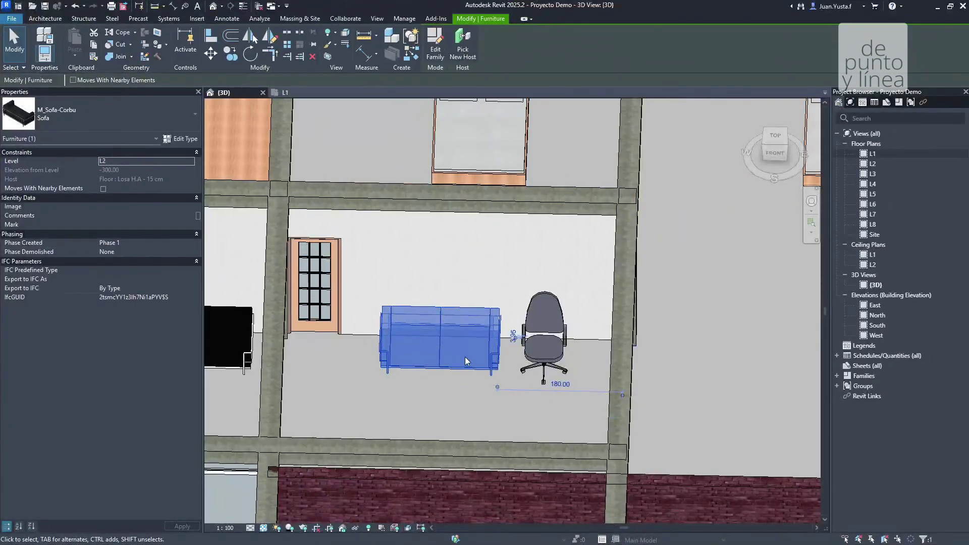
{"action": "middle_click_drag", "start_coordinate": [465, 356], "coordinate": [371, 338], "text": "shift"}
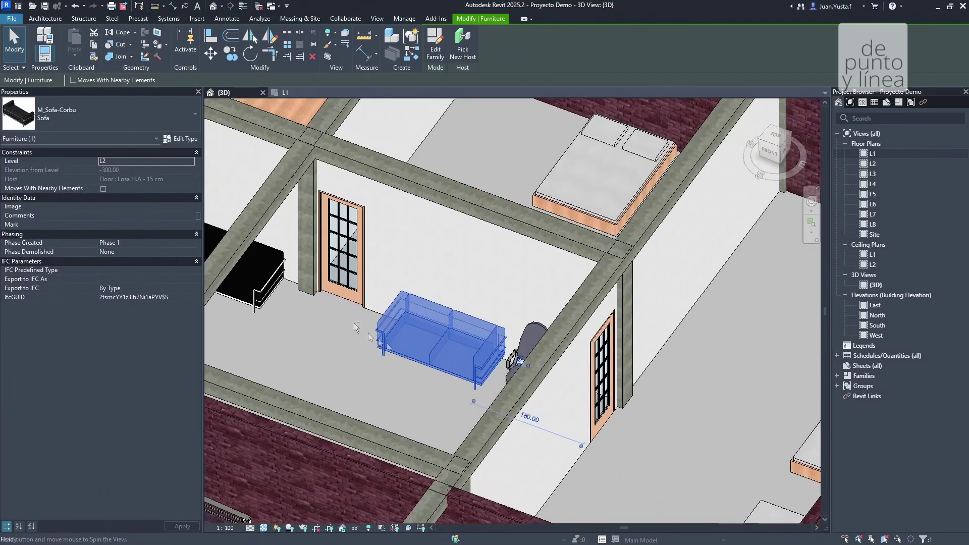
- Return the level of the sofa beside the executive chair to L1 and deselect it
{"action": "left_click", "coordinate": [192, 161]}
{"action": "left_click", "coordinate": [132, 169]}
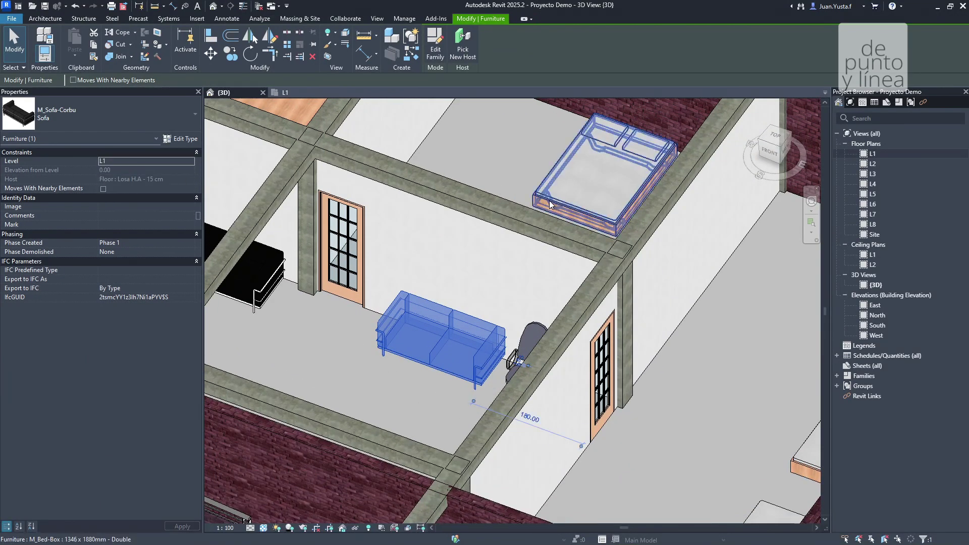
{"action": "scroll", "coordinate": [550, 205], "scroll_direction": "down", "scroll_amount": 5}
{"action": "key", "text": "Escape"}
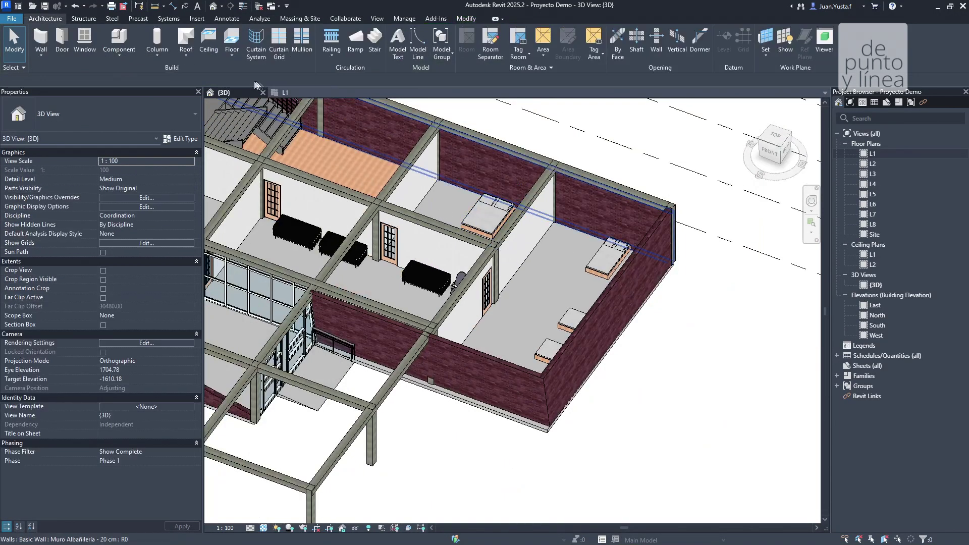
- Start placing a component and load the M_TV - Flat Screen family from the Furniture library folder
{"action": "left_click", "coordinate": [125, 43]}
{"action": "left_click", "coordinate": [435, 58]}
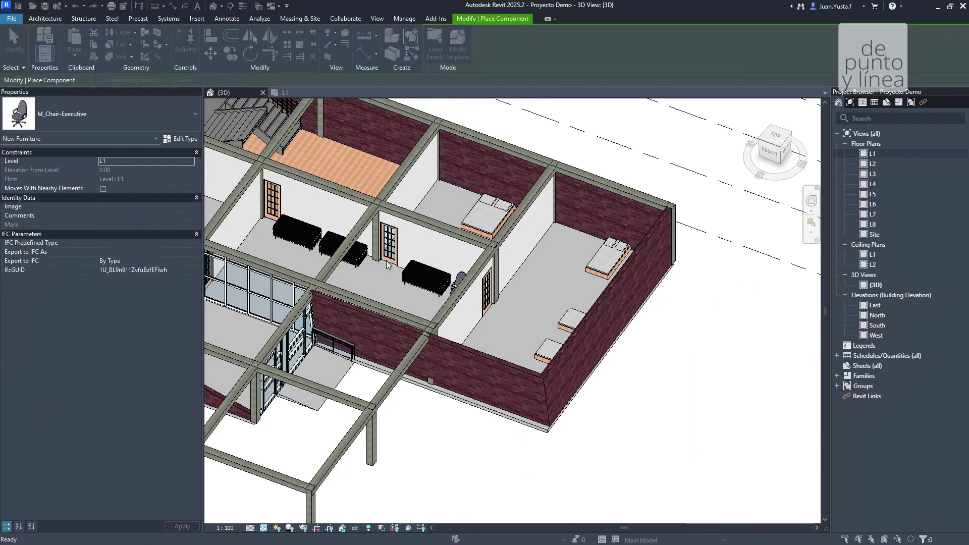
{"action": "left_click", "coordinate": [612, 162]}
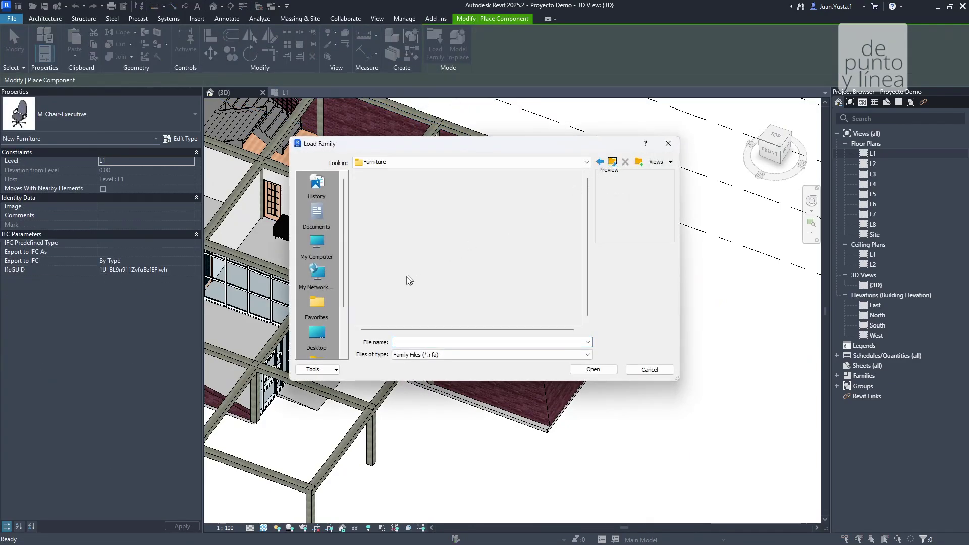
{"action": "left_click", "coordinate": [386, 244]}
{"action": "left_click", "coordinate": [385, 235]}
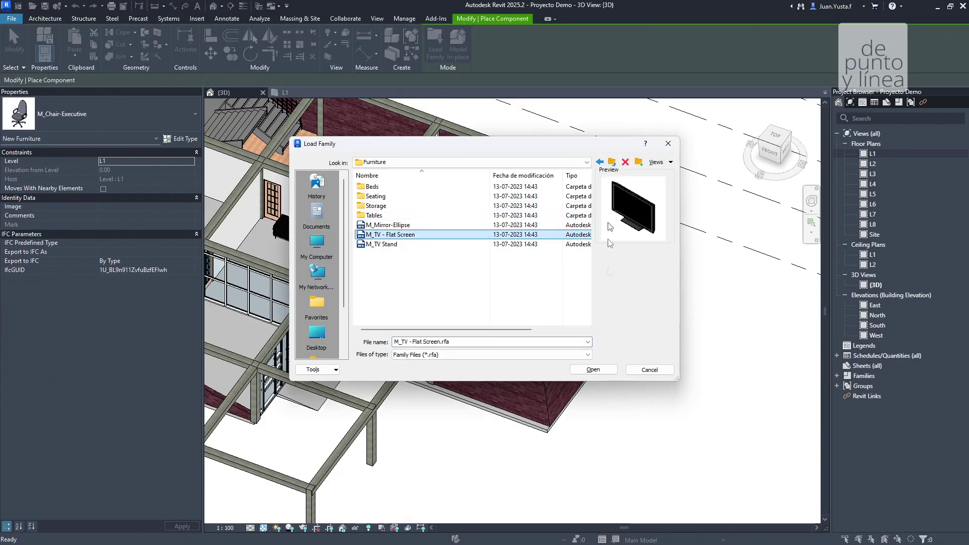
{"action": "left_click", "coordinate": [590, 369]}
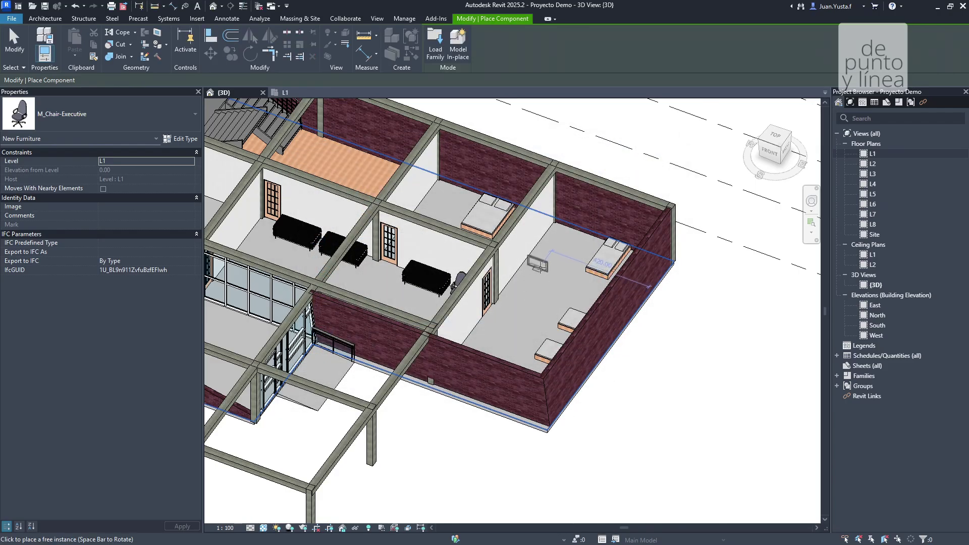
- Place one 0810mm M_TV - Flat Screen on level L1 beside the double bed, near the brick wall
{"action": "scroll", "coordinate": [537, 263], "scroll_direction": "up", "scroll_amount": 4}
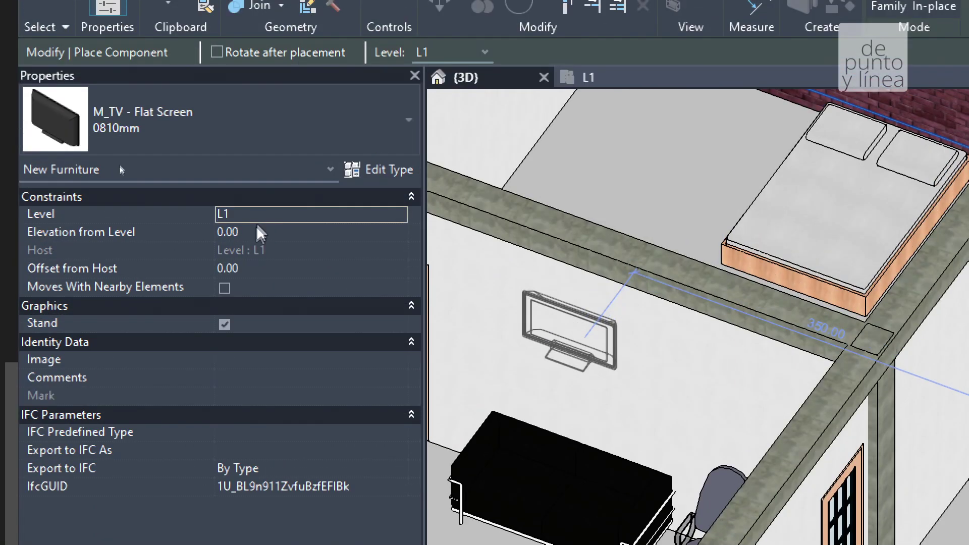
{"action": "left_click", "coordinate": [399, 215]}
{"action": "left_click", "coordinate": [325, 213]}
{"action": "left_click", "coordinate": [252, 232]}
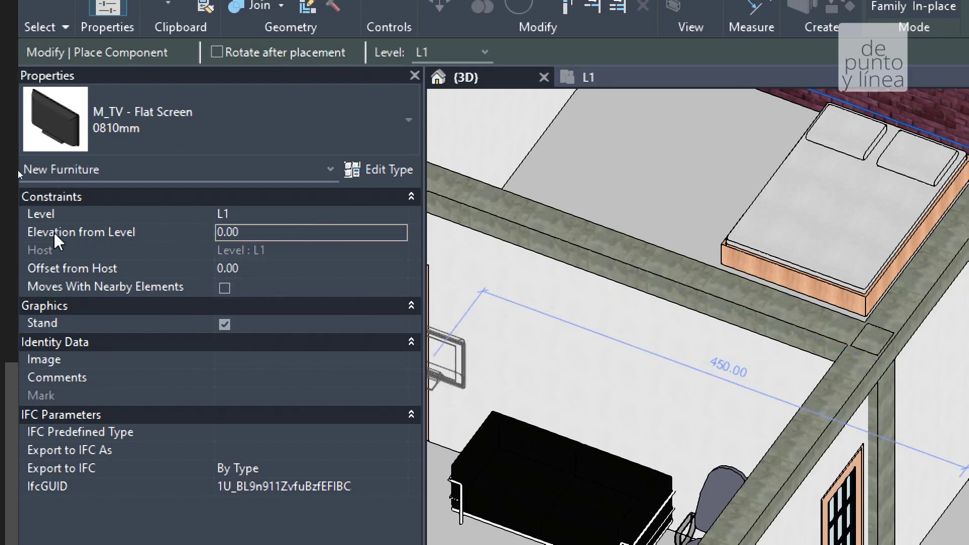
{"action": "left_click", "coordinate": [262, 232]}
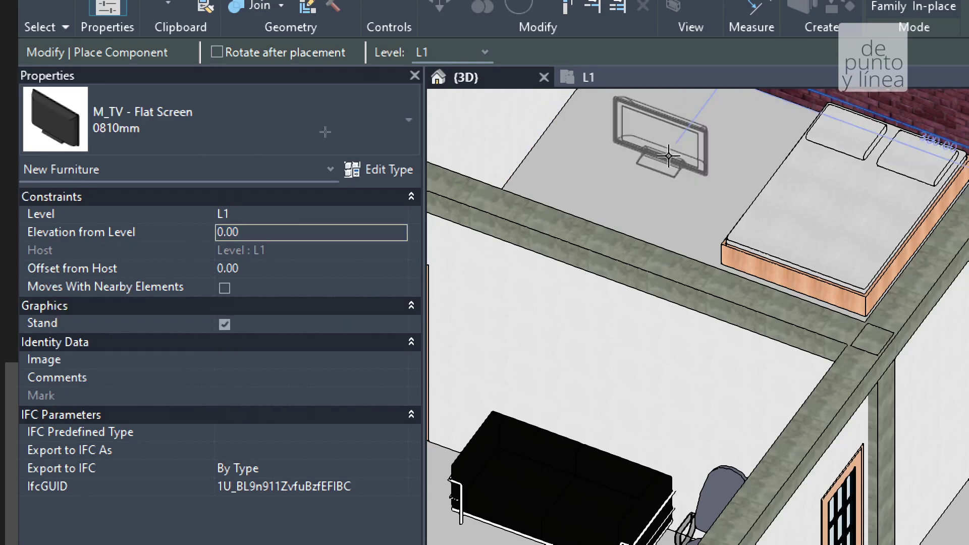
{"action": "middle_click_drag", "start_coordinate": [661, 245], "coordinate": [550, 383]}
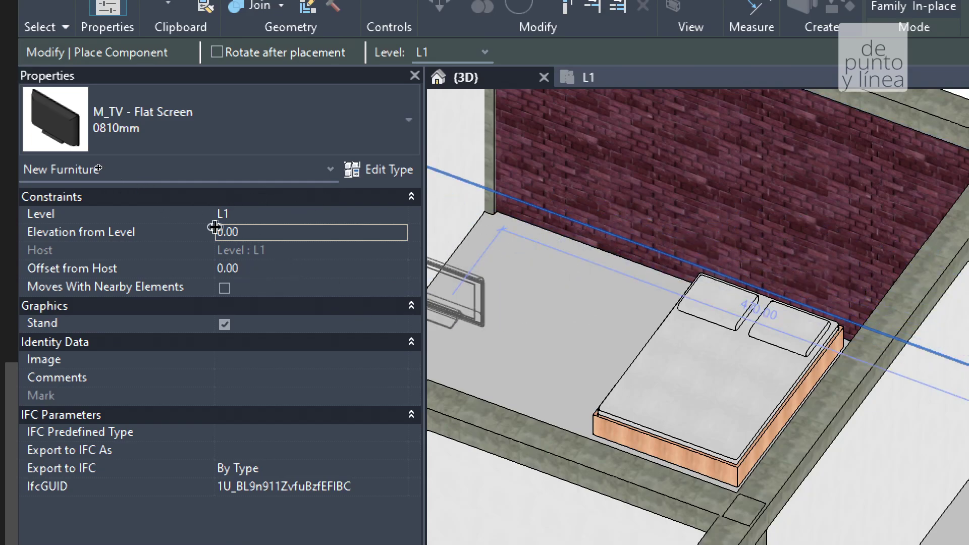
{"action": "left_click", "coordinate": [762, 277]}
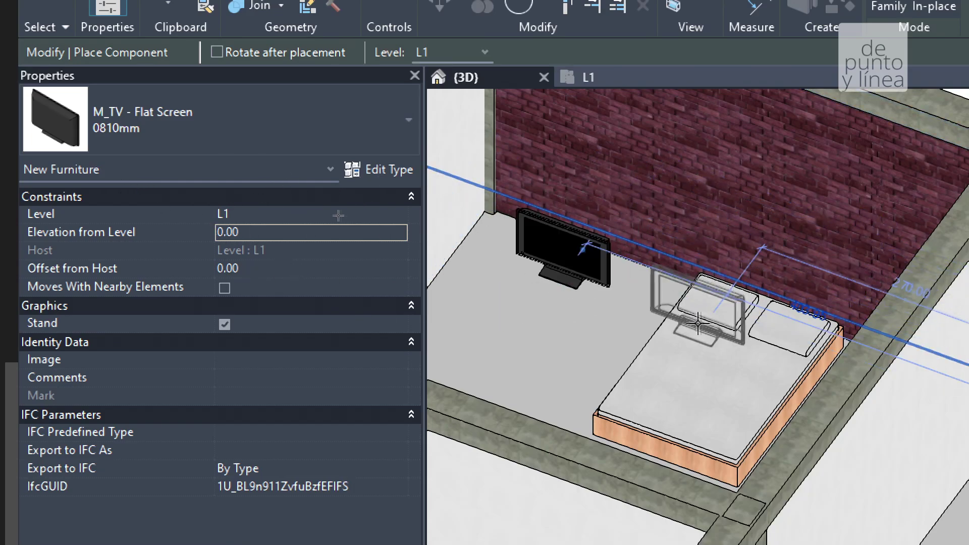
{"action": "key", "text": "Escape"}
{"action": "key", "text": "Escape"}
- Set the TV's elevation from level to 100.00 and move it towards the brick wall behind it
{"action": "left_click", "coordinate": [611, 268]}
{"action": "left_click", "coordinate": [291, 234]}
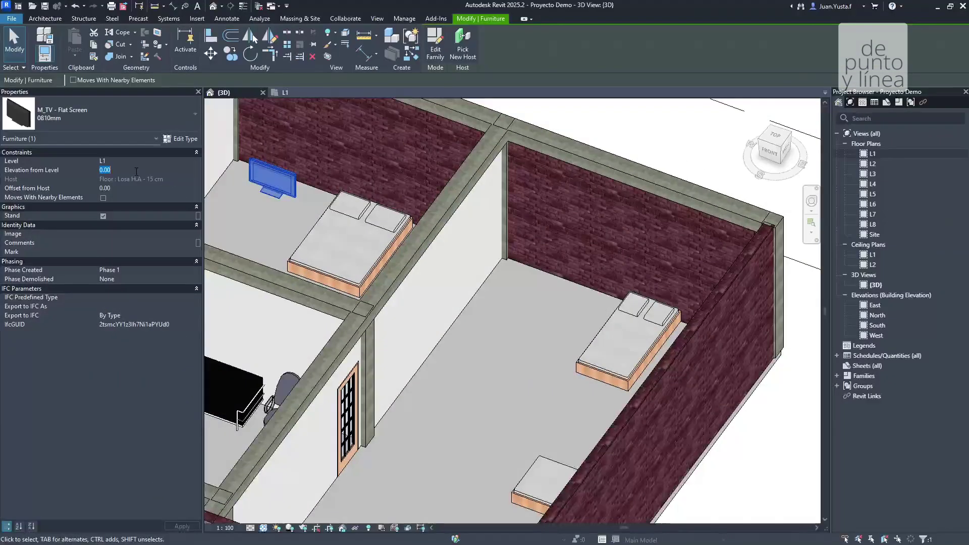
{"action": "middle_click_drag", "start_coordinate": [287, 205], "coordinate": [288, 288], "text": "shift"}
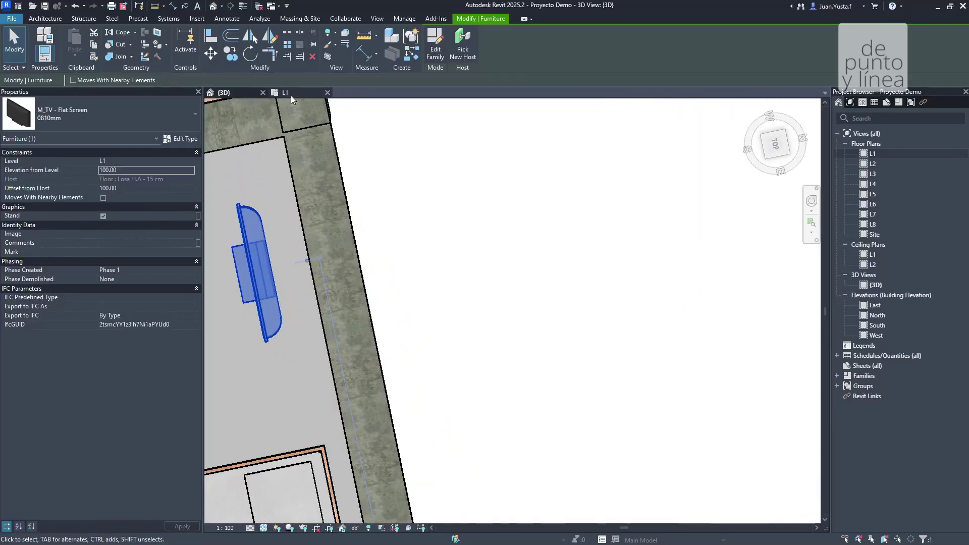
{"action": "left_click_drag", "start_coordinate": [271, 245], "coordinate": [304, 257]}
{"action": "key", "text": "Escape"}
{"action": "middle_click_drag", "start_coordinate": [304, 257], "coordinate": [454, 331], "text": "shift"}
{"action": "scroll", "coordinate": [515, 255], "scroll_direction": "down", "scroll_amount": 5}
{"action": "scroll", "coordinate": [413, 295], "scroll_direction": "up", "scroll_amount": 5}
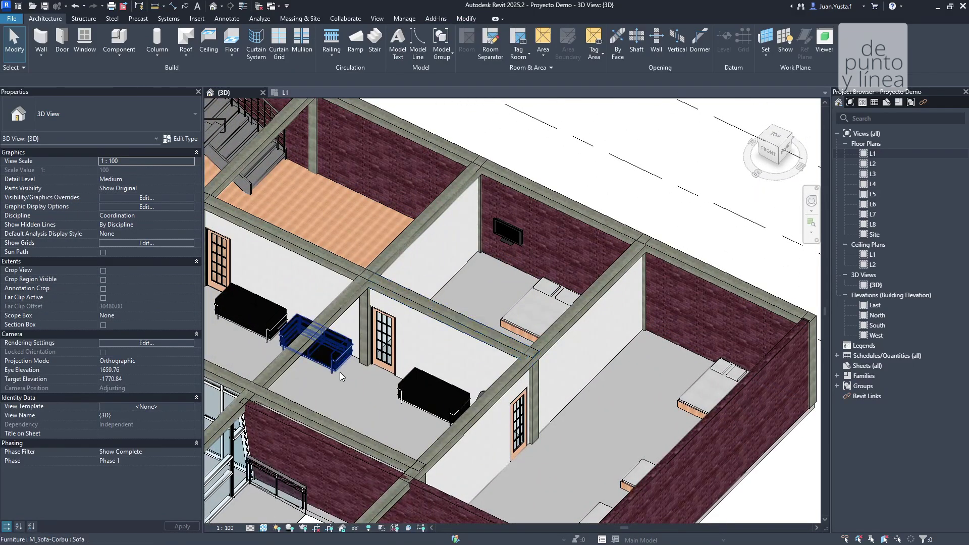
- Compare the level and elevation properties of the two adjacent sofas with those of the flat-screen TV
{"action": "left_click", "coordinate": [315, 340]}
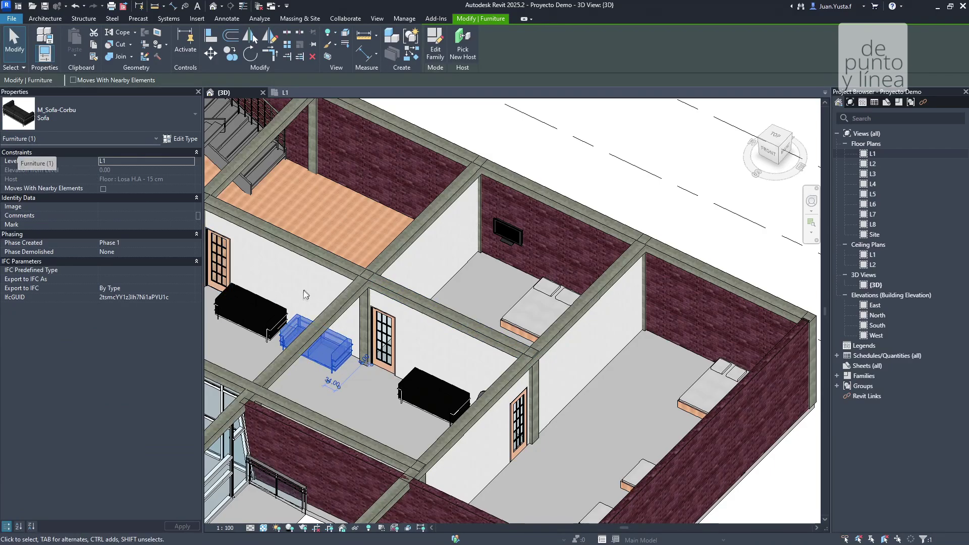
{"action": "left_click", "coordinate": [250, 310]}
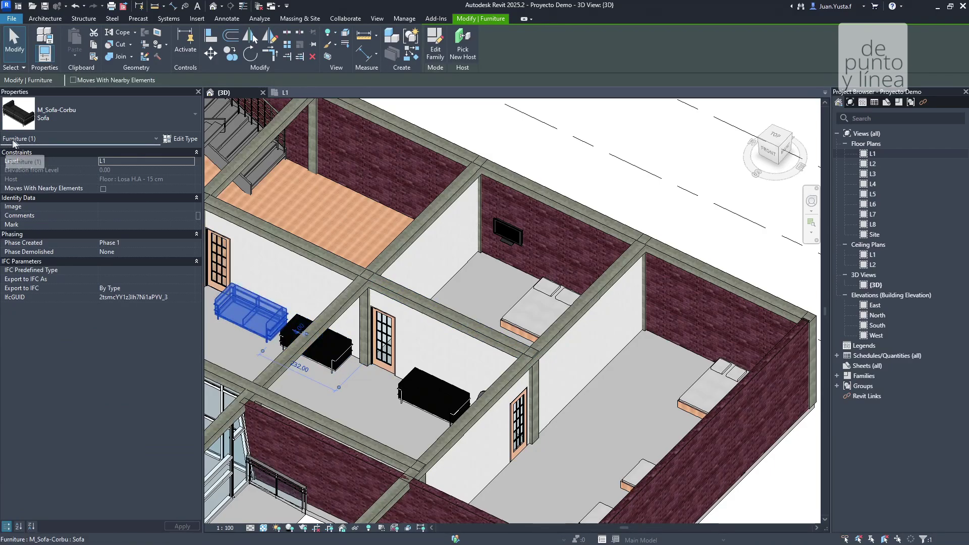
{"action": "left_click", "coordinate": [501, 228]}
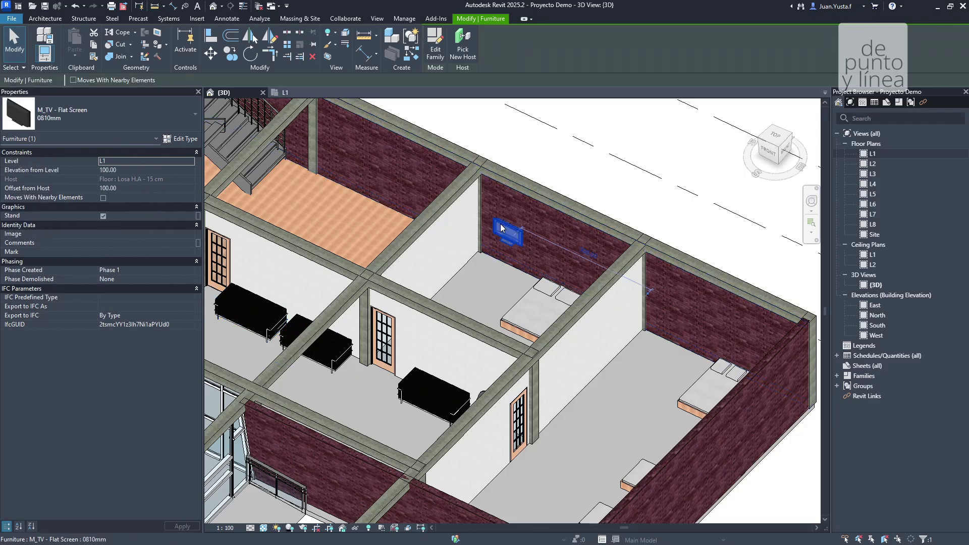
- Start placing a component and open the Specialty Equipment folder of the US family library for loading a family
{"action": "key", "text": "Escape"}
{"action": "middle_click_drag", "start_coordinate": [341, 164], "coordinate": [424, 255]}
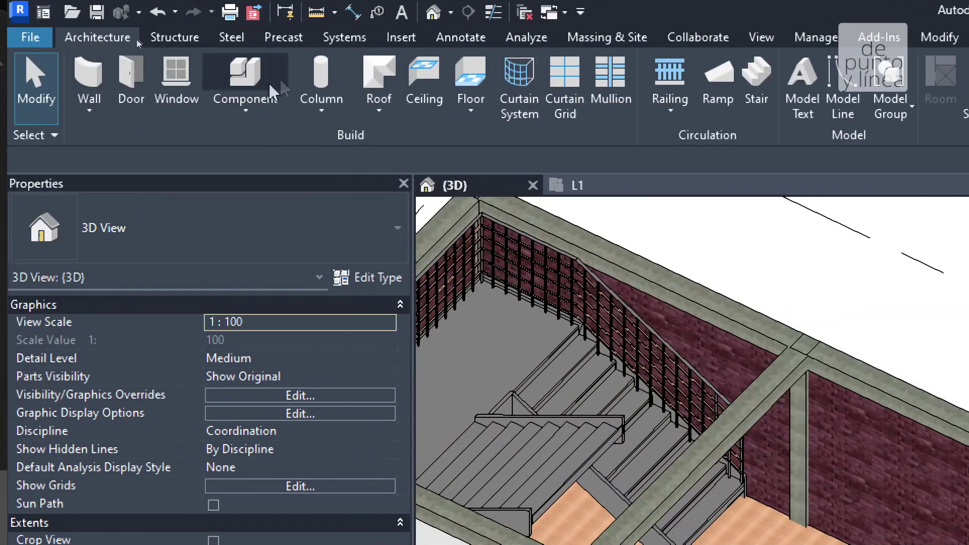
{"action": "left_click", "coordinate": [260, 71]}
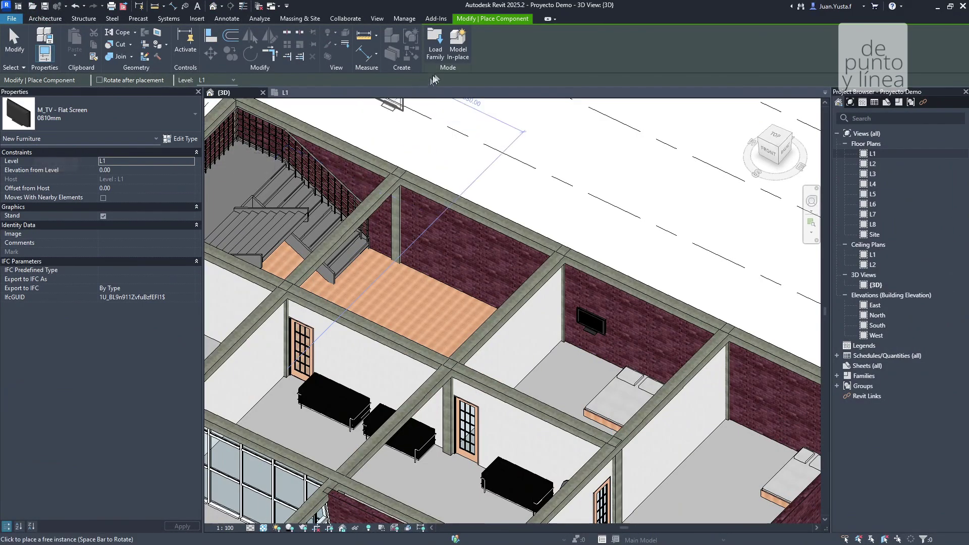
{"action": "left_click", "coordinate": [436, 53]}
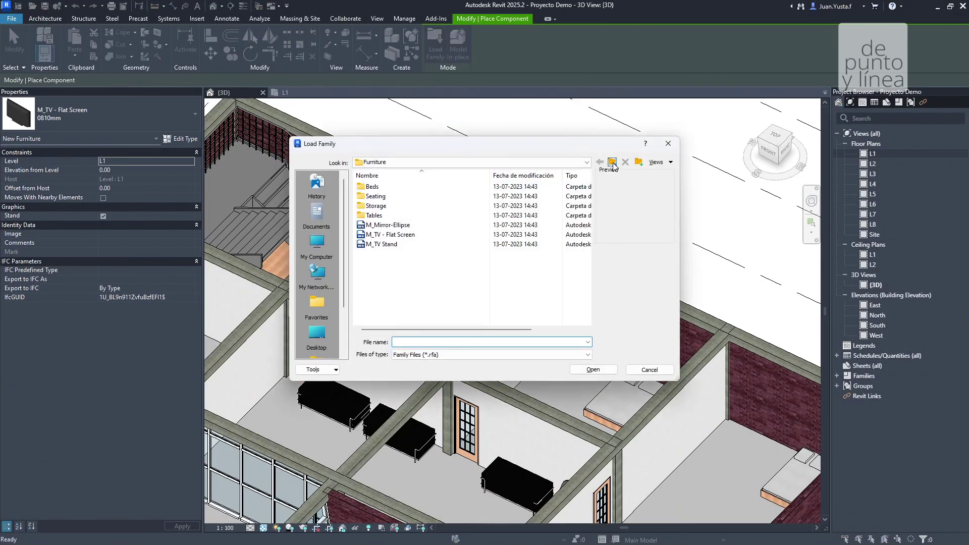
{"action": "left_click", "coordinate": [613, 164]}
{"action": "scroll", "coordinate": [424, 258], "scroll_direction": "down", "scroll_amount": 3}
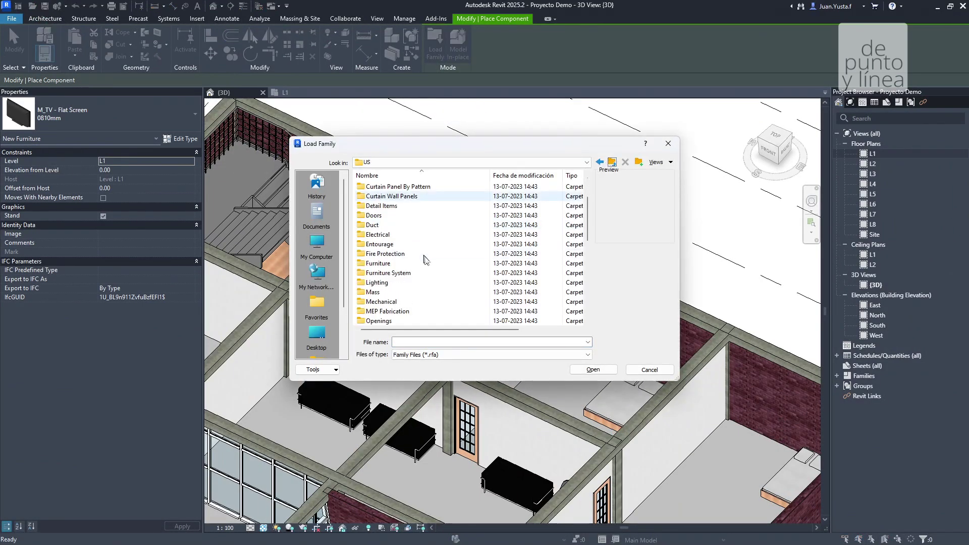
{"action": "scroll", "coordinate": [435, 276], "scroll_direction": "down", "scroll_amount": 4}
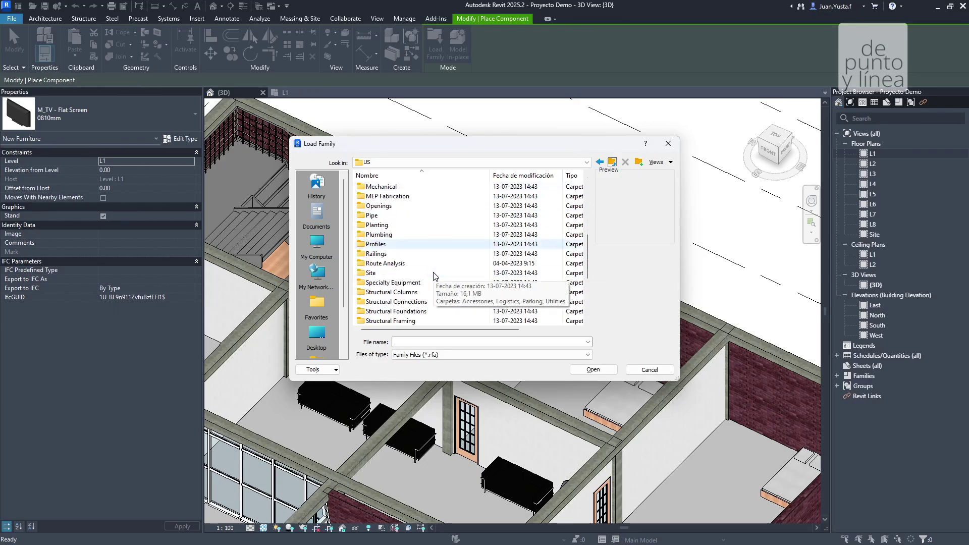
{"action": "double_click", "coordinate": [409, 253]}
- Preview the families in the Classroom-Library folder and return to the Specialty Equipment folder
{"action": "double_click", "coordinate": [396, 188]}
{"action": "left_click", "coordinate": [394, 186]}
{"action": "left_click", "coordinate": [399, 196]}
{"action": "left_click", "coordinate": [408, 207]}
{"action": "left_click", "coordinate": [600, 162]}
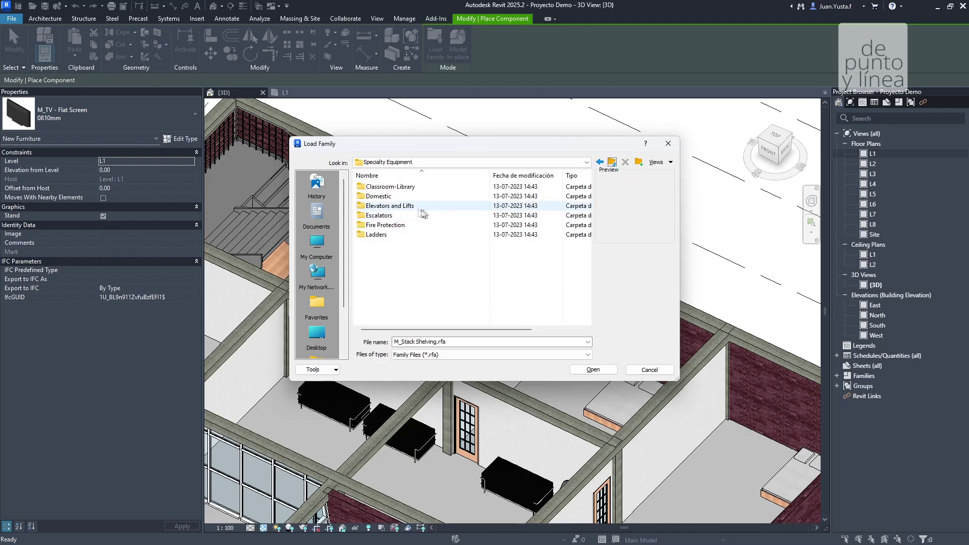
- Preview the kitchenette families in the Domestic folder and load M_Kitchenette - Medium
{"action": "double_click", "coordinate": [392, 197]}
{"action": "left_click", "coordinate": [396, 206]}
{"action": "left_click", "coordinate": [404, 216]}
{"action": "left_click", "coordinate": [407, 207]}
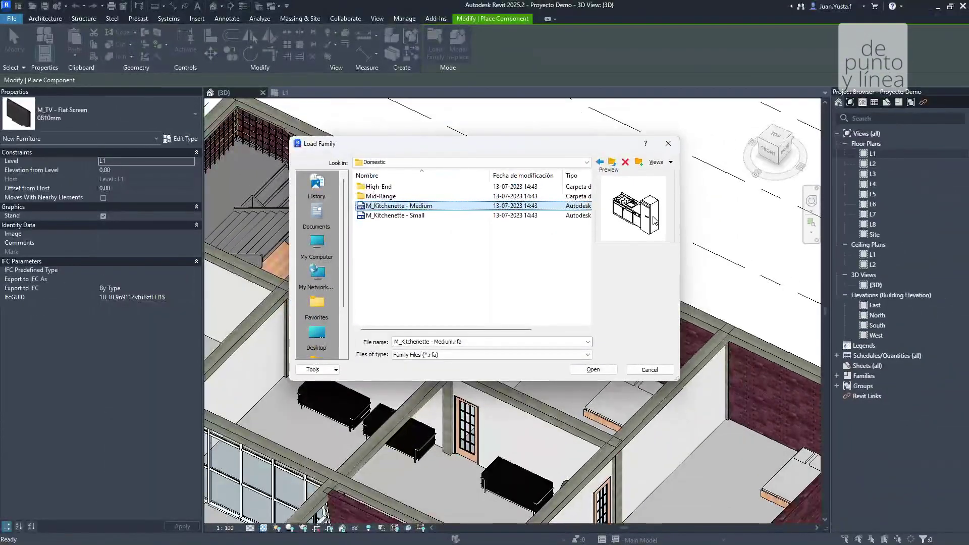
{"action": "left_click", "coordinate": [594, 370]}
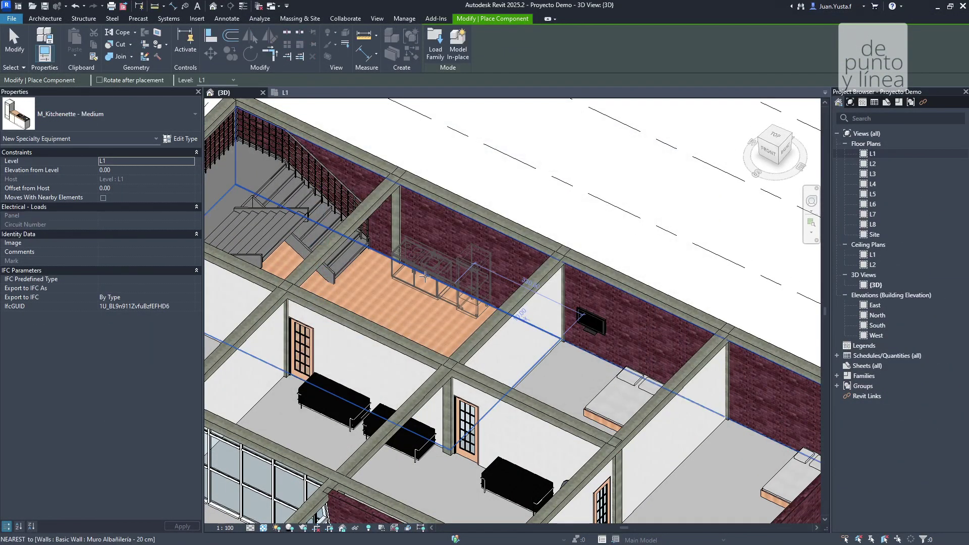
- Place one M_Kitchenette - Medium on level L1 against the brick wall of the wood-floored room
{"action": "scroll", "coordinate": [425, 284], "scroll_direction": "up", "scroll_amount": 3}
{"action": "scroll", "coordinate": [441, 299], "scroll_direction": "down", "scroll_amount": 6}
{"action": "middle_click_drag", "start_coordinate": [441, 299], "coordinate": [415, 330], "text": "shift"}
{"action": "scroll", "coordinate": [414, 330], "scroll_direction": "up", "scroll_amount": 6}
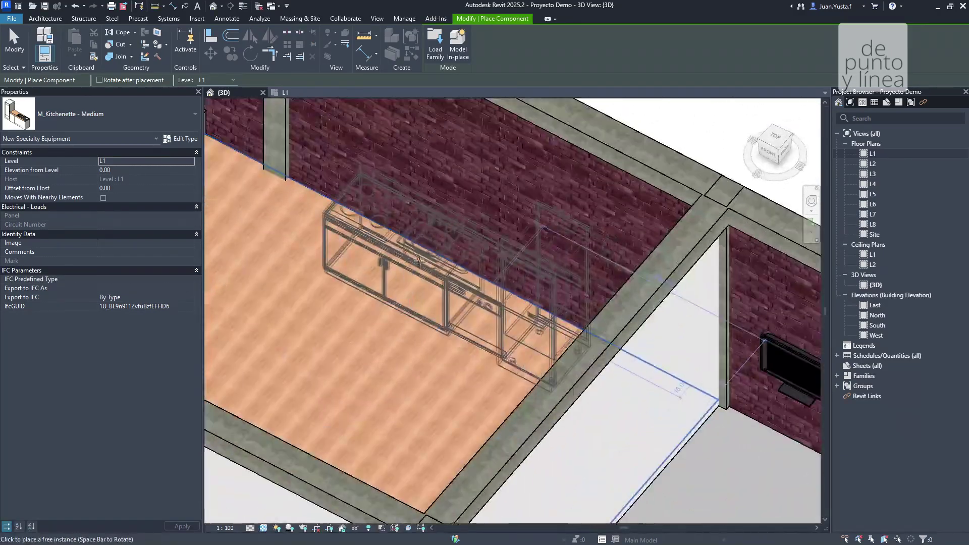
{"action": "left_click", "coordinate": [402, 308]}
{"action": "key", "text": "Escape"}
{"action": "key", "text": "Escape"}
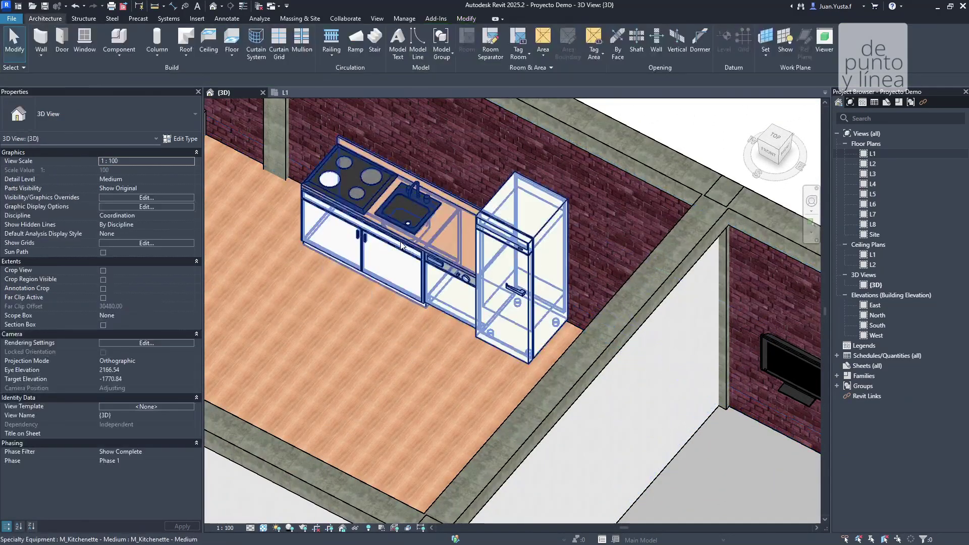
- Check the placed kitchenette's category, level and elevation properties
{"action": "left_click", "coordinate": [393, 247]}
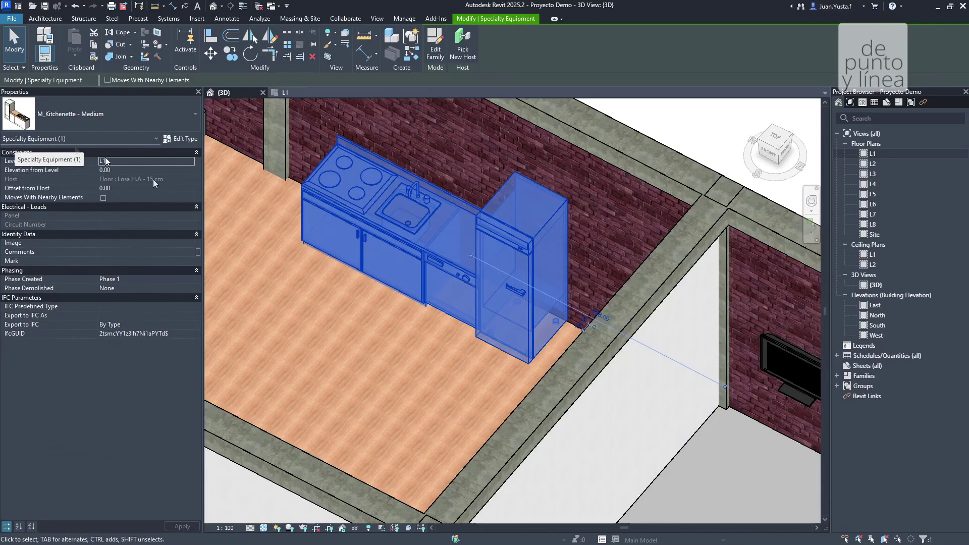
{"action": "scroll", "coordinate": [393, 302], "scroll_direction": "down", "scroll_amount": 6}
{"action": "middle_click_drag", "start_coordinate": [393, 302], "coordinate": [440, 266], "text": "shift"}
{"action": "key", "text": "Escape"}
{"action": "scroll", "coordinate": [440, 265], "scroll_direction": "up", "scroll_amount": 4}
- In the L1 floor plan, move the kitchenette along the brick wall until its refrigerator is close to the bedroom partition
{"action": "left_click", "coordinate": [418, 283]}
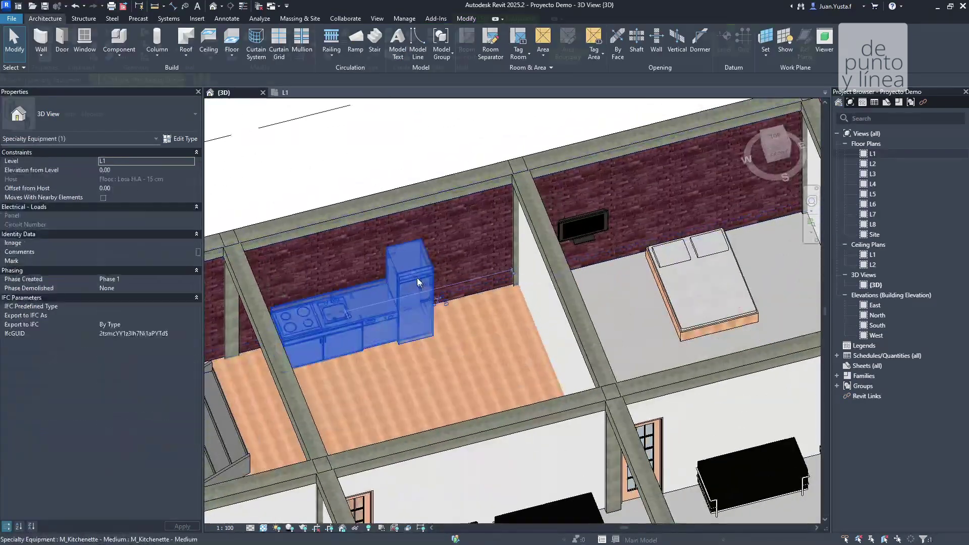
{"action": "key", "text": "ctrl+Tab"}
{"action": "scroll", "coordinate": [375, 236], "scroll_direction": "down", "scroll_amount": 3}
{"action": "middle_click_drag", "start_coordinate": [376, 236], "coordinate": [443, 312]}
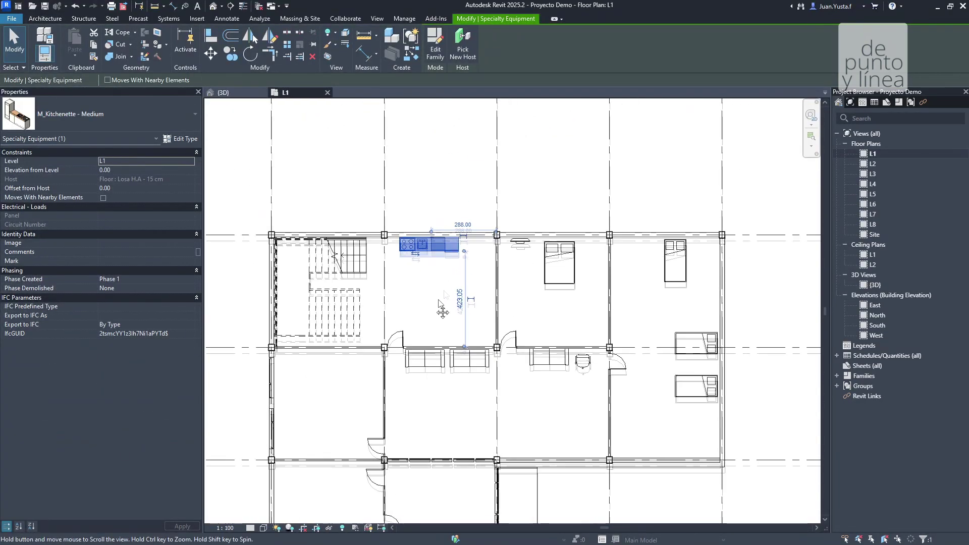
{"action": "scroll", "coordinate": [442, 312], "scroll_direction": "up", "scroll_amount": 4}
{"action": "left_click_drag", "start_coordinate": [422, 237], "coordinate": [515, 239]}
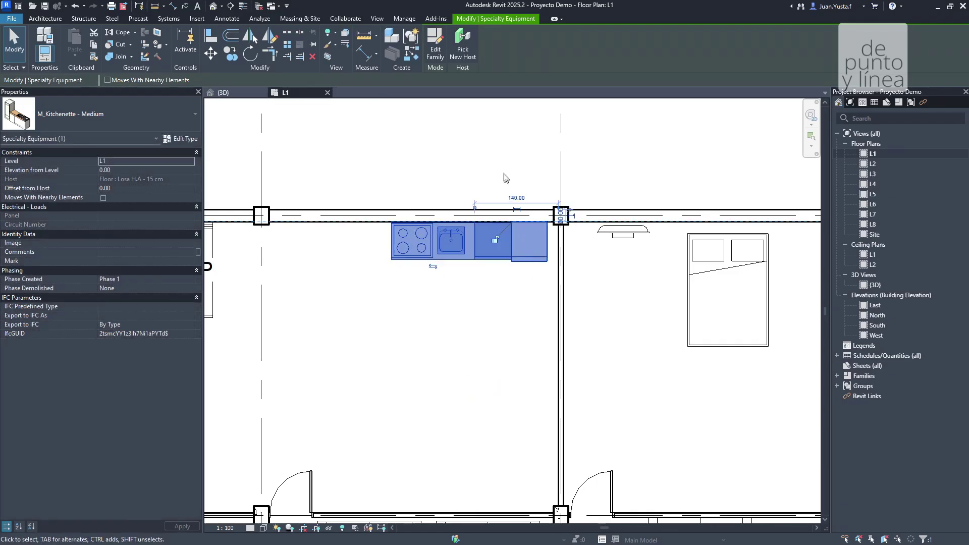
{"action": "left_click", "coordinate": [291, 115]}
- Return to the 3D view and inspect the kitchenette's position beside the bedroom partition
{"action": "left_click", "coordinate": [222, 92]}
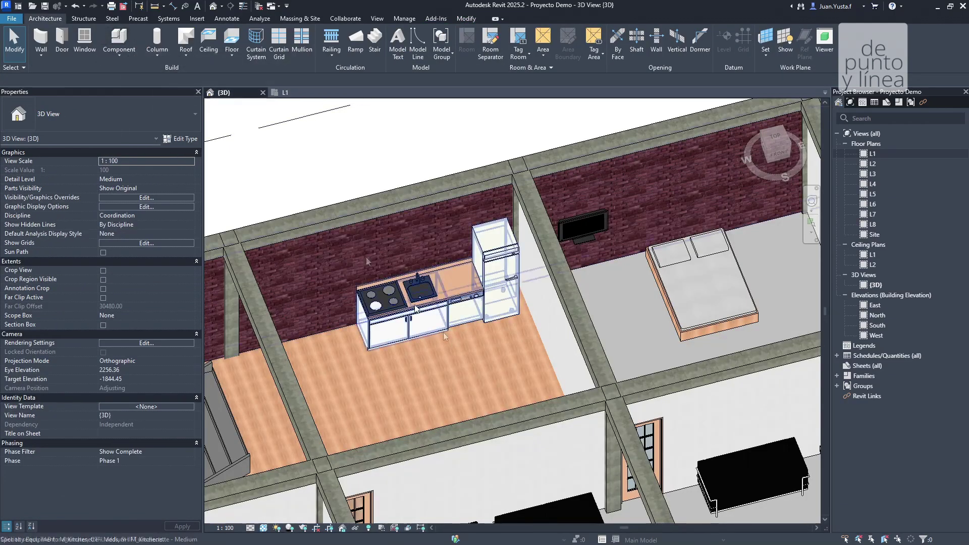
{"action": "left_click", "coordinate": [395, 302]}
{"action": "middle_click_drag", "start_coordinate": [434, 333], "coordinate": [477, 330], "text": "shift"}
{"action": "left_click", "coordinate": [515, 337]}
{"action": "scroll", "coordinate": [472, 329], "scroll_direction": "up", "scroll_amount": 5}
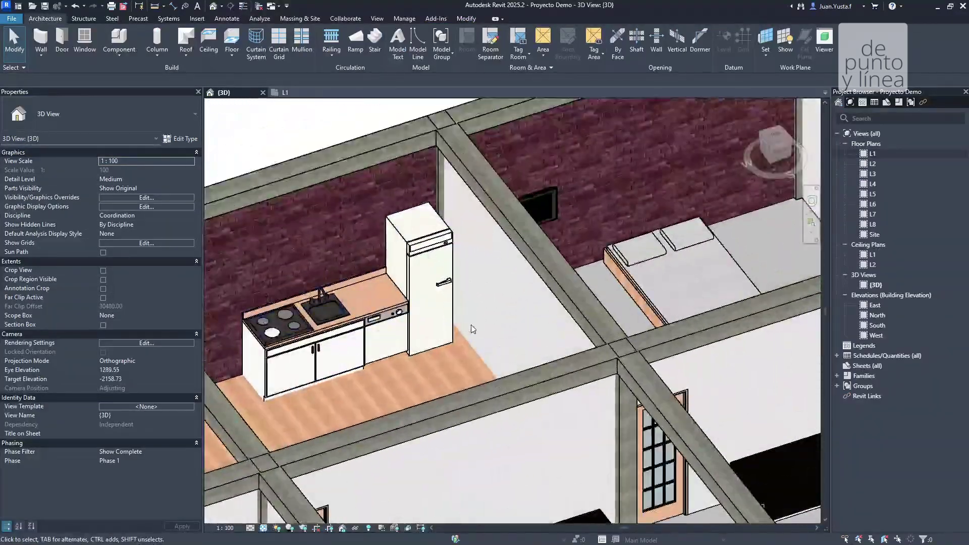
- Compare the category and elevation properties of the kitchenette with those of the double bed
{"action": "left_click", "coordinate": [404, 284]}
{"action": "left_click", "coordinate": [620, 260]}
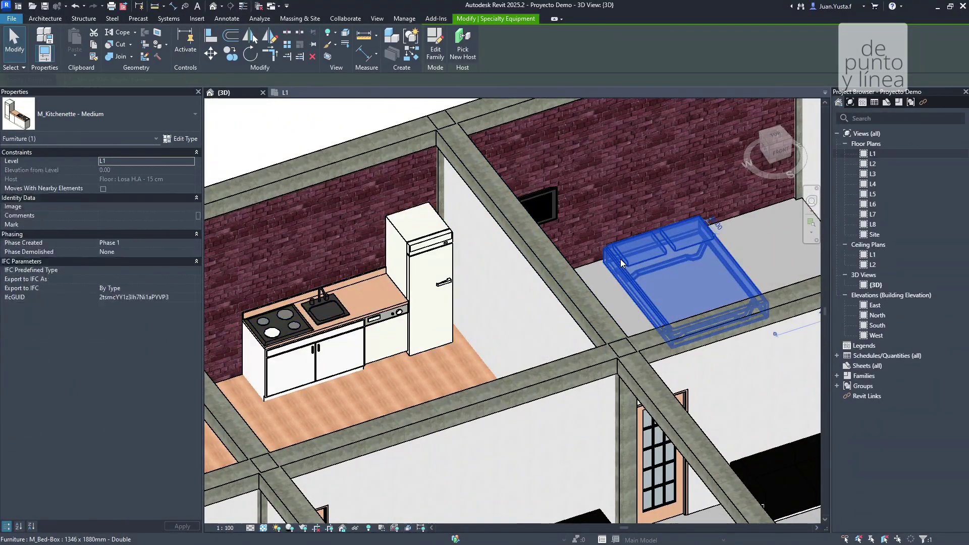
{"action": "key", "text": "Escape"}
{"action": "left_click", "coordinate": [403, 236]}
{"action": "key", "text": "Escape"}
{"action": "scroll", "coordinate": [404, 330], "scroll_direction": "down", "scroll_amount": 5}
{"action": "scroll", "coordinate": [403, 331], "scroll_direction": "down", "scroll_amount": 2}
{"action": "middle_click_drag", "start_coordinate": [403, 331], "coordinate": [470, 337], "text": "shift"}
{"action": "scroll", "coordinate": [439, 323], "scroll_direction": "up", "scroll_amount": 3}
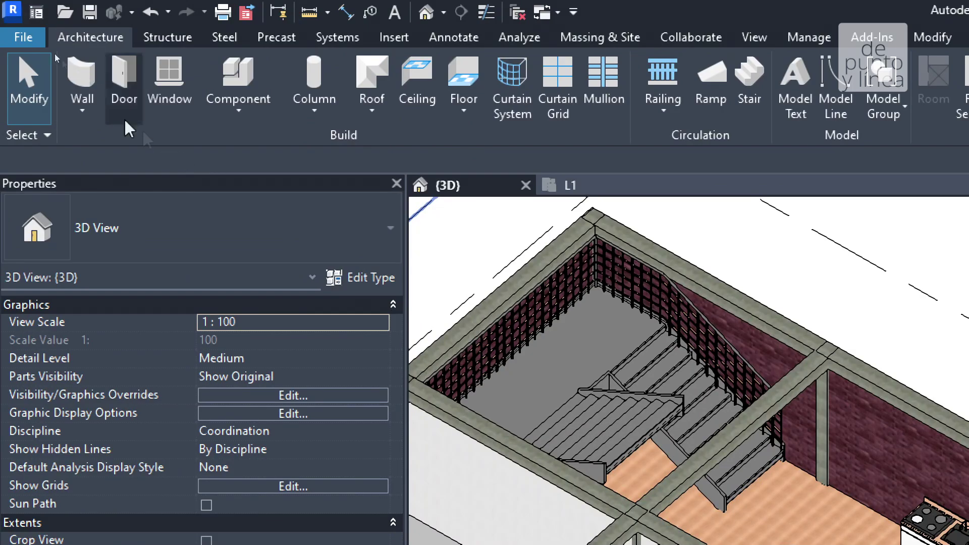
- Try to load M_Door-Exterior-Double-Two_Lite from the Doors library's Commercial folder while placing a component
{"action": "left_click", "coordinate": [237, 78]}
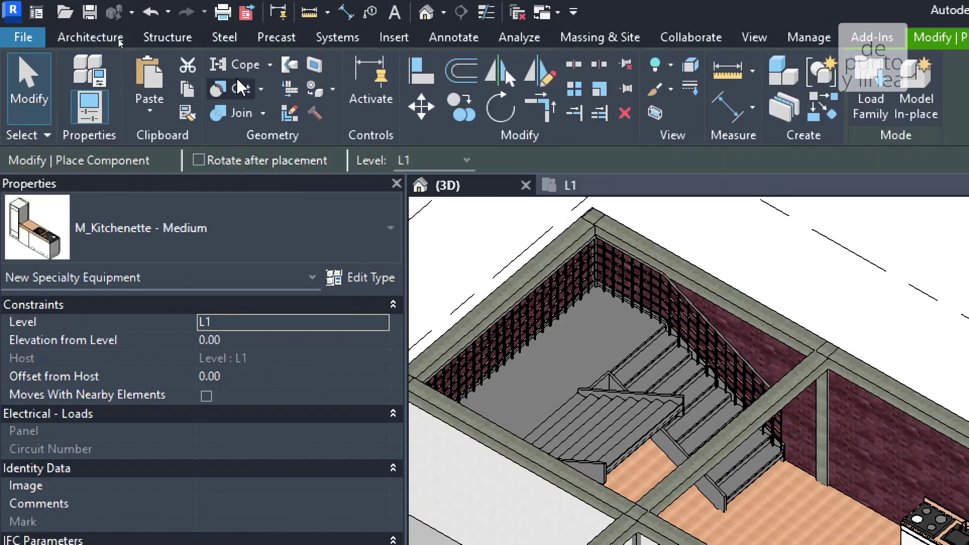
{"action": "left_click", "coordinate": [792, 91]}
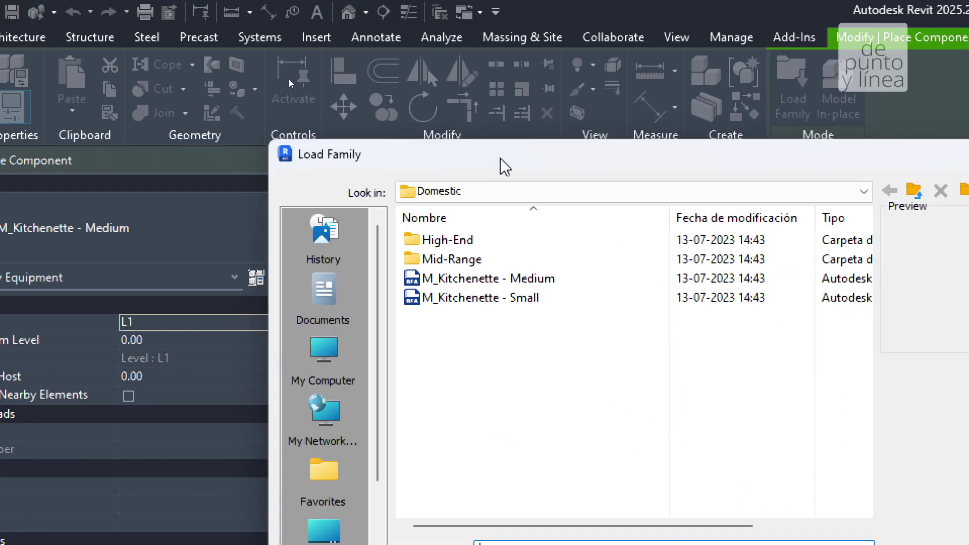
{"action": "left_click", "coordinate": [914, 190]}
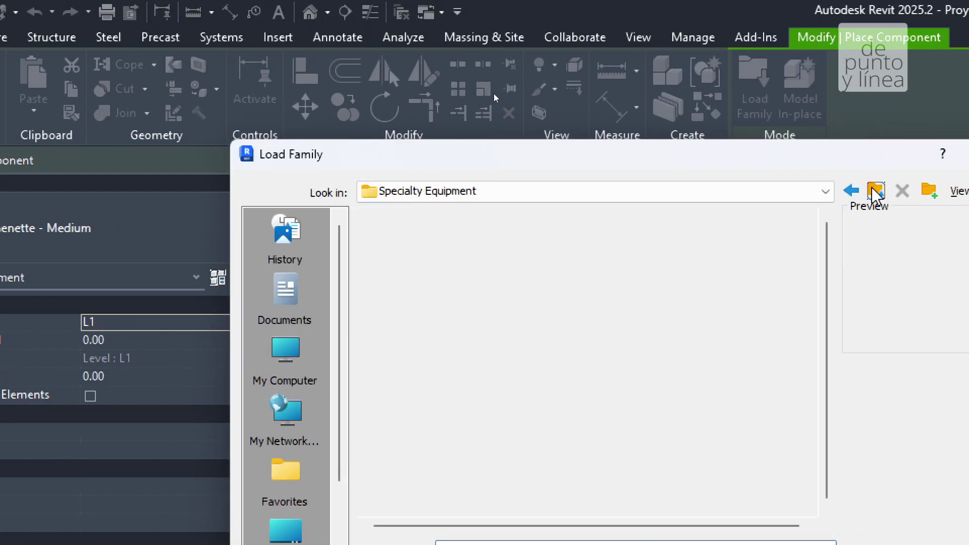
{"action": "left_click", "coordinate": [914, 190]}
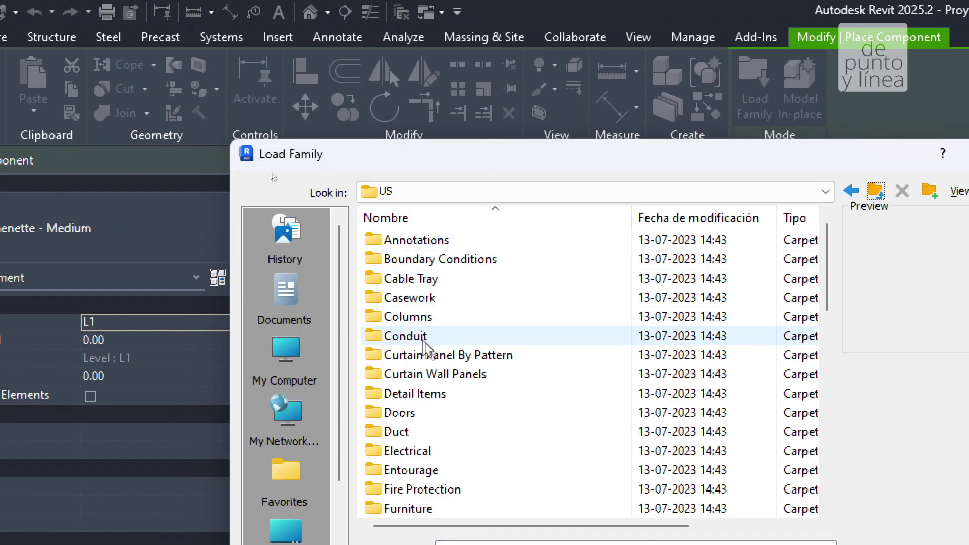
{"action": "double_click", "coordinate": [426, 413]}
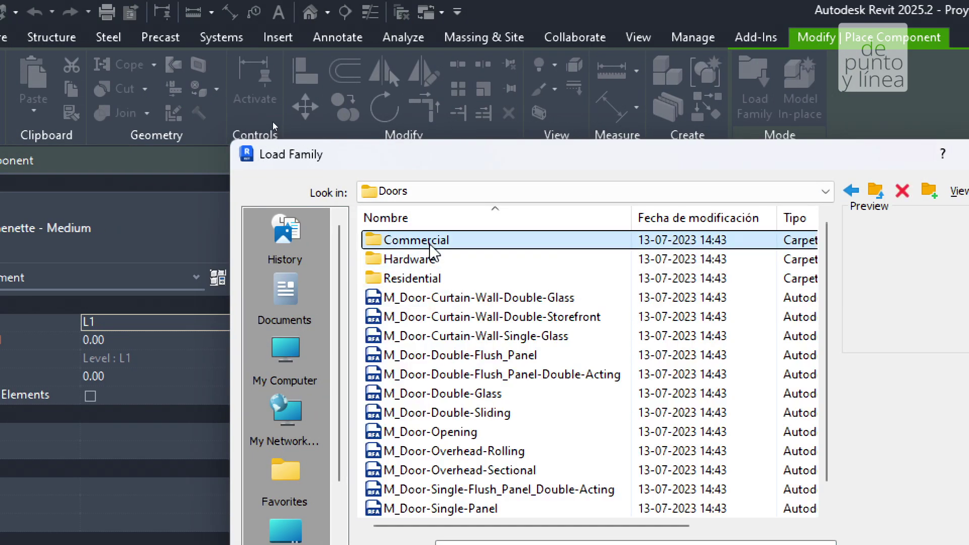
{"action": "double_click", "coordinate": [434, 241]}
{"action": "left_click", "coordinate": [437, 260]}
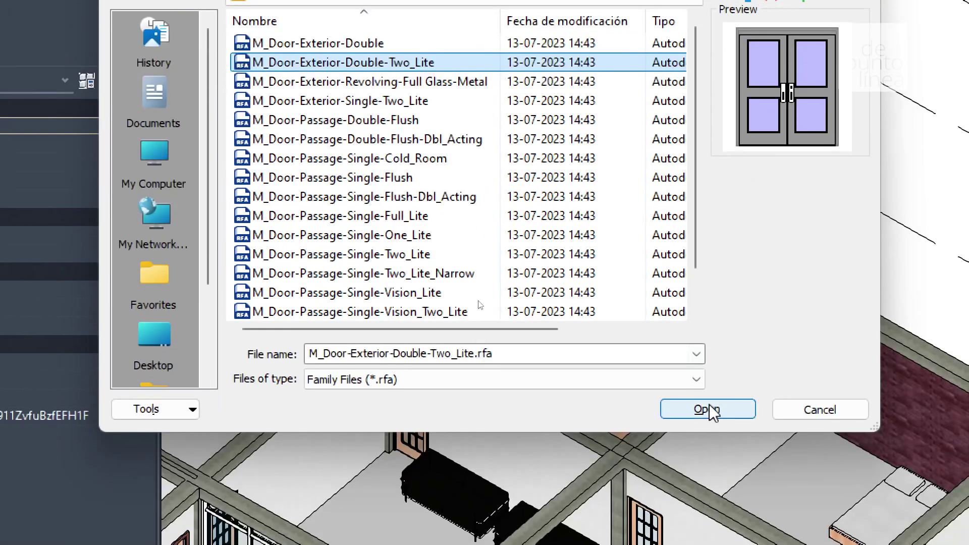
{"action": "left_click", "coordinate": [709, 408]}
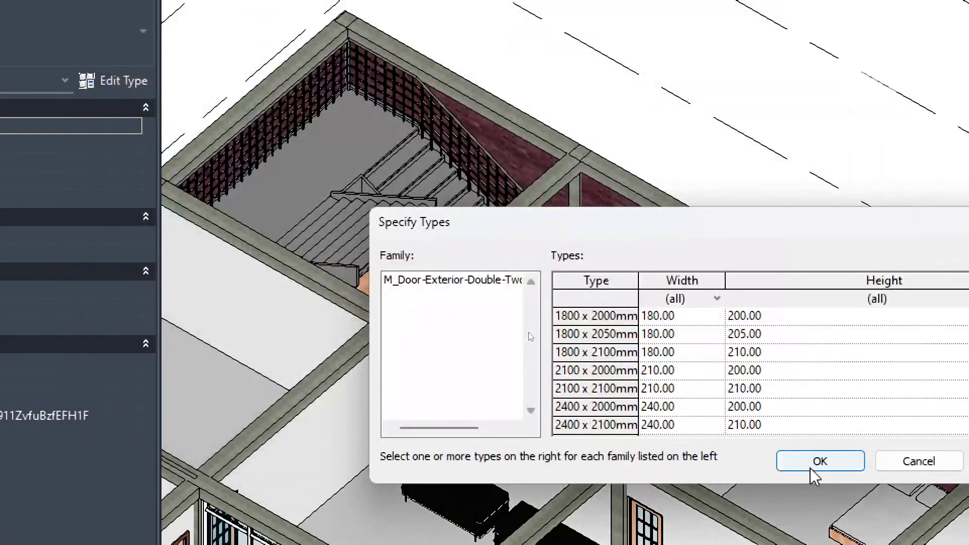
{"action": "left_click", "coordinate": [813, 469]}
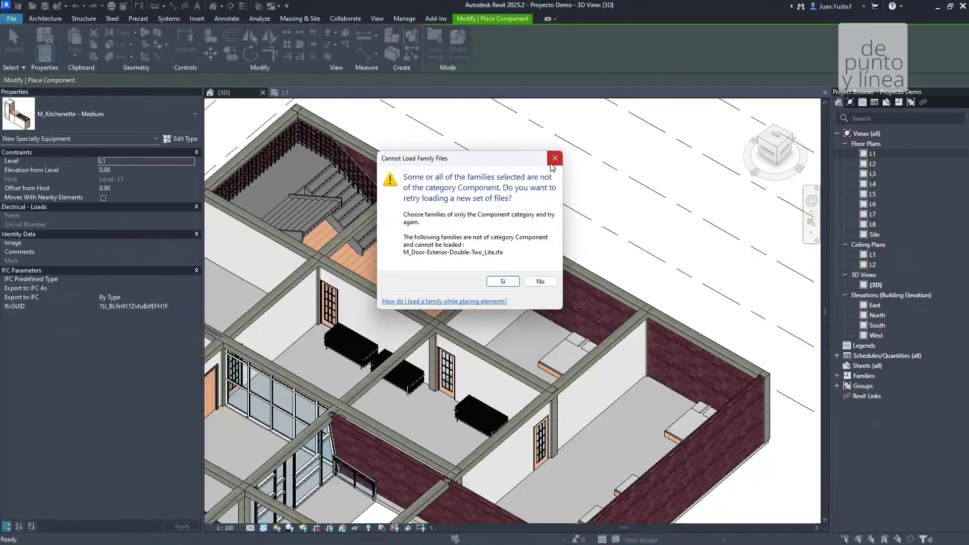
{"action": "left_click", "coordinate": [552, 165]}
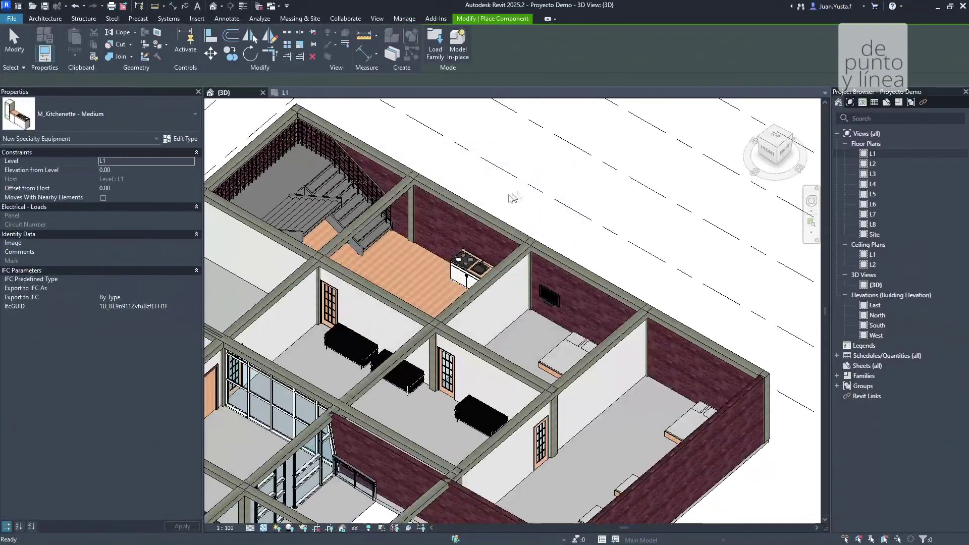
{"action": "key", "text": "Escape"}
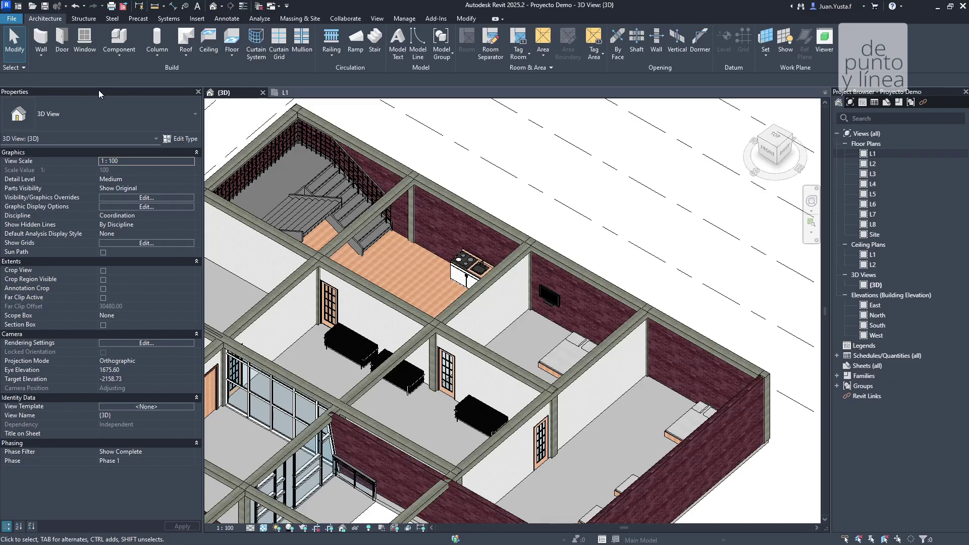
- Start placing a door and load the 1800 x 2050mm type of M_Door-Exterior-Double-Two_Lite from the Commercial folder
{"action": "left_click", "coordinate": [62, 41]}
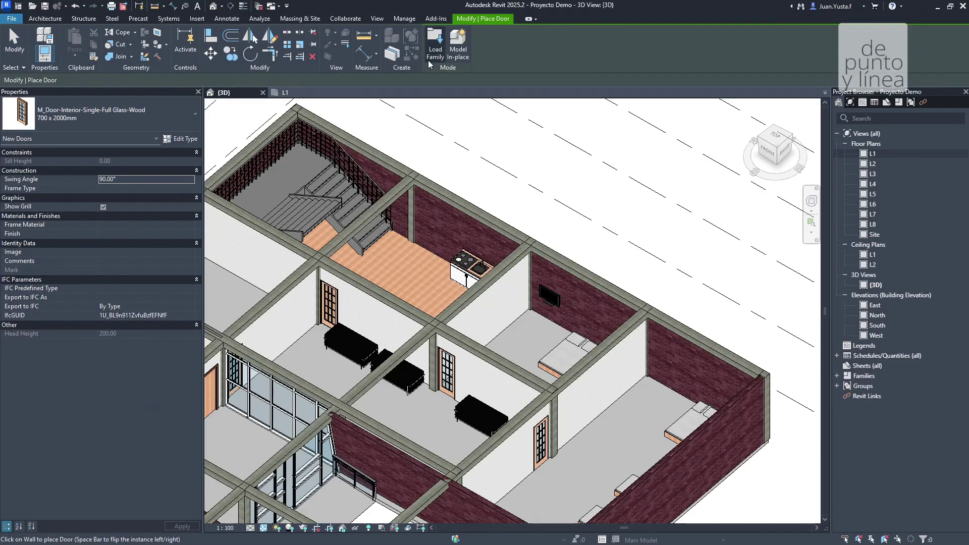
{"action": "left_click", "coordinate": [432, 59]}
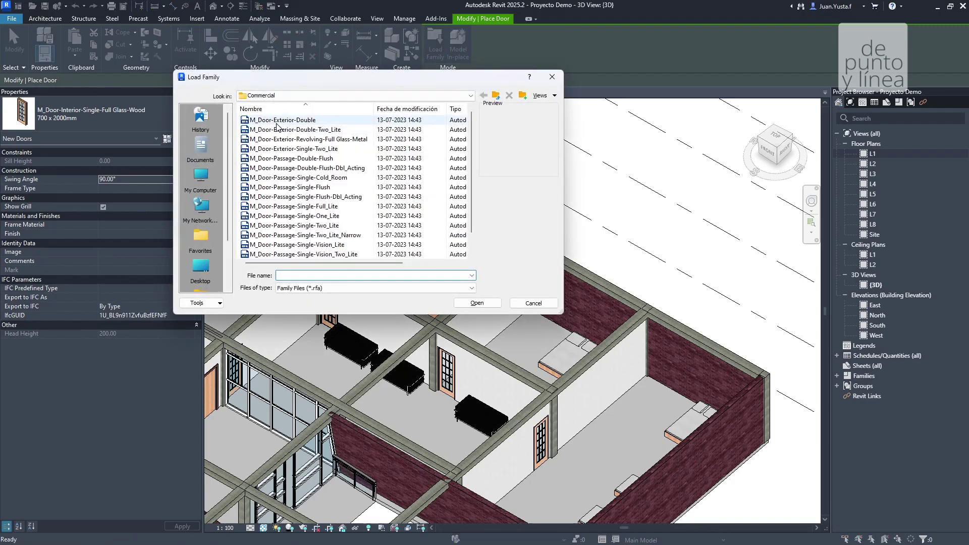
{"action": "left_click", "coordinate": [276, 121]}
{"action": "left_click", "coordinate": [281, 130]}
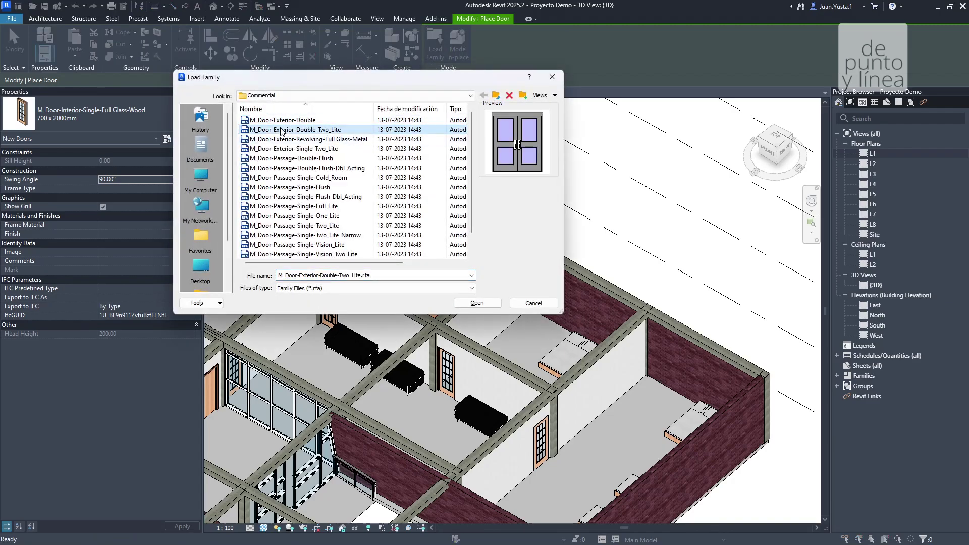
{"action": "left_click", "coordinate": [476, 303]}
{"action": "left_click", "coordinate": [428, 265]}
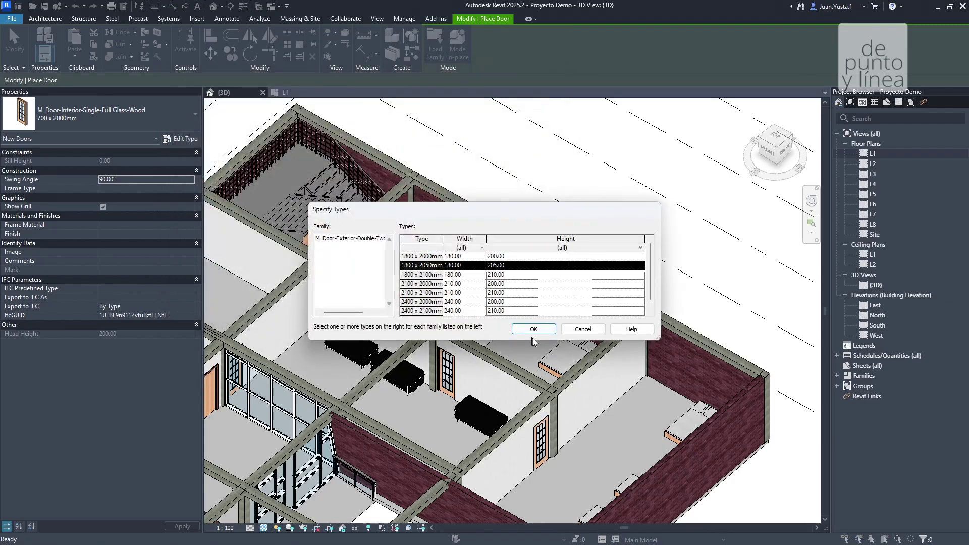
{"action": "left_click", "coordinate": [533, 329]}
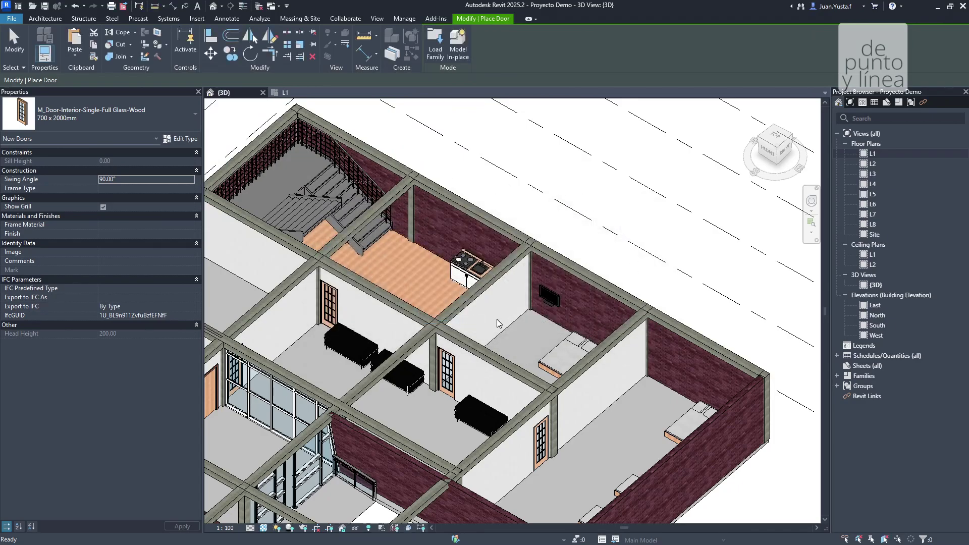
- Place one 1800 x 2050mm double door in the partition between the kitchen and the TV bedroom, and remove it again
{"action": "scroll", "coordinate": [528, 320], "scroll_direction": "up", "scroll_amount": 3}
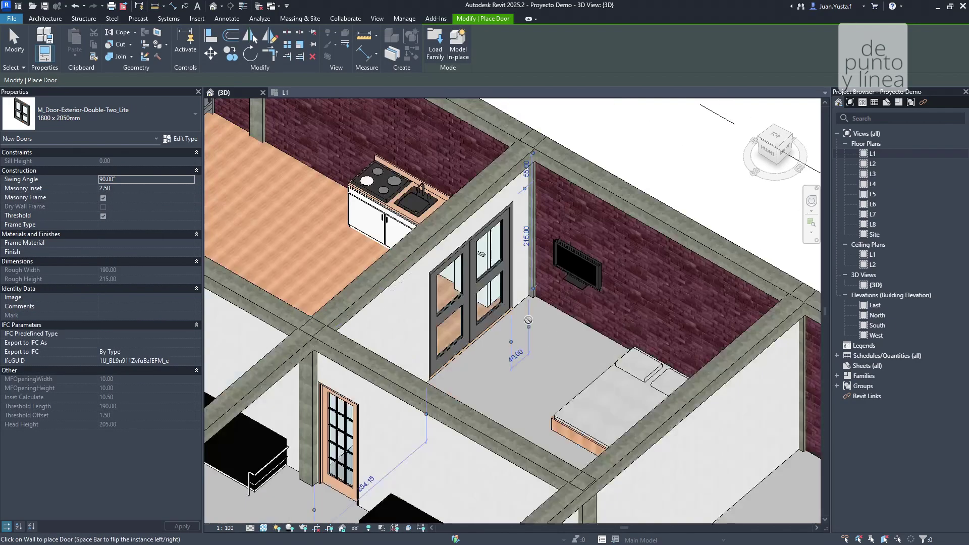
{"action": "scroll", "coordinate": [528, 320], "scroll_direction": "up", "scroll_amount": 3}
{"action": "scroll", "coordinate": [466, 289], "scroll_direction": "down", "scroll_amount": 5}
{"action": "left_click", "coordinate": [467, 289]}
{"action": "key", "text": "Escape"}
{"action": "middle_click_drag", "start_coordinate": [467, 290], "coordinate": [432, 303], "text": "shift"}
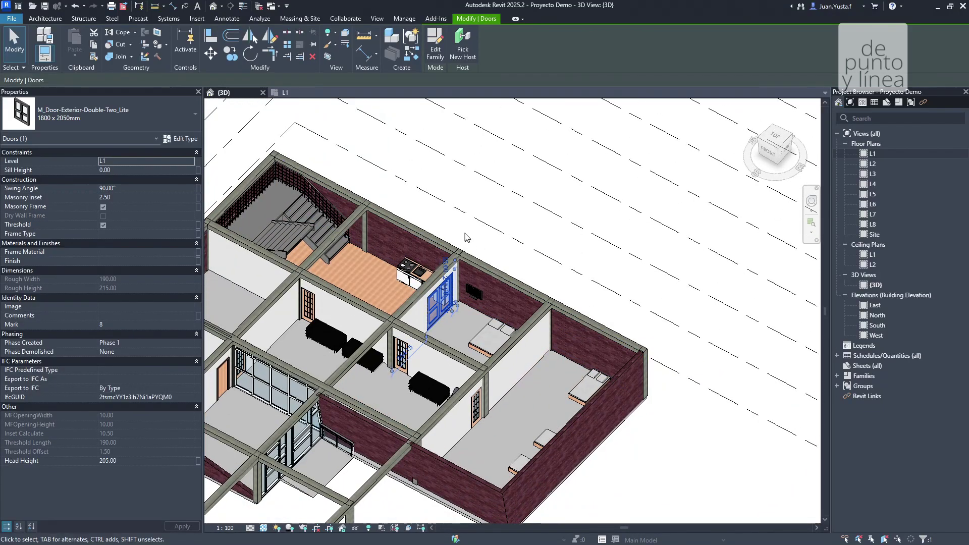
{"action": "key", "text": "Escape"}
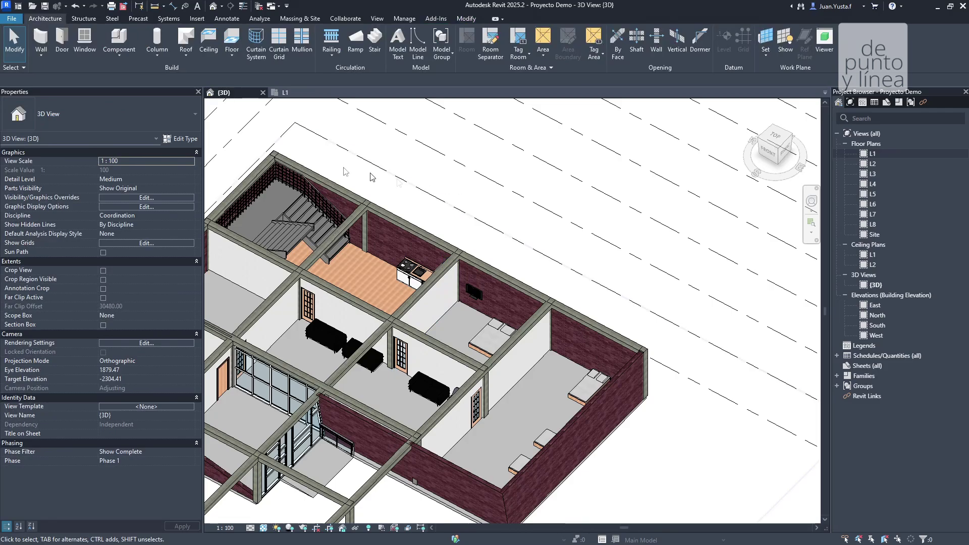
- Start loading a family from the library without using an element placement command
{"action": "left_click", "coordinate": [199, 19]}
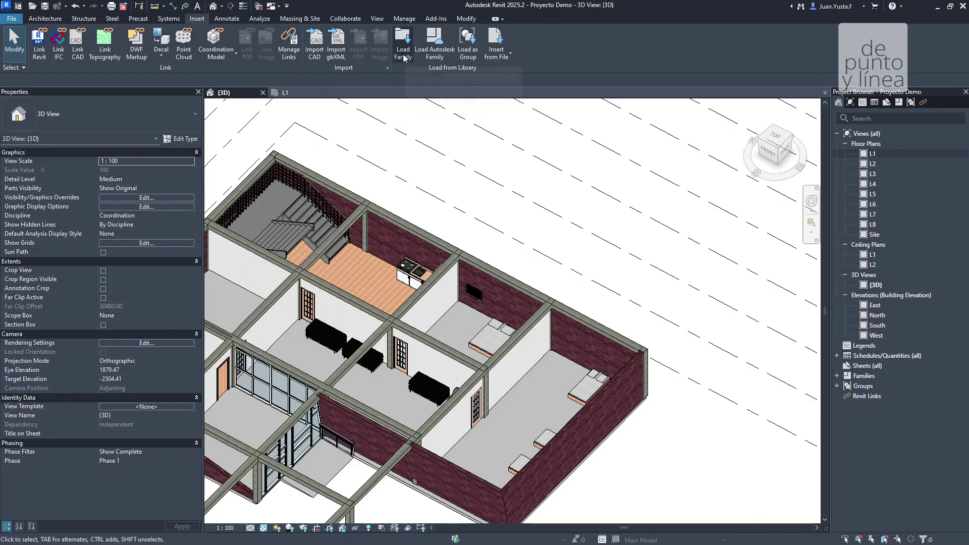
{"action": "left_click", "coordinate": [39, 19]}
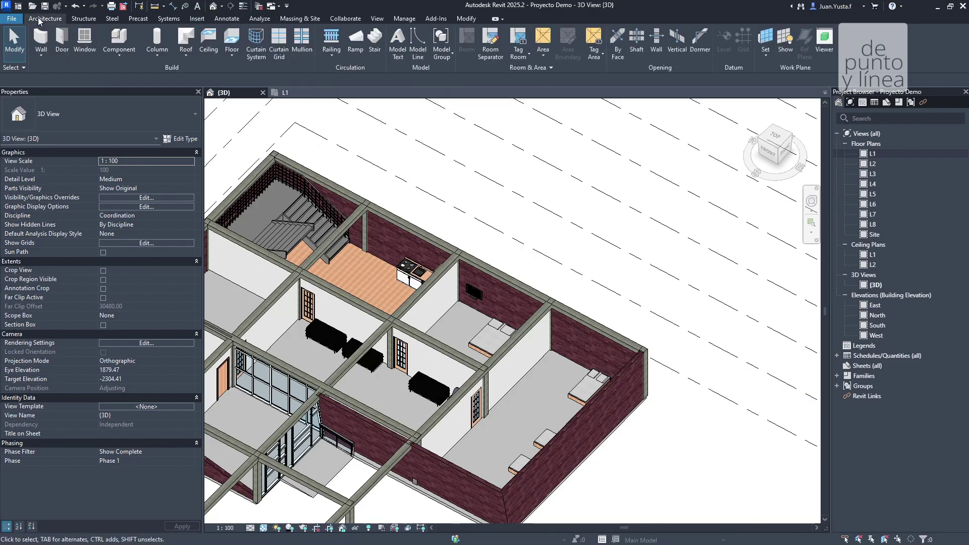
{"action": "left_click", "coordinate": [120, 42]}
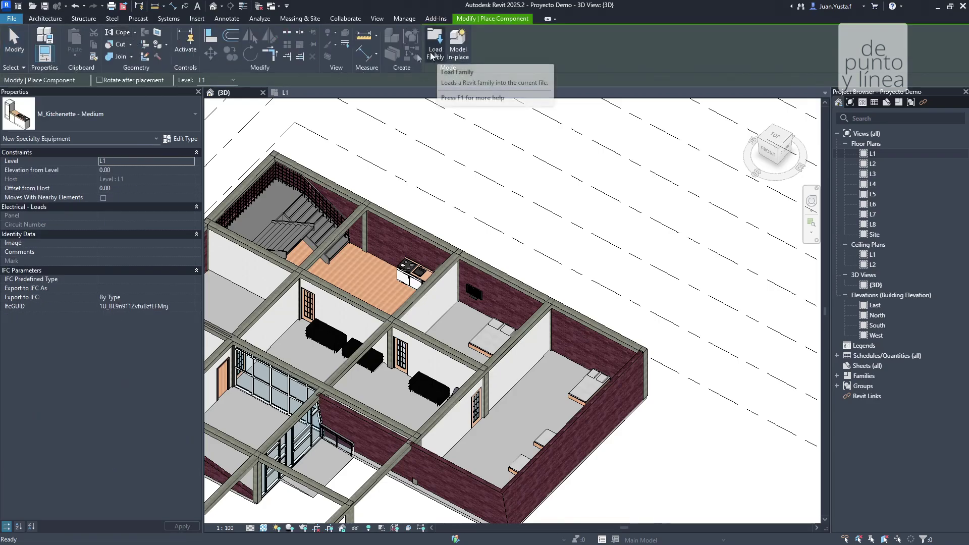
{"action": "key", "text": "Escape"}
{"action": "left_click", "coordinate": [59, 44]}
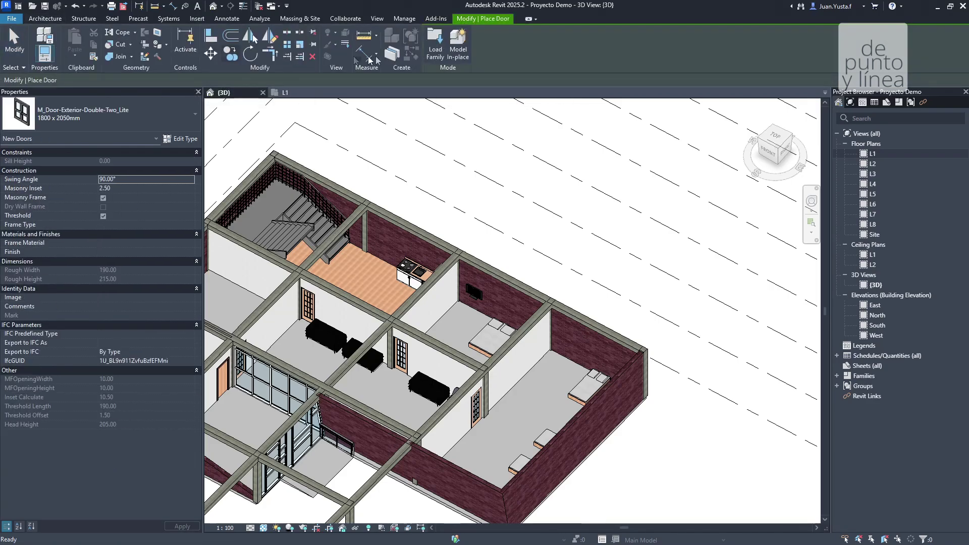
{"action": "key", "text": "Escape"}
- Start loading a family and open the Windows folder of the US family library
{"action": "left_click", "coordinate": [195, 19]}
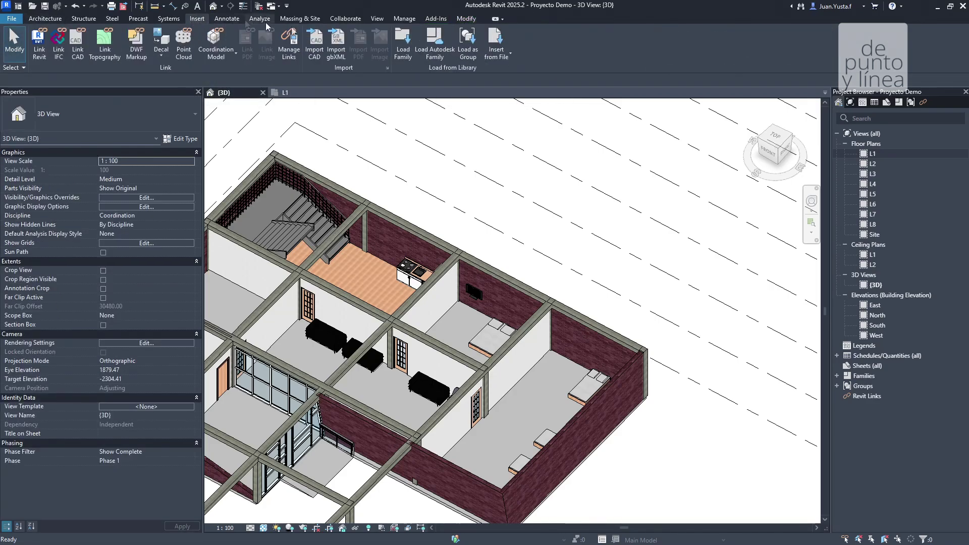
{"action": "left_click", "coordinate": [402, 57]}
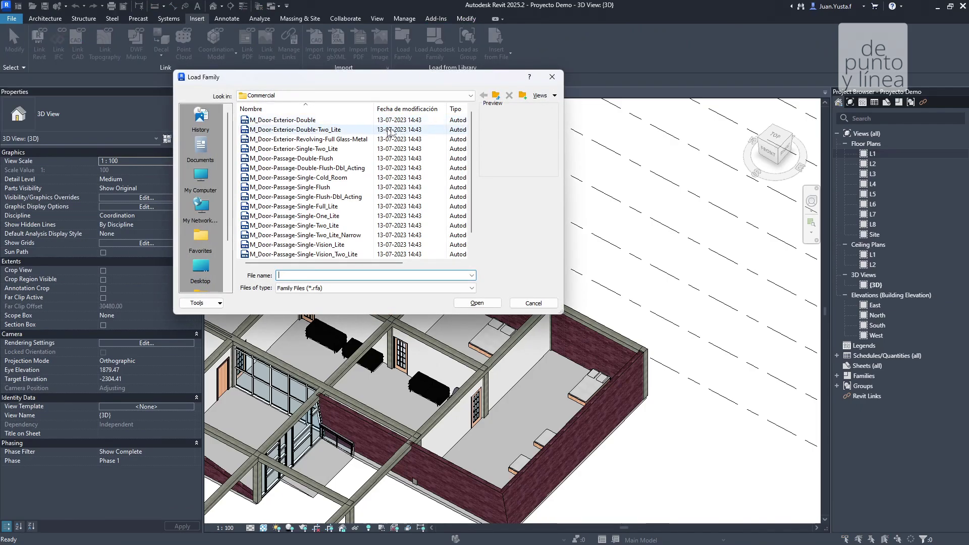
{"action": "left_click", "coordinate": [496, 96]}
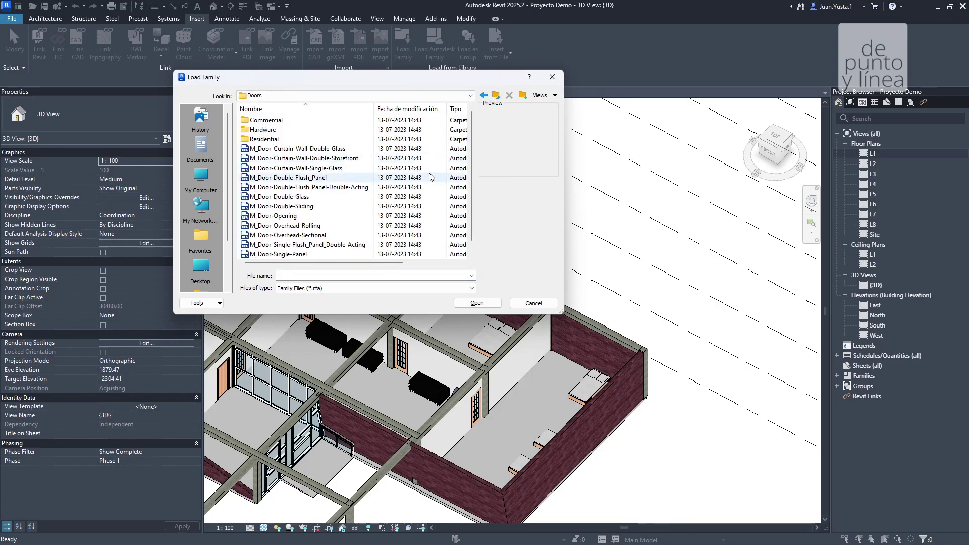
{"action": "left_click", "coordinate": [496, 96]}
{"action": "scroll", "coordinate": [268, 228], "scroll_direction": "down", "scroll_amount": 2}
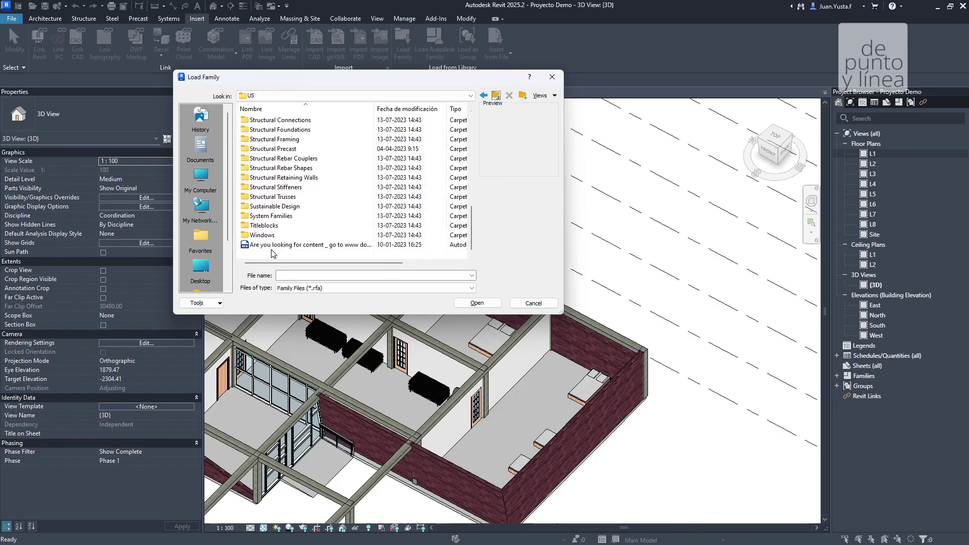
{"action": "double_click", "coordinate": [268, 242]}
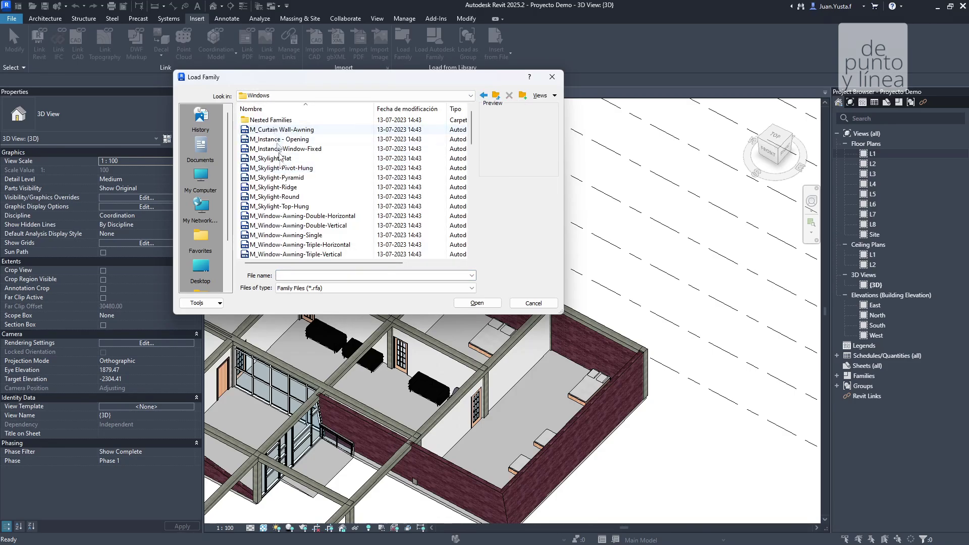
- Preview the families in the Windows folder, from the skylights through the bay and casement windows to the fixed windows
{"action": "left_click", "coordinate": [274, 197]}
{"action": "key", "text": "Down"}
{"action": "key", "text": "Down"}
{"action": "key", "text": "Down"}
{"action": "key", "text": "Down"}
{"action": "key", "text": "Down"}
{"action": "key", "text": "Down"}
{"action": "key", "text": "Down"}
{"action": "key", "text": "Down"}
{"action": "key", "text": "Down"}
{"action": "key", "text": "Down"}
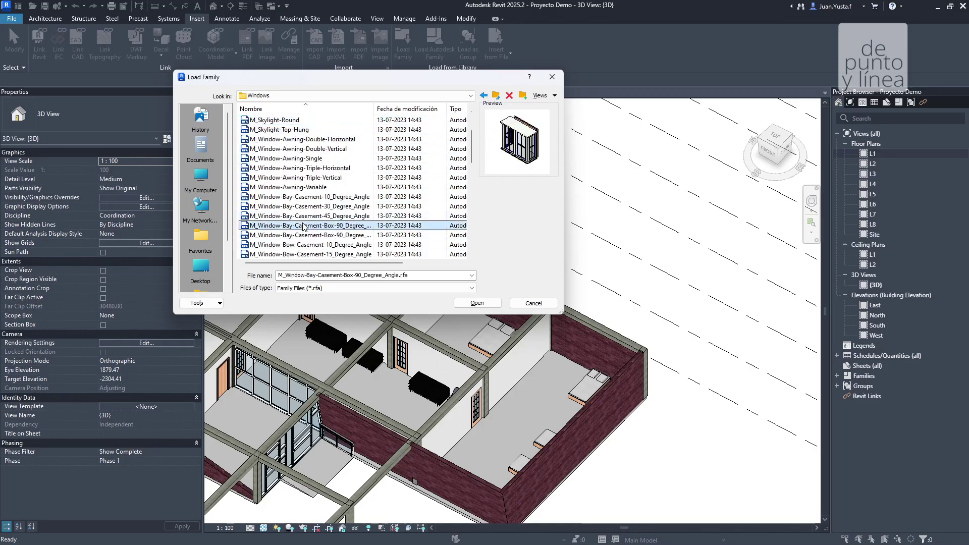
{"action": "scroll", "coordinate": [309, 236], "scroll_direction": "down", "scroll_amount": 2}
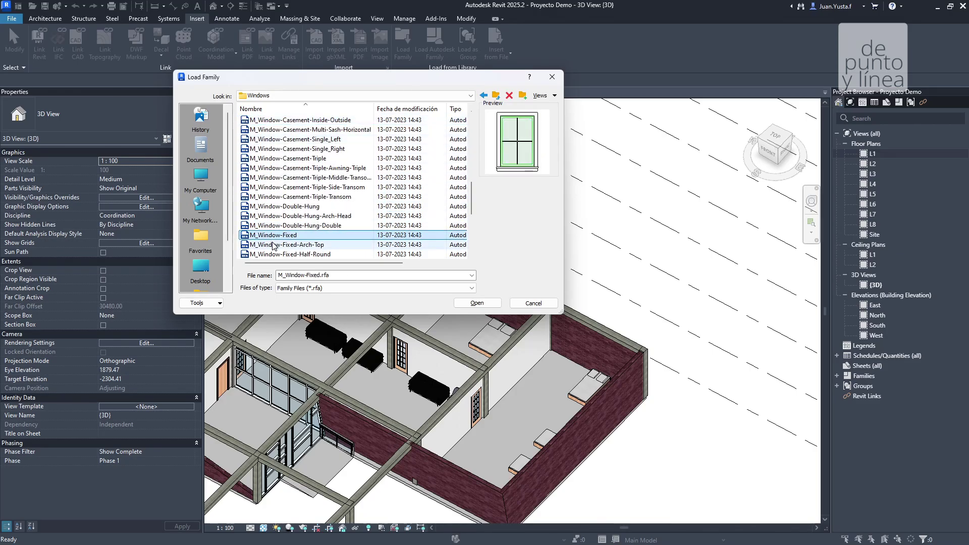
{"action": "scroll", "coordinate": [311, 236], "scroll_direction": "down", "scroll_amount": 2}
- Load the M_Window-Fixed-Oval family into the project
{"action": "left_click", "coordinate": [317, 226]}
{"action": "key", "text": "Up"}
{"action": "key", "text": "Down"}
{"action": "key", "text": "Up"}
{"action": "left_click", "coordinate": [475, 303]}
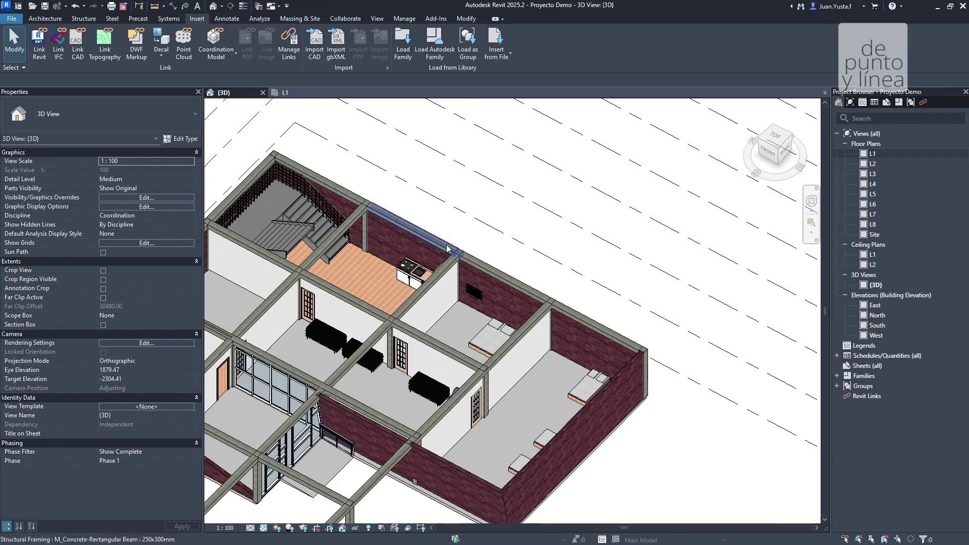
{"action": "middle_click_drag", "start_coordinate": [447, 248], "coordinate": [573, 305]}
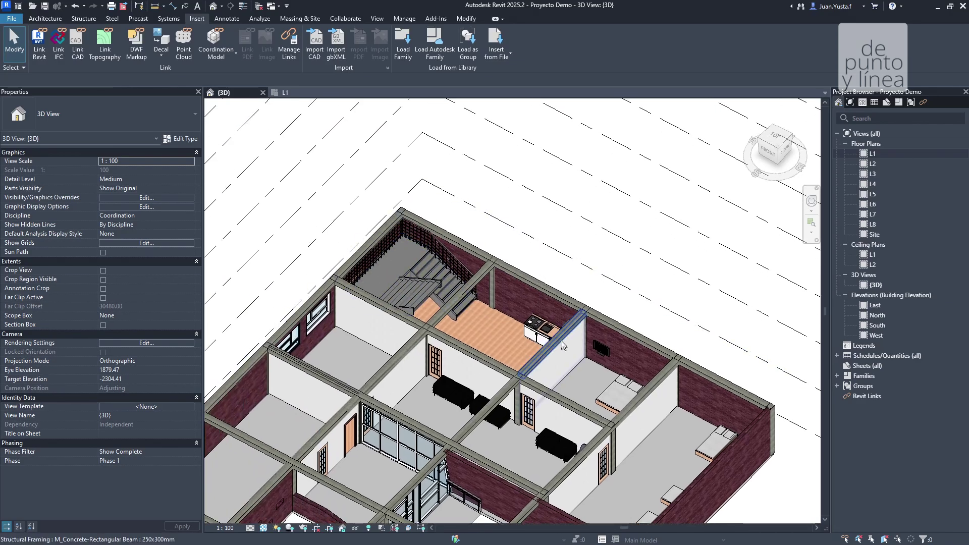
{"action": "middle_click_drag", "start_coordinate": [564, 346], "coordinate": [447, 271]}
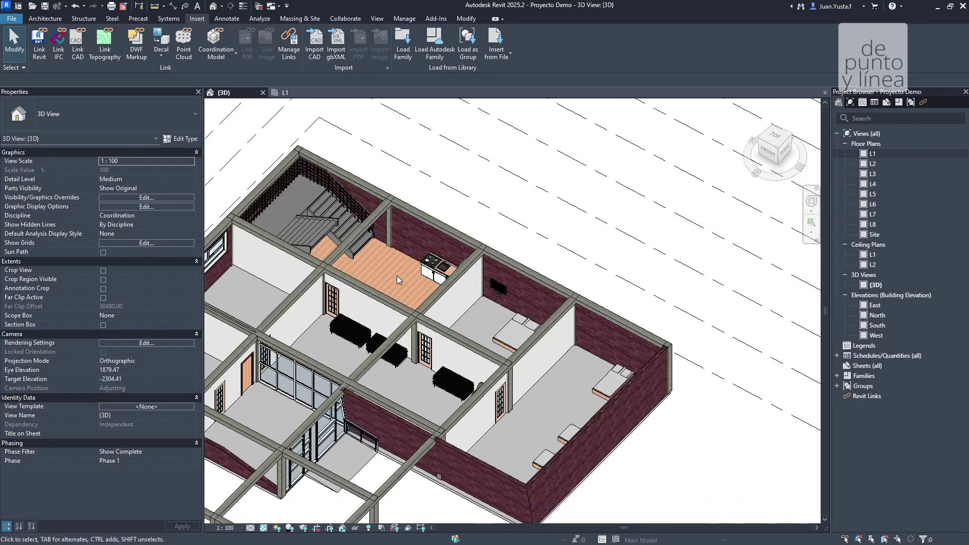
{"action": "middle_click_drag", "start_coordinate": [403, 288], "coordinate": [361, 301]}
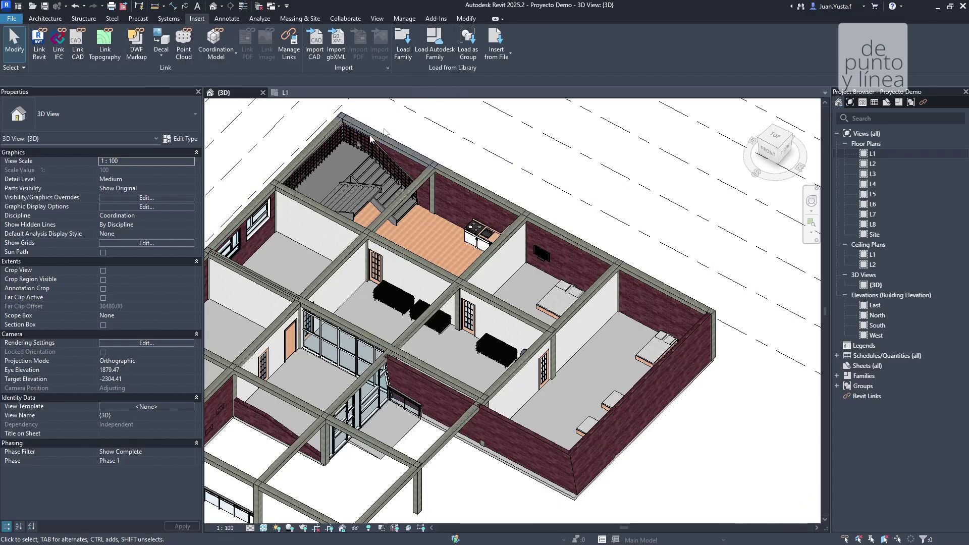
- Place a 900 x 1200mm M_Window-Fixed-Oval window in the brick exterior wall of the empty room beside the two-window room
{"action": "left_click", "coordinate": [51, 23]}
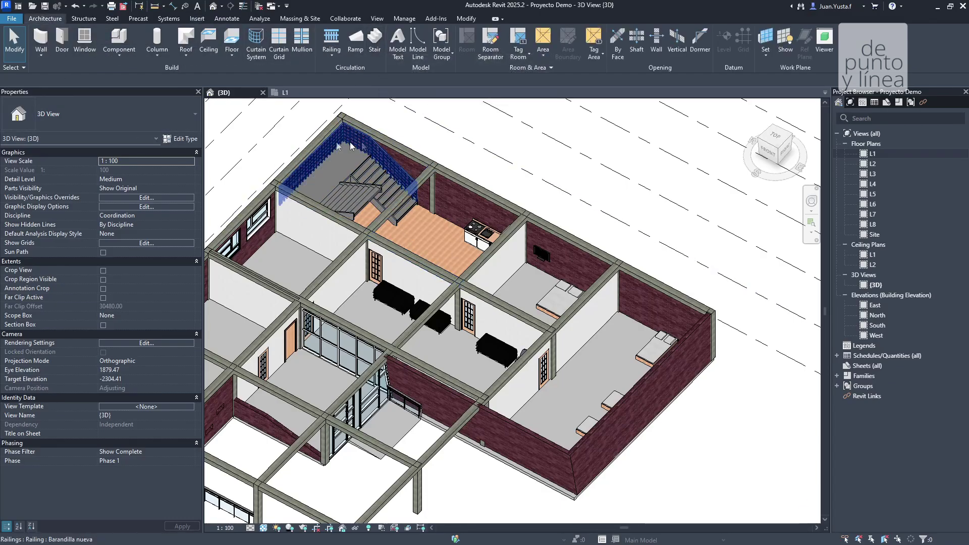
{"action": "middle_click_drag", "start_coordinate": [273, 256], "coordinate": [423, 255]}
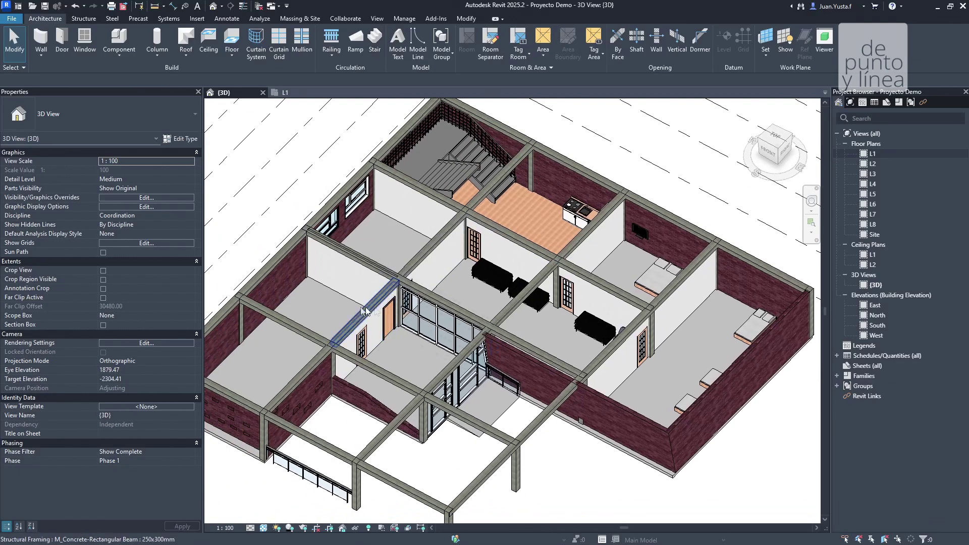
{"action": "middle_click_drag", "start_coordinate": [364, 213], "coordinate": [364, 169]}
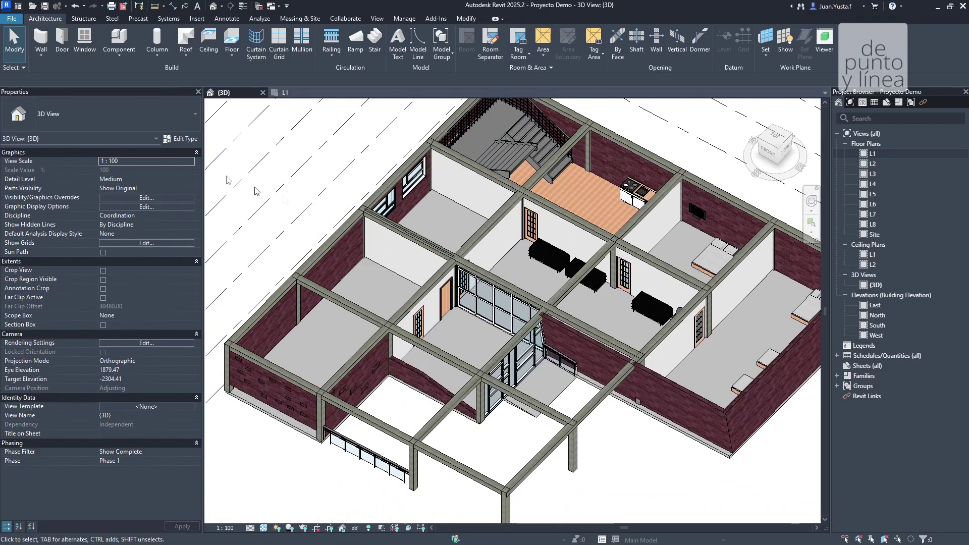
{"action": "left_click", "coordinate": [84, 41]}
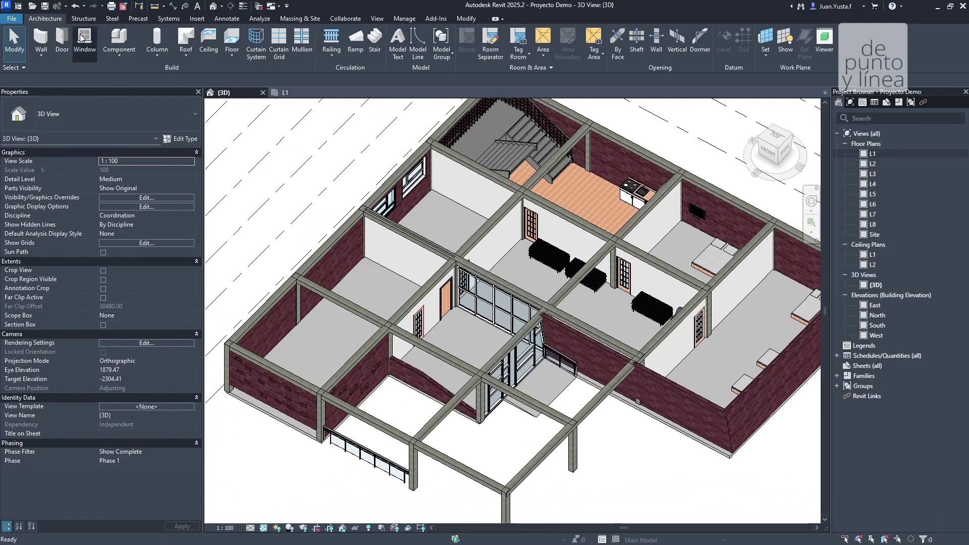
{"action": "left_click", "coordinate": [74, 110]}
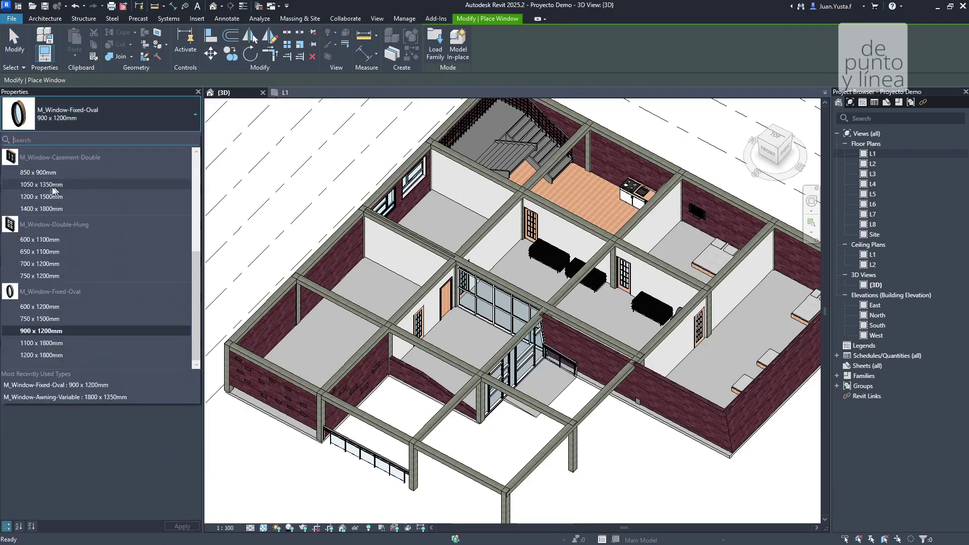
{"action": "scroll", "coordinate": [303, 274], "scroll_direction": "up", "scroll_amount": 3}
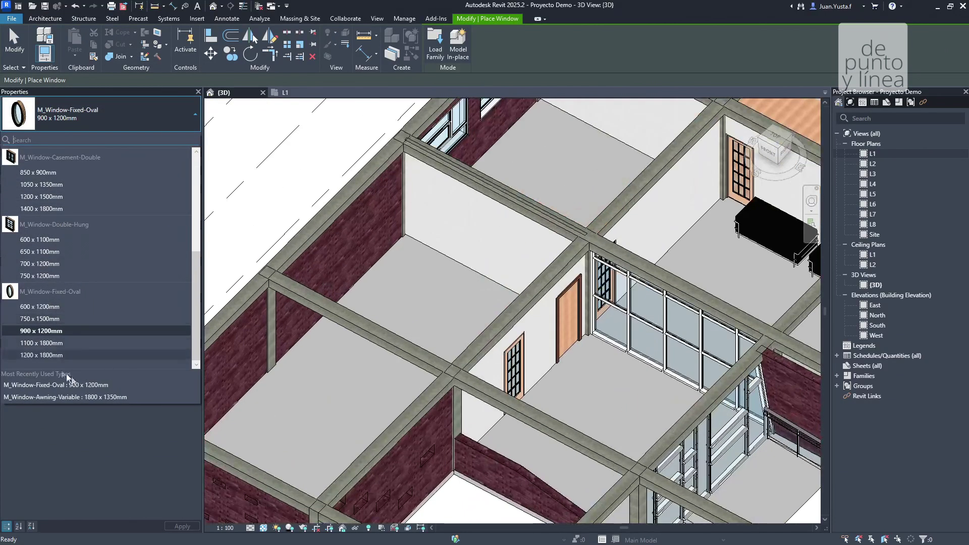
{"action": "left_click", "coordinate": [41, 331]}
{"action": "left_click", "coordinate": [376, 214]}
{"action": "key", "text": "Escape"}
{"action": "key", "text": "Escape"}
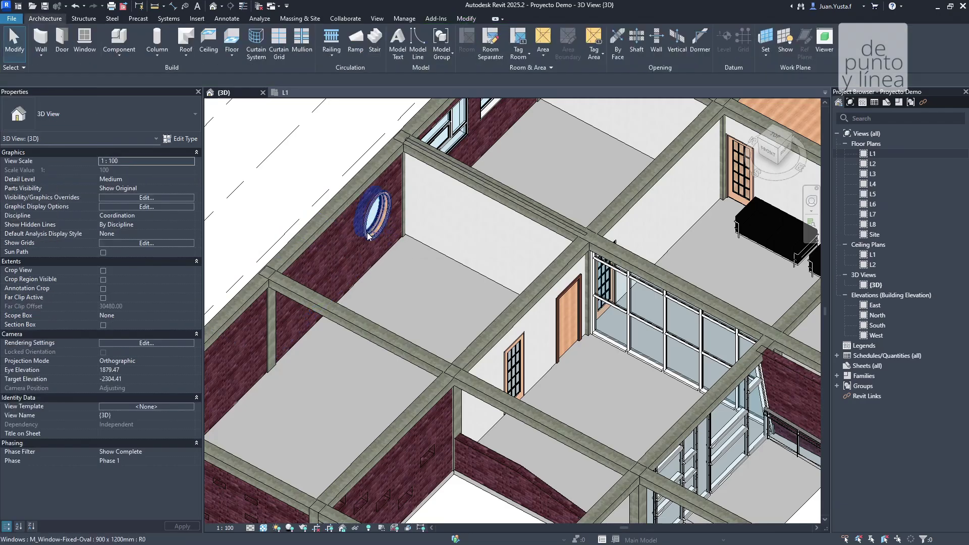
- Inspect the placed oval window and its brick wall from different angles and distances
{"action": "left_click", "coordinate": [376, 215]}
{"action": "middle_click_drag", "start_coordinate": [376, 217], "coordinate": [424, 225], "text": "shift"}
{"action": "scroll", "coordinate": [356, 246], "scroll_direction": "down", "scroll_amount": 4}
{"action": "left_click", "coordinate": [394, 354]}
{"action": "scroll", "coordinate": [355, 218], "scroll_direction": "up", "scroll_amount": 4}
{"action": "left_click", "coordinate": [378, 222]}
{"action": "scroll", "coordinate": [393, 303], "scroll_direction": "down", "scroll_amount": 3}
{"action": "left_click", "coordinate": [410, 353]}
{"action": "middle_click_drag", "start_coordinate": [410, 353], "coordinate": [439, 257], "text": "shift"}
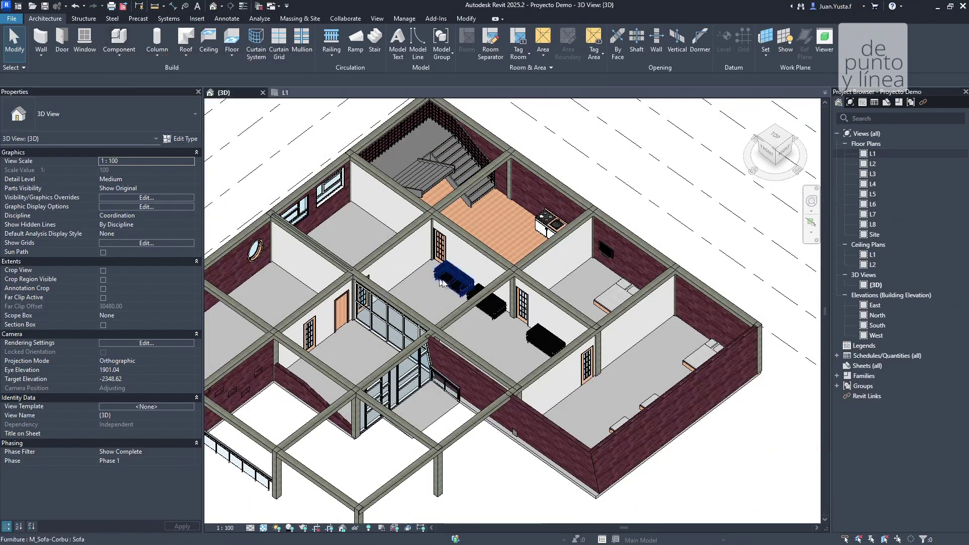
- Start placing electrical equipment, accept loading a family for it, and open the Electrical folder of the US library
{"action": "left_click", "coordinate": [162, 20]}
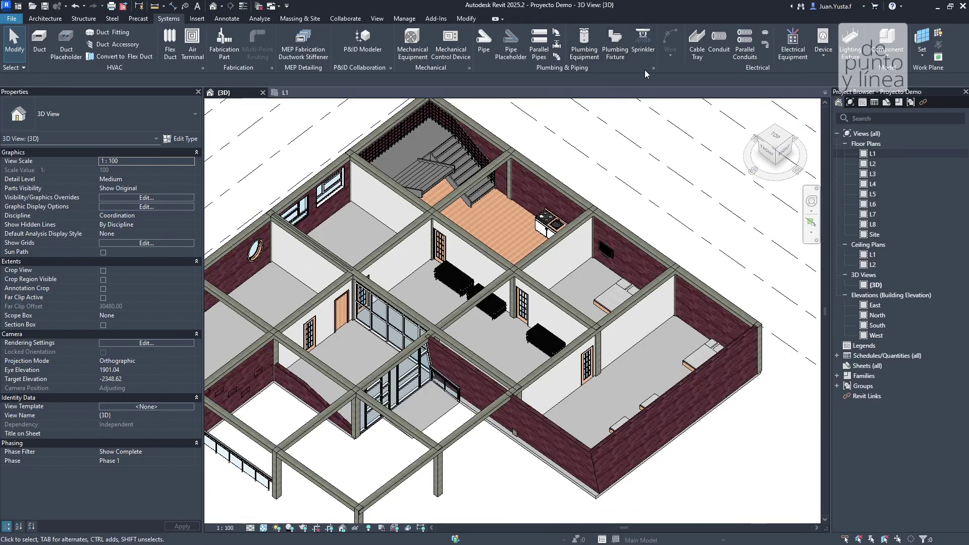
{"action": "left_click", "coordinate": [790, 55]}
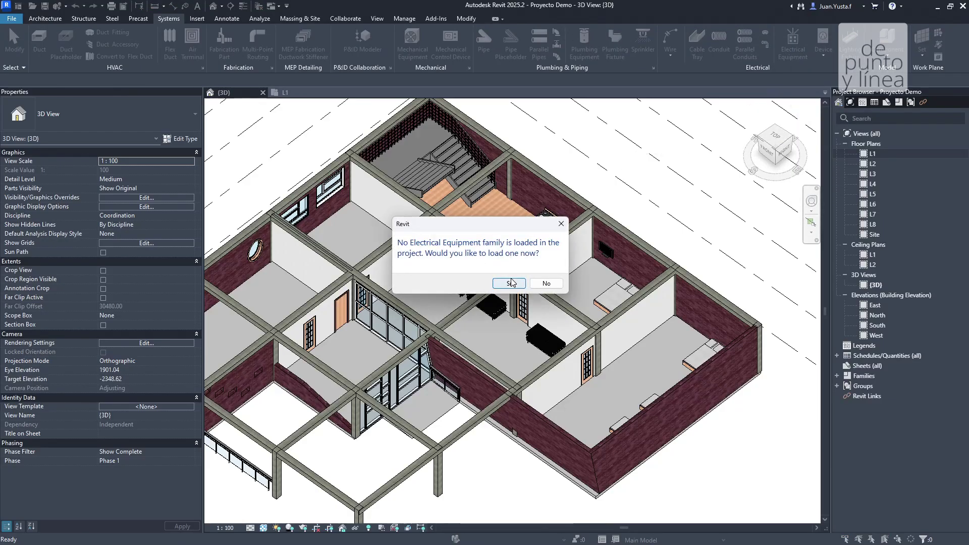
{"action": "left_click", "coordinate": [508, 283]}
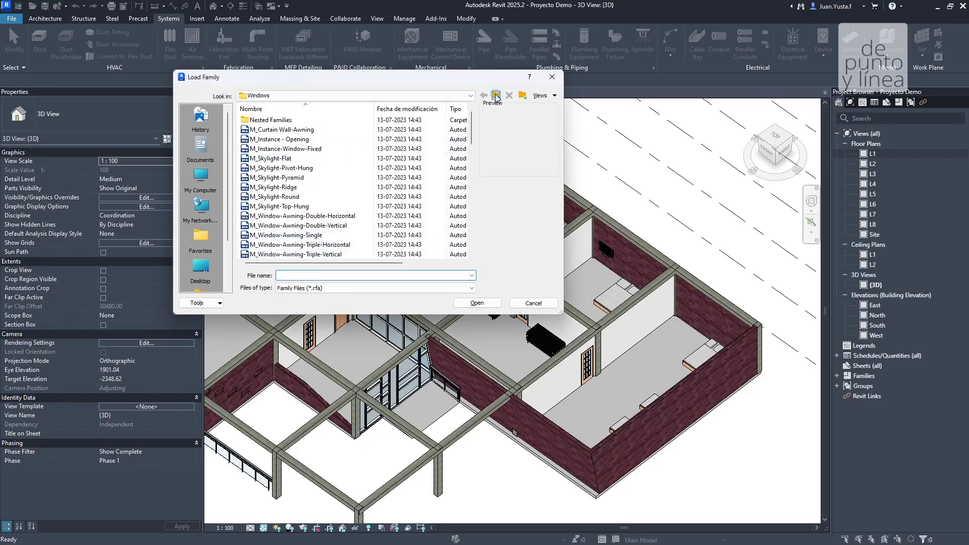
{"action": "left_click", "coordinate": [496, 96]}
{"action": "scroll", "coordinate": [293, 212], "scroll_direction": "down", "scroll_amount": 1}
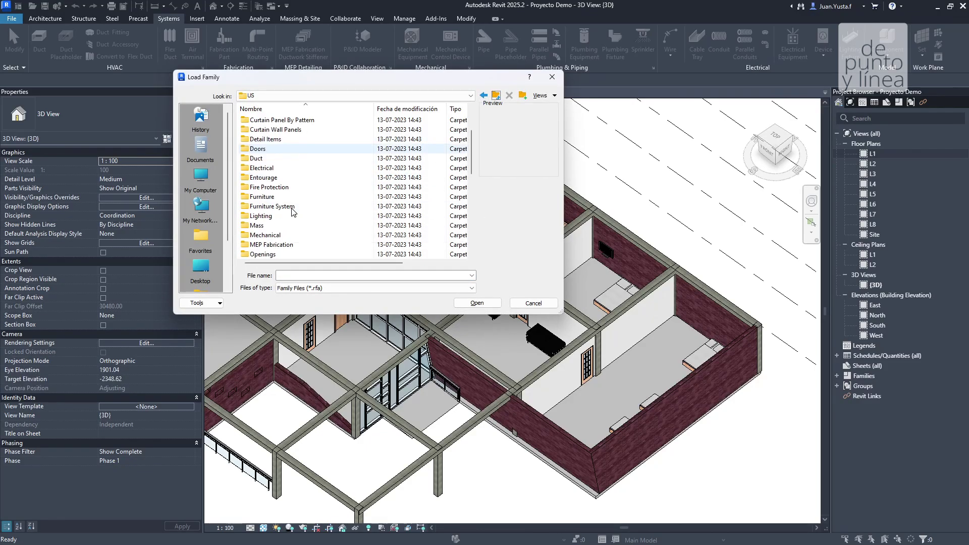
{"action": "double_click", "coordinate": [269, 169]}
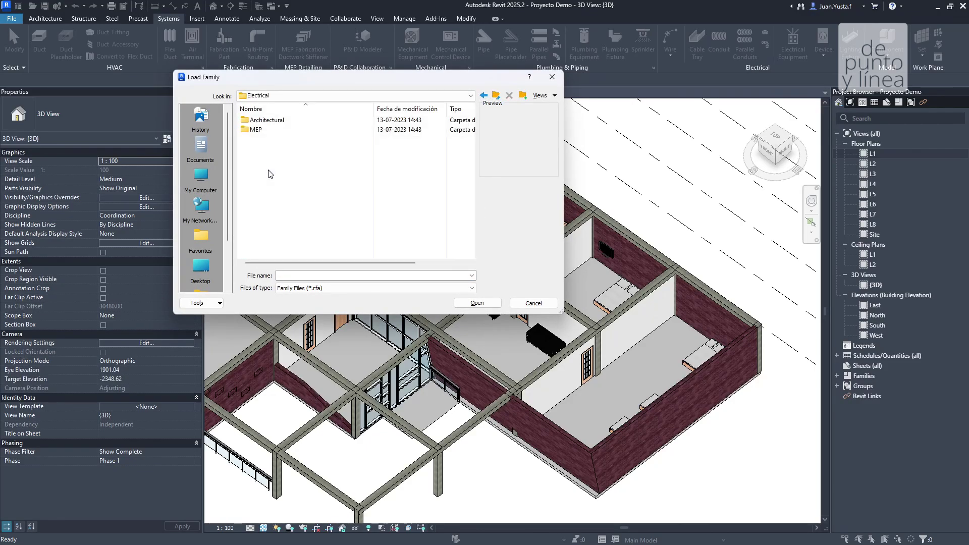
- Browse the MEP Electric Power folder and preview M_Outlet-Communications in the architectural Communication folder, returning to the Electrical folder
{"action": "double_click", "coordinate": [270, 130]}
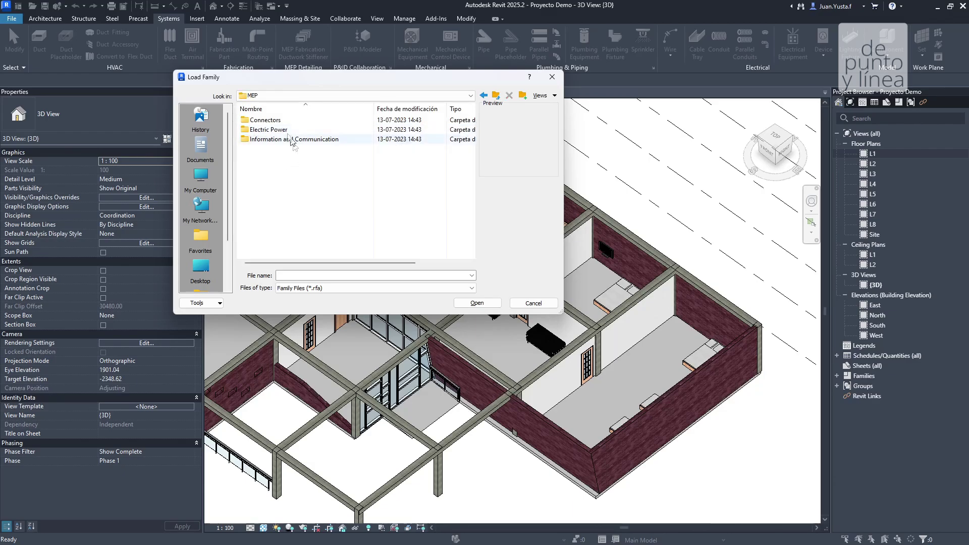
{"action": "double_click", "coordinate": [272, 130]}
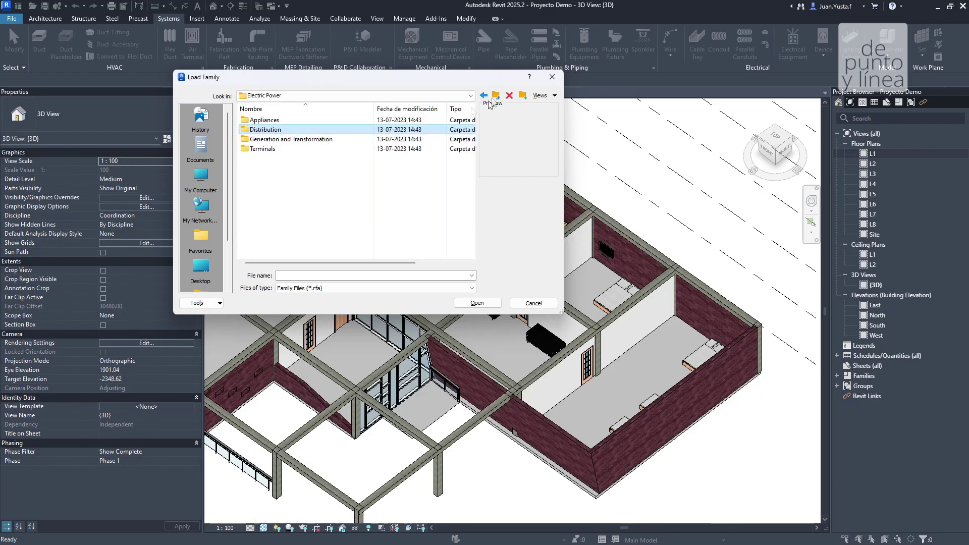
{"action": "double_click", "coordinate": [496, 96]}
{"action": "double_click", "coordinate": [269, 124]}
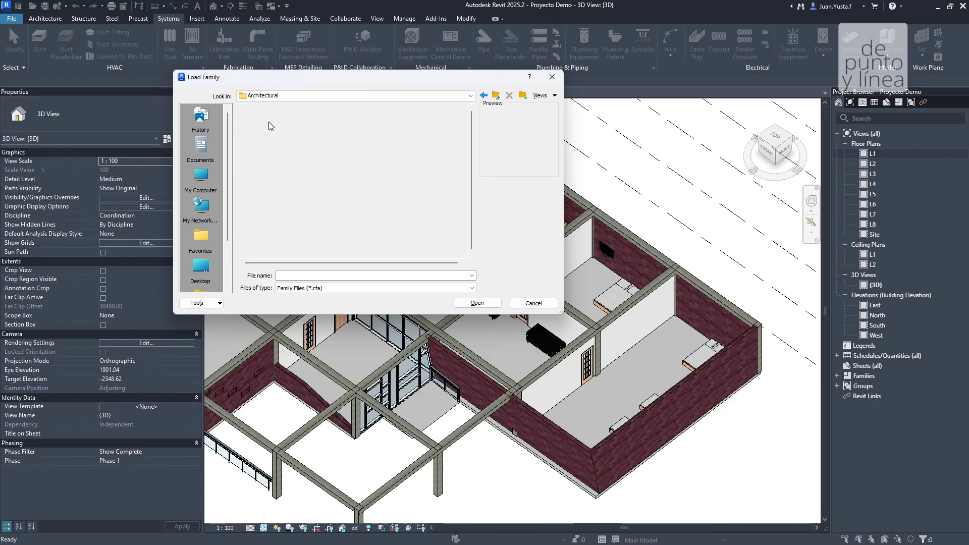
{"action": "double_click", "coordinate": [282, 130]}
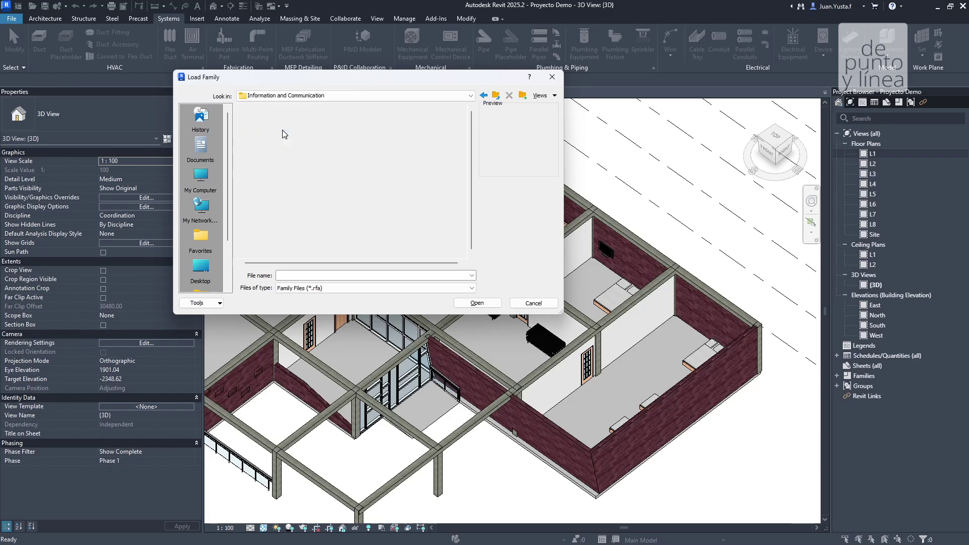
{"action": "double_click", "coordinate": [268, 121]}
{"action": "left_click", "coordinate": [266, 121]}
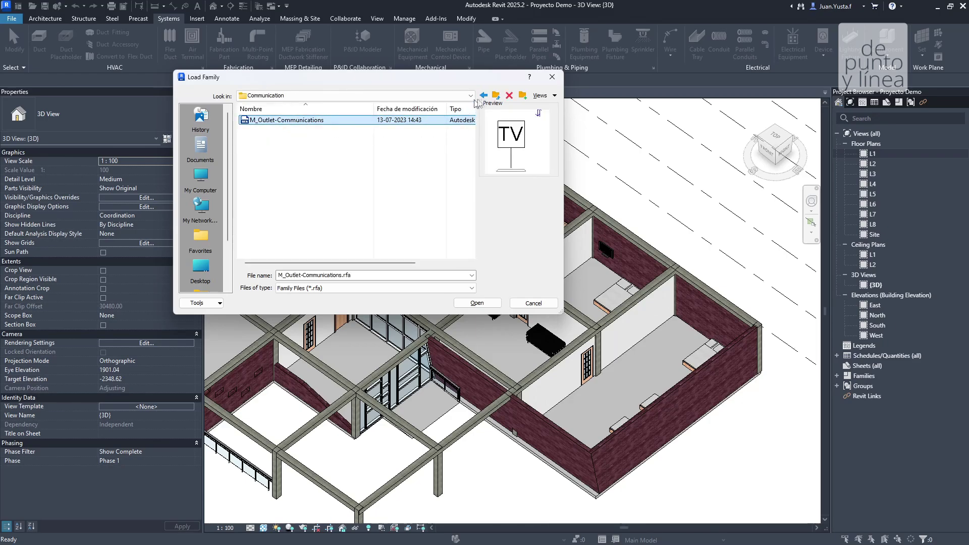
{"action": "triple_click", "coordinate": [496, 96]}
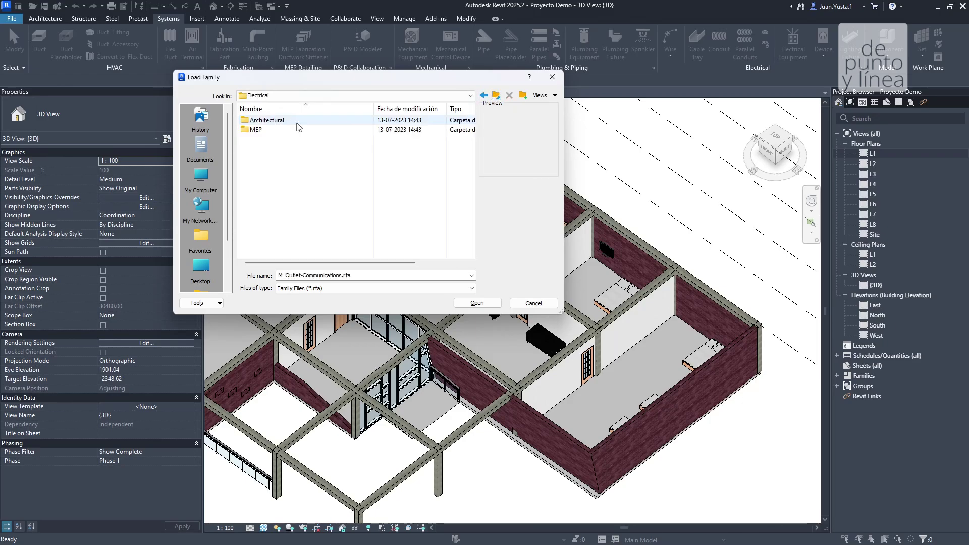
- Preview the M_Electrical Panel family in the Distribution folder of the architectural Electrical Power families
{"action": "double_click", "coordinate": [278, 124]}
{"action": "double_click", "coordinate": [266, 122]}
{"action": "double_click", "coordinate": [267, 121]}
{"action": "left_click", "coordinate": [269, 121]}
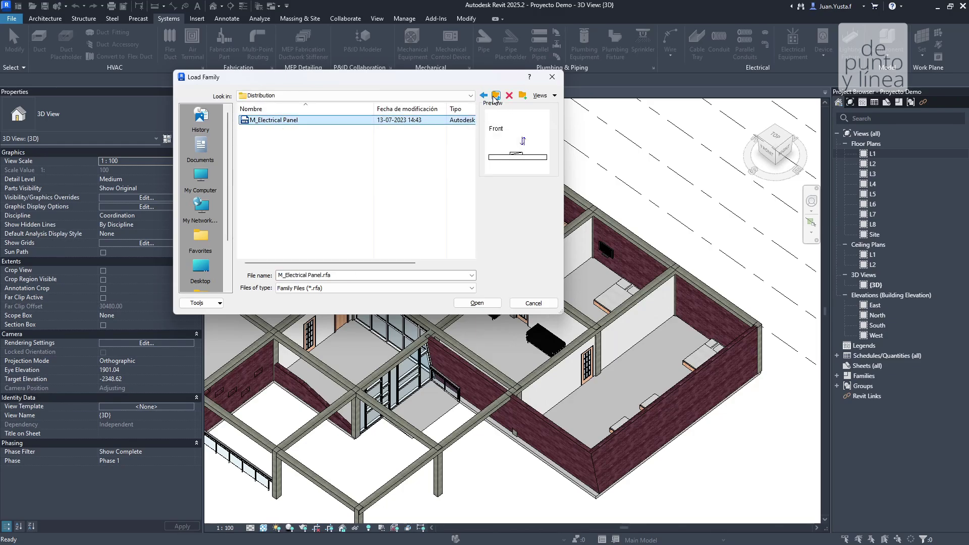
- Preview families in the Terminals folder, including M_Switch-Single, and return to the Electrical Power folder
{"action": "left_click", "coordinate": [494, 97]}
{"action": "double_click", "coordinate": [266, 129]}
{"action": "left_click", "coordinate": [273, 168]}
{"action": "left_click", "coordinate": [273, 206]}
{"action": "key", "text": "BackSpace"}
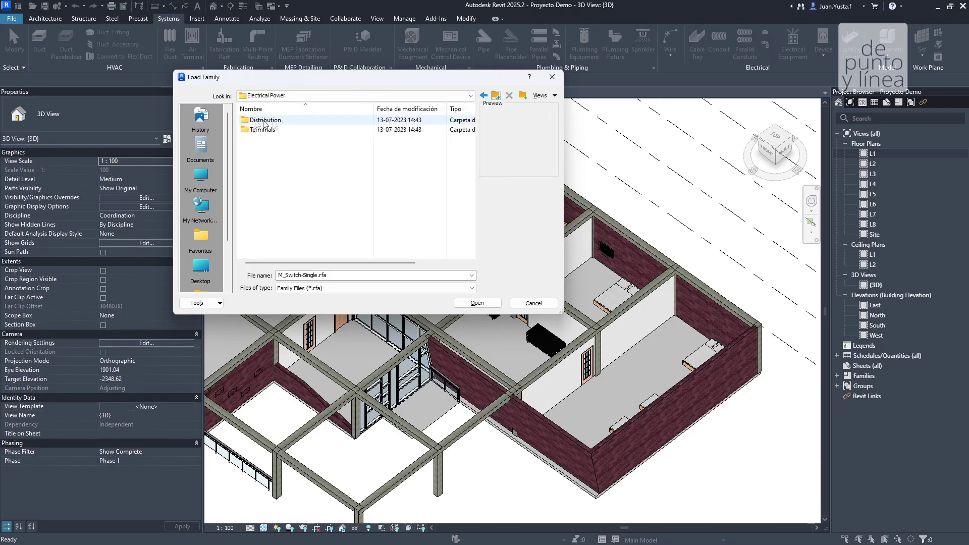
- Load the M_Electrical Panel family from the Distribution folder of the Electrical Power families
{"action": "double_click", "coordinate": [264, 119]}
{"action": "left_click", "coordinate": [266, 121]}
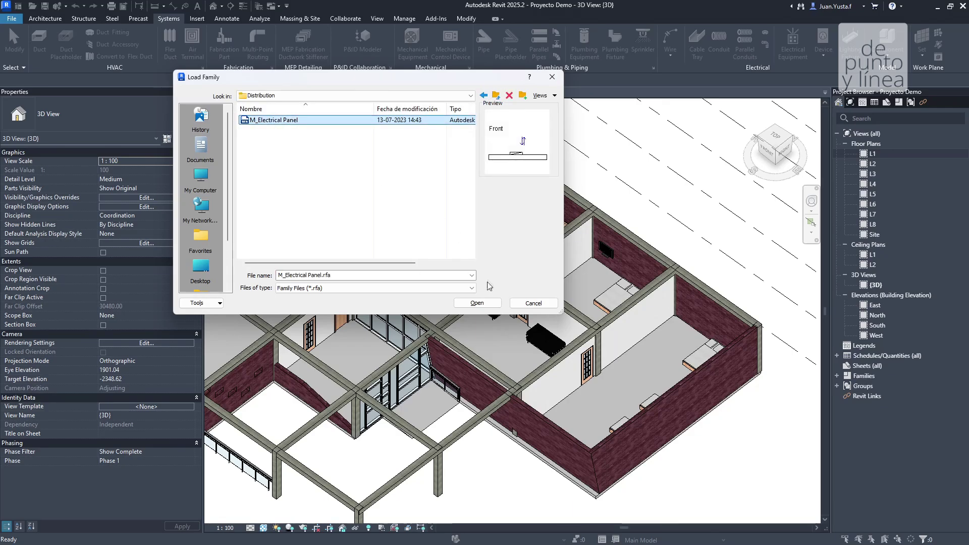
{"action": "left_click", "coordinate": [477, 303]}
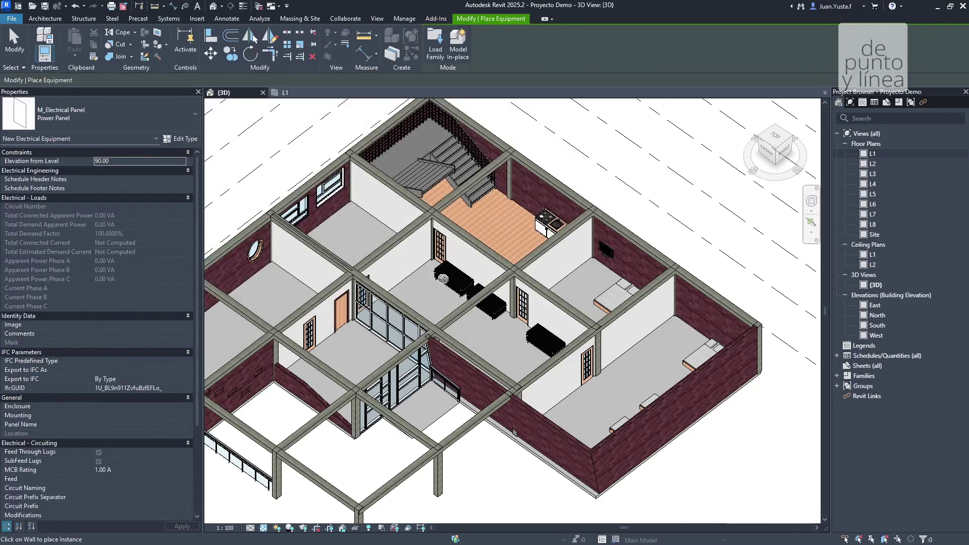
- Place the power panel on the interior wall midway between the glazed door and the wooden door beside the curtain wall
{"action": "scroll", "coordinate": [397, 179], "scroll_direction": "up", "scroll_amount": 2}
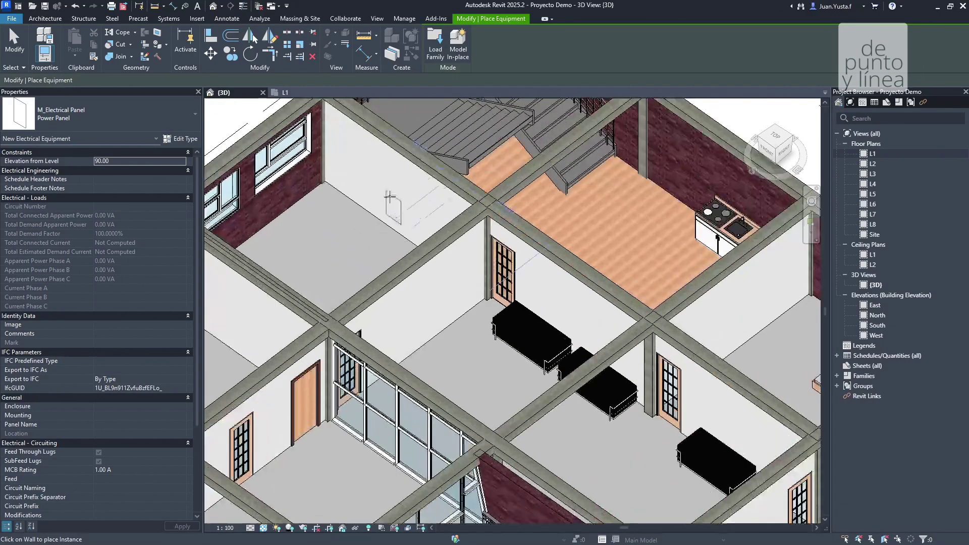
{"action": "scroll", "coordinate": [353, 308], "scroll_direction": "up", "scroll_amount": 5}
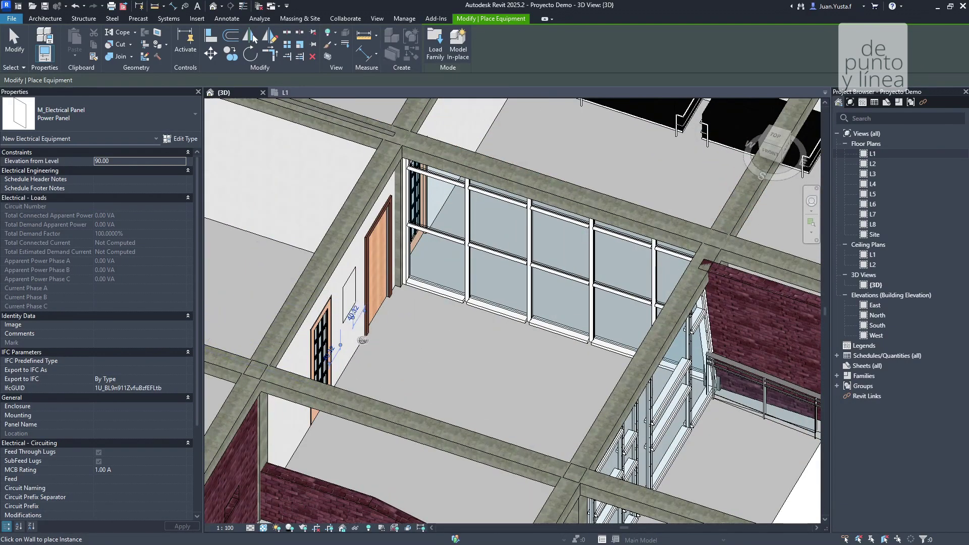
{"action": "scroll", "coordinate": [340, 305], "scroll_direction": "up", "scroll_amount": 2}
{"action": "left_click", "coordinate": [341, 291]}
{"action": "key", "text": "Escape"}
{"action": "scroll", "coordinate": [342, 291], "scroll_direction": "down", "scroll_amount": 3}
{"action": "middle_click_drag", "start_coordinate": [341, 290], "coordinate": [345, 252], "text": "shift"}
{"action": "scroll", "coordinate": [345, 252], "scroll_direction": "up", "scroll_amount": 3}
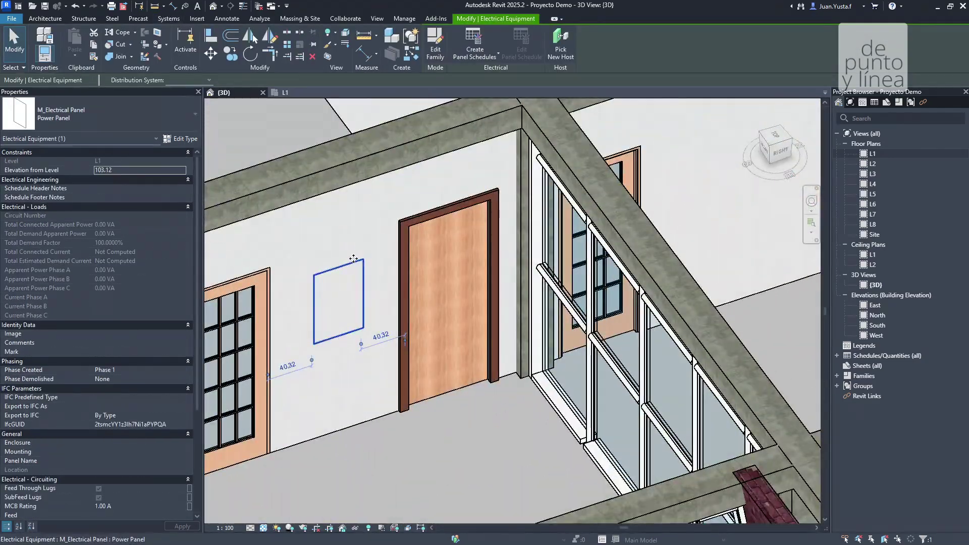
{"action": "key", "text": "Escape"}
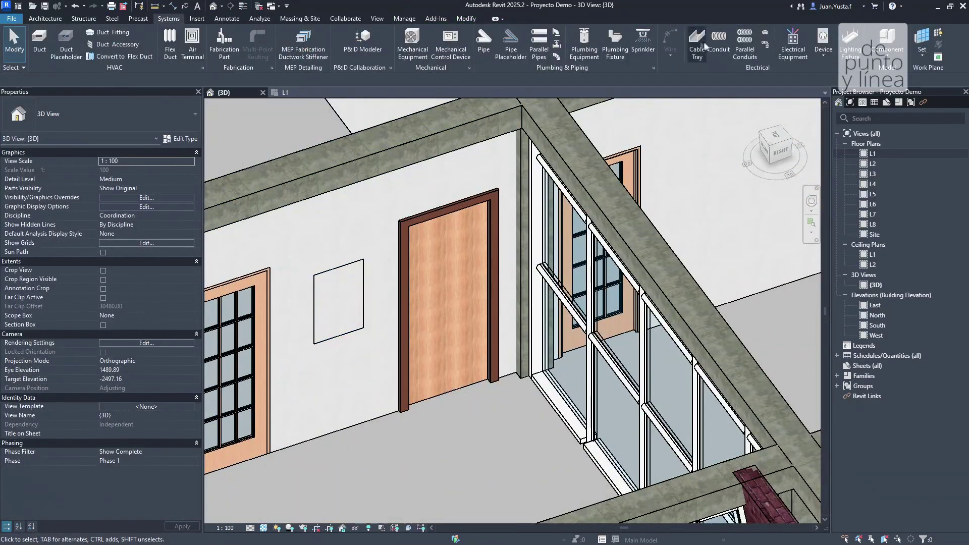
- Delete the electrical panel from the wall between the two doors
{"action": "left_click", "coordinate": [46, 19]}
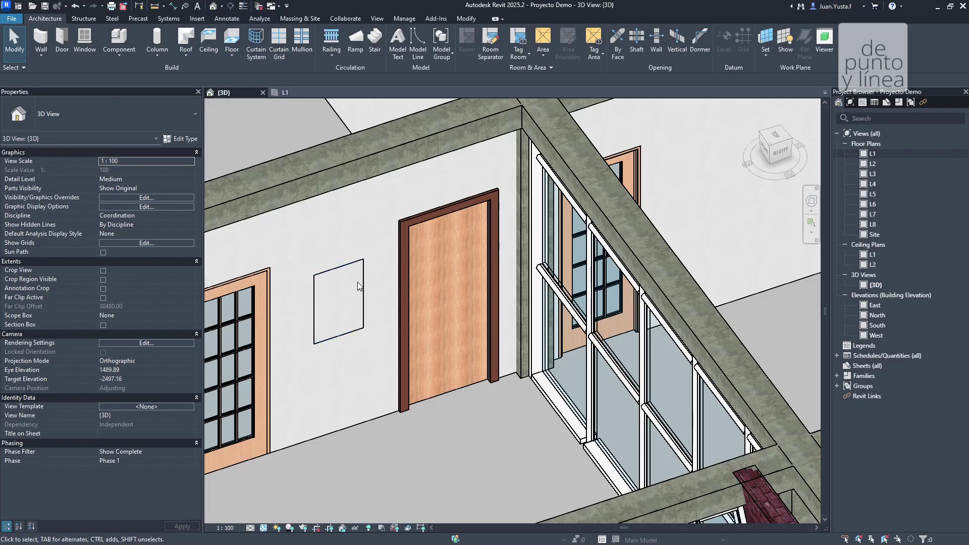
{"action": "left_click", "coordinate": [357, 269]}
{"action": "key", "text": "Delete"}
{"action": "scroll", "coordinate": [341, 313], "scroll_direction": "down", "scroll_amount": 5}
{"action": "middle_click_drag", "start_coordinate": [341, 312], "coordinate": [390, 365], "text": "shift"}
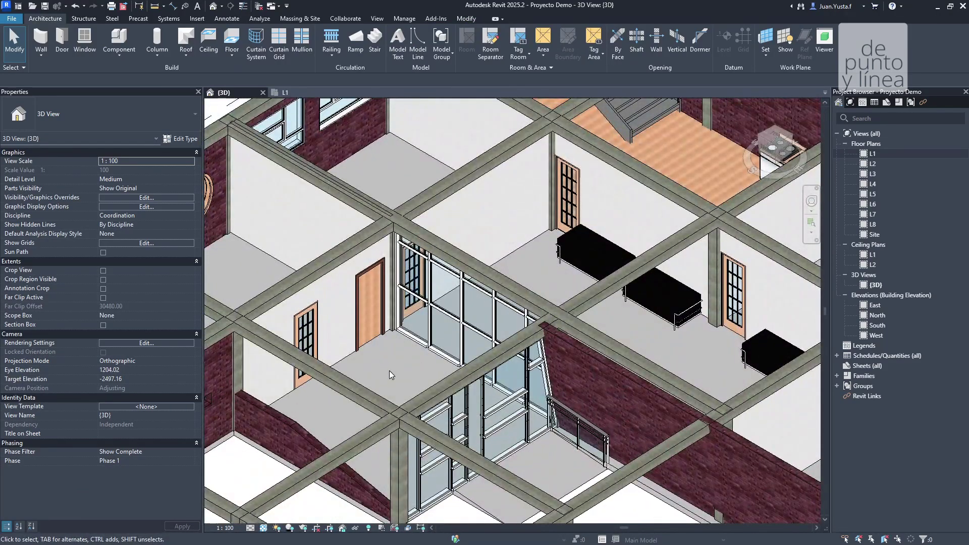
{"action": "scroll", "coordinate": [391, 375], "scroll_direction": "down", "scroll_amount": 4}
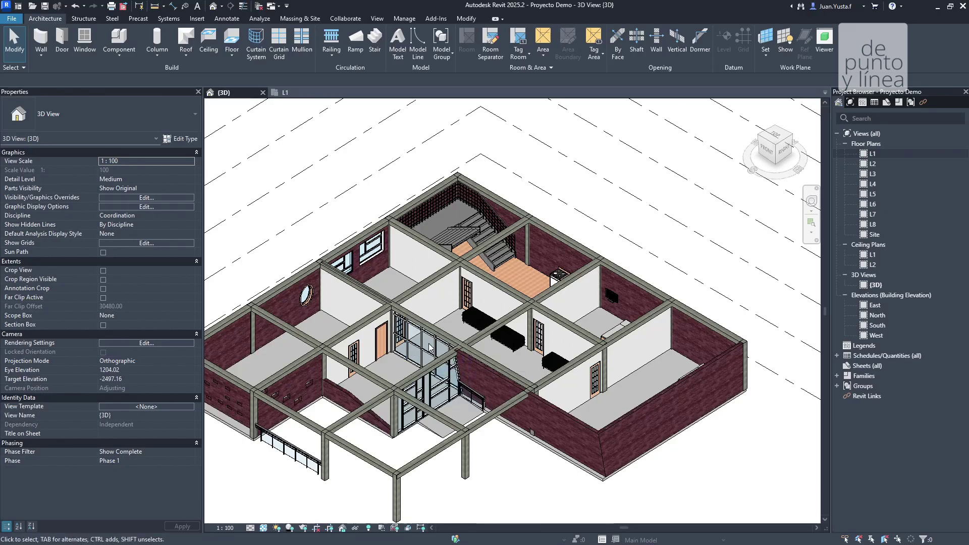
{"action": "scroll", "coordinate": [418, 353], "scroll_direction": "down", "scroll_amount": 3}
{"action": "middle_click_drag", "start_coordinate": [492, 370], "coordinate": [455, 328], "text": "shift"}
{"action": "scroll", "coordinate": [427, 334], "scroll_direction": "up", "scroll_amount": 5}
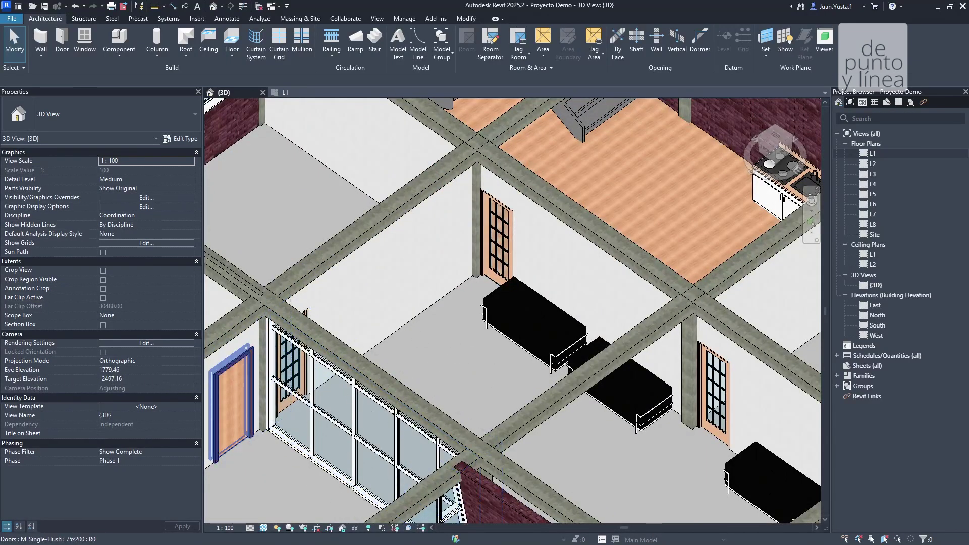
- Switch to the web browser and view the BIMobject and Bimtool home pages and their web addresses
{"action": "key", "text": "alt+Tab"}
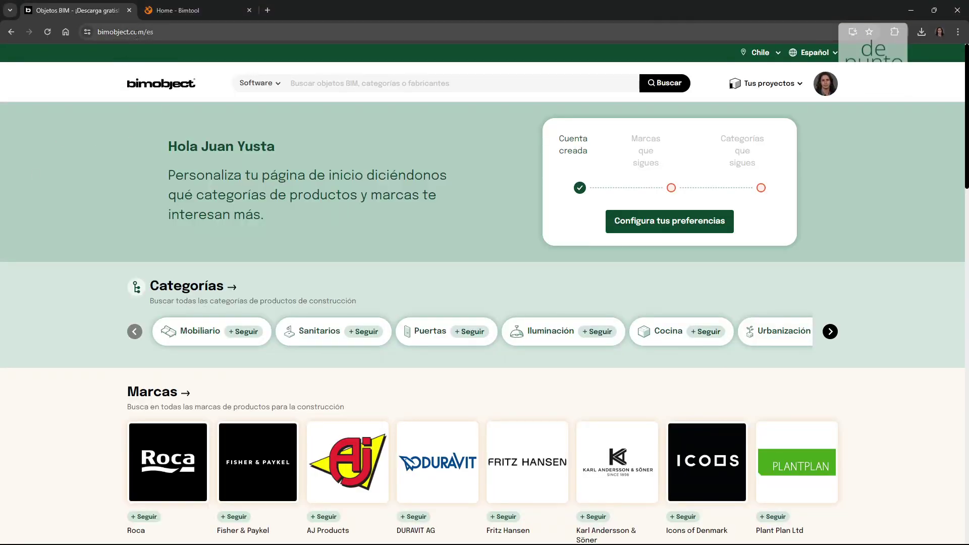
{"action": "left_click", "coordinate": [158, 33]}
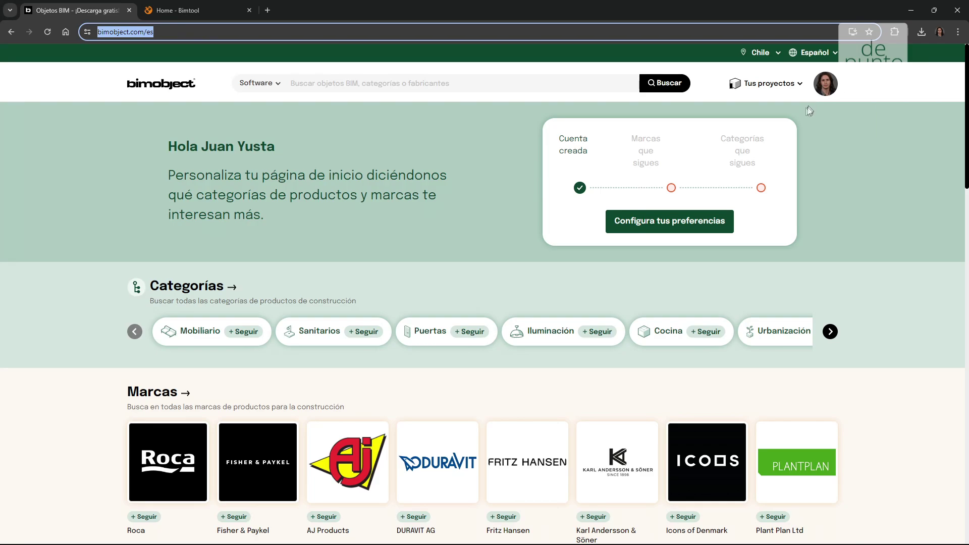
{"action": "left_click", "coordinate": [200, 15]}
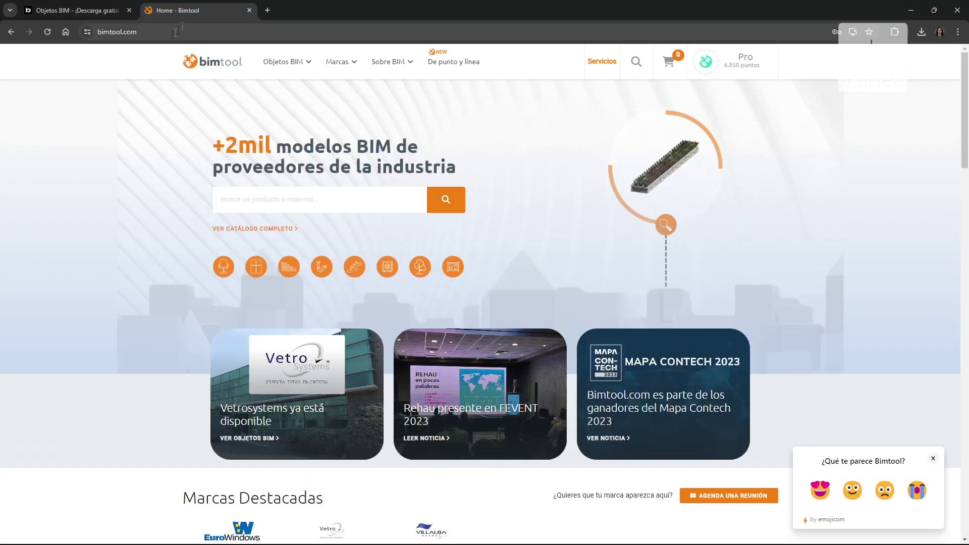
{"action": "left_click", "coordinate": [201, 35]}
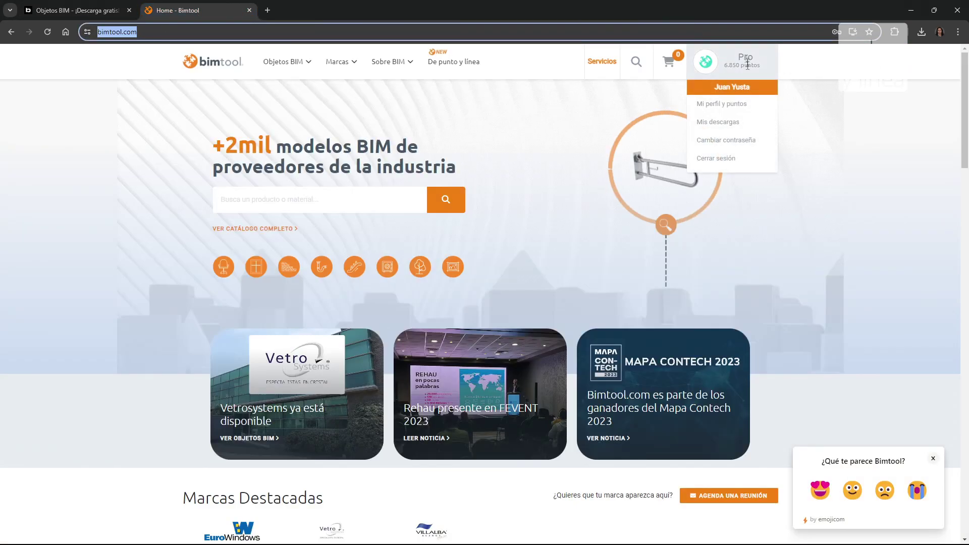
- Return to the BIMobject home page and look through its categories, brands and popular products
{"action": "left_click", "coordinate": [81, 11]}
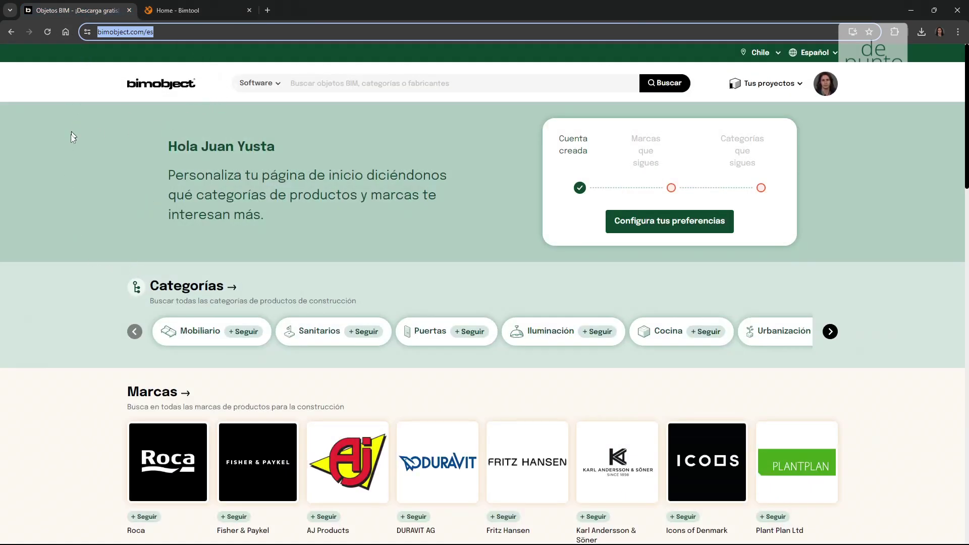
{"action": "scroll", "coordinate": [72, 156], "scroll_direction": "down", "scroll_amount": 3}
{"action": "scroll", "coordinate": [73, 156], "scroll_direction": "up", "scroll_amount": 3}
{"action": "scroll", "coordinate": [84, 208], "scroll_direction": "down", "scroll_amount": 2}
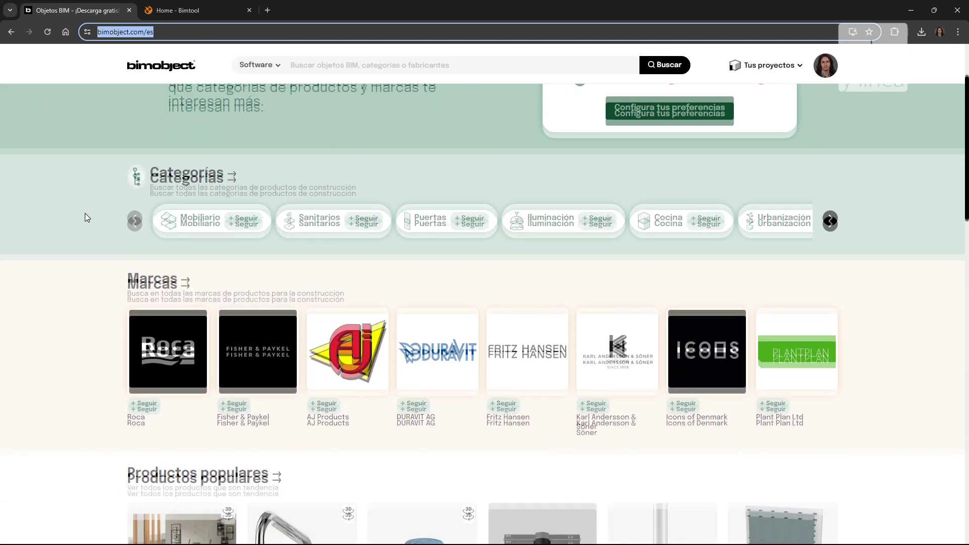
{"action": "scroll", "coordinate": [85, 218], "scroll_direction": "down", "scroll_amount": 3}
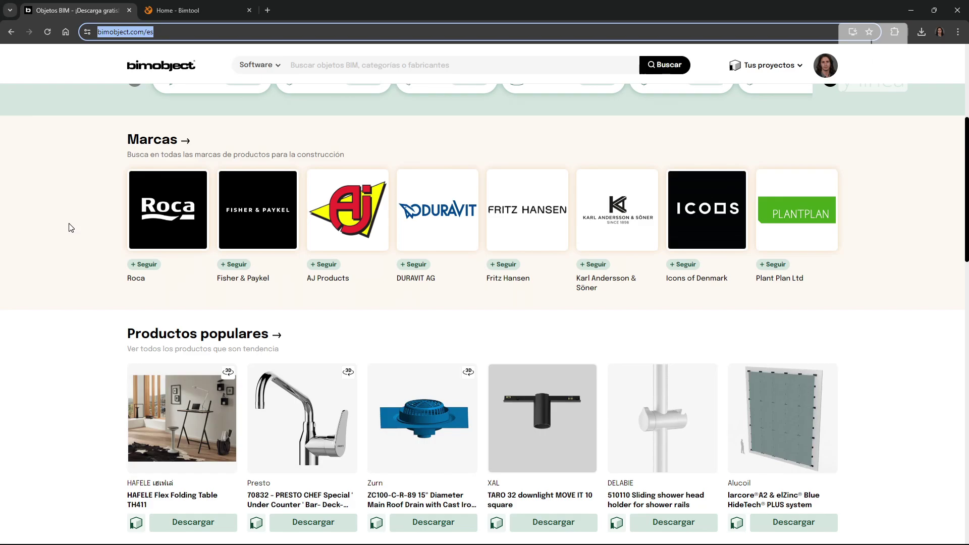
{"action": "scroll", "coordinate": [126, 180], "scroll_direction": "up", "scroll_amount": 2}
{"action": "scroll", "coordinate": [136, 184], "scroll_direction": "down", "scroll_amount": 3}
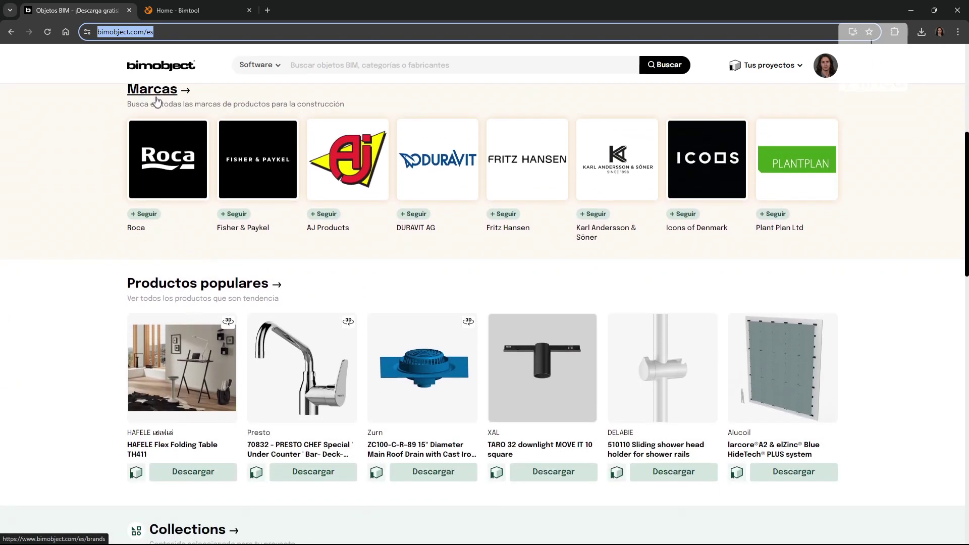
{"action": "scroll", "coordinate": [150, 191], "scroll_direction": "up", "scroll_amount": 2}
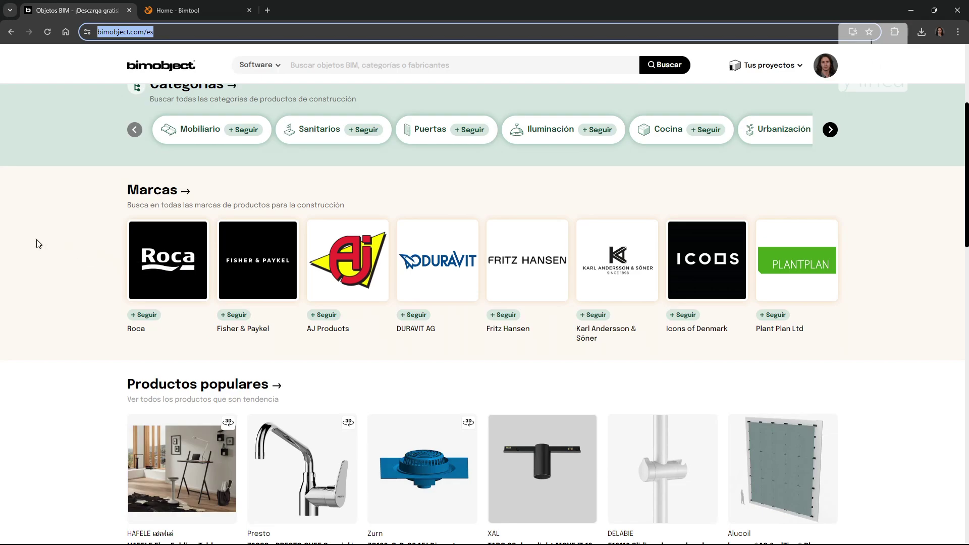
{"action": "scroll", "coordinate": [43, 245], "scroll_direction": "up", "scroll_amount": 4}
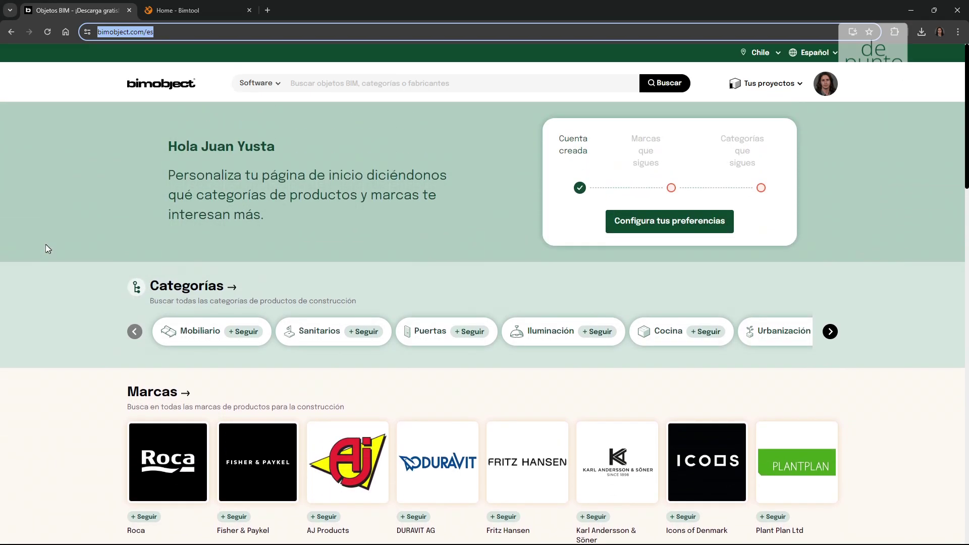
{"action": "scroll", "coordinate": [592, 237], "scroll_direction": "down", "scroll_amount": 2}
{"action": "scroll", "coordinate": [304, 235], "scroll_direction": "up", "scroll_amount": 1}
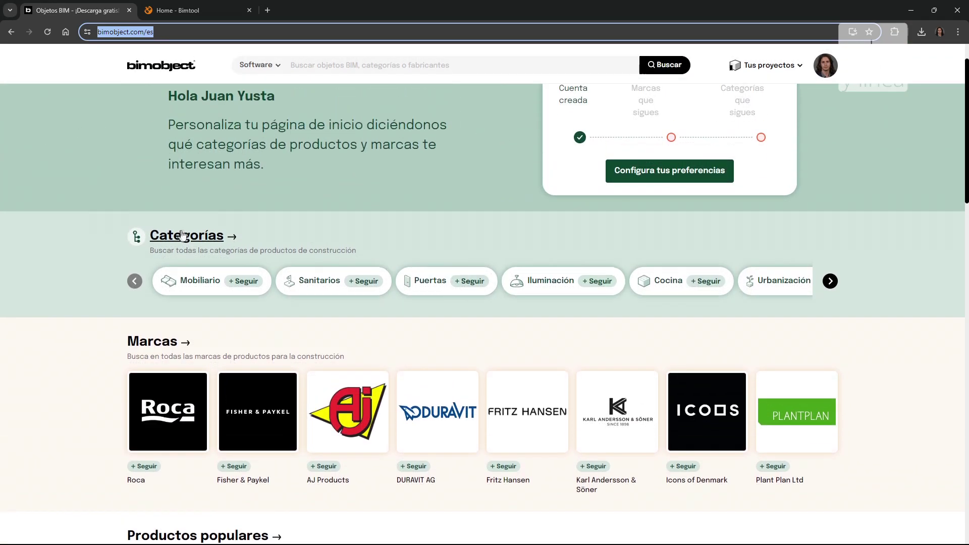
- Open the Mobiliario category and look over its product list
{"action": "left_click", "coordinate": [199, 283]}
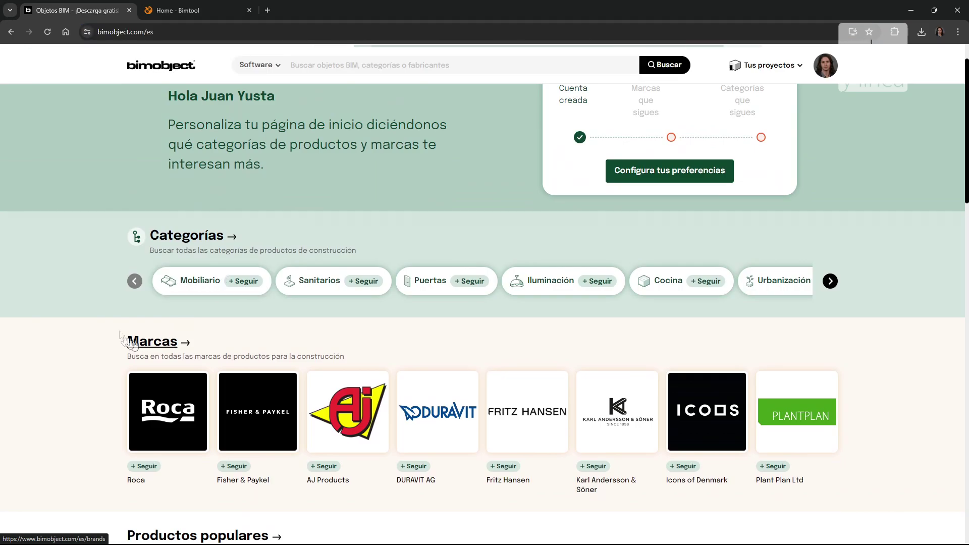
{"action": "scroll", "coordinate": [507, 355], "scroll_direction": "down", "scroll_amount": 5}
{"action": "scroll", "coordinate": [435, 362], "scroll_direction": "down", "scroll_amount": 6}
{"action": "scroll", "coordinate": [435, 368], "scroll_direction": "down", "scroll_amount": 6}
{"action": "scroll", "coordinate": [437, 368], "scroll_direction": "up", "scroll_amount": 13}
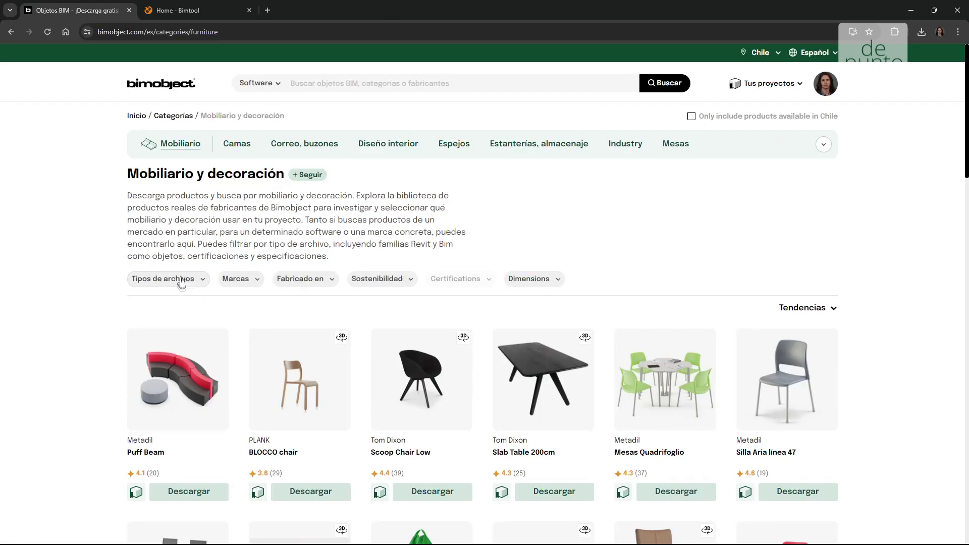
- Filter the furniture products by the Revit file type
{"action": "left_click", "coordinate": [182, 282]}
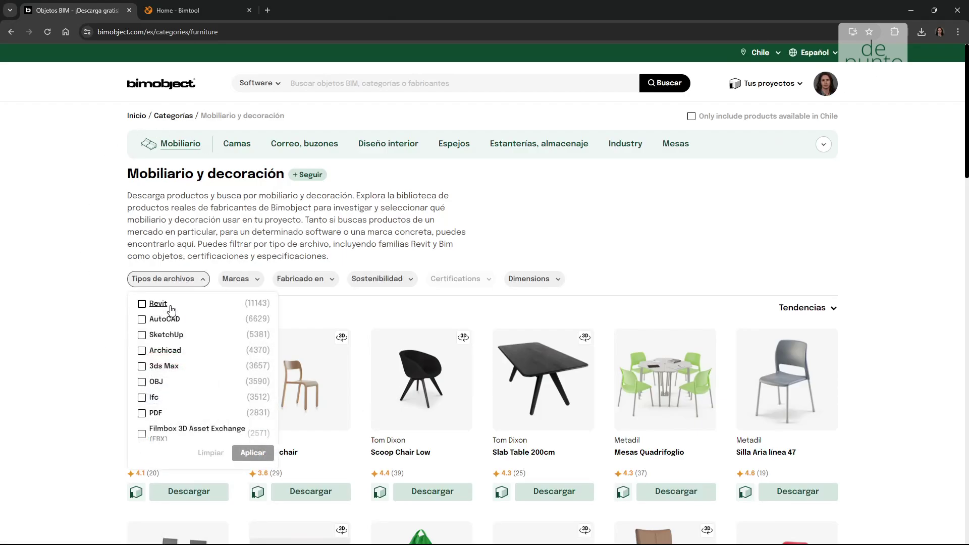
{"action": "left_click", "coordinate": [142, 304]}
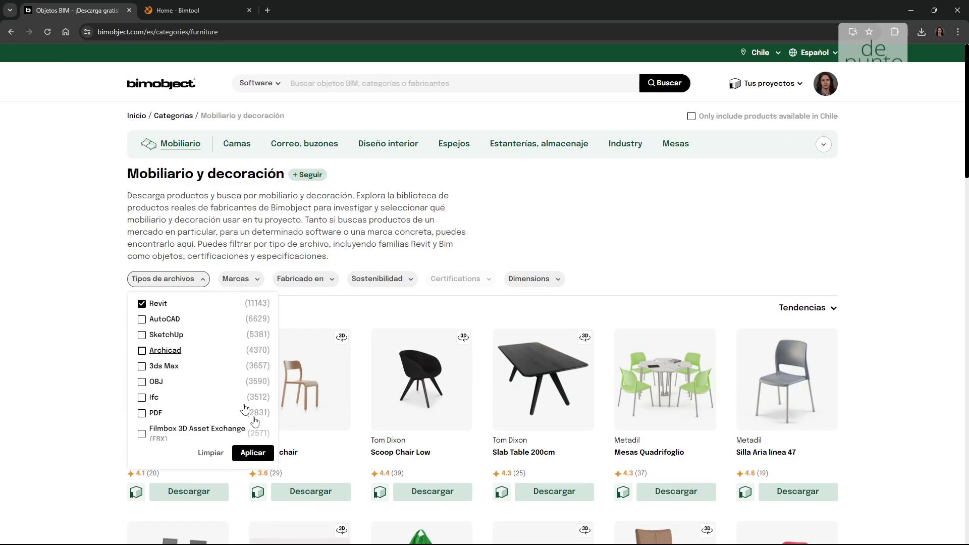
{"action": "left_click", "coordinate": [253, 453]}
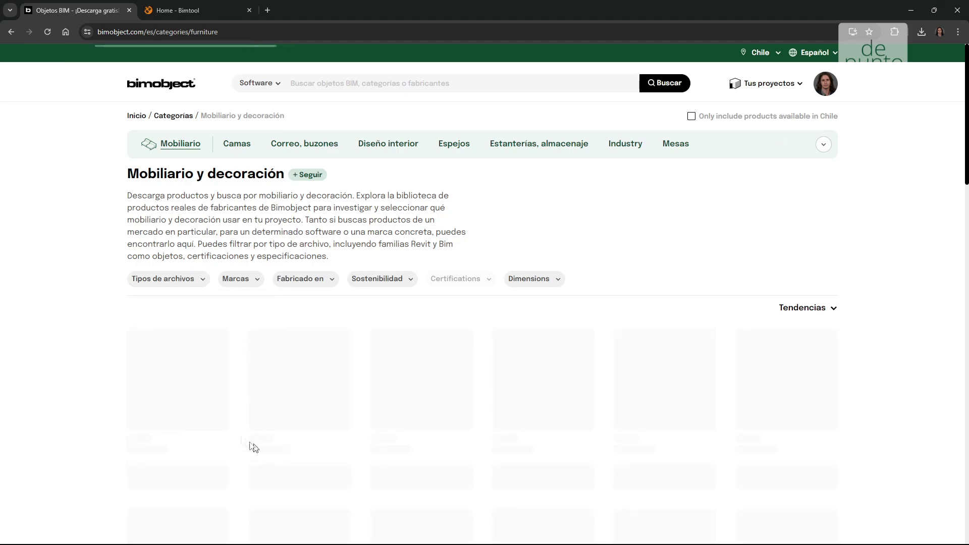
- Look through the brands offered in the Marcas filter and close it without choosing any
{"action": "left_click", "coordinate": [251, 278]}
{"action": "scroll", "coordinate": [263, 404], "scroll_direction": "down", "scroll_amount": 5}
{"action": "scroll", "coordinate": [271, 391], "scroll_direction": "down", "scroll_amount": 5}
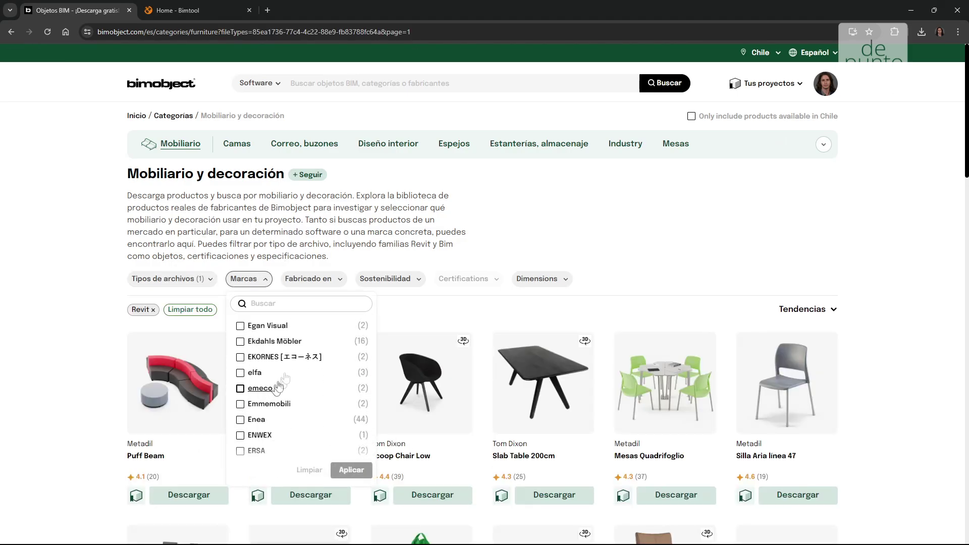
{"action": "left_click", "coordinate": [650, 244]}
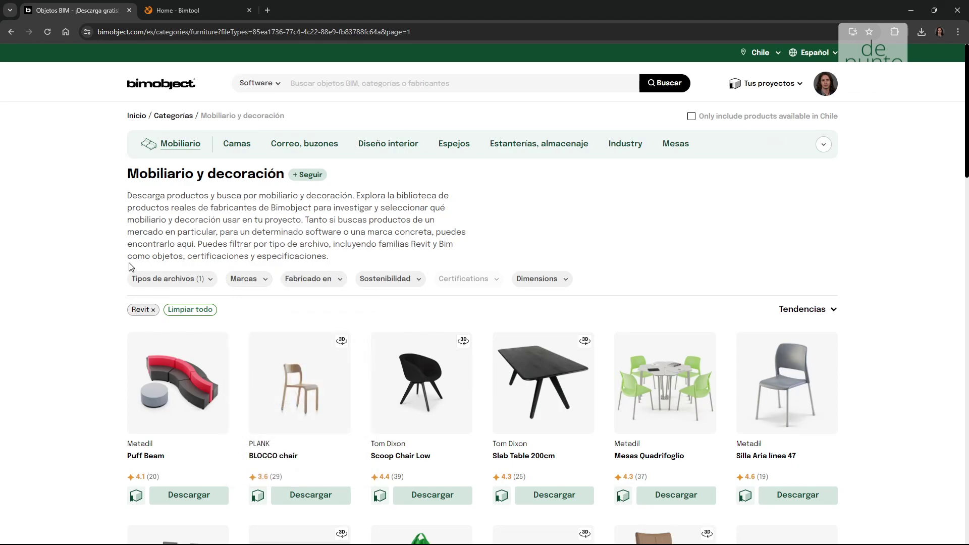
- Browse the filtered furniture products, continuing to page 2 of the results
{"action": "scroll", "coordinate": [131, 267], "scroll_direction": "down", "scroll_amount": 8}
{"action": "scroll", "coordinate": [86, 277], "scroll_direction": "down", "scroll_amount": 15}
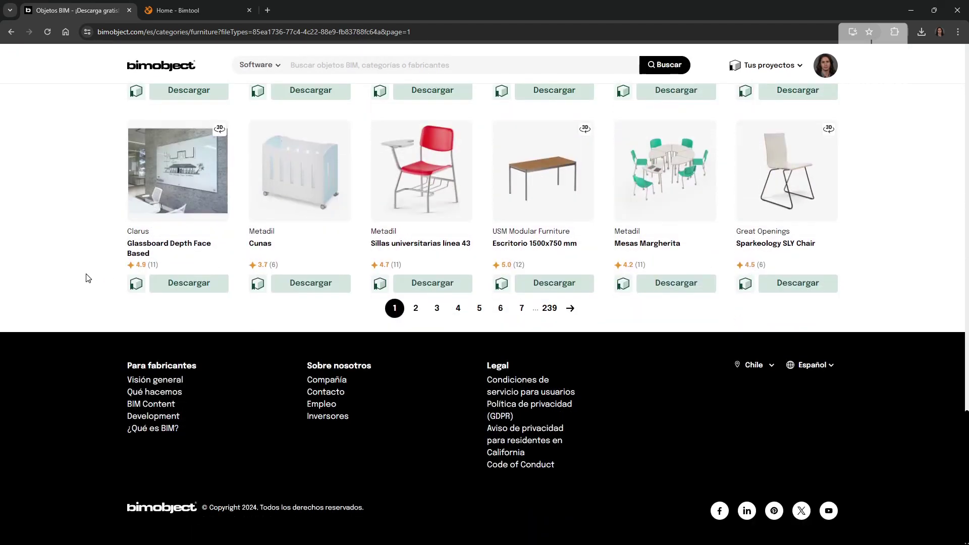
{"action": "left_click", "coordinate": [415, 308]}
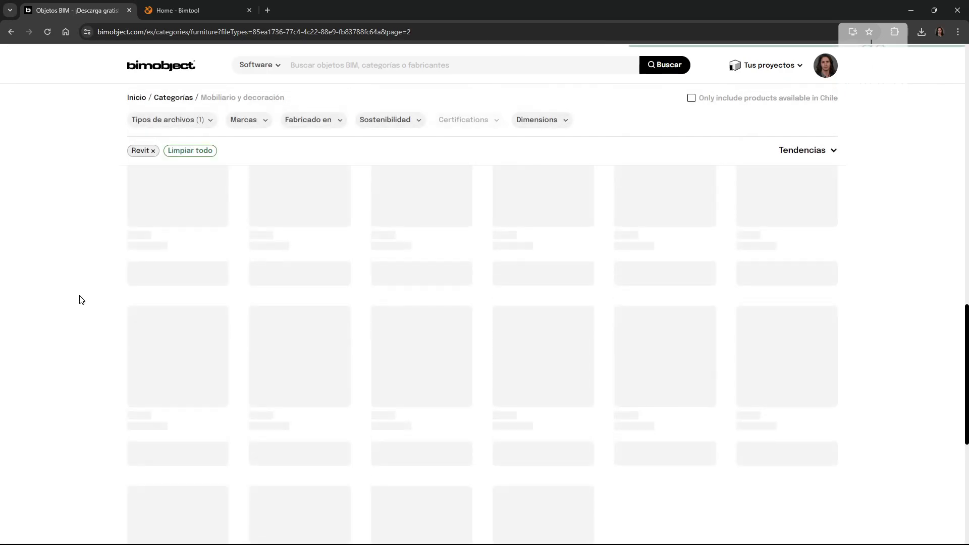
{"action": "scroll", "coordinate": [80, 299], "scroll_direction": "down", "scroll_amount": 7}
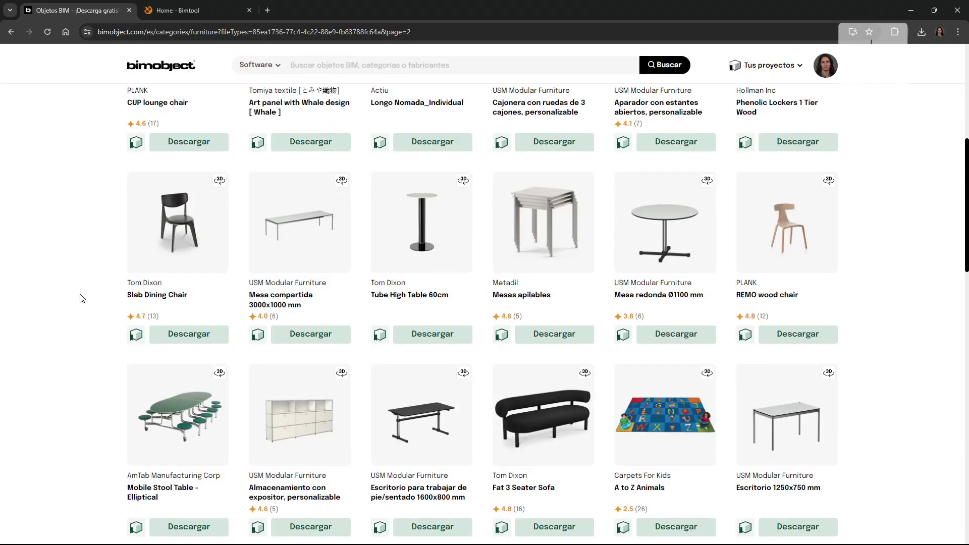
{"action": "scroll", "coordinate": [80, 299], "scroll_direction": "down", "scroll_amount": 8}
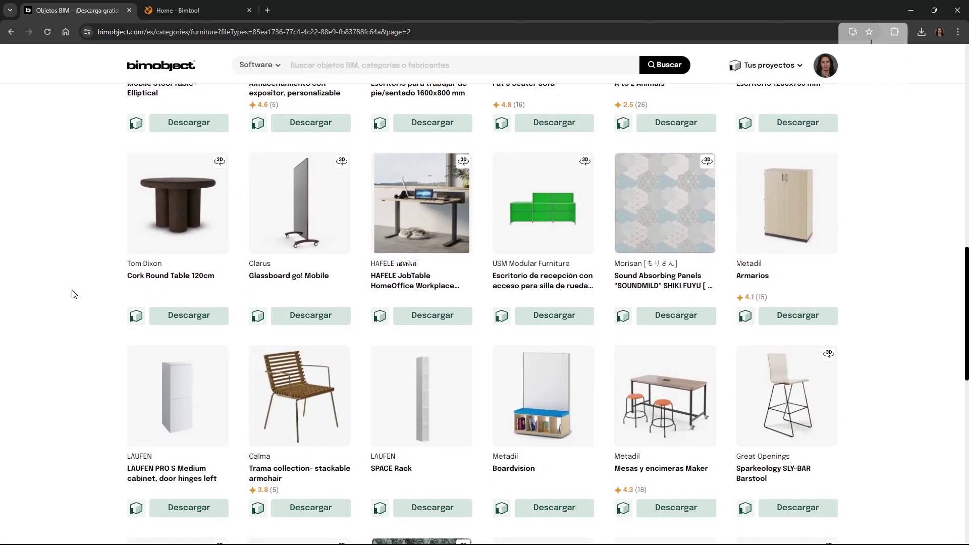
{"action": "scroll", "coordinate": [74, 294], "scroll_direction": "down", "scroll_amount": 3}
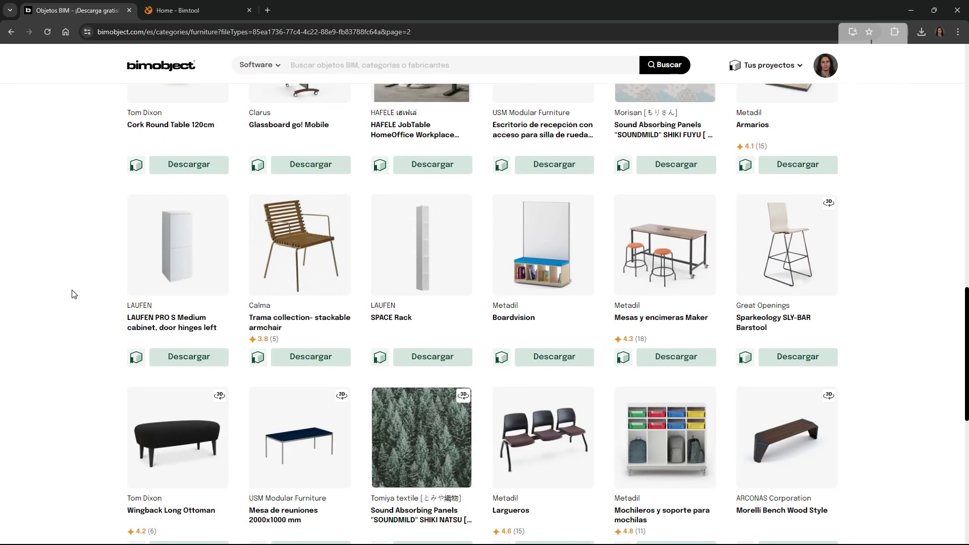
- Open the Trama collection stackable armchair product and download only its Revit file, trama_collection_stackable_armchair.rfa
{"action": "left_click", "coordinate": [284, 242]}
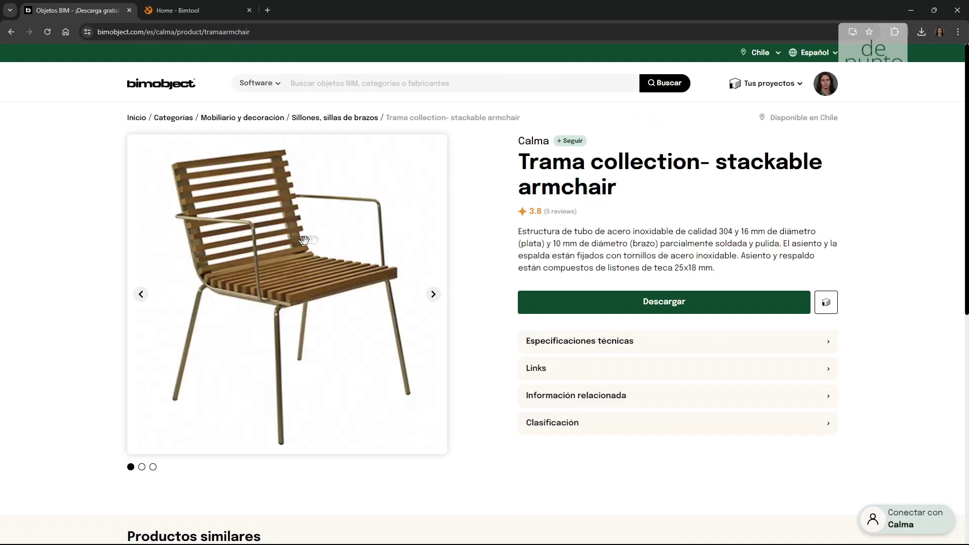
{"action": "left_click", "coordinate": [655, 299]}
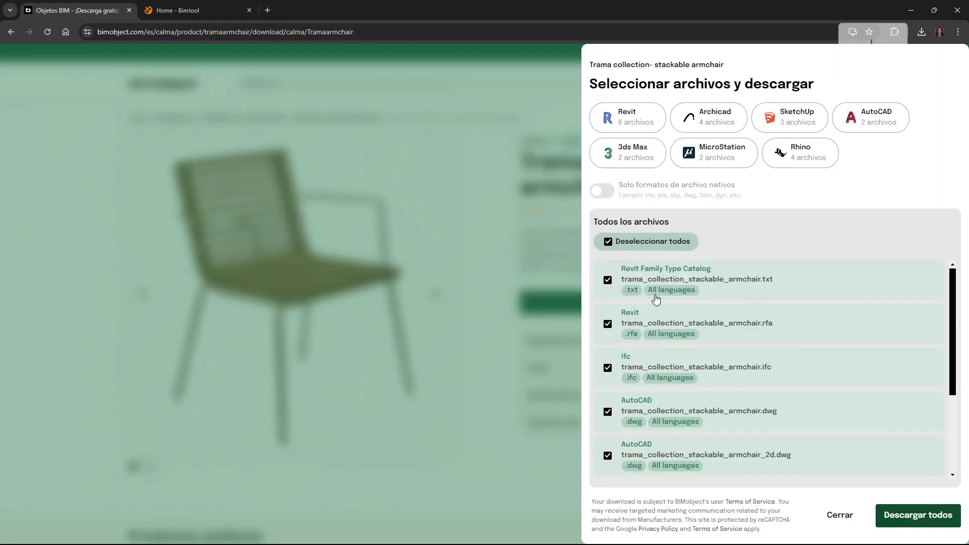
{"action": "left_click", "coordinate": [607, 242]}
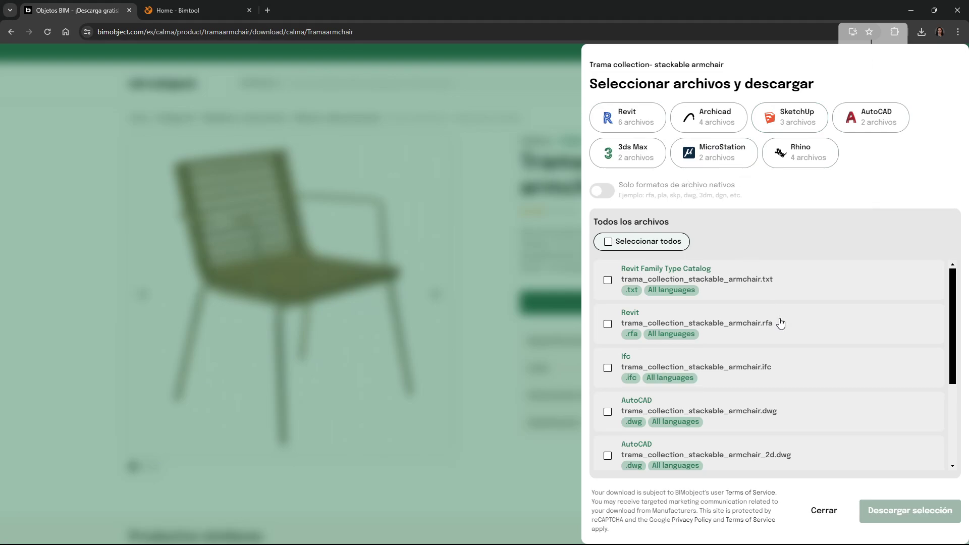
{"action": "left_click", "coordinate": [608, 324]}
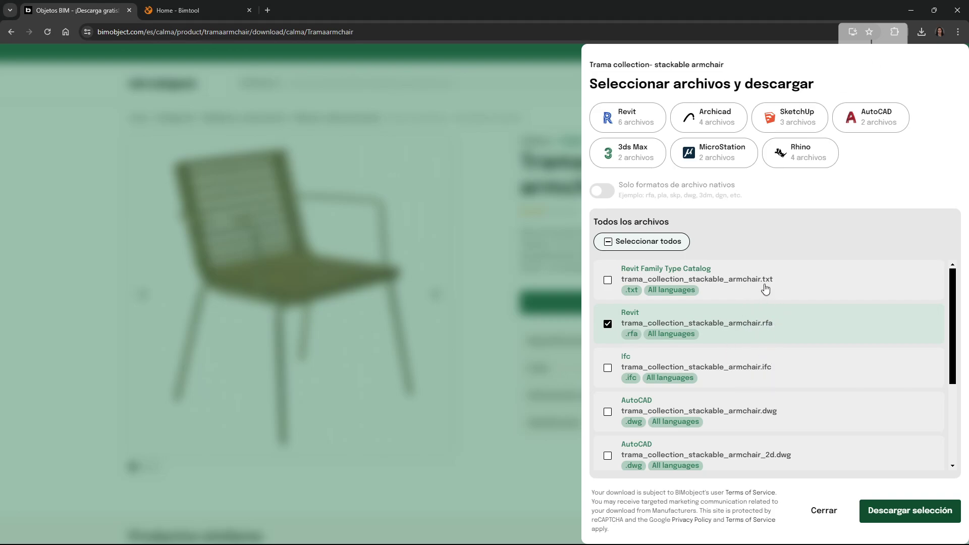
{"action": "scroll", "coordinate": [767, 374], "scroll_direction": "down", "scroll_amount": 3}
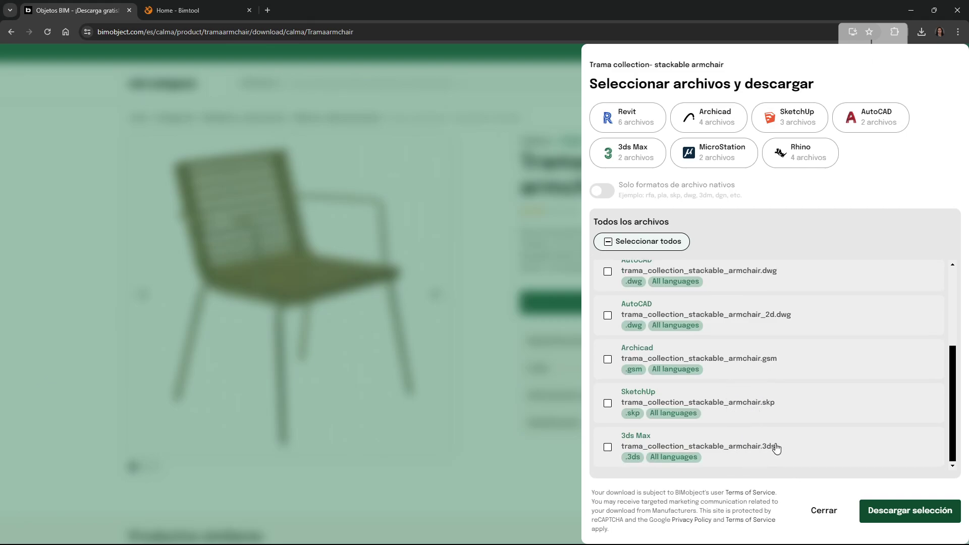
{"action": "scroll", "coordinate": [776, 448], "scroll_direction": "up", "scroll_amount": 3}
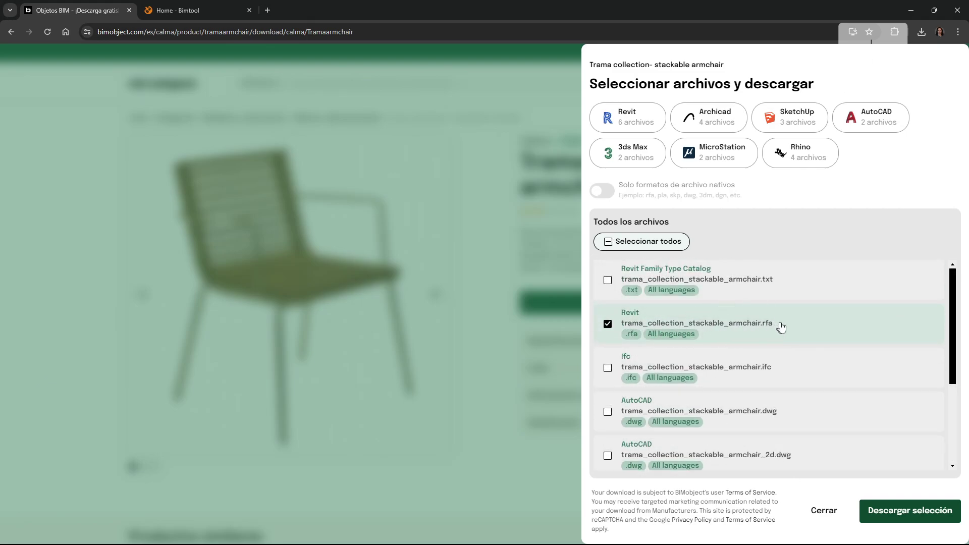
{"action": "left_click", "coordinate": [914, 512]}
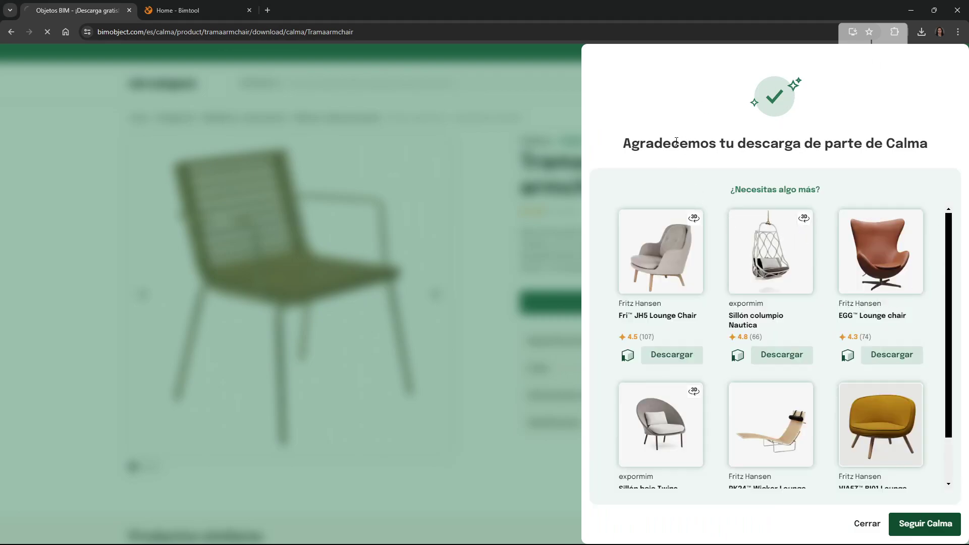
{"action": "left_click", "coordinate": [912, 31]}
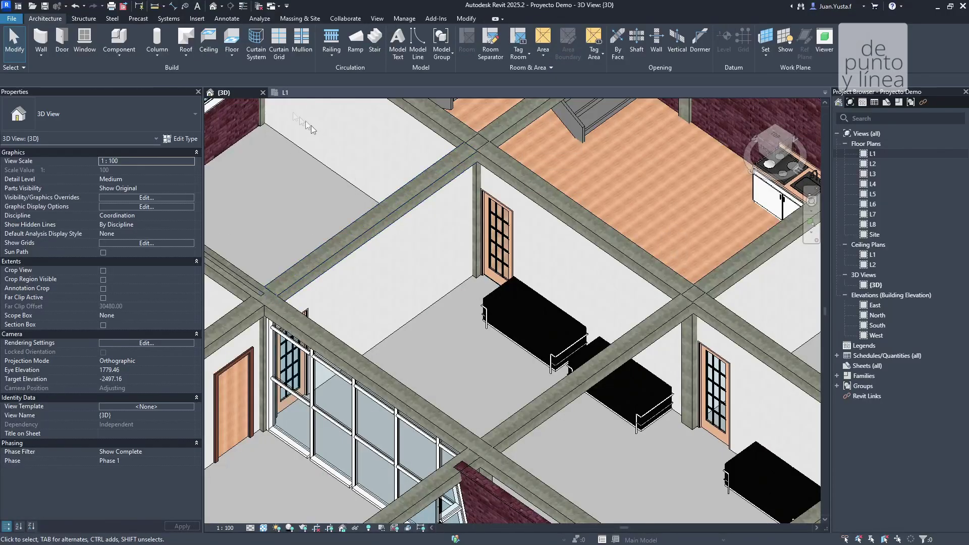
- Switch to Revit and load the trama_collection_stackable_armchair family from the Descargas folder for component placement
{"action": "left_click", "coordinate": [127, 36]}
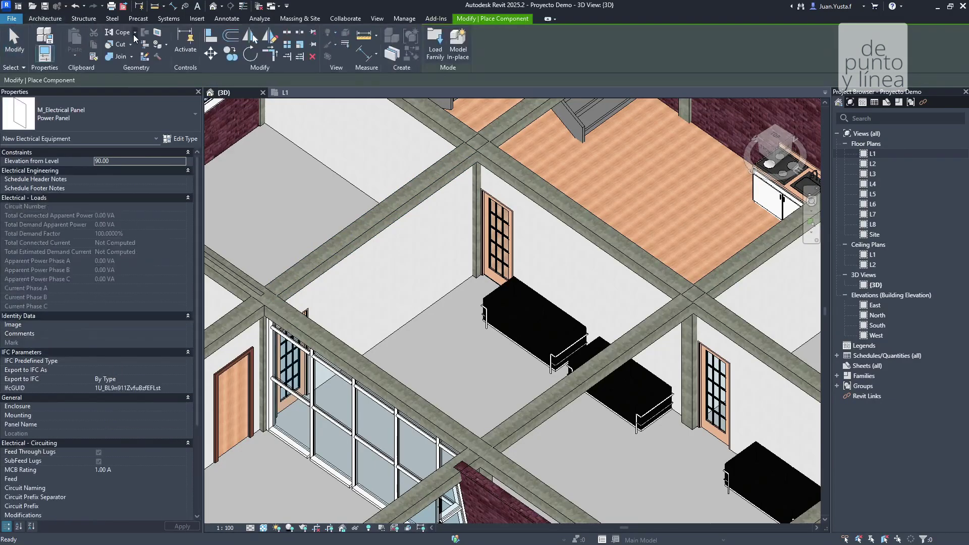
{"action": "left_click", "coordinate": [436, 51]}
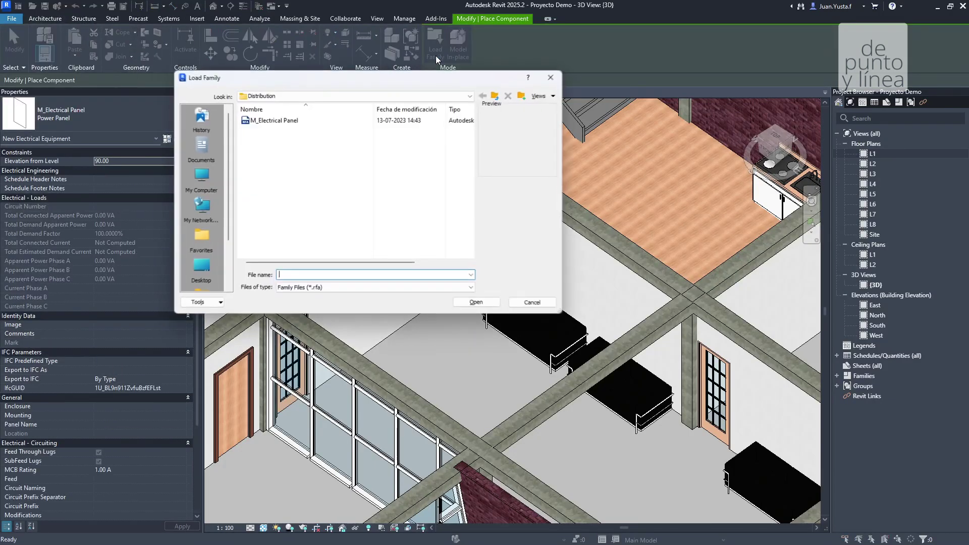
{"action": "left_click", "coordinate": [295, 94]}
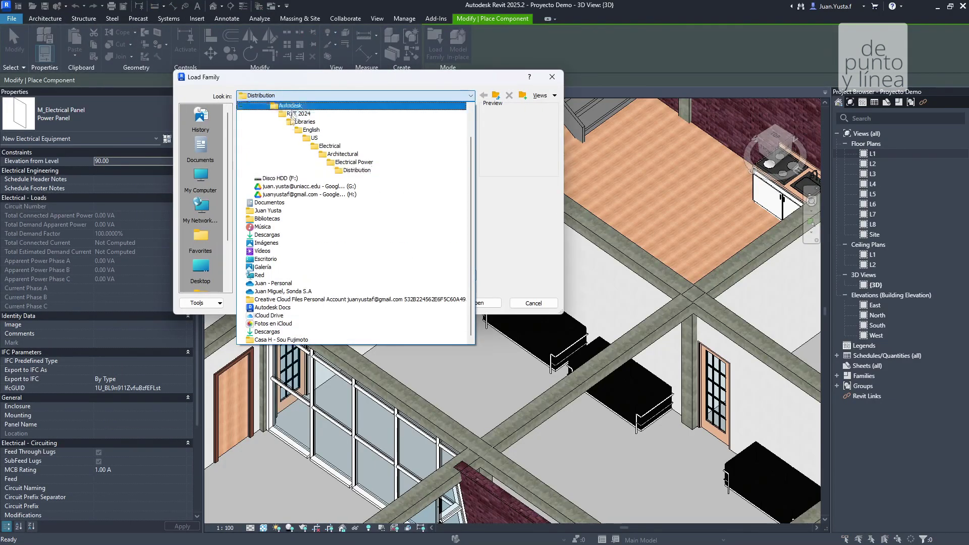
{"action": "left_click", "coordinate": [269, 235]}
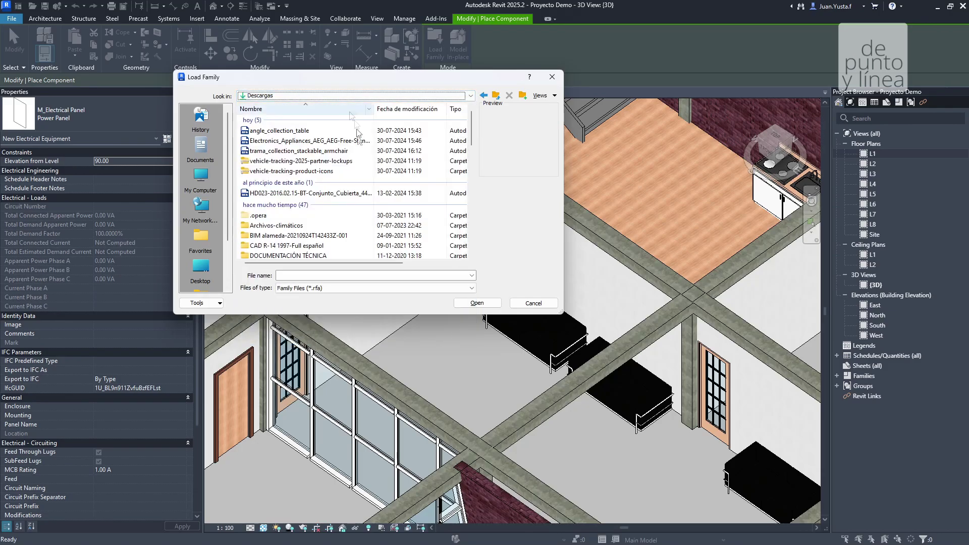
{"action": "left_click", "coordinate": [284, 131]}
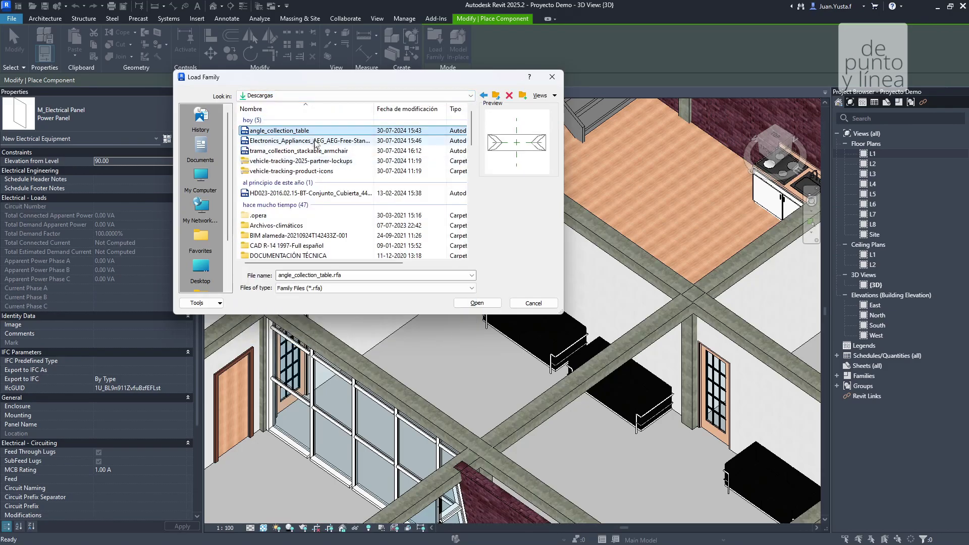
{"action": "left_click", "coordinate": [407, 109]}
{"action": "left_click", "coordinate": [271, 131]}
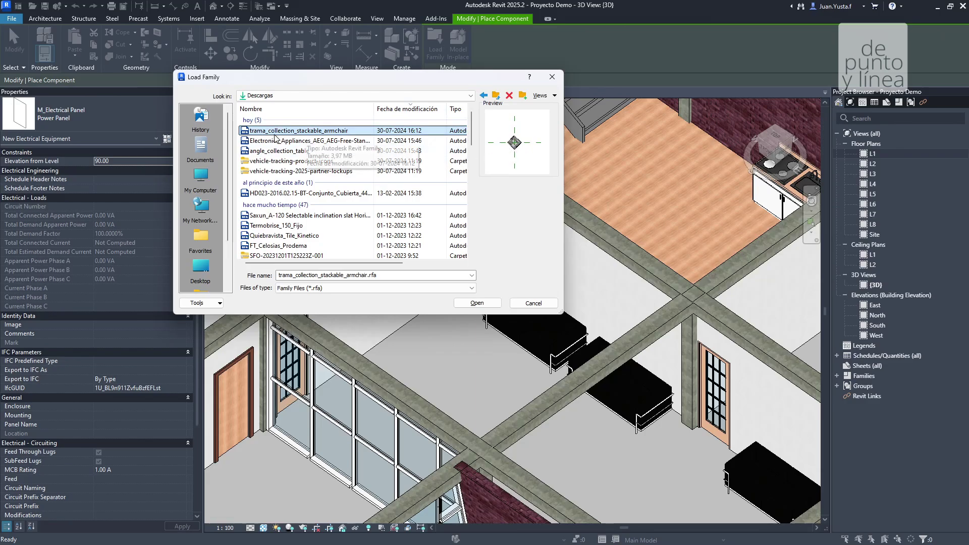
{"action": "left_click", "coordinate": [480, 307]}
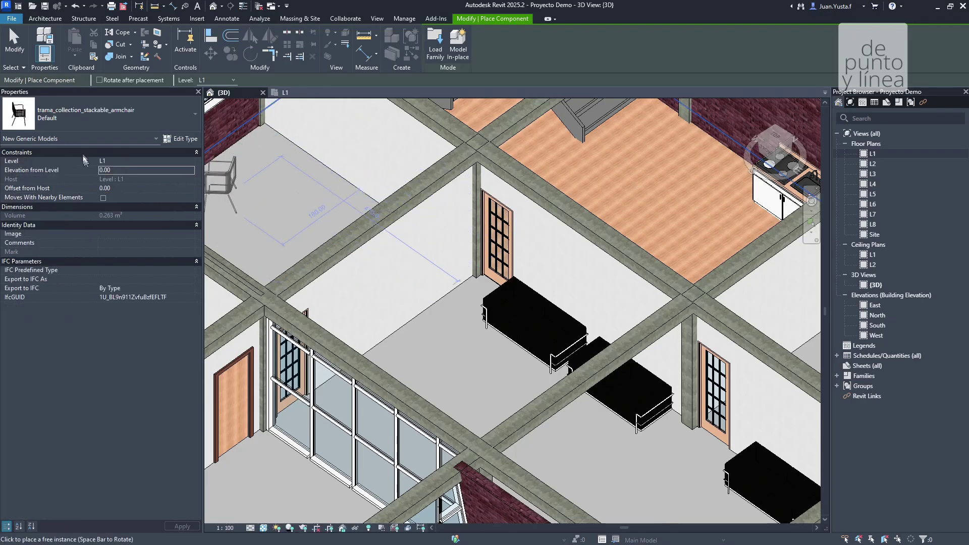
- Place one armchair on level L1 in the room corner beside the brick wall with windows, and end the placement
{"action": "middle_click_drag", "start_coordinate": [277, 162], "coordinate": [348, 223]}
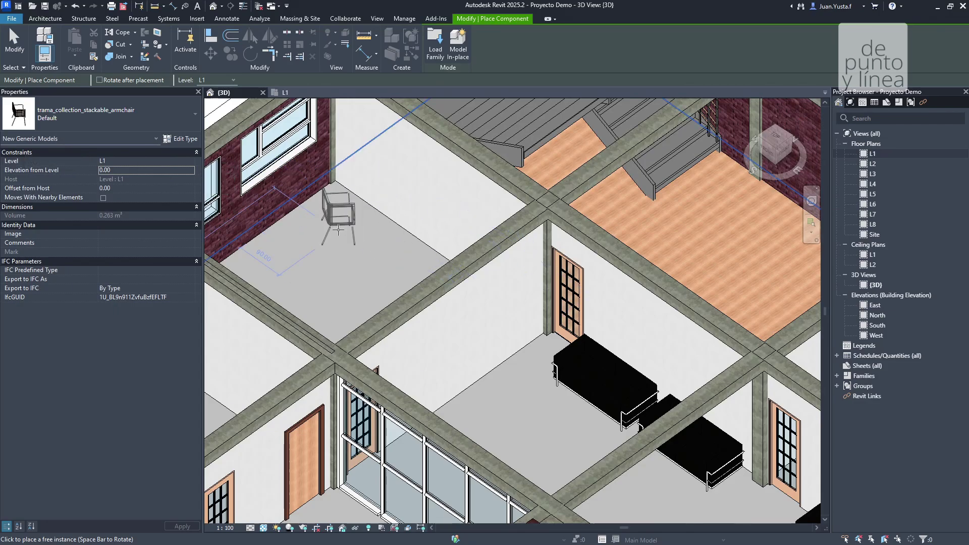
{"action": "scroll", "coordinate": [338, 230], "scroll_direction": "up", "scroll_amount": 4}
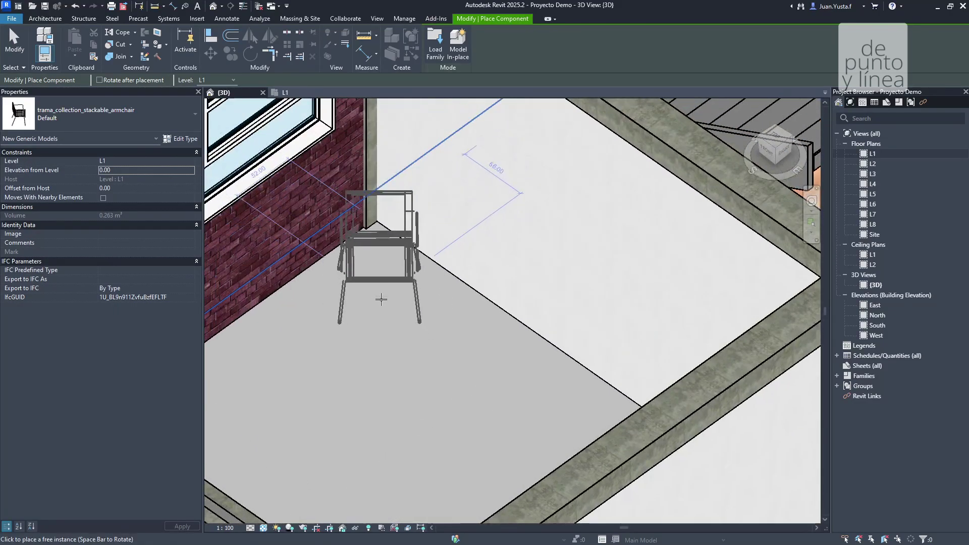
{"action": "left_click", "coordinate": [375, 304]}
{"action": "key", "text": "Escape"}
- Examine the placed armchair in the 3D view from several angles and distances, both up close and within the building
{"action": "scroll", "coordinate": [454, 323], "scroll_direction": "down", "scroll_amount": 2}
{"action": "left_click", "coordinate": [378, 252]}
{"action": "scroll", "coordinate": [418, 342], "scroll_direction": "down", "scroll_amount": 3}
{"action": "scroll", "coordinate": [361, 352], "scroll_direction": "up", "scroll_amount": 1}
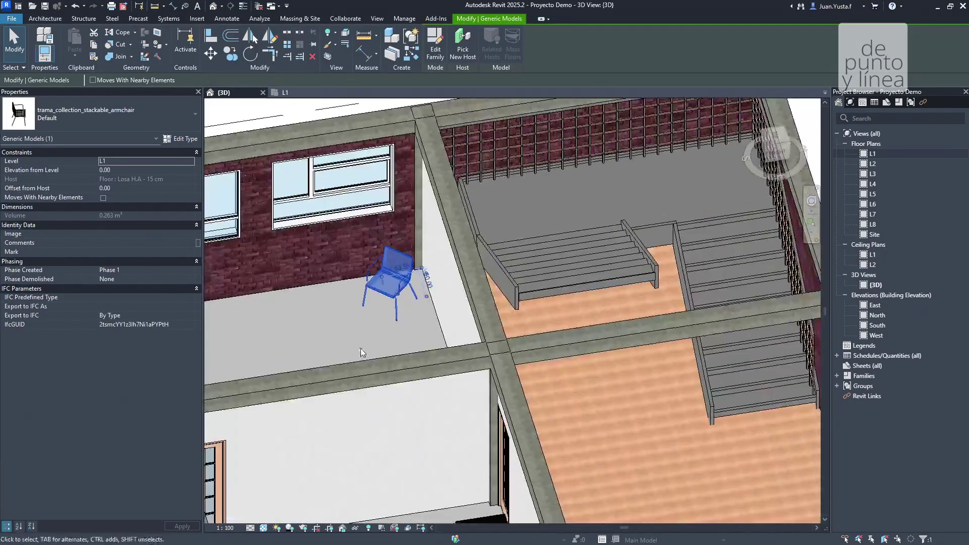
{"action": "key", "text": "Escape"}
{"action": "scroll", "coordinate": [460, 317], "scroll_direction": "up", "scroll_amount": 6}
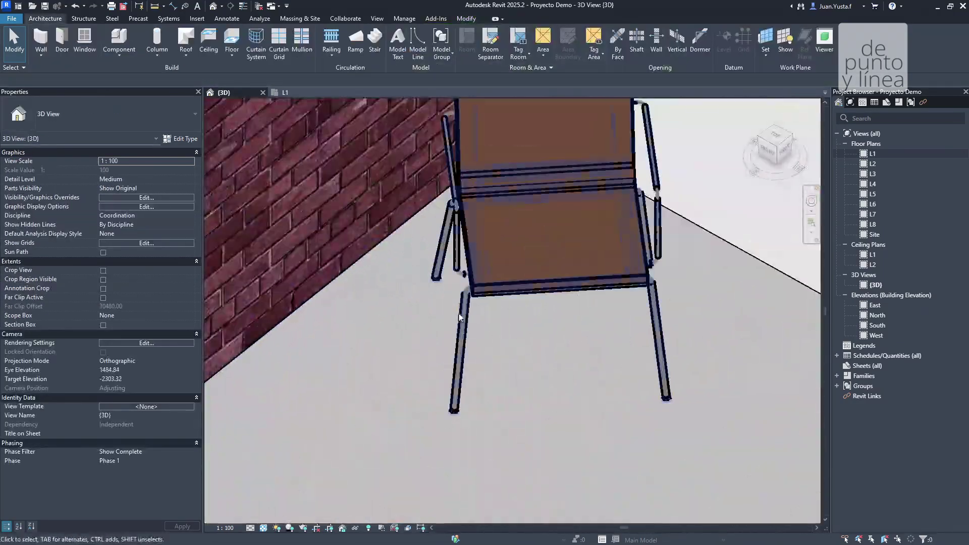
{"action": "left_click", "coordinate": [460, 317]}
{"action": "scroll", "coordinate": [454, 318], "scroll_direction": "down", "scroll_amount": 6}
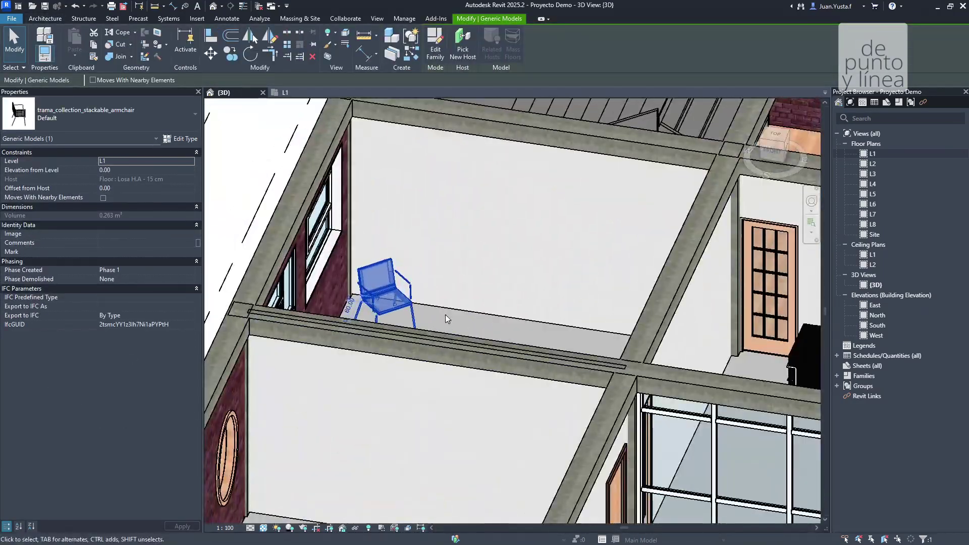
{"action": "key", "text": "Escape"}
{"action": "scroll", "coordinate": [399, 306], "scroll_direction": "up", "scroll_amount": 6}
{"action": "left_click", "coordinate": [310, 302]}
{"action": "scroll", "coordinate": [310, 303], "scroll_direction": "down", "scroll_amount": 6}
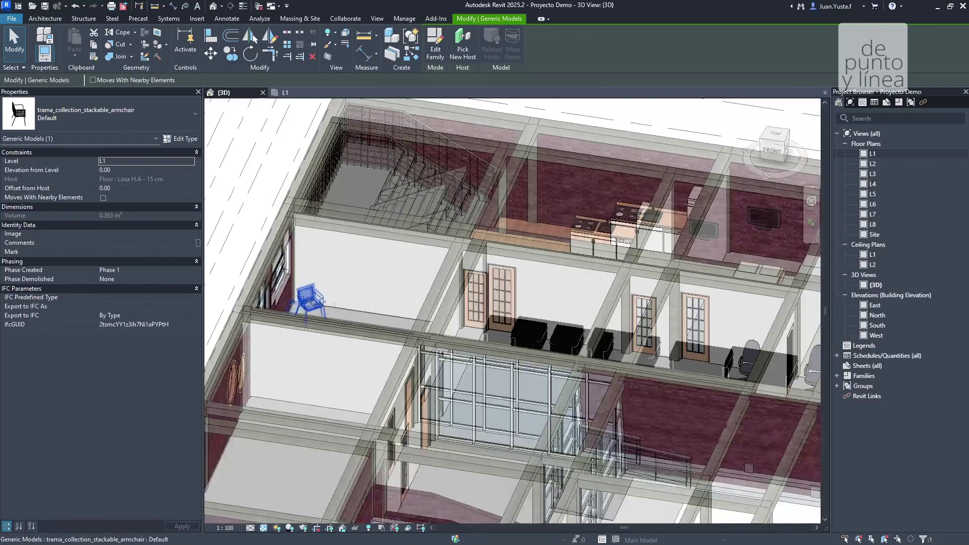
{"action": "key", "text": "Escape"}
{"action": "left_click", "coordinate": [517, 316]}
{"action": "middle_click_drag", "start_coordinate": [517, 318], "coordinate": [521, 357], "text": "shift"}
{"action": "left_click", "coordinate": [301, 305]}
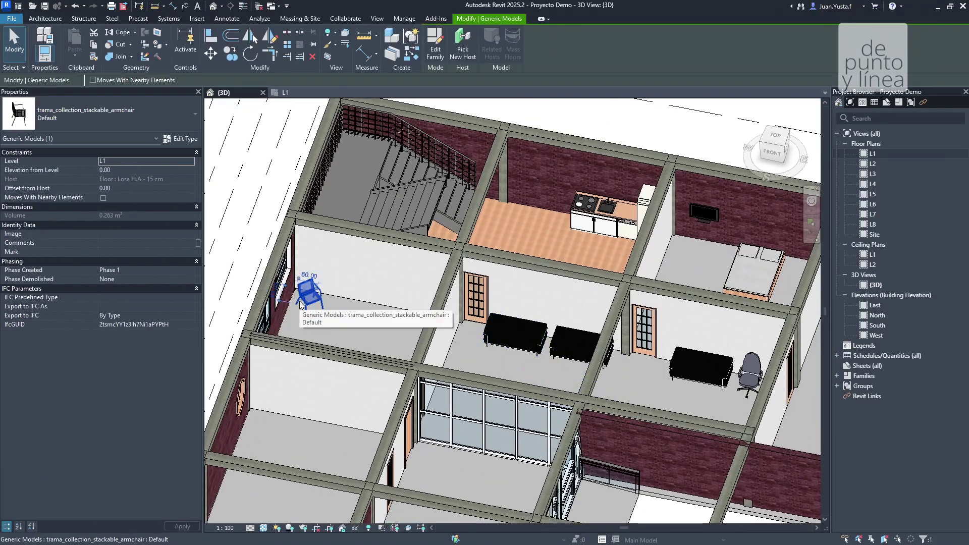
{"action": "scroll", "coordinate": [301, 304], "scroll_direction": "up", "scroll_amount": 6}
{"action": "scroll", "coordinate": [353, 303], "scroll_direction": "down", "scroll_amount": 4}
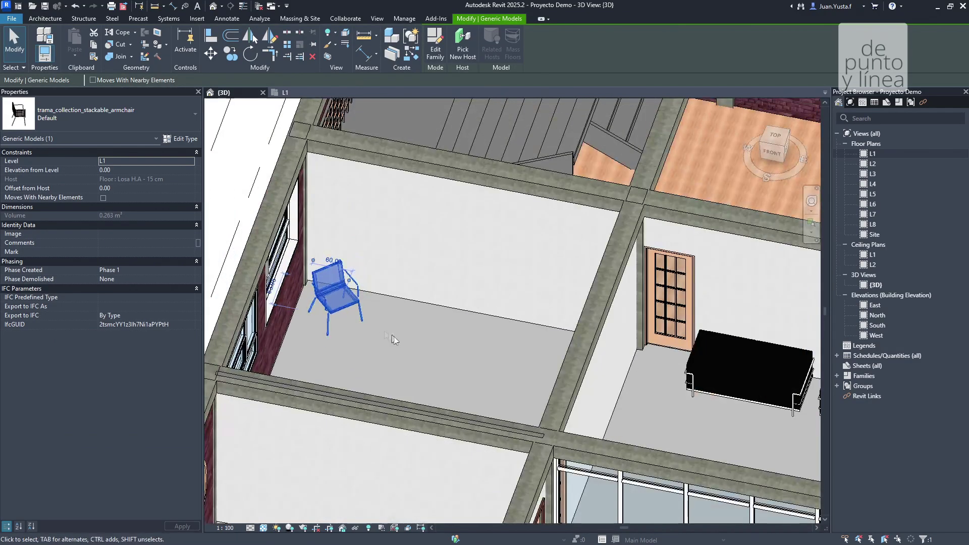
{"action": "key", "text": "Escape"}
{"action": "left_click", "coordinate": [331, 298]}
{"action": "scroll", "coordinate": [383, 323], "scroll_direction": "up", "scroll_amount": 5}
{"action": "key", "text": "Escape"}
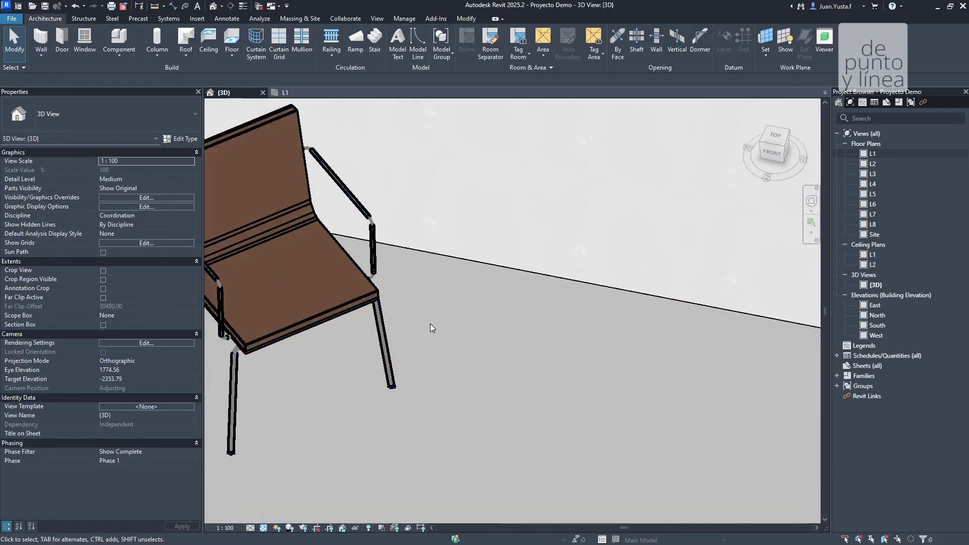
{"action": "left_click", "coordinate": [386, 353]}
{"action": "scroll", "coordinate": [361, 359], "scroll_direction": "down", "scroll_amount": 5}
{"action": "middle_click_drag", "start_coordinate": [362, 359], "coordinate": [440, 395], "text": "shift"}
{"action": "scroll", "coordinate": [380, 380], "scroll_direction": "up", "scroll_amount": 6}
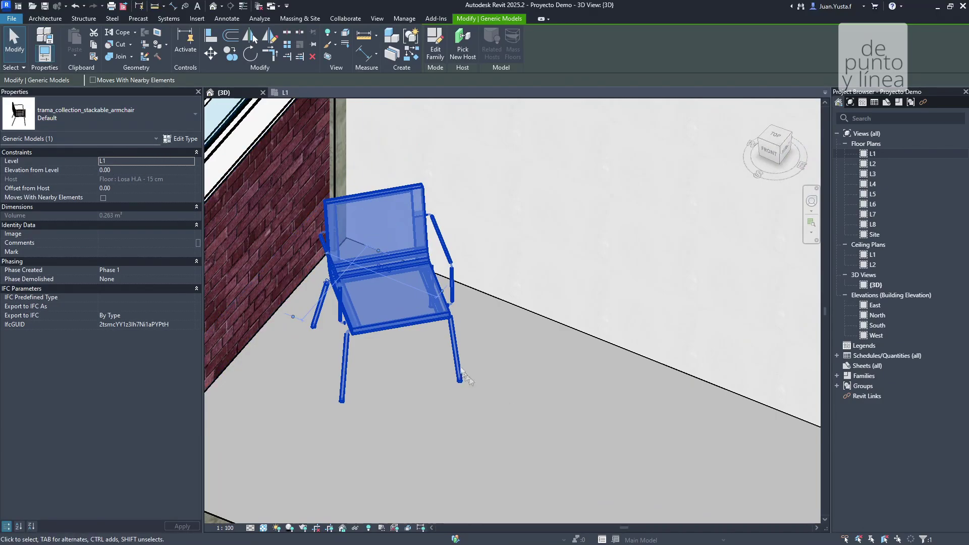
{"action": "scroll", "coordinate": [467, 377], "scroll_direction": "down", "scroll_amount": 6}
{"action": "key", "text": "Escape"}
{"action": "scroll", "coordinate": [449, 353], "scroll_direction": "up", "scroll_amount": 4}
{"action": "left_click", "coordinate": [450, 350]}
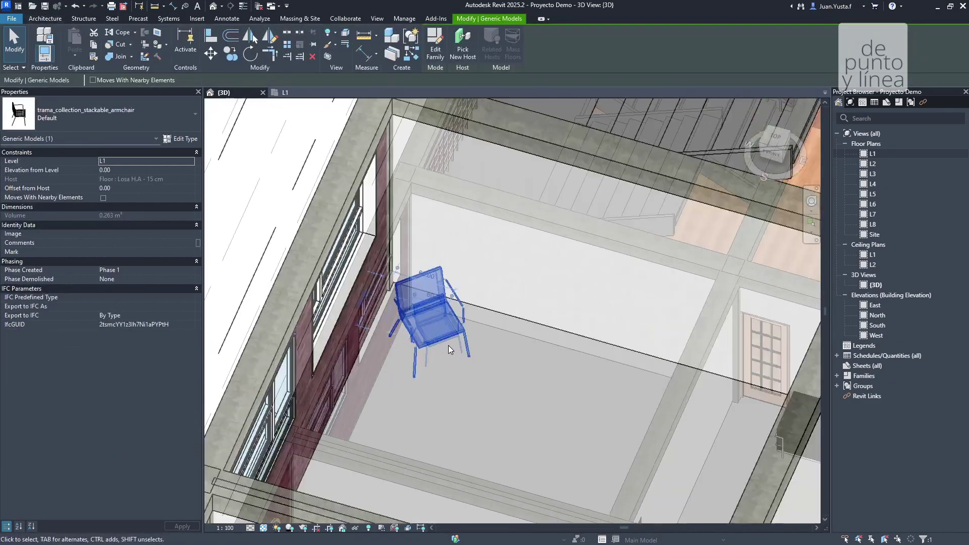
{"action": "scroll", "coordinate": [451, 349], "scroll_direction": "up", "scroll_amount": 3}
{"action": "middle_click_drag", "start_coordinate": [467, 359], "coordinate": [465, 379], "text": "shift"}
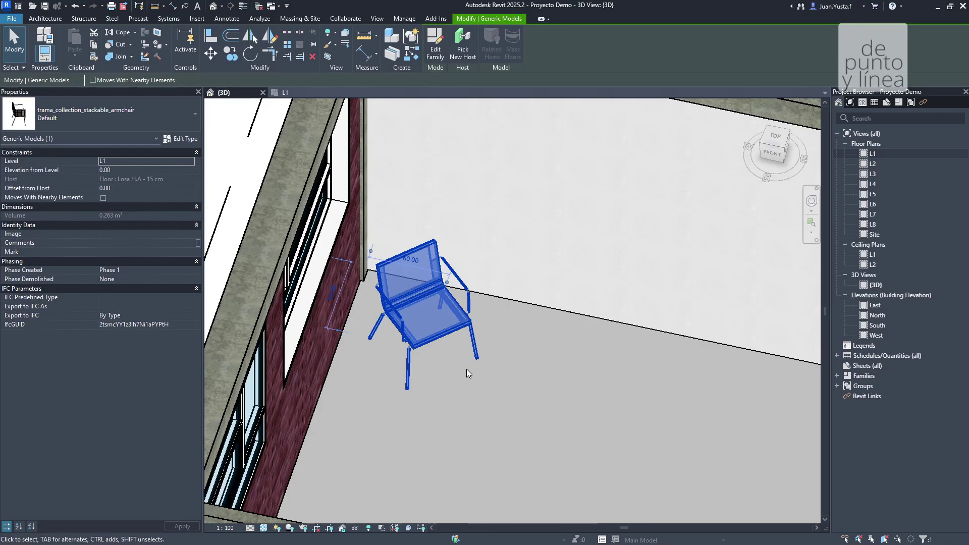
{"action": "left_click", "coordinate": [510, 412]}
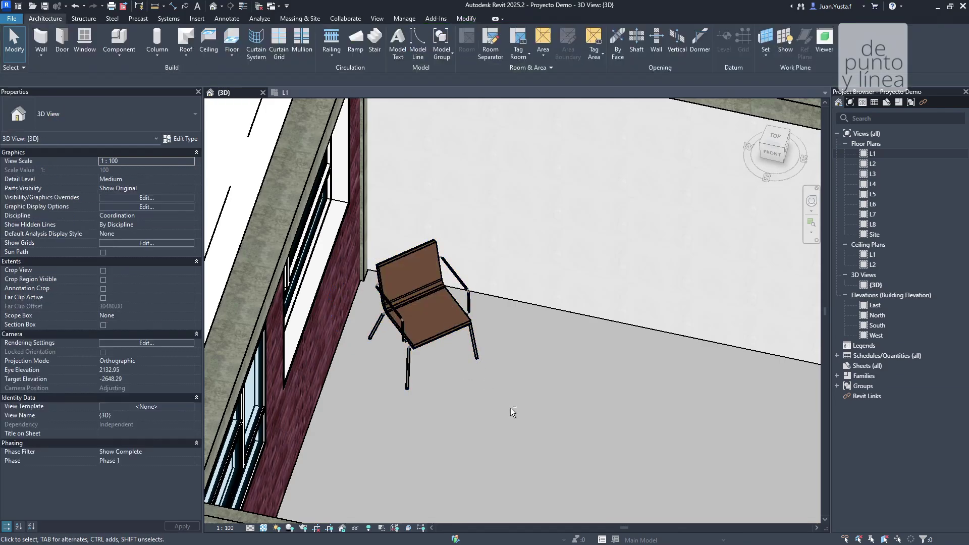
{"action": "scroll", "coordinate": [510, 407], "scroll_direction": "down", "scroll_amount": 3}
{"action": "left_click", "coordinate": [443, 329]}
{"action": "scroll", "coordinate": [416, 395], "scroll_direction": "up", "scroll_amount": 2}
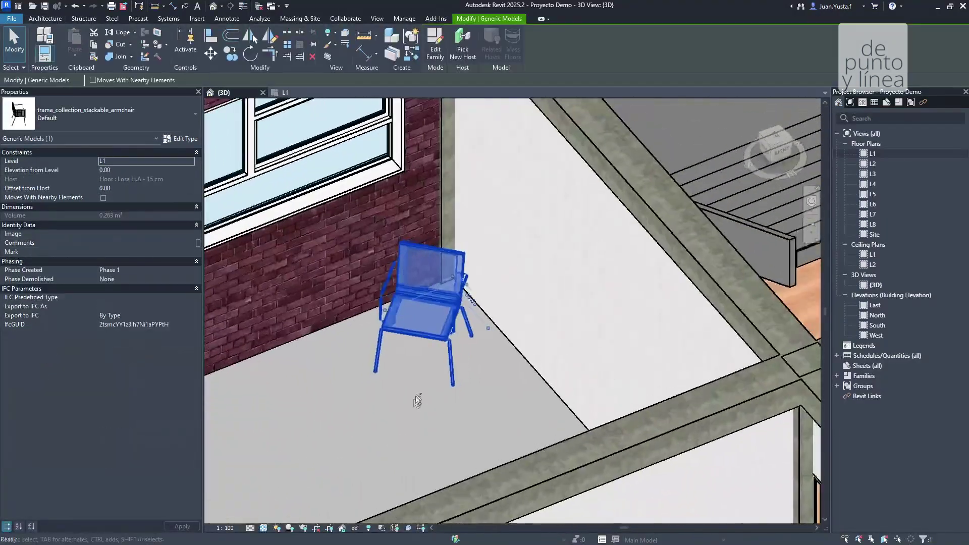
{"action": "left_click", "coordinate": [416, 399]}
{"action": "scroll", "coordinate": [399, 406], "scroll_direction": "down", "scroll_amount": 3}
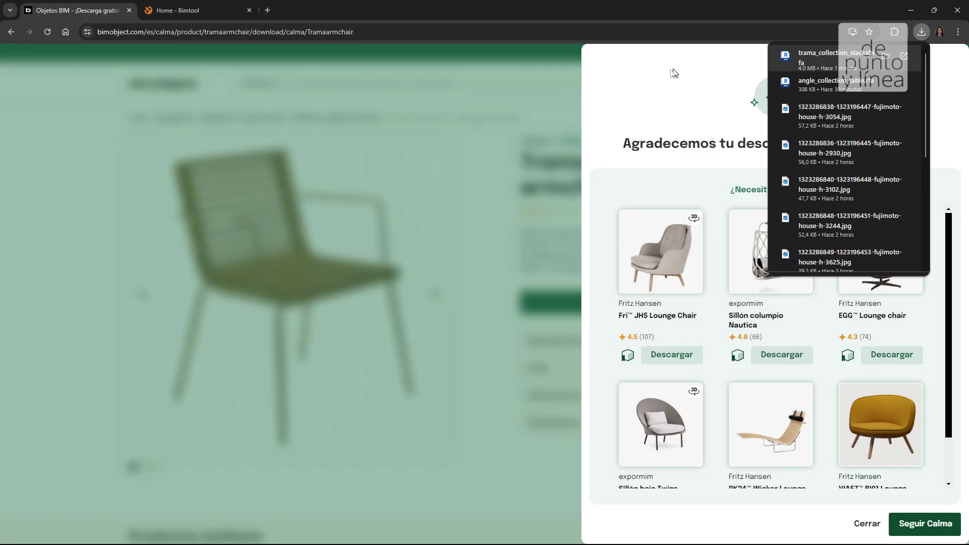
- Dismiss the armchair download confirmation and go to the full list of BIMobject product categories
{"action": "left_click", "coordinate": [662, 81]}
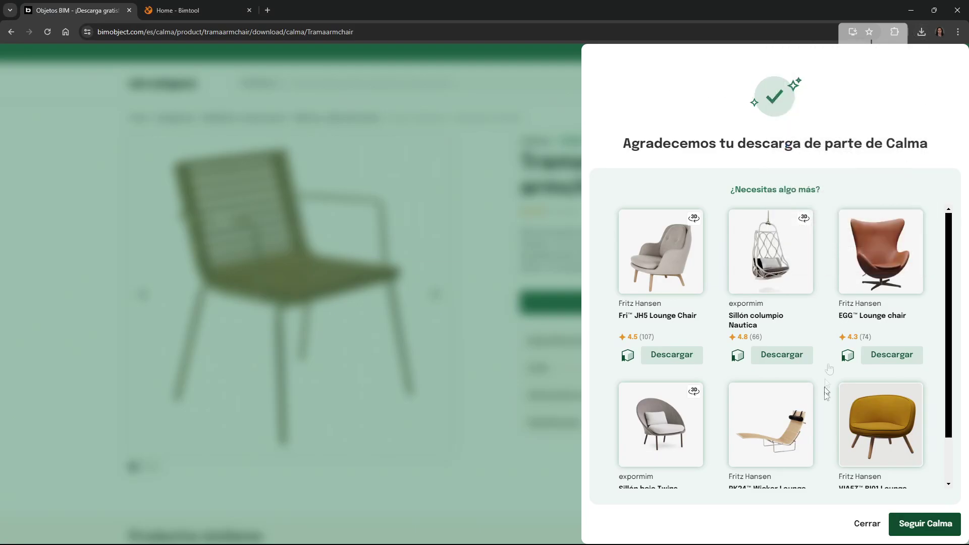
{"action": "left_click", "coordinate": [864, 519]}
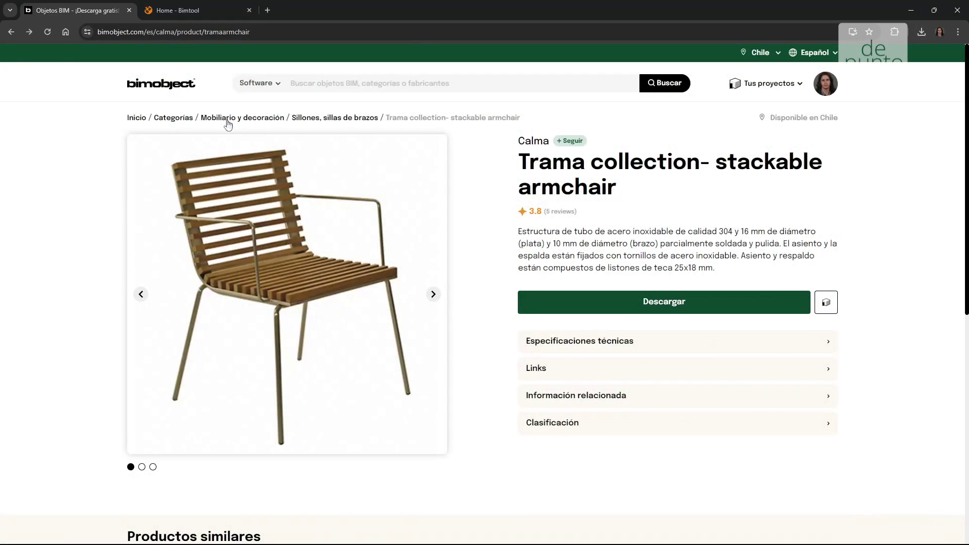
{"action": "left_click", "coordinate": [173, 118]}
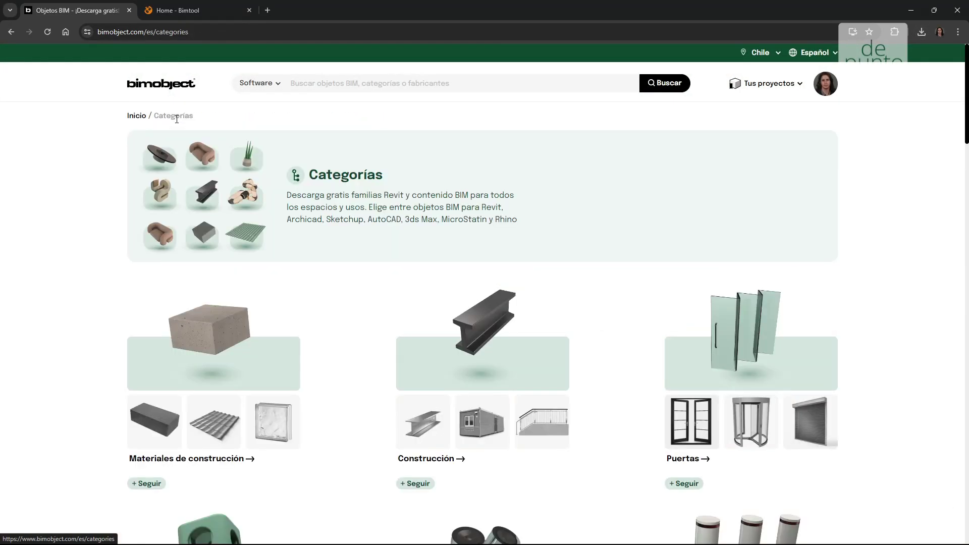
- Browse the product categories and open Urbanización y exteriores
{"action": "scroll", "coordinate": [176, 120], "scroll_direction": "down", "scroll_amount": 18}
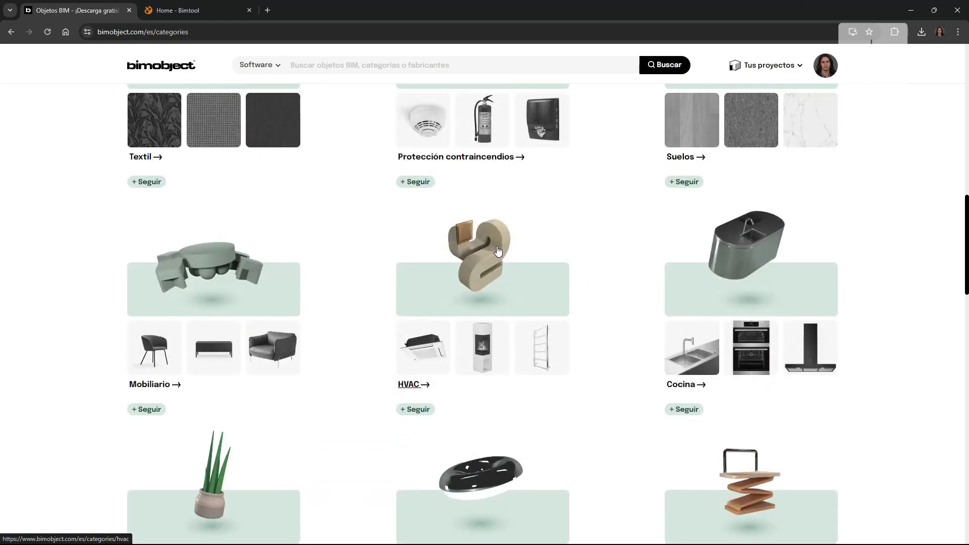
{"action": "scroll", "coordinate": [452, 323], "scroll_direction": "down", "scroll_amount": 3}
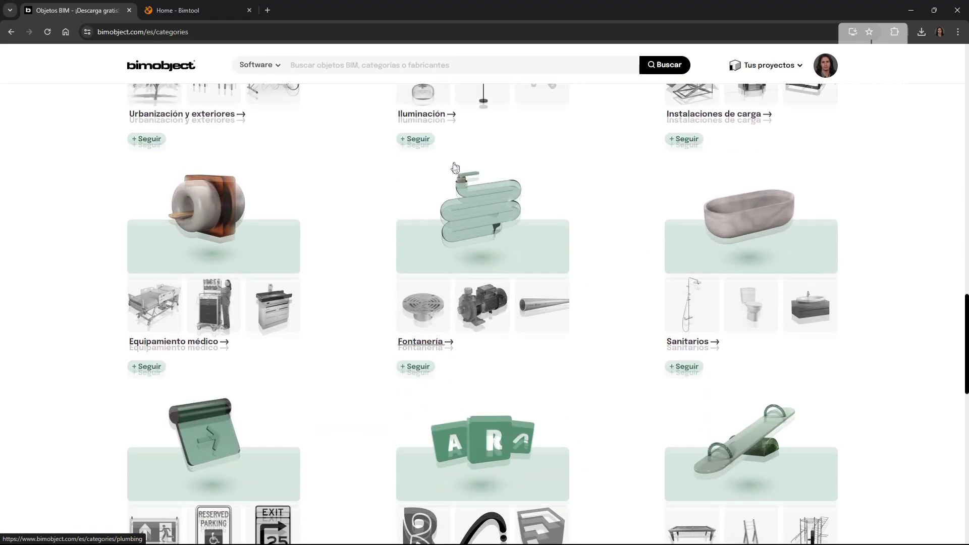
{"action": "scroll", "coordinate": [485, 348], "scroll_direction": "down", "scroll_amount": 8}
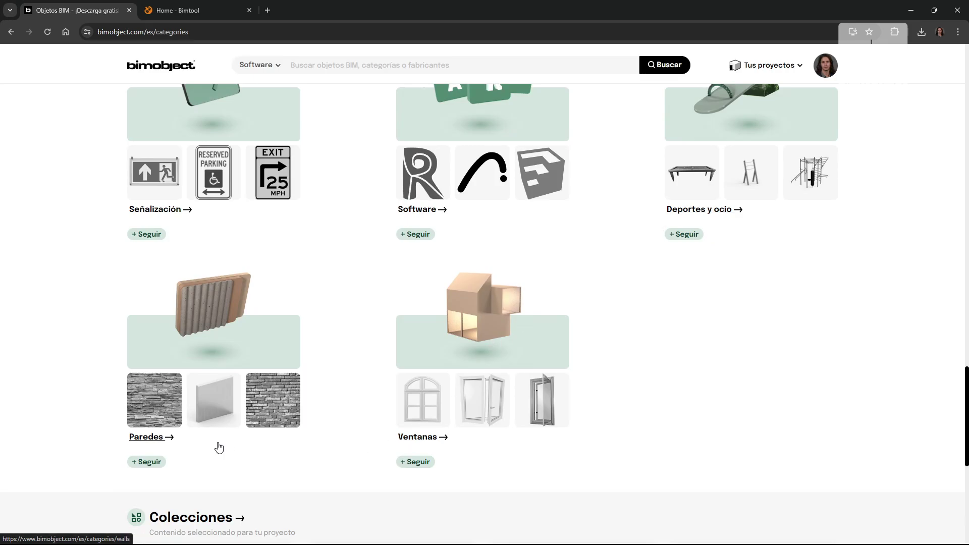
{"action": "scroll", "coordinate": [219, 447], "scroll_direction": "up", "scroll_amount": 2}
{"action": "scroll", "coordinate": [216, 247], "scroll_direction": "down", "scroll_amount": 2}
{"action": "scroll", "coordinate": [435, 431], "scroll_direction": "up", "scroll_amount": 13}
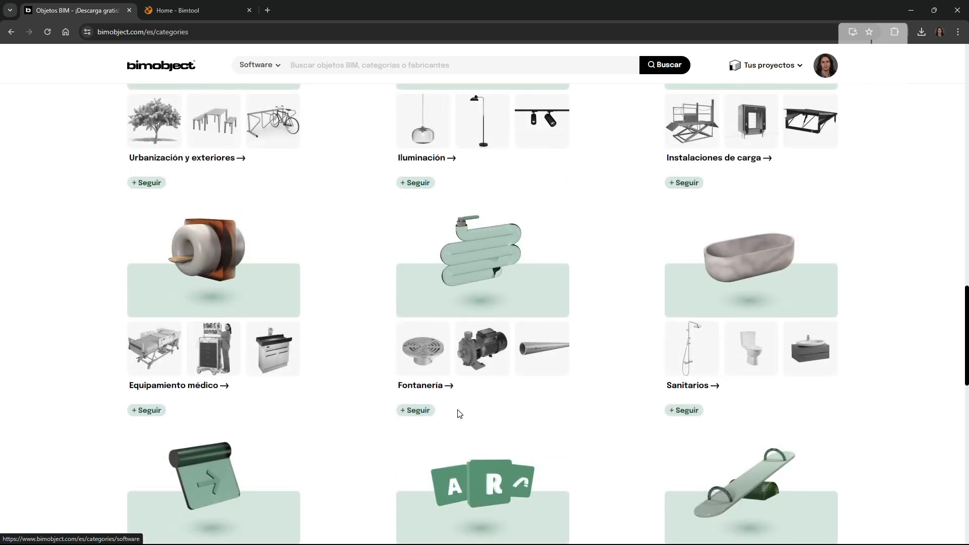
{"action": "scroll", "coordinate": [369, 389], "scroll_direction": "up", "scroll_amount": 3}
{"action": "scroll", "coordinate": [366, 385], "scroll_direction": "down", "scroll_amount": 3}
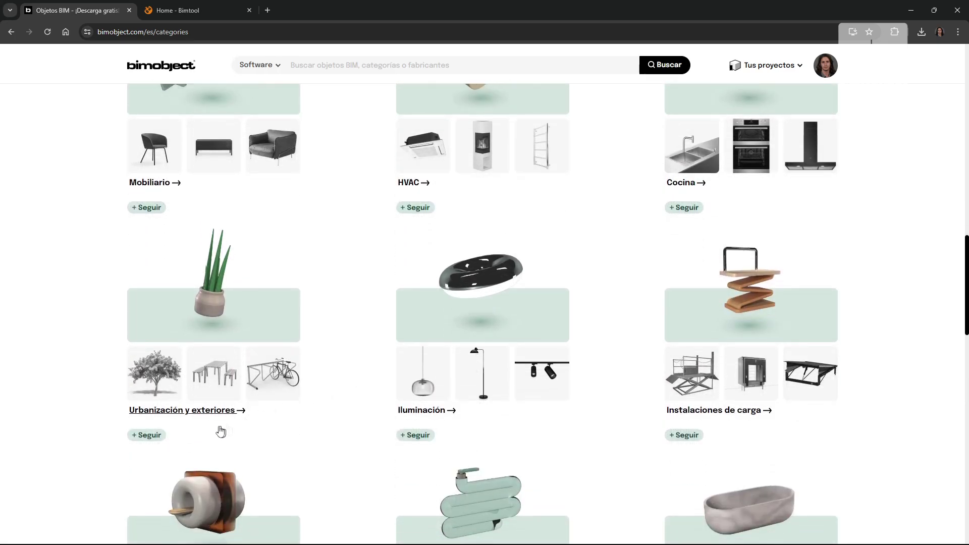
{"action": "left_click", "coordinate": [190, 415]}
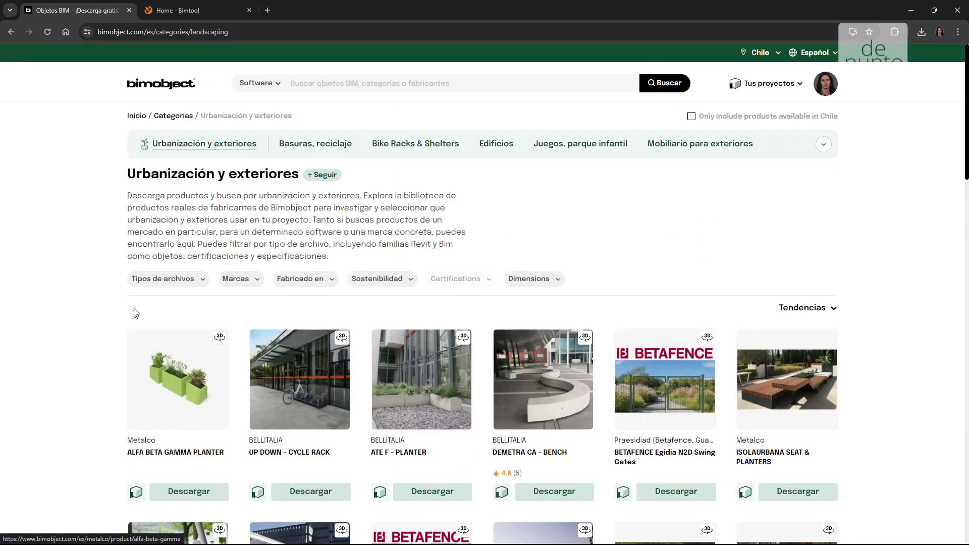
- Look through the first page of Urbanización y exteriores products, including planters, benches, bins and gates
{"action": "scroll", "coordinate": [132, 307], "scroll_direction": "down", "scroll_amount": 4}
{"action": "scroll", "coordinate": [95, 302], "scroll_direction": "down", "scroll_amount": 9}
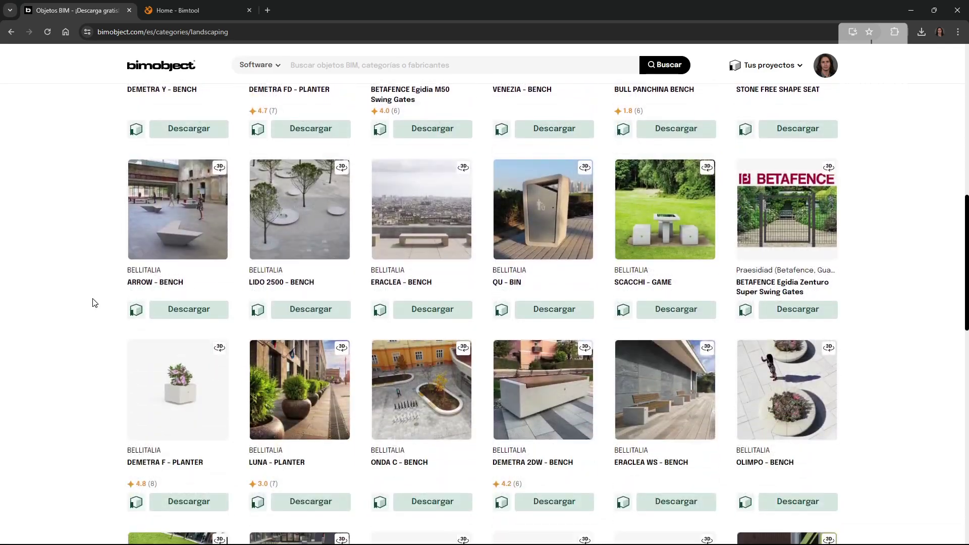
{"action": "scroll", "coordinate": [94, 303], "scroll_direction": "down", "scroll_amount": 5}
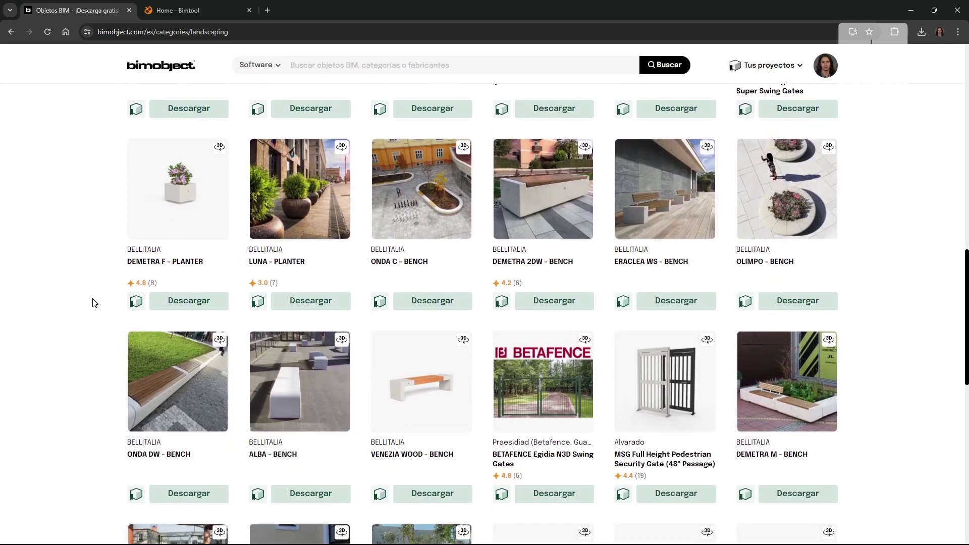
{"action": "scroll", "coordinate": [95, 303], "scroll_direction": "down", "scroll_amount": 2}
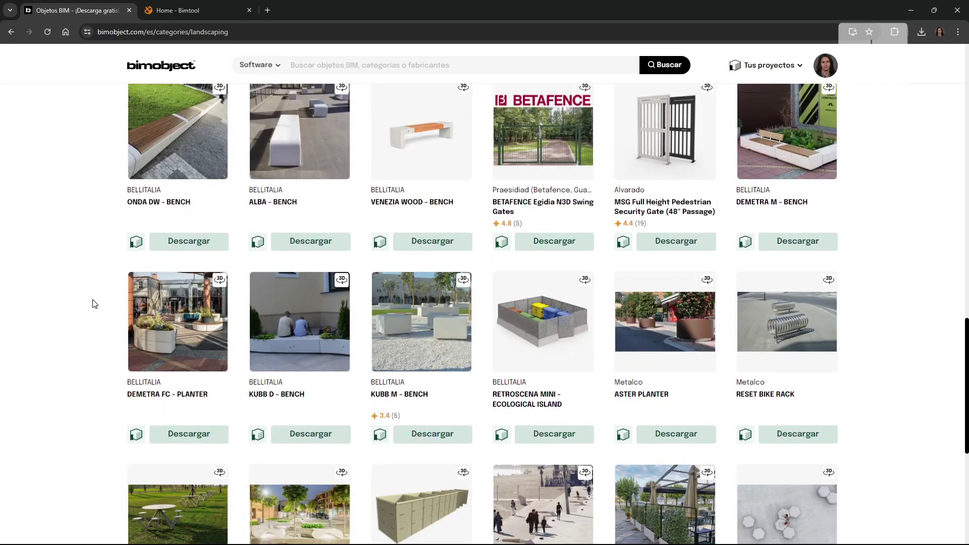
{"action": "scroll", "coordinate": [66, 205], "scroll_direction": "down", "scroll_amount": 4}
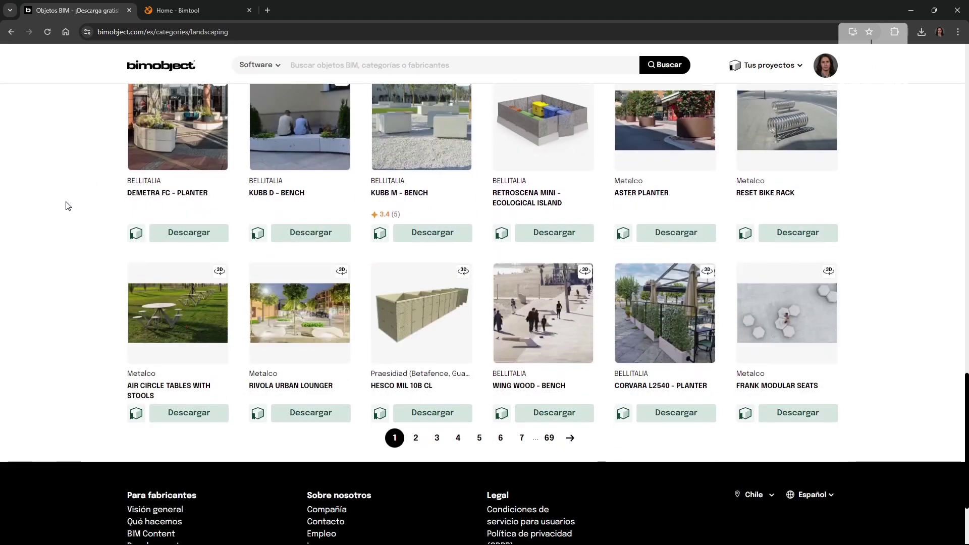
{"action": "scroll", "coordinate": [698, 331], "scroll_direction": "up", "scroll_amount": 5}
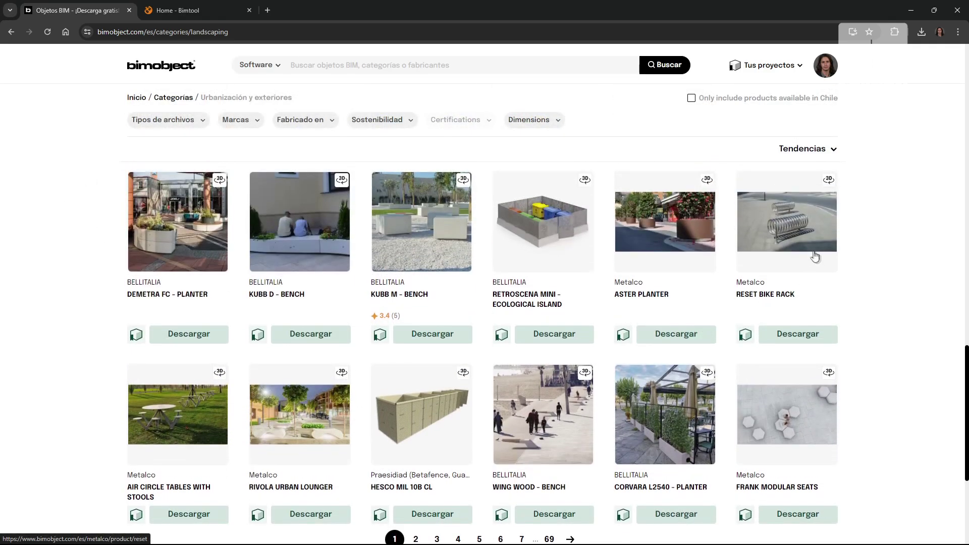
{"action": "scroll", "coordinate": [716, 397], "scroll_direction": "down", "scroll_amount": 5}
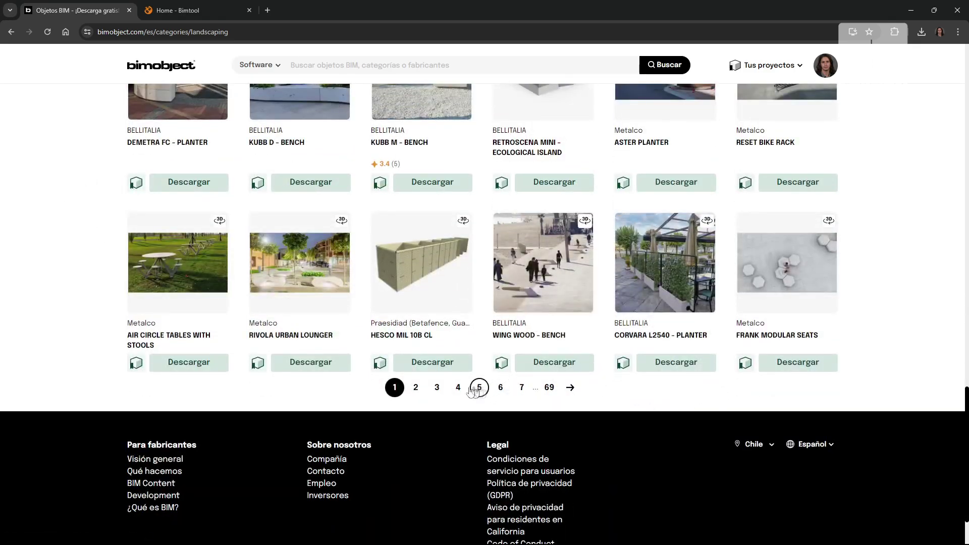
- Go to page 2 of the Urbanización y exteriores products and open BELLITALIA's OLIMPO S - BENCH
{"action": "left_click", "coordinate": [416, 389]}
{"action": "scroll", "coordinate": [75, 337], "scroll_direction": "down", "scroll_amount": 7}
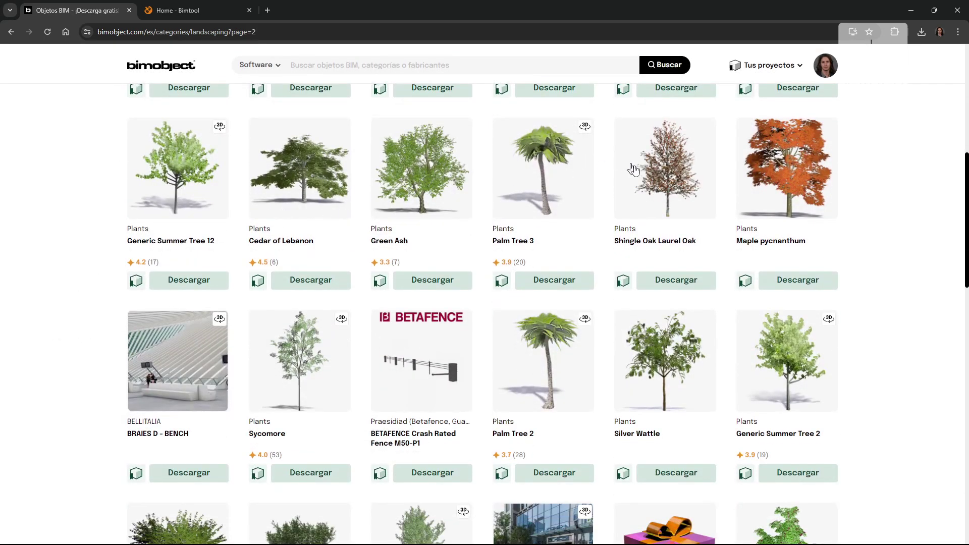
{"action": "scroll", "coordinate": [284, 263], "scroll_direction": "down", "scroll_amount": 13}
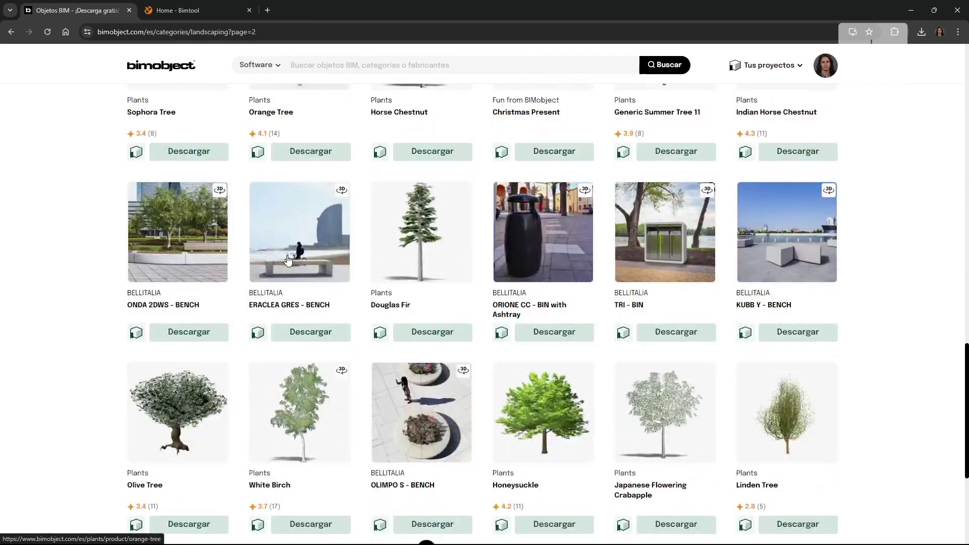
{"action": "scroll", "coordinate": [304, 264], "scroll_direction": "down", "scroll_amount": 2}
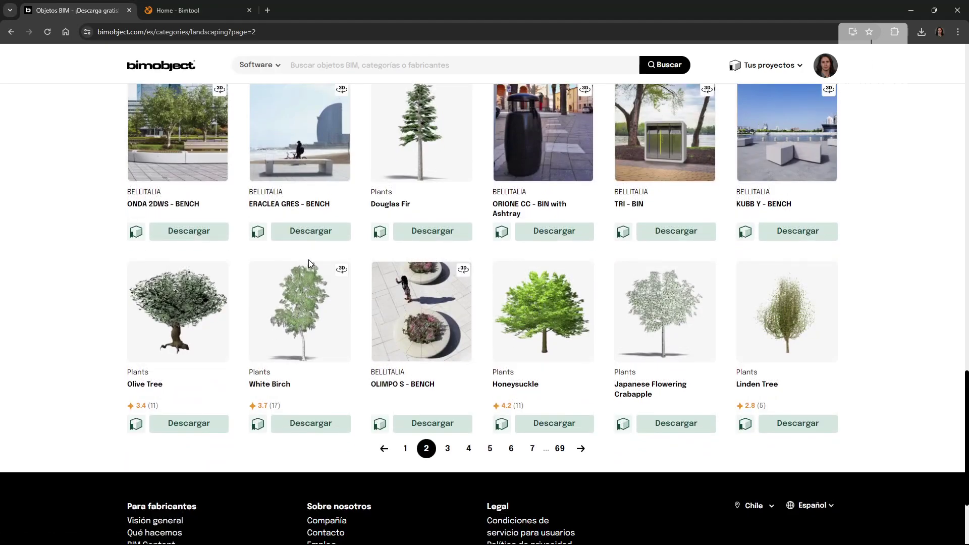
{"action": "left_click", "coordinate": [420, 343]}
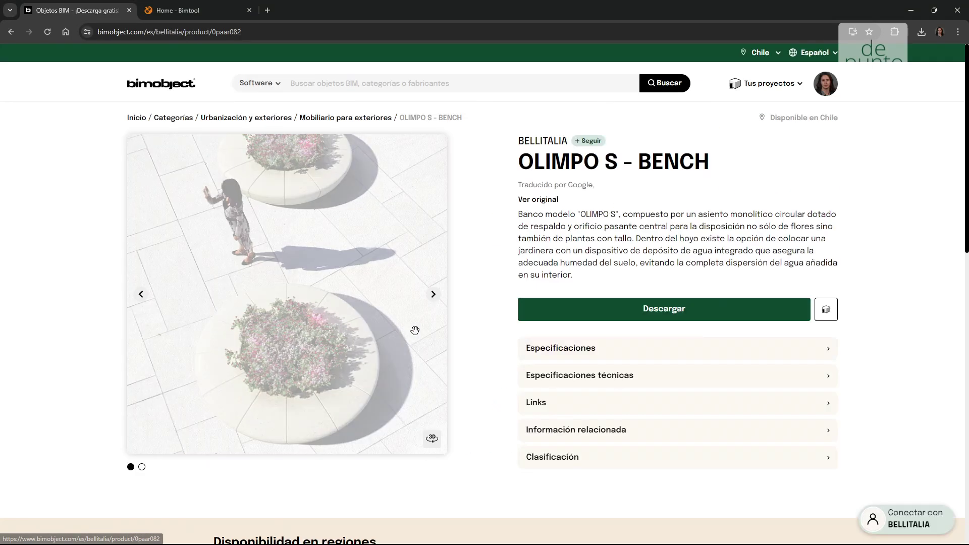
- Download only the Revit file OLIMPO S.rfa of the bench, leaving all other formats deselected
{"action": "left_click", "coordinate": [638, 308]}
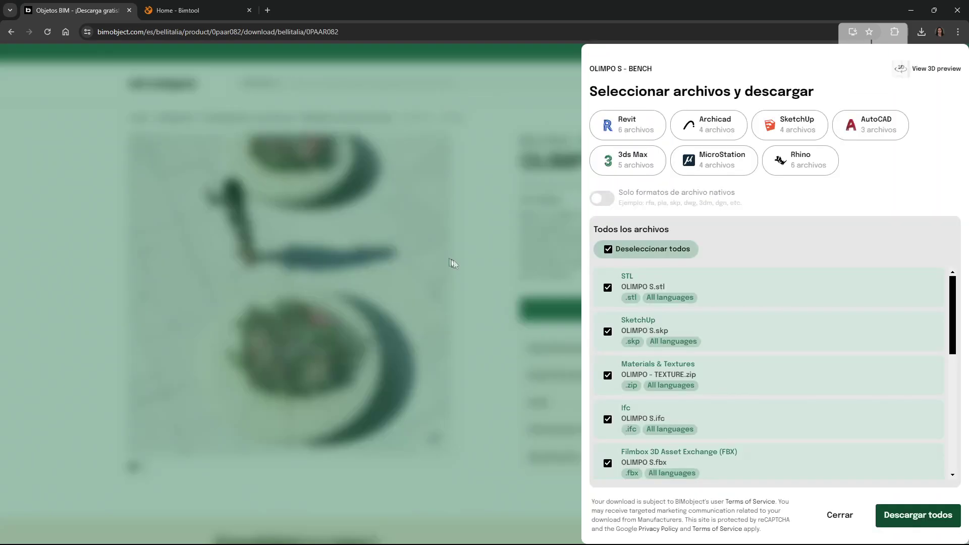
{"action": "left_click", "coordinate": [608, 249]}
{"action": "scroll", "coordinate": [647, 333], "scroll_direction": "down", "scroll_amount": 2}
{"action": "scroll", "coordinate": [647, 333], "scroll_direction": "down", "scroll_amount": 5}
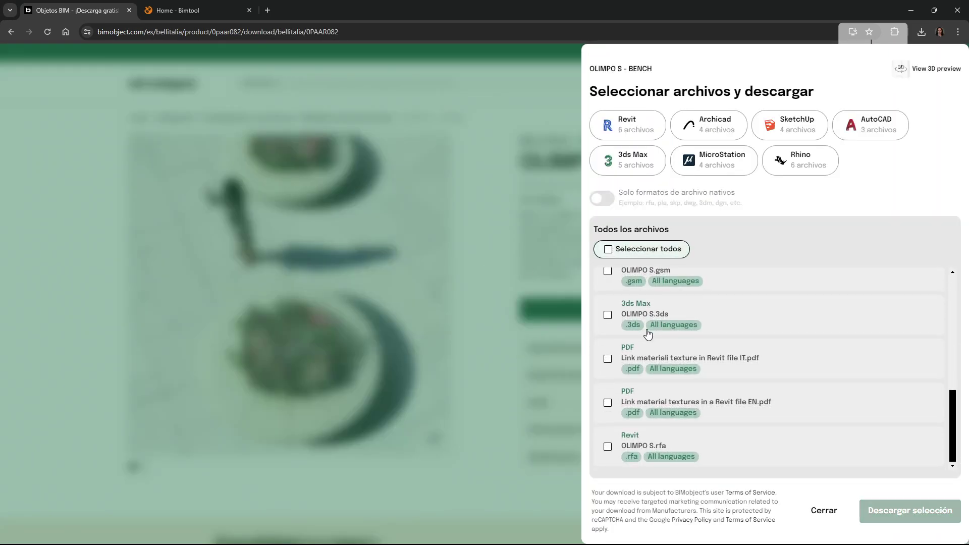
{"action": "left_click", "coordinate": [608, 447]}
{"action": "left_click", "coordinate": [927, 514]}
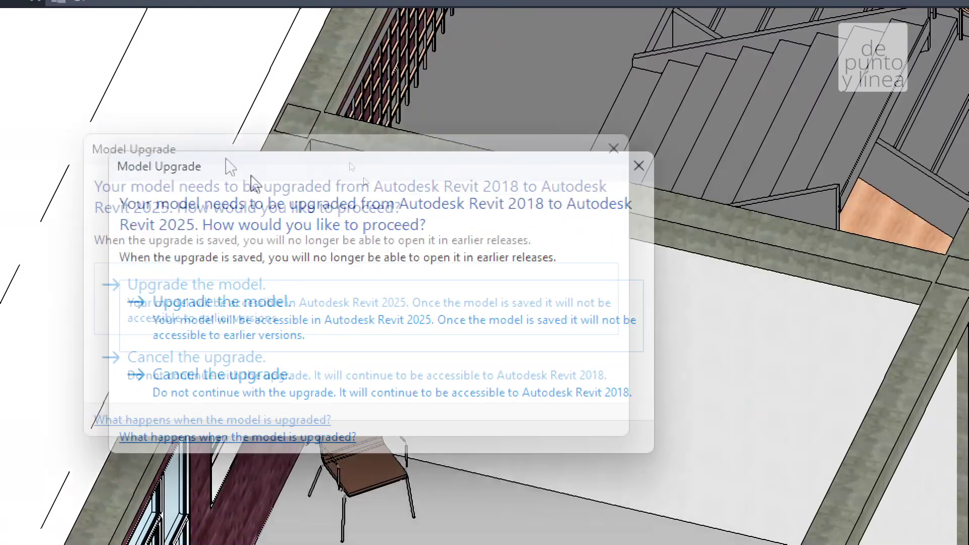
- In Revit, accept the upgrade of the OLIMPO S family from Revit 2018 to Revit 2025
{"action": "left_click_drag", "start_coordinate": [252, 184], "coordinate": [329, 162]}
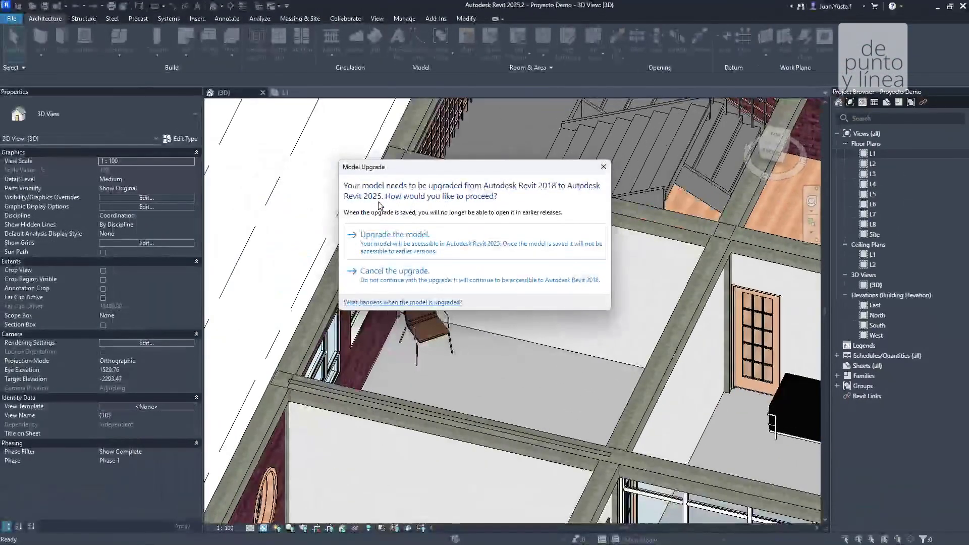
{"action": "left_click", "coordinate": [329, 306]}
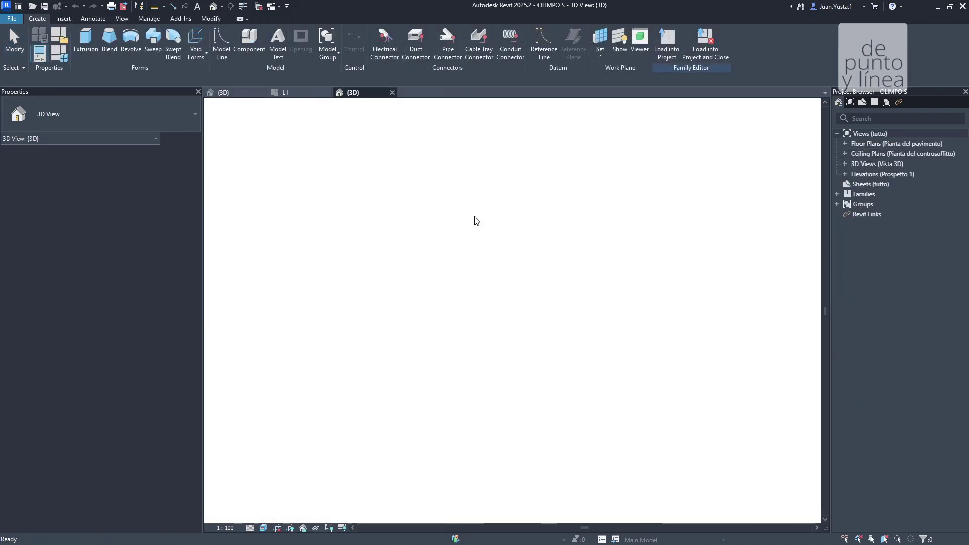
- Examine the circular OLIMPO S bench in the family's 3D view from several angles and check its family properties
{"action": "scroll", "coordinate": [562, 261], "scroll_direction": "down", "scroll_amount": 3}
{"action": "middle_click_drag", "start_coordinate": [383, 338], "coordinate": [658, 352], "text": "shift"}
{"action": "scroll", "coordinate": [449, 278], "scroll_direction": "up", "scroll_amount": 3}
{"action": "left_click", "coordinate": [449, 277]}
{"action": "left_click", "coordinate": [657, 352]}
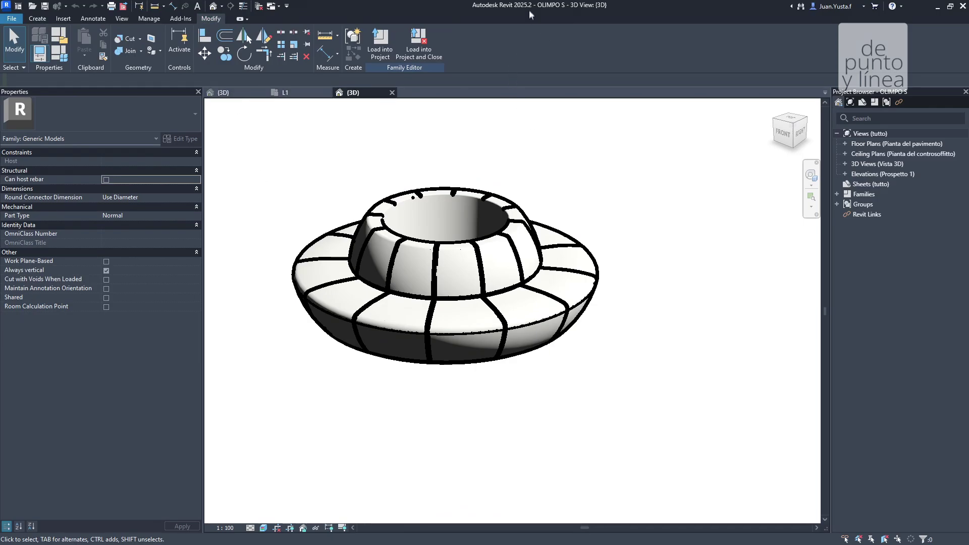
{"action": "middle_click_drag", "start_coordinate": [648, 349], "coordinate": [270, 228], "text": "shift"}
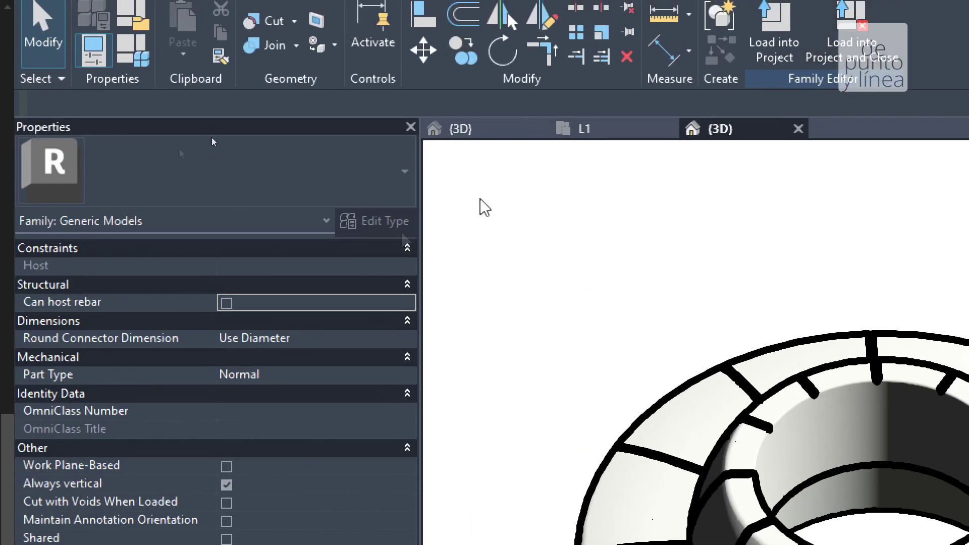
{"action": "scroll", "coordinate": [696, 281], "scroll_direction": "down", "scroll_amount": 5}
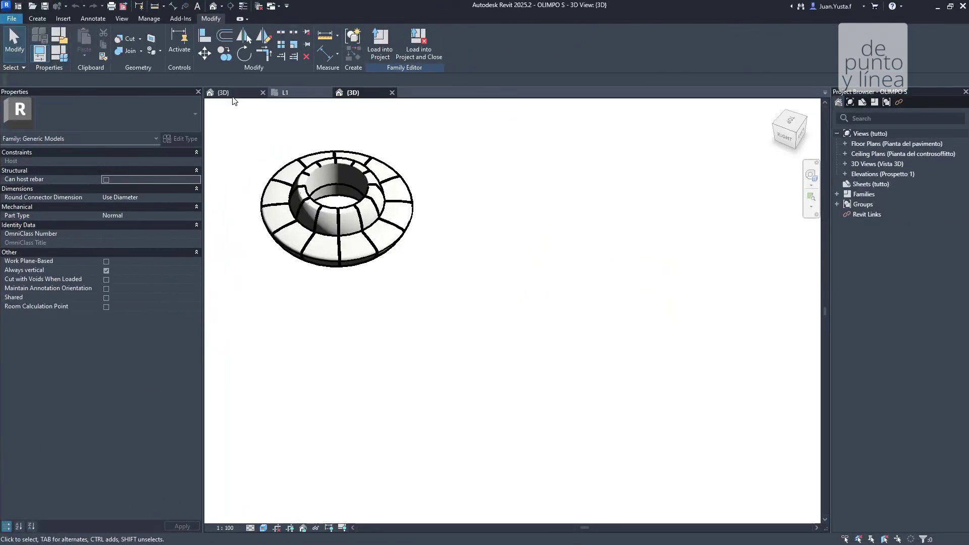
- Compare the open OLIMPO S family with the project by switching between their 3D views, ending in the Proyecto Demo model
{"action": "left_click", "coordinate": [226, 93]}
{"action": "scroll", "coordinate": [481, 373], "scroll_direction": "down", "scroll_amount": 3}
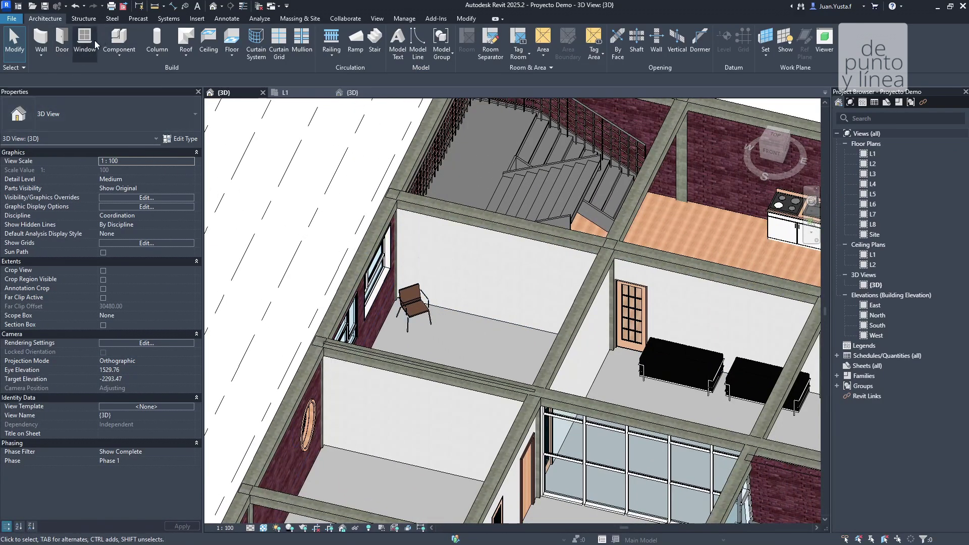
{"action": "left_click", "coordinate": [352, 92]}
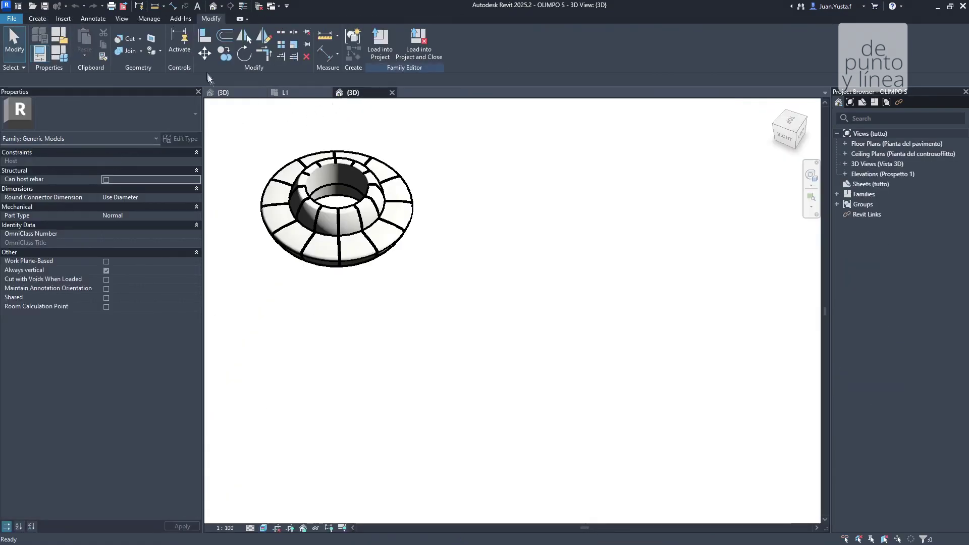
{"action": "left_click", "coordinate": [228, 92]}
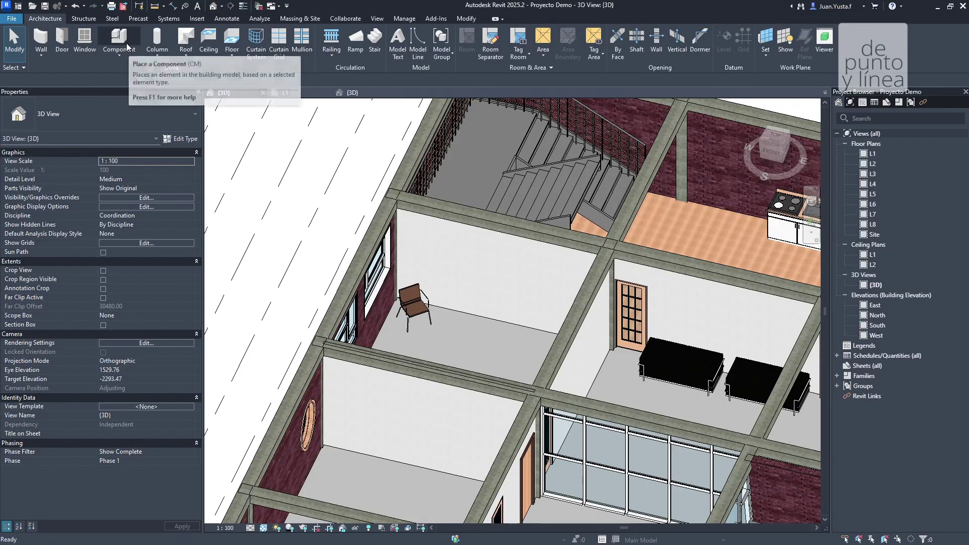
{"action": "middle_click_drag", "start_coordinate": [456, 321], "coordinate": [307, 238]}
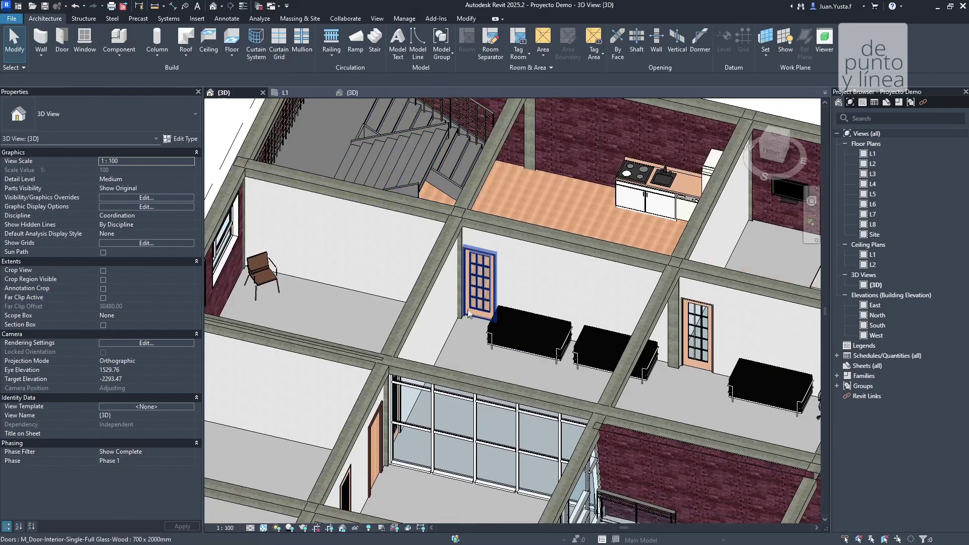
- Review the systems tools for placing equipment and examine the kitchen area of the project, finishing with the architecture tools
{"action": "left_click", "coordinate": [168, 19]}
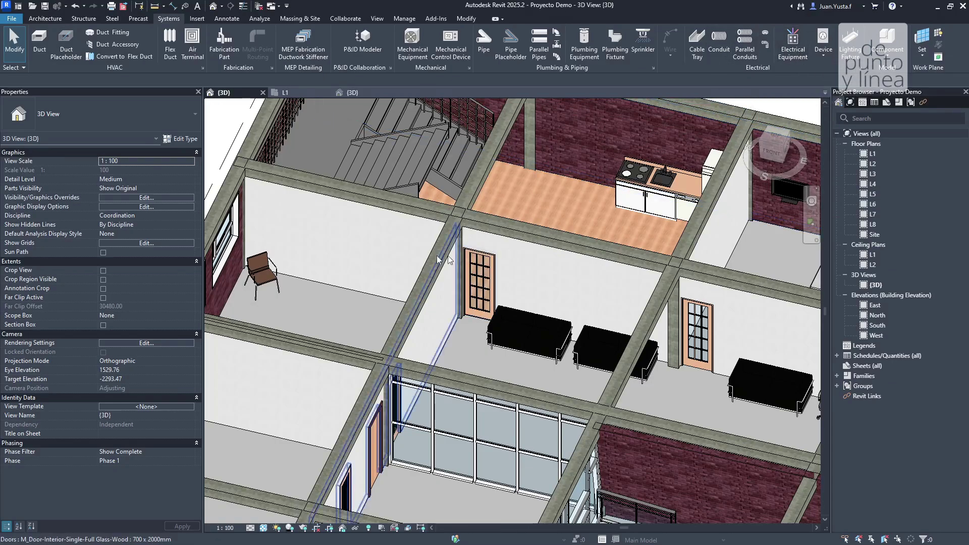
{"action": "scroll", "coordinate": [358, 268], "scroll_direction": "down", "scroll_amount": 2}
{"action": "scroll", "coordinate": [520, 220], "scroll_direction": "up", "scroll_amount": 4}
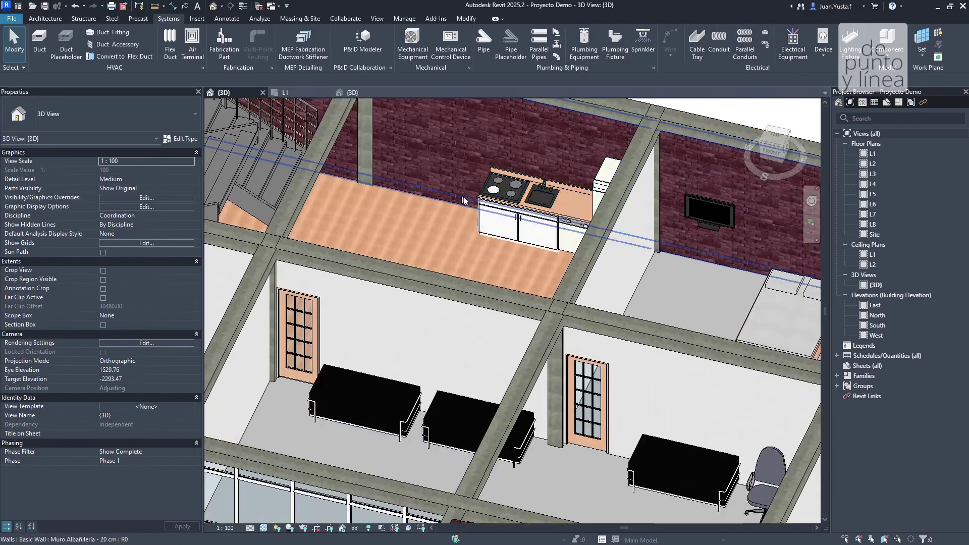
{"action": "middle_click_drag", "start_coordinate": [520, 220], "coordinate": [543, 238]}
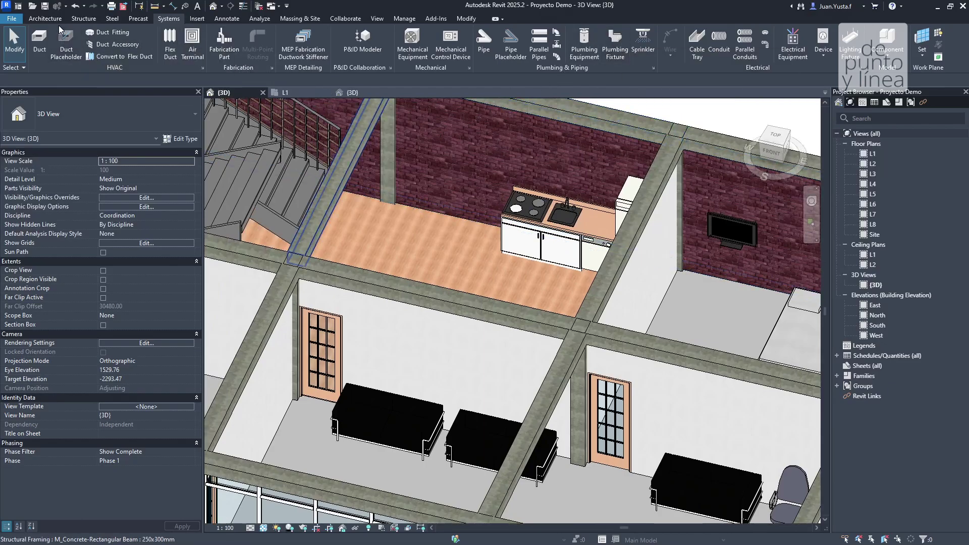
{"action": "left_click", "coordinate": [45, 18]}
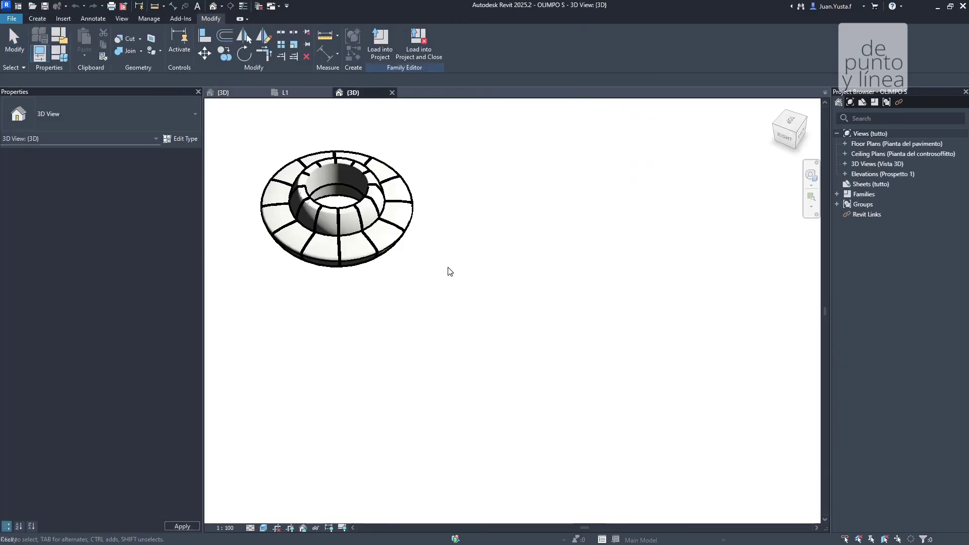
- Load the OLIMPO S family into the Proyecto Demo project and close the family file
{"action": "middle_click_drag", "start_coordinate": [402, 249], "coordinate": [504, 375]}
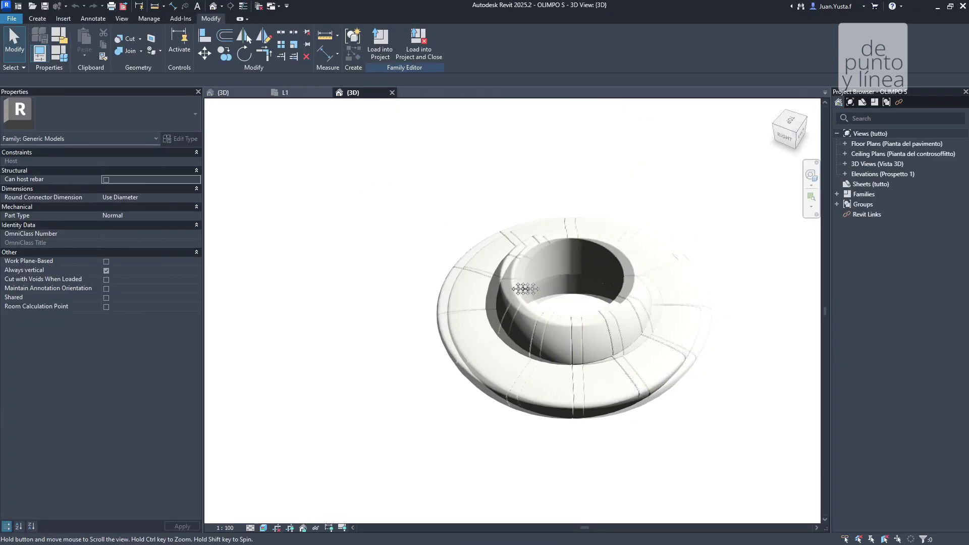
{"action": "middle_click_drag", "start_coordinate": [575, 311], "coordinate": [495, 312]}
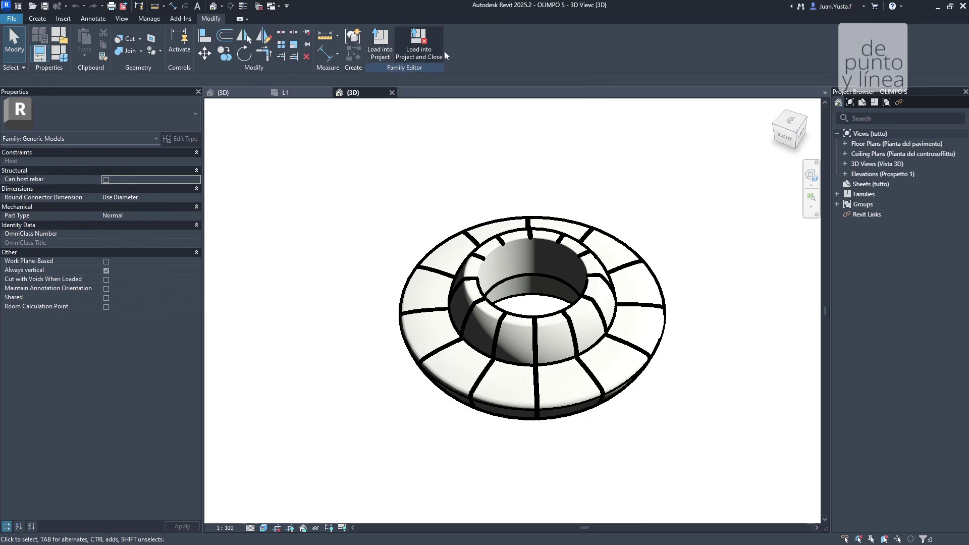
{"action": "left_click", "coordinate": [430, 49]}
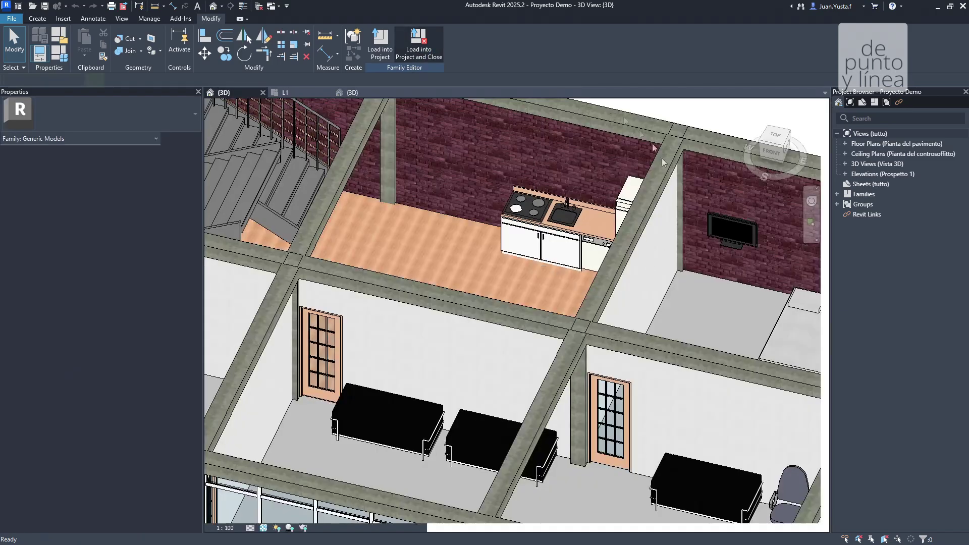
- Place one OLIMPO S component on floor plan L1, outside the building between grids C and B, about 240 from the wall
{"action": "scroll", "coordinate": [335, 314], "scroll_direction": "down", "scroll_amount": 3}
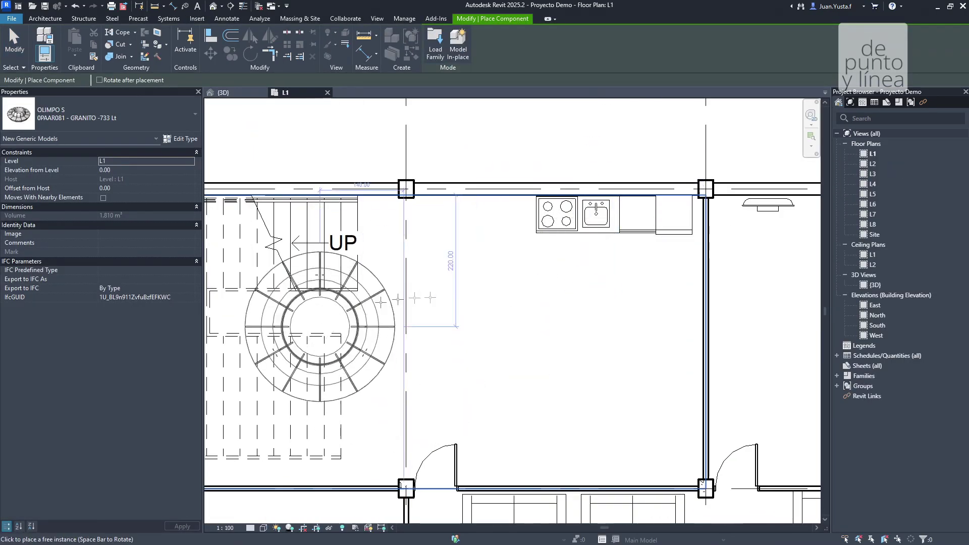
{"action": "middle_click_drag", "start_coordinate": [468, 299], "coordinate": [443, 227]}
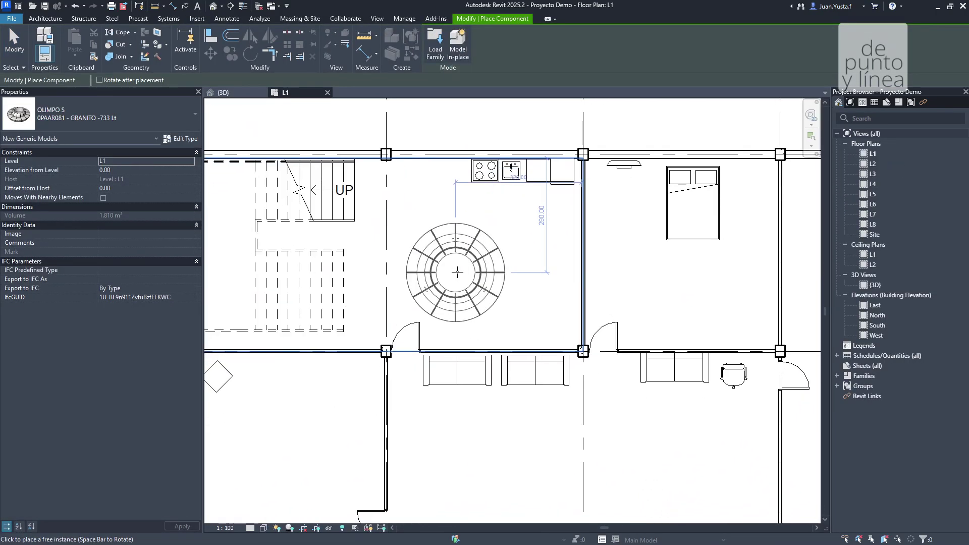
{"action": "scroll", "coordinate": [458, 271], "scroll_direction": "down", "scroll_amount": 3}
{"action": "middle_click_drag", "start_coordinate": [411, 357], "coordinate": [478, 323]}
{"action": "scroll", "coordinate": [299, 270], "scroll_direction": "up", "scroll_amount": 3}
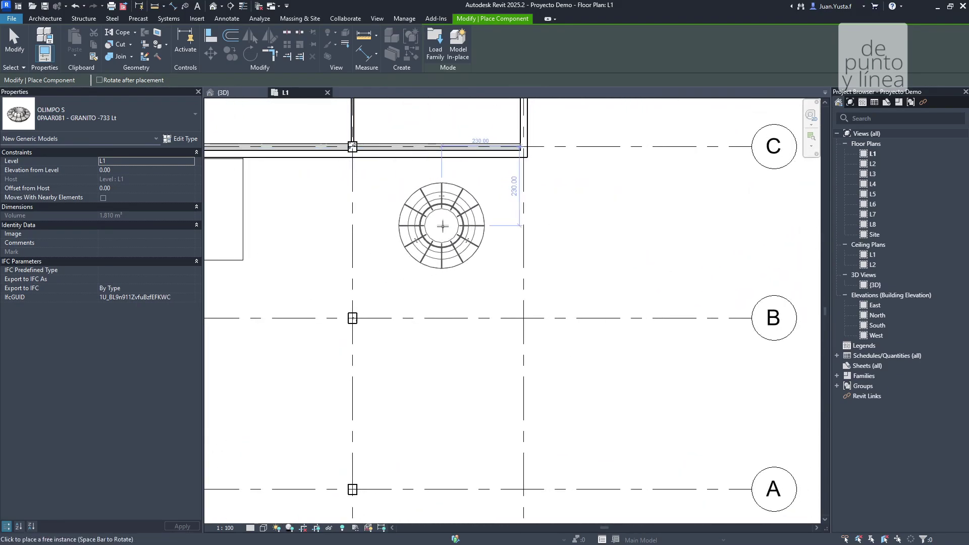
{"action": "left_click", "coordinate": [444, 228]}
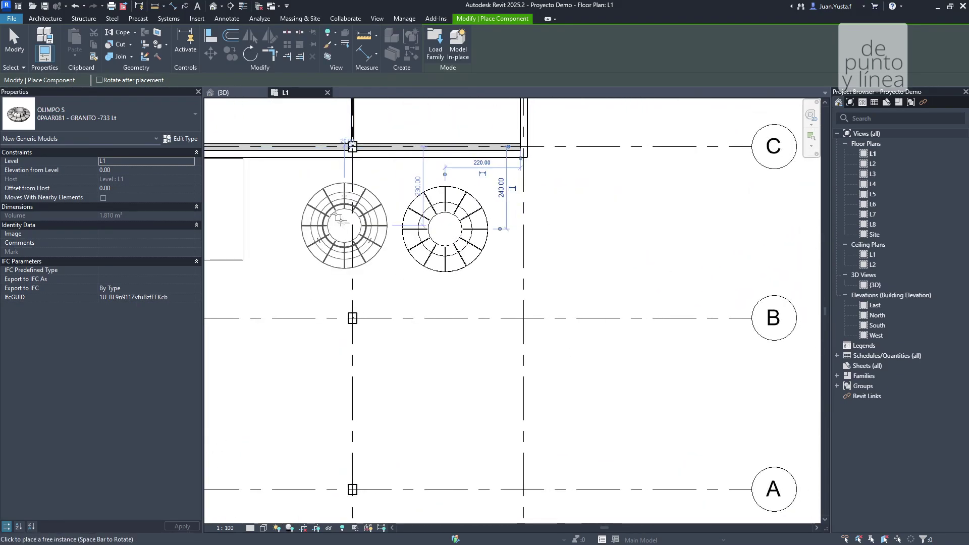
- End the placement and examine the placed OLIMPO S beside the building in the project's 3D view
{"action": "left_click", "coordinate": [223, 92]}
{"action": "key", "text": "Escape"}
{"action": "scroll", "coordinate": [517, 301], "scroll_direction": "down", "scroll_amount": 4}
{"action": "middle_click_drag", "start_coordinate": [517, 302], "coordinate": [267, 359], "text": "shift"}
{"action": "scroll", "coordinate": [267, 359], "scroll_direction": "up", "scroll_amount": 5}
{"action": "left_click", "coordinate": [268, 359]}
{"action": "scroll", "coordinate": [267, 359], "scroll_direction": "down", "scroll_amount": 5}
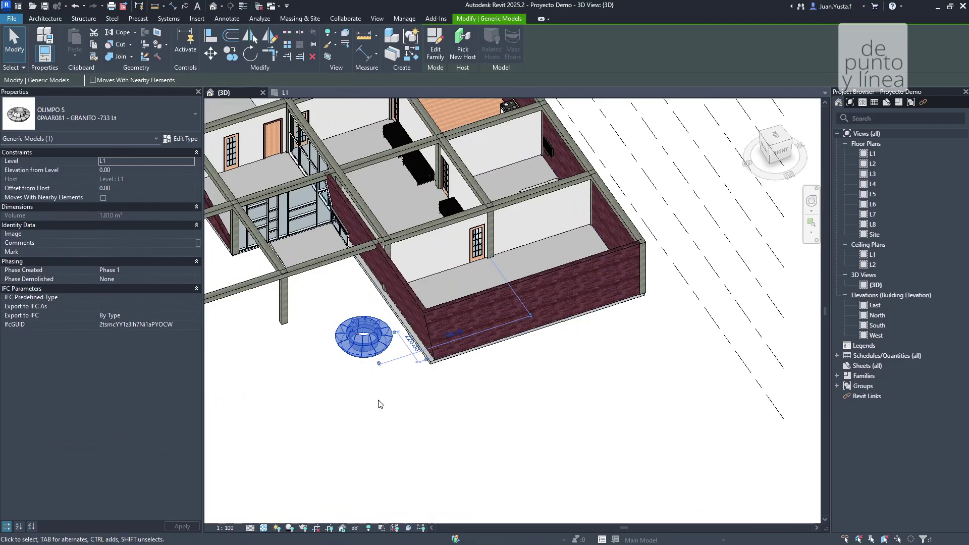
{"action": "left_click", "coordinate": [381, 404]}
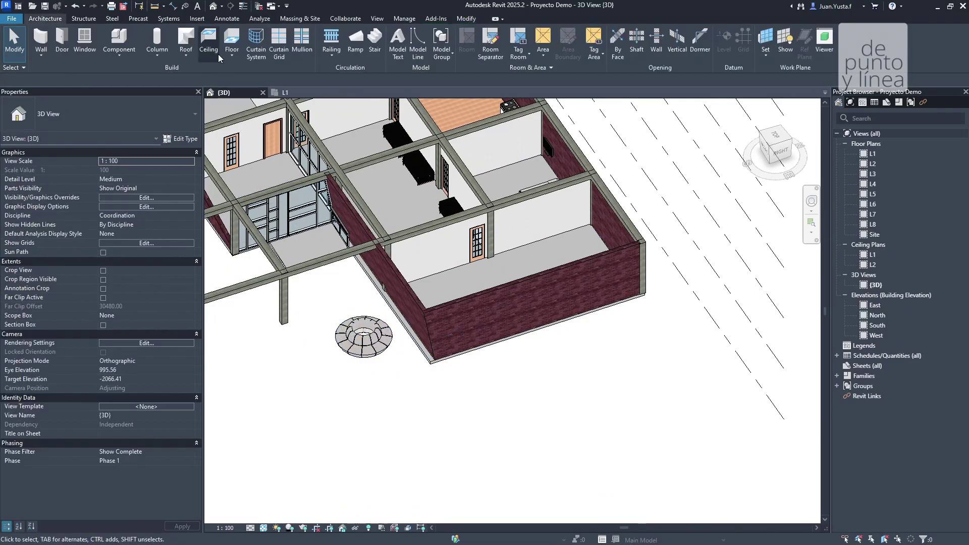
{"action": "left_click", "coordinate": [197, 19]}
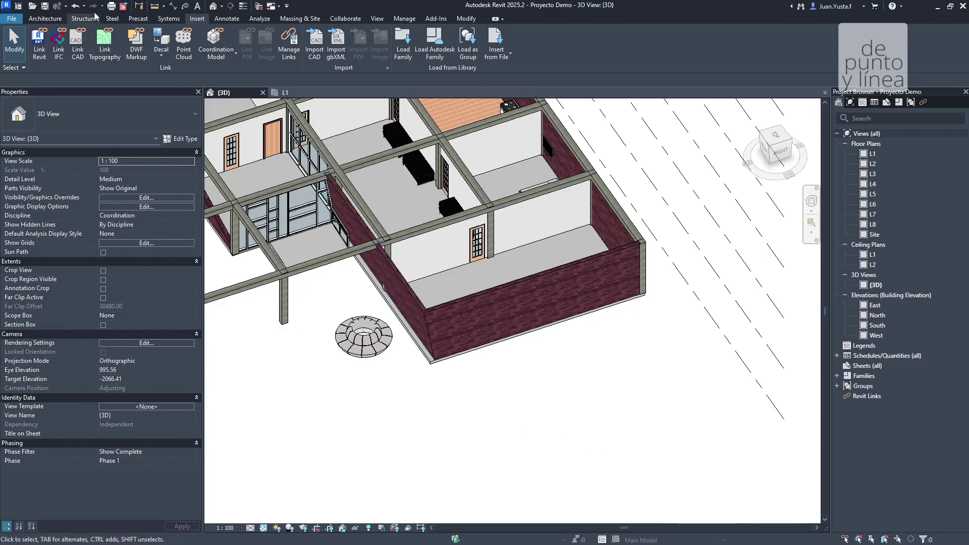
{"action": "left_click", "coordinate": [59, 23]}
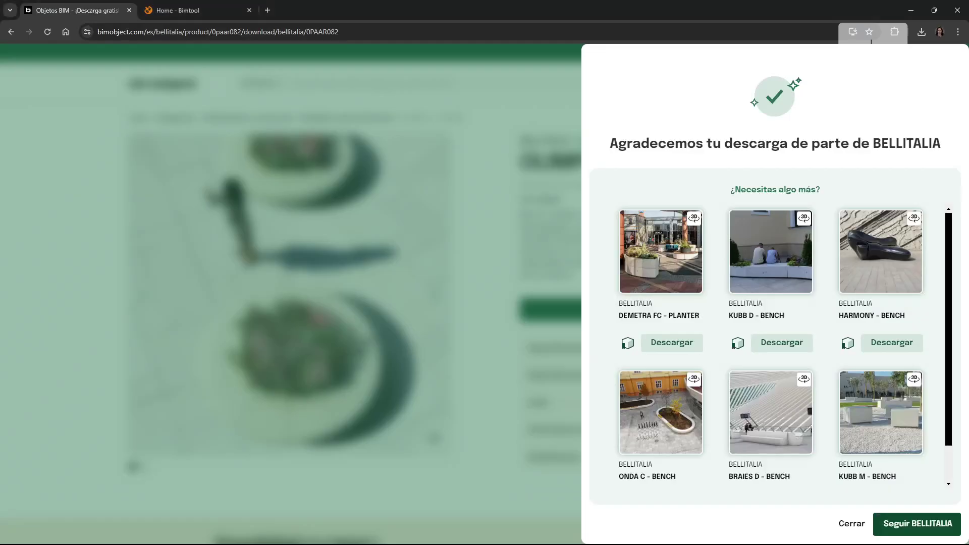
- Switch to the Bimtool website in the browser and look through its home page, including the featured products
{"action": "left_click", "coordinate": [182, 12]}
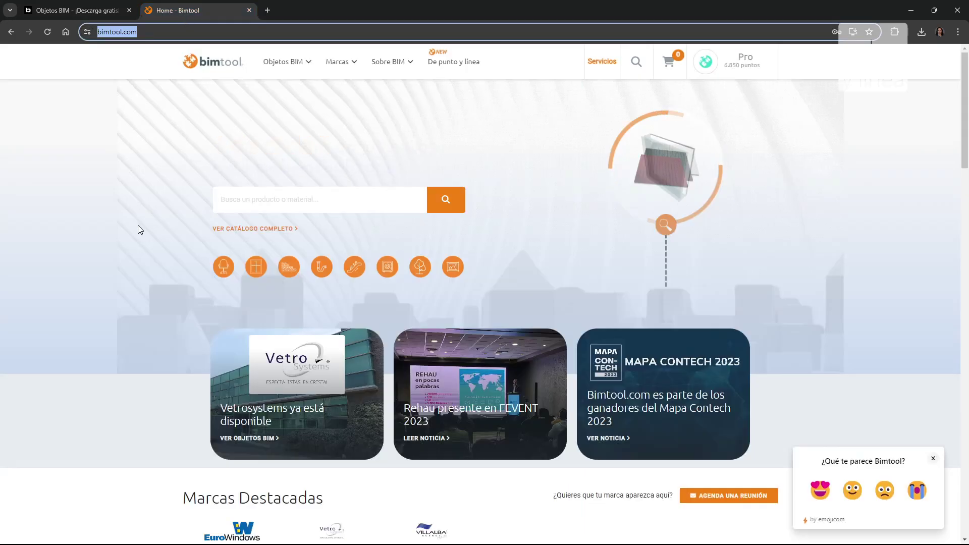
{"action": "scroll", "coordinate": [348, 373], "scroll_direction": "down", "scroll_amount": 7}
{"action": "scroll", "coordinate": [356, 386], "scroll_direction": "down", "scroll_amount": 10}
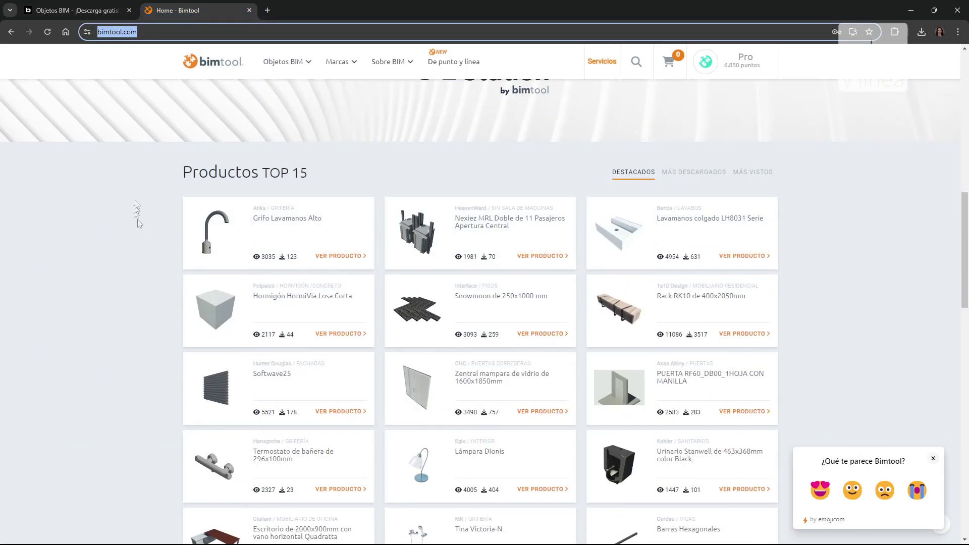
{"action": "scroll", "coordinate": [169, 261], "scroll_direction": "up", "scroll_amount": 17}
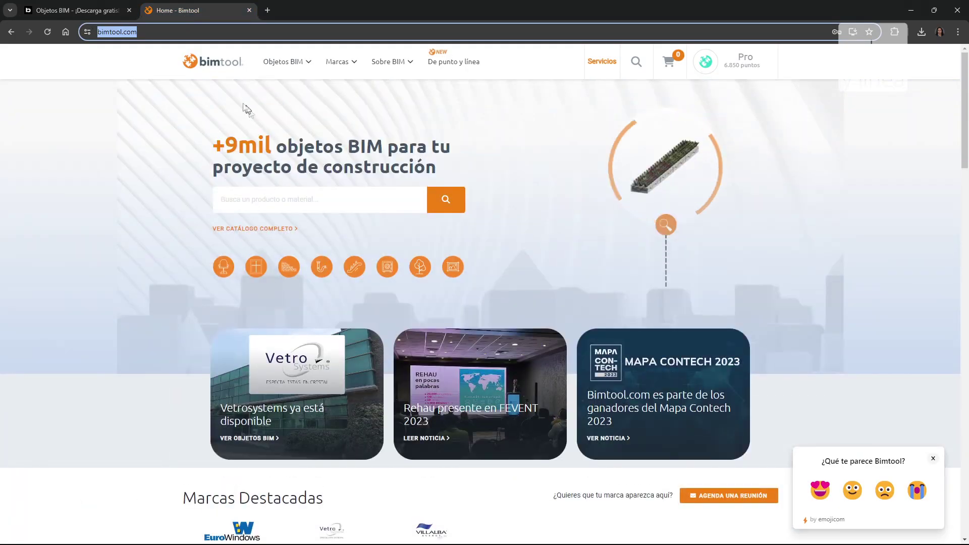
- Open the Mobiliario category under Equipamiento in Bimtool's BIM object catalogue
{"action": "mouse_move", "coordinate": [288, 65]}
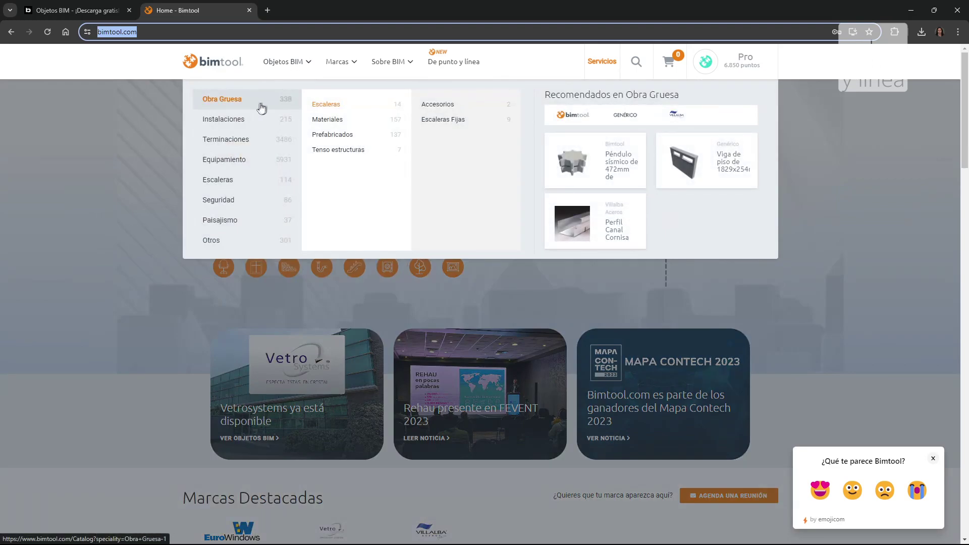
{"action": "mouse_move", "coordinate": [235, 124]}
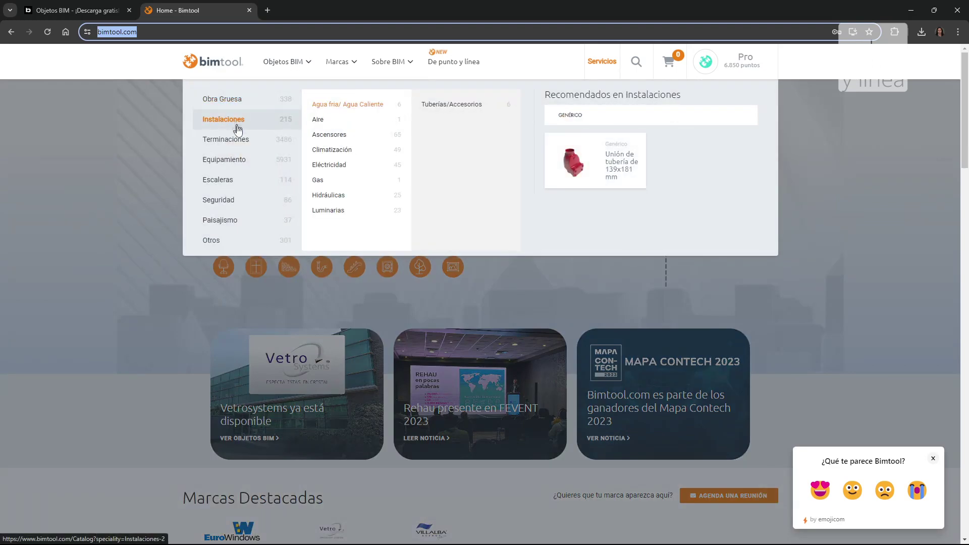
{"action": "mouse_move", "coordinate": [270, 159]}
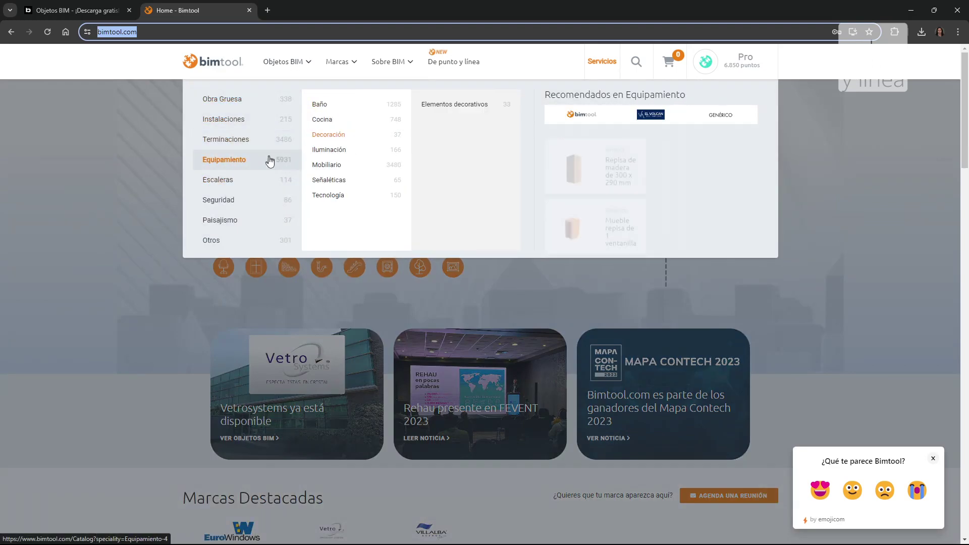
{"action": "left_click", "coordinate": [332, 166]}
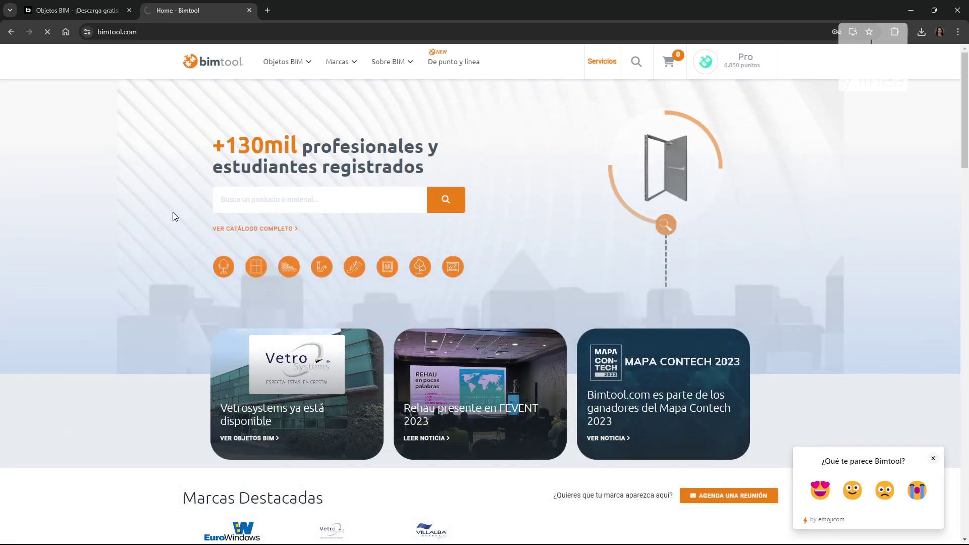
- Browse the Mobiliario products and open the page for Estacion de trabajo 6 usuarios de 420x140x75cm by Easton Office
{"action": "scroll", "coordinate": [147, 271], "scroll_direction": "down", "scroll_amount": 4}
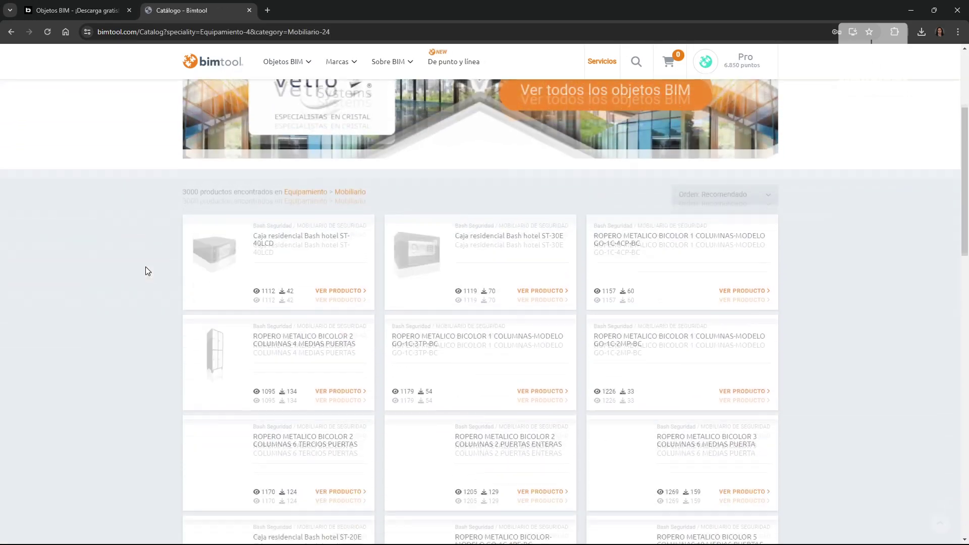
{"action": "scroll", "coordinate": [150, 266], "scroll_direction": "down", "scroll_amount": 5}
{"action": "scroll", "coordinate": [150, 266], "scroll_direction": "down", "scroll_amount": 5}
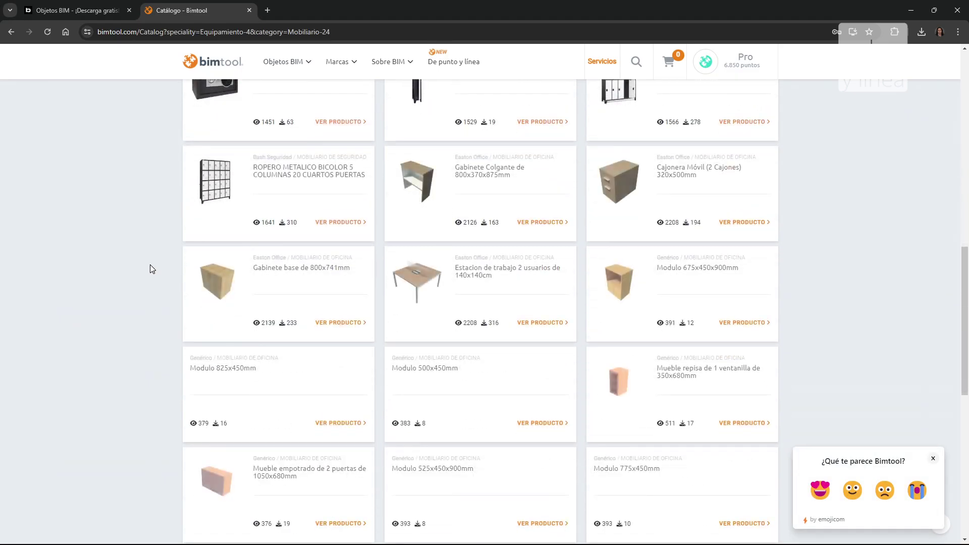
{"action": "scroll", "coordinate": [149, 264], "scroll_direction": "down", "scroll_amount": 8}
{"action": "left_click", "coordinate": [503, 376]}
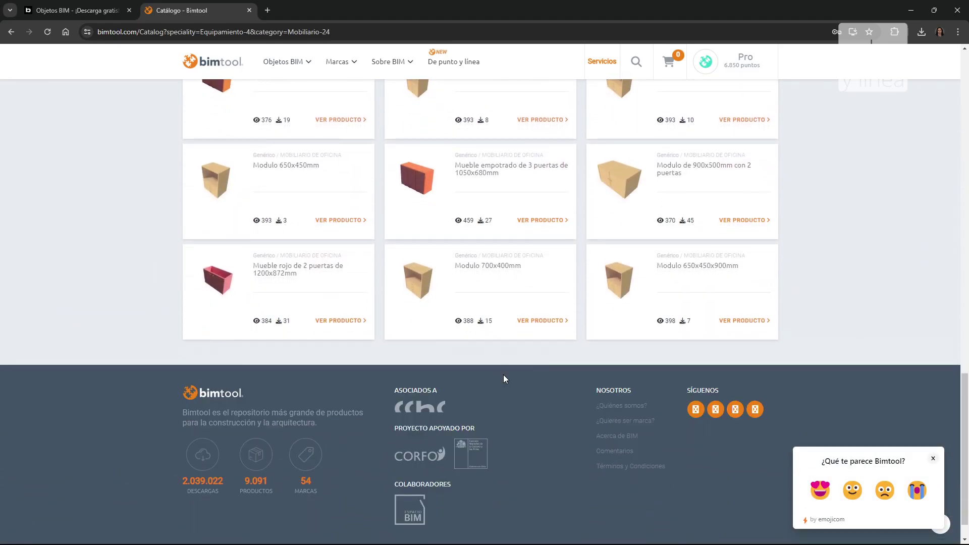
{"action": "scroll", "coordinate": [159, 300], "scroll_direction": "down", "scroll_amount": 10}
{"action": "scroll", "coordinate": [158, 302], "scroll_direction": "down", "scroll_amount": 10}
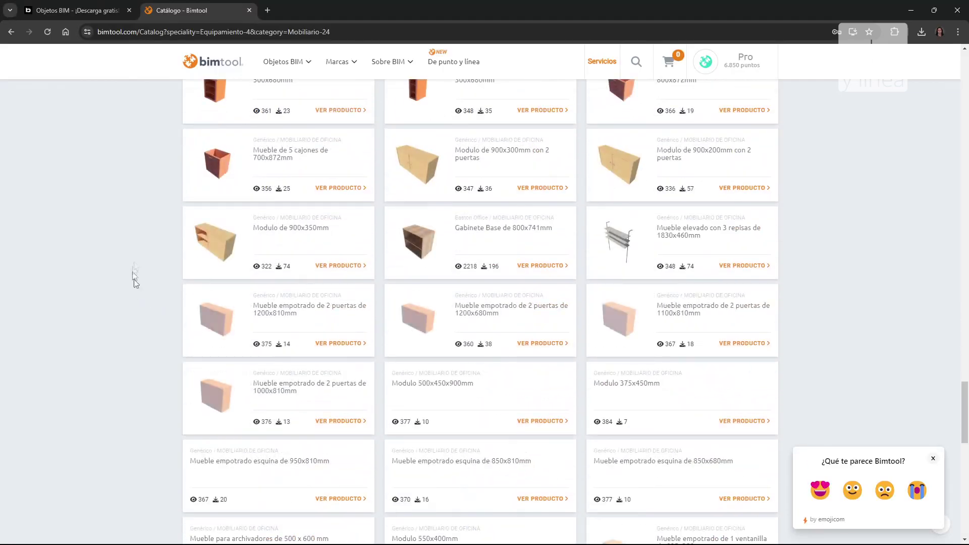
{"action": "scroll", "coordinate": [139, 293], "scroll_direction": "down", "scroll_amount": 10}
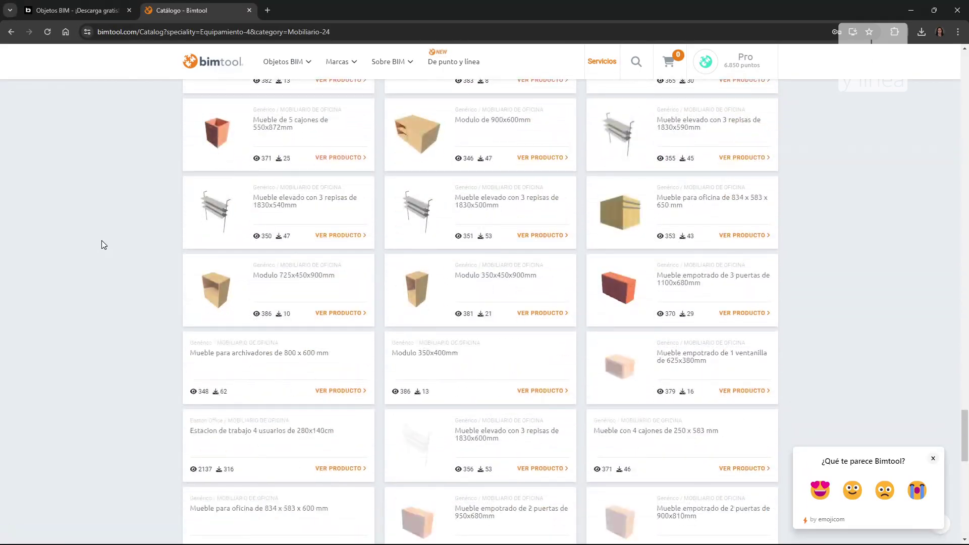
{"action": "scroll", "coordinate": [101, 240], "scroll_direction": "down", "scroll_amount": 10}
{"action": "scroll", "coordinate": [216, 271], "scroll_direction": "down", "scroll_amount": 10}
{"action": "scroll", "coordinate": [331, 301], "scroll_direction": "down", "scroll_amount": 10}
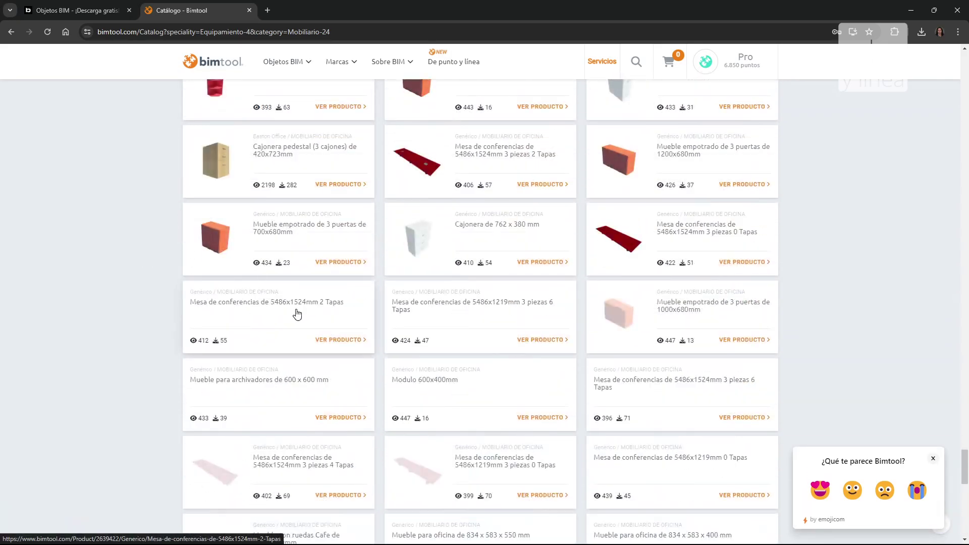
{"action": "scroll", "coordinate": [296, 314], "scroll_direction": "down", "scroll_amount": 10}
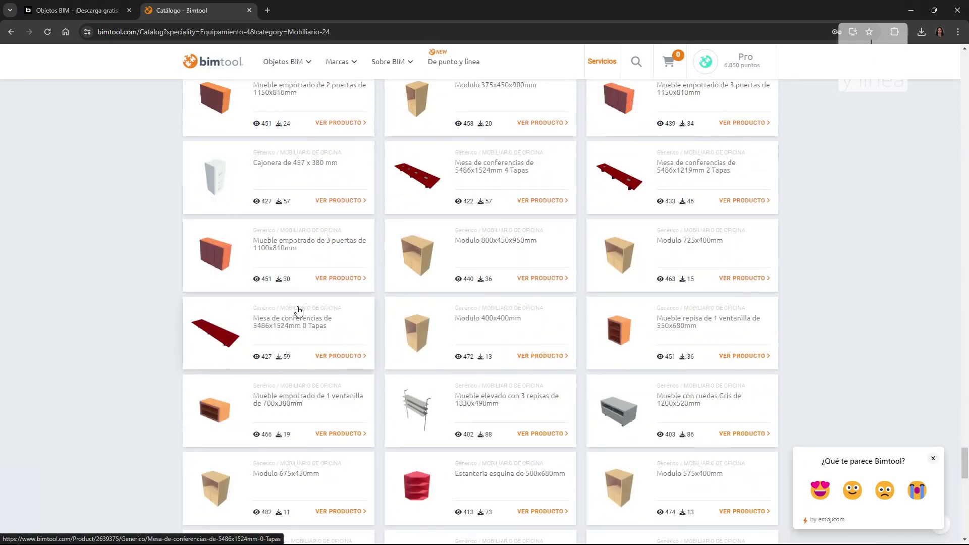
{"action": "scroll", "coordinate": [297, 310], "scroll_direction": "down", "scroll_amount": 10}
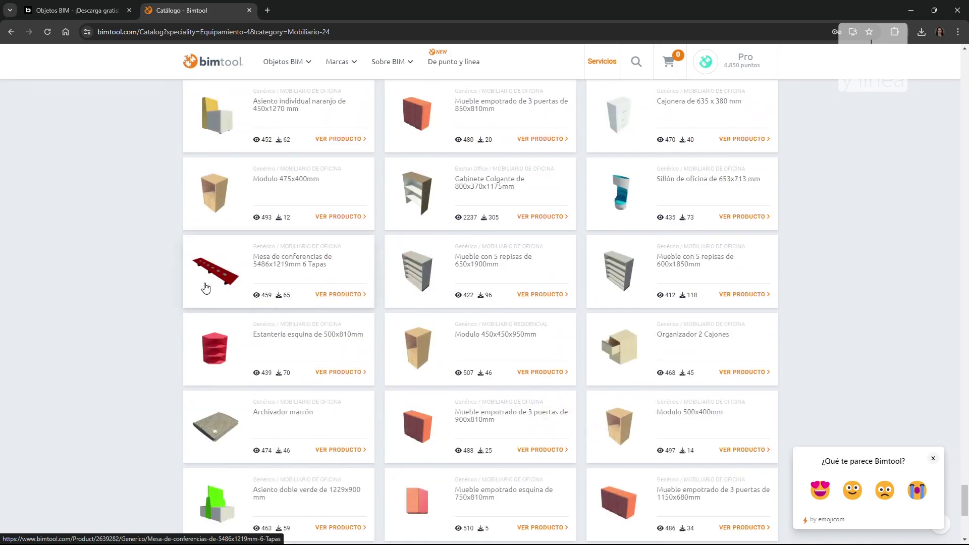
{"action": "scroll", "coordinate": [204, 285], "scroll_direction": "down", "scroll_amount": 6}
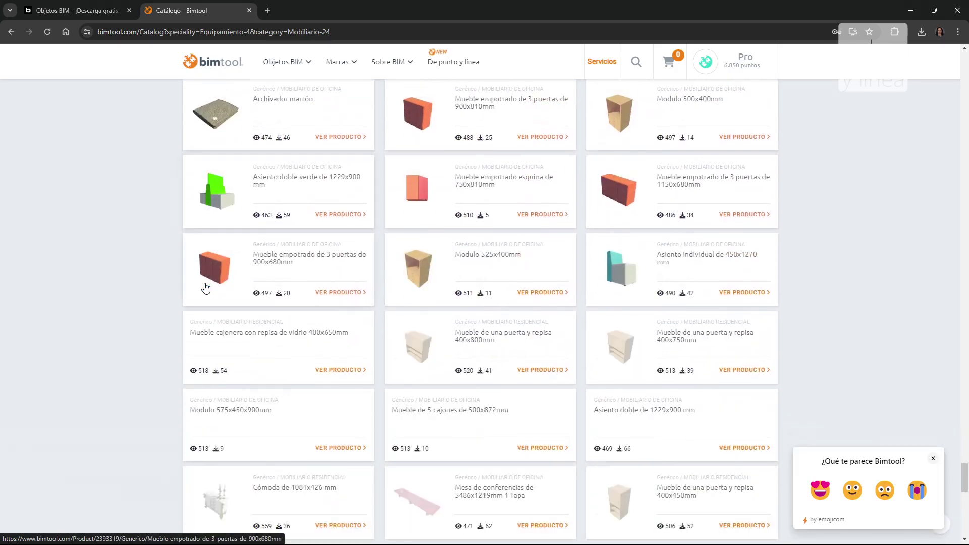
{"action": "scroll", "coordinate": [90, 334], "scroll_direction": "down", "scroll_amount": 10}
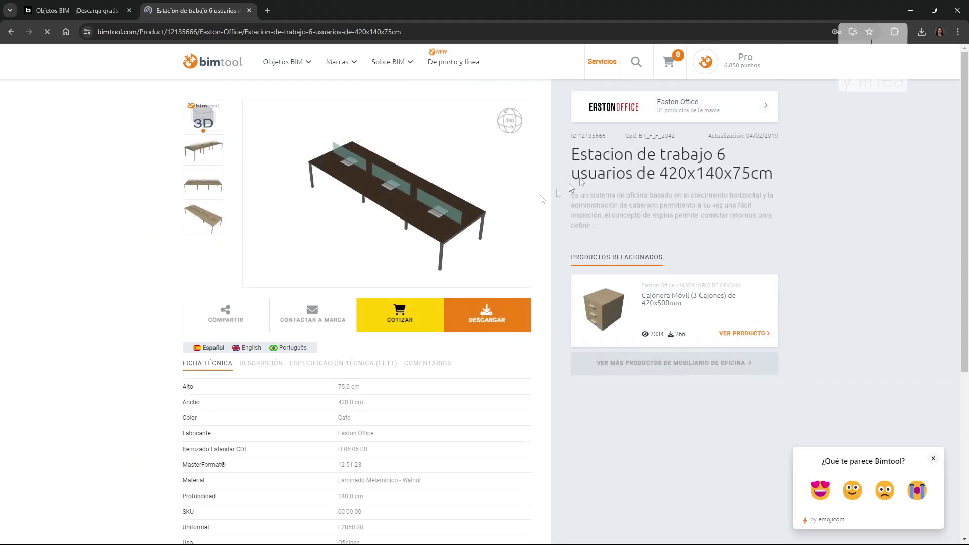
- Download the workstation's 944 KB Revit Architecture 2016 family file, check it in the browser's downloads, and leave the download list
{"action": "left_click", "coordinate": [499, 309]}
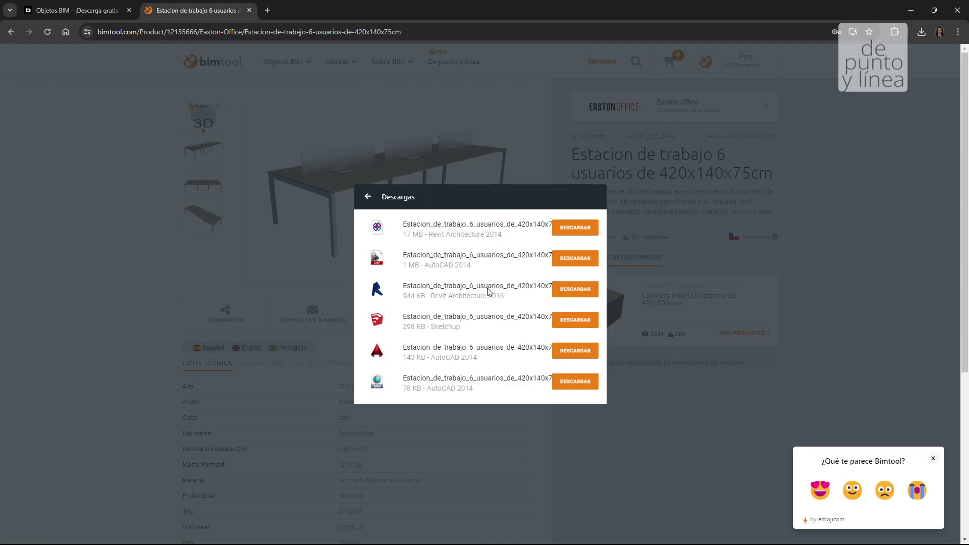
{"action": "left_click", "coordinate": [569, 289]}
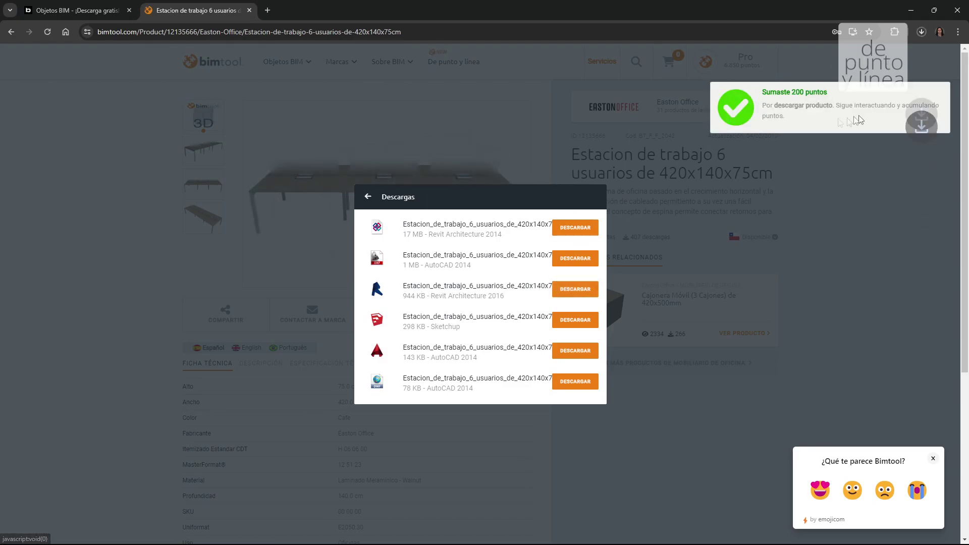
{"action": "left_click", "coordinate": [921, 32]}
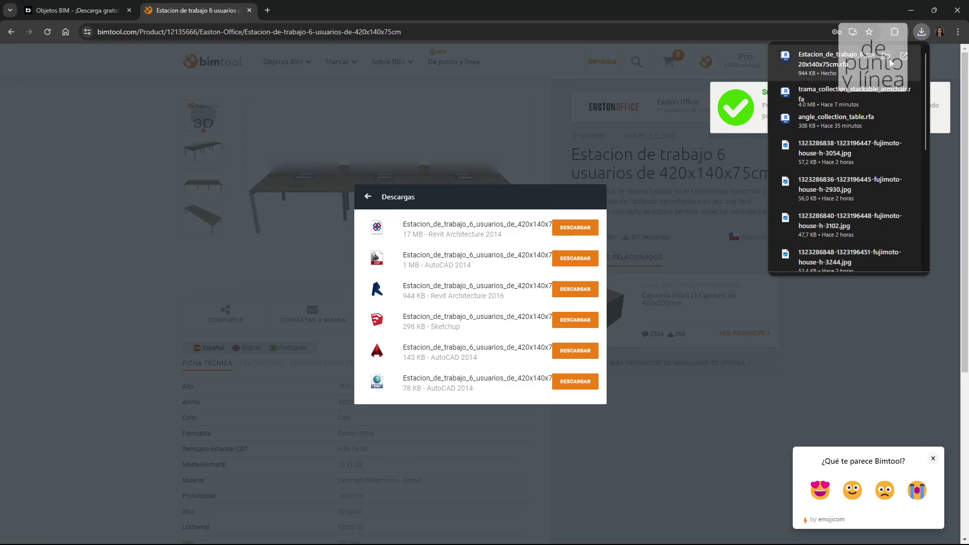
{"action": "left_click", "coordinate": [183, 307]}
{"action": "left_click", "coordinate": [368, 197]}
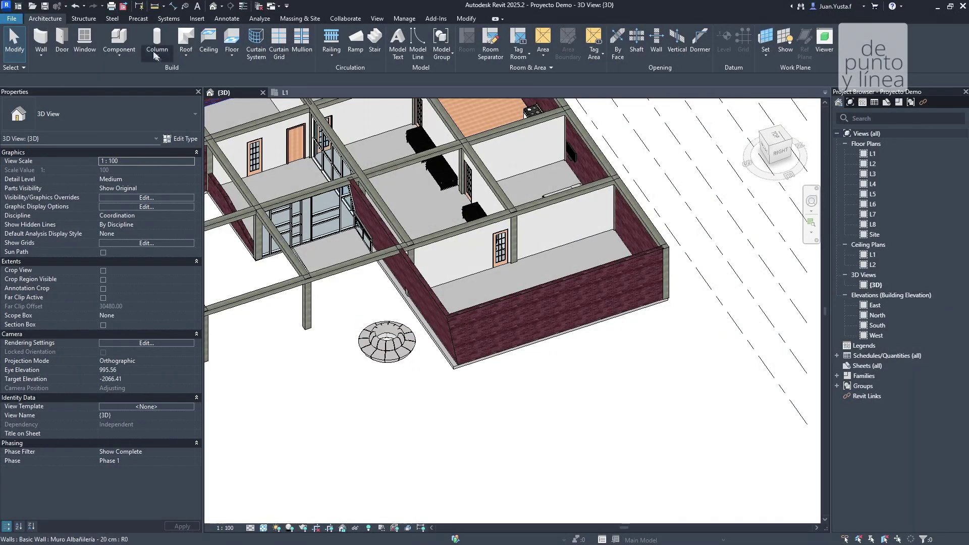
- In Revit, start placing a component and load the family Estacion_de_trabajo_6_usuarios_de_420x140x75cm.rfa from the Descargas folder
{"action": "left_click", "coordinate": [129, 36]}
{"action": "left_click", "coordinate": [435, 50]}
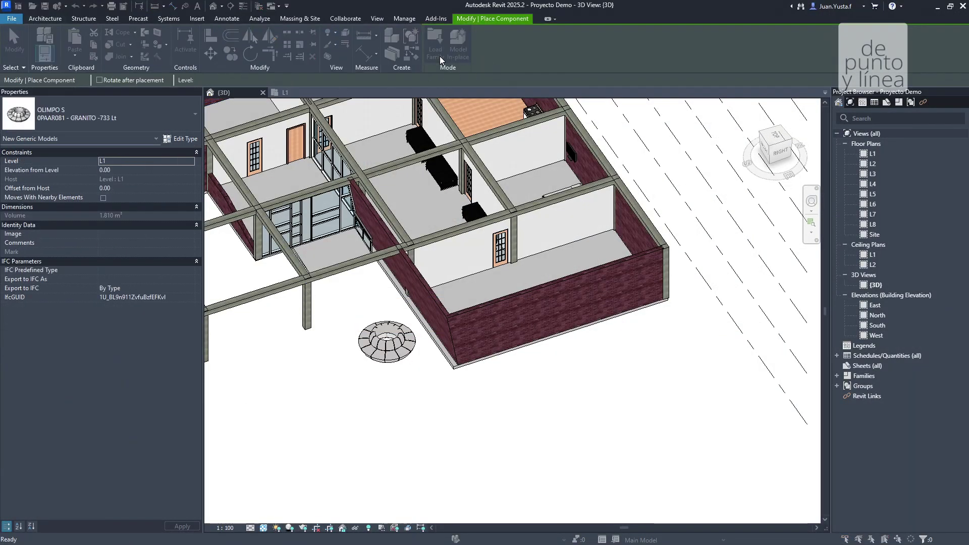
{"action": "left_click", "coordinate": [314, 132]}
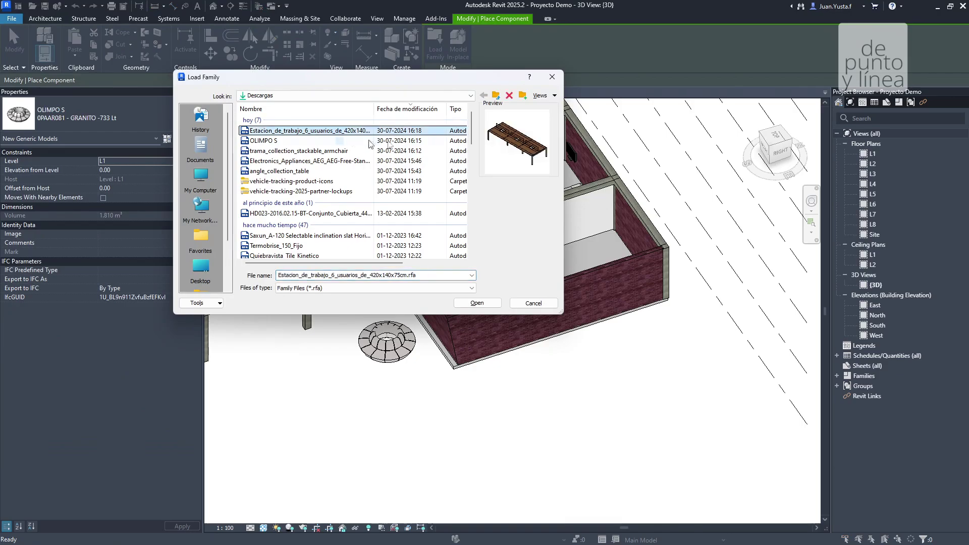
{"action": "left_click", "coordinate": [464, 303]}
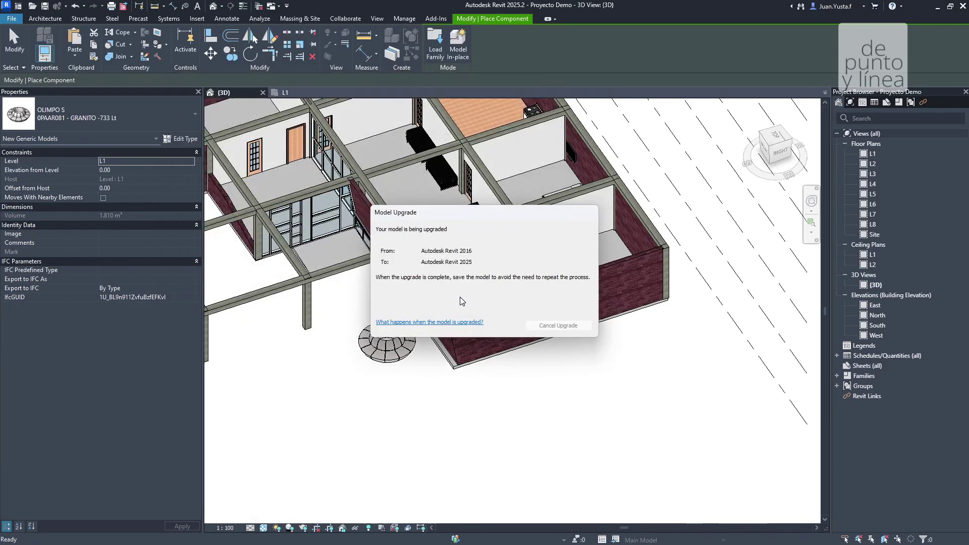
- Place the six-user workstation on the floor of the room with the sofas and end the placement
{"action": "middle_click_drag", "start_coordinate": [477, 280], "coordinate": [486, 291]}
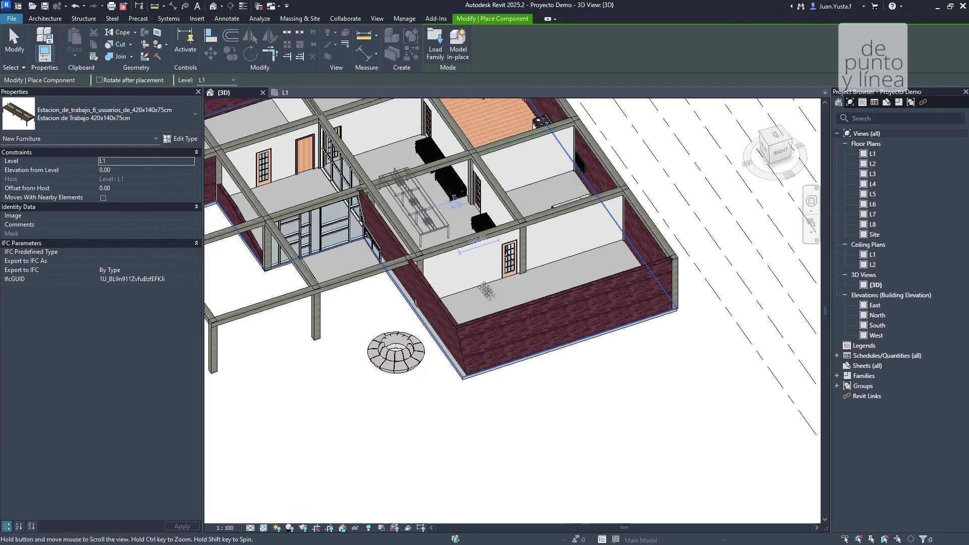
{"action": "scroll", "coordinate": [485, 290], "scroll_direction": "up", "scroll_amount": 4}
{"action": "left_click", "coordinate": [469, 253]}
{"action": "key", "text": "Escape"}
{"action": "middle_click_drag", "start_coordinate": [505, 302], "coordinate": [404, 293], "text": "shift"}
{"action": "middle_click_drag", "start_coordinate": [372, 341], "coordinate": [504, 285], "text": "shift"}
{"action": "scroll", "coordinate": [525, 319], "scroll_direction": "down", "scroll_amount": 4}
{"action": "scroll", "coordinate": [597, 286], "scroll_direction": "up", "scroll_amount": 3}
{"action": "key", "text": "Escape"}
{"action": "scroll", "coordinate": [496, 285], "scroll_direction": "up", "scroll_amount": 4}
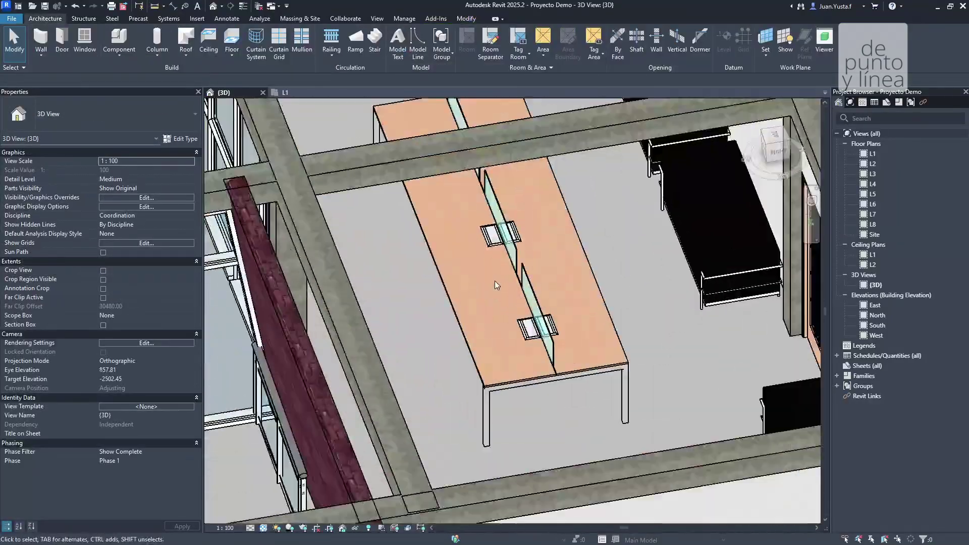
- Select the placed workstation and shift it slightly within its room
{"action": "left_click", "coordinate": [529, 267]}
{"action": "scroll", "coordinate": [479, 298], "scroll_direction": "down", "scroll_amount": 5}
{"action": "middle_click_drag", "start_coordinate": [479, 298], "coordinate": [456, 315], "text": "shift"}
{"action": "scroll", "coordinate": [434, 334], "scroll_direction": "up", "scroll_amount": 2}
{"action": "scroll", "coordinate": [435, 323], "scroll_direction": "down", "scroll_amount": 3}
{"action": "key", "text": "Escape"}
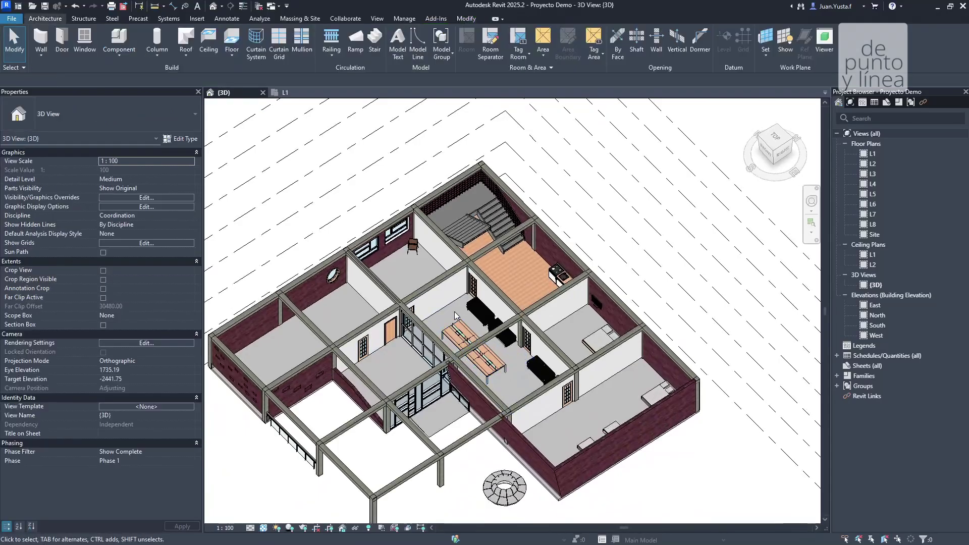
{"action": "scroll", "coordinate": [494, 379], "scroll_direction": "up", "scroll_amount": 4}
{"action": "left_click", "coordinate": [520, 337]}
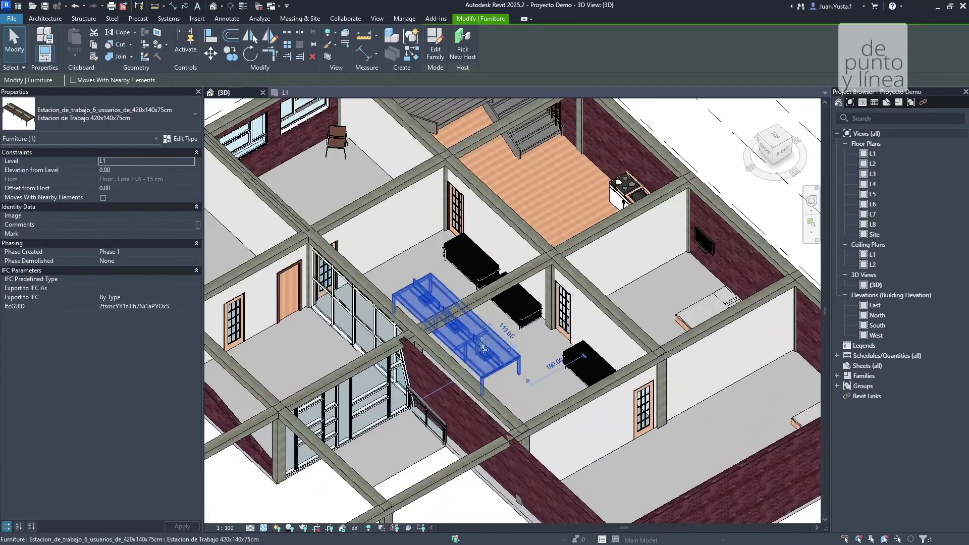
{"action": "scroll", "coordinate": [520, 337], "scroll_direction": "down", "scroll_amount": 3}
{"action": "middle_click_drag", "start_coordinate": [520, 337], "coordinate": [525, 328], "text": "shift"}
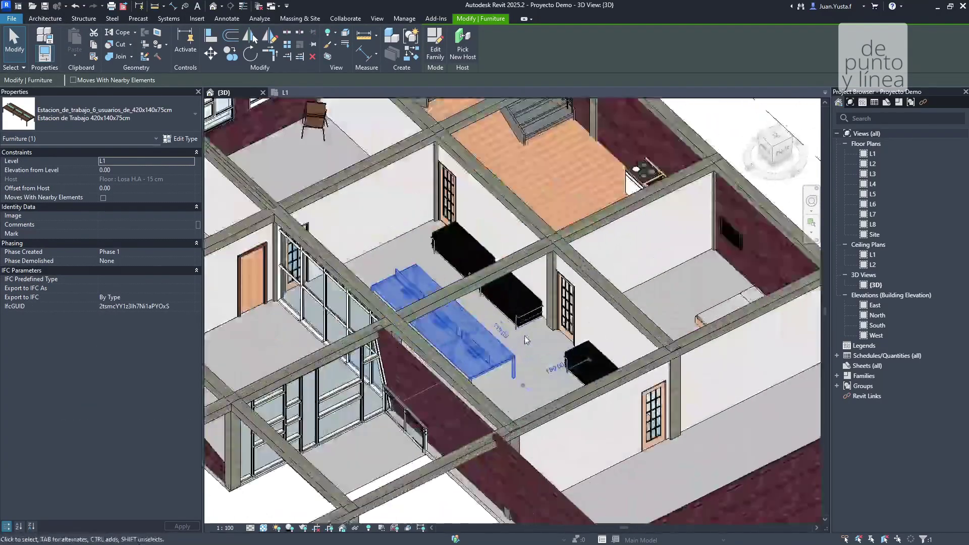
{"action": "left_click_drag", "start_coordinate": [514, 355], "coordinate": [517, 351]}
{"action": "key", "text": "Escape"}
{"action": "middle_click_drag", "start_coordinate": [516, 351], "coordinate": [469, 328], "text": "shift"}
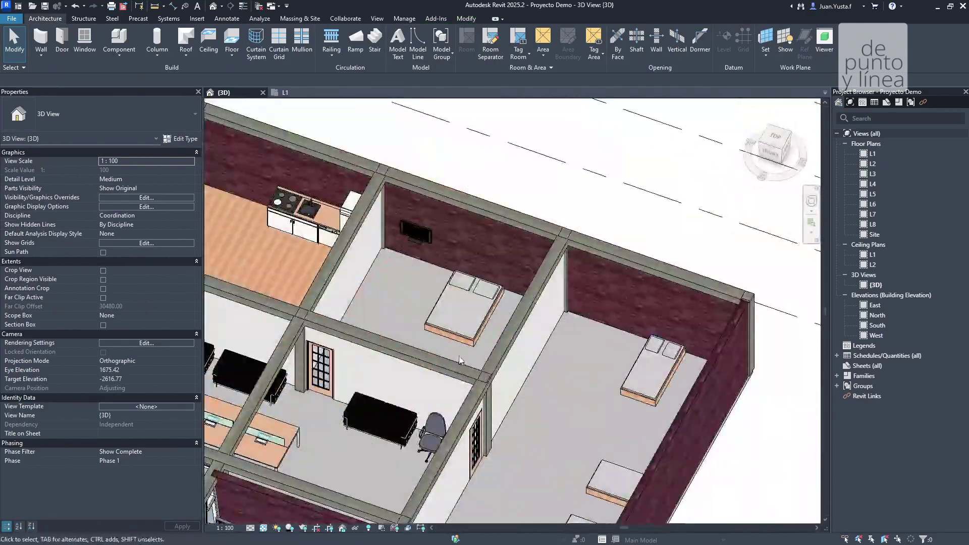
- Select the double bed in the bedroom and review its family types, keeping 1346 x 1880mm - Double
{"action": "left_click", "coordinate": [470, 328]}
{"action": "scroll", "coordinate": [468, 346], "scroll_direction": "up", "scroll_amount": 3}
{"action": "scroll", "coordinate": [472, 347], "scroll_direction": "up", "scroll_amount": 2}
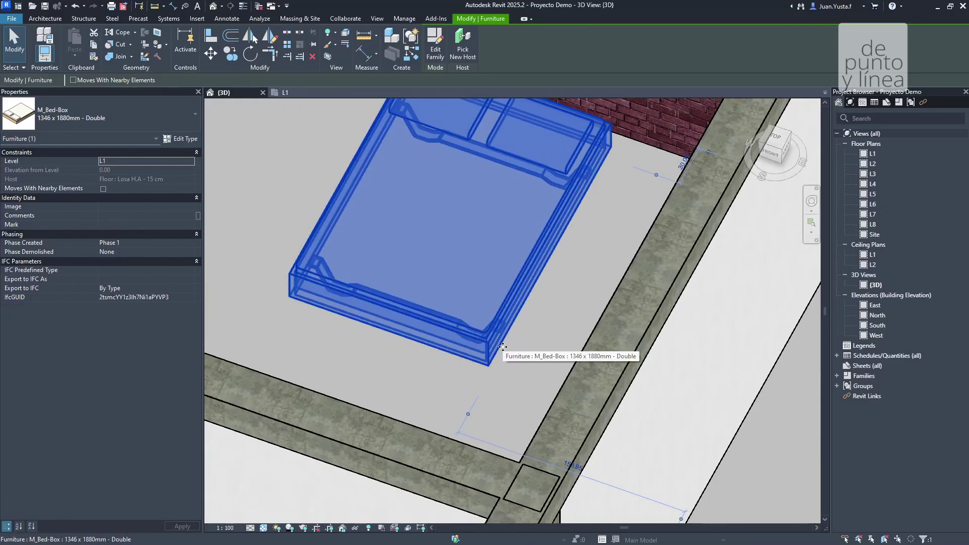
{"action": "scroll", "coordinate": [503, 346], "scroll_direction": "down", "scroll_amount": 5}
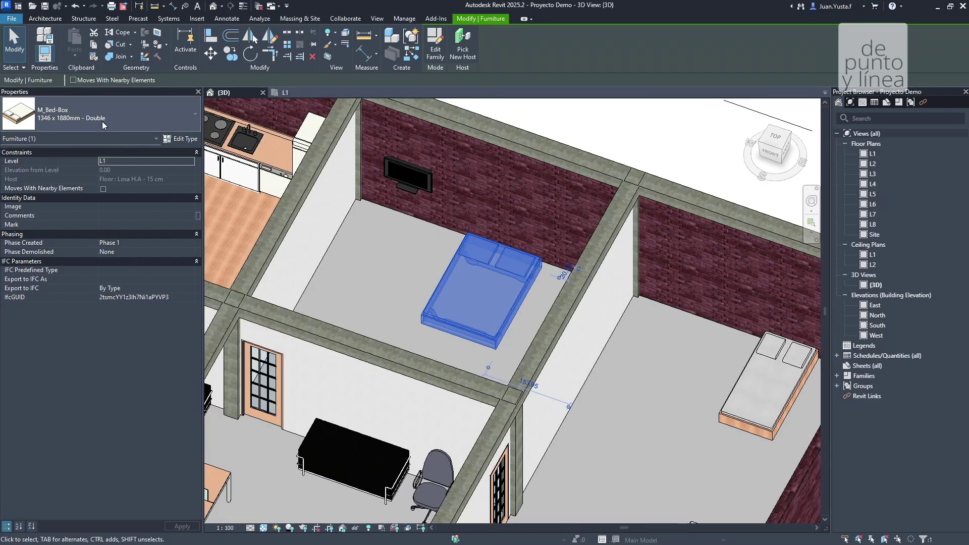
{"action": "left_click", "coordinate": [76, 118]}
{"action": "scroll", "coordinate": [81, 187], "scroll_direction": "up", "scroll_amount": 1}
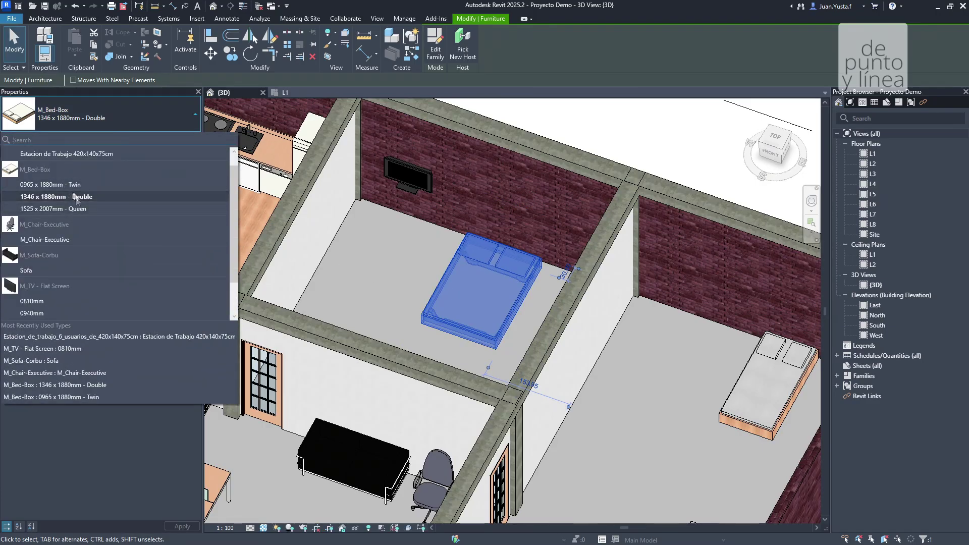
{"action": "left_click", "coordinate": [48, 196]}
- Examine the double bed and its bedroom from several angles and up close
{"action": "scroll", "coordinate": [494, 293], "scroll_direction": "down", "scroll_amount": 5}
{"action": "middle_click_drag", "start_coordinate": [494, 293], "coordinate": [513, 318], "text": "shift"}
{"action": "scroll", "coordinate": [506, 294], "scroll_direction": "up", "scroll_amount": 4}
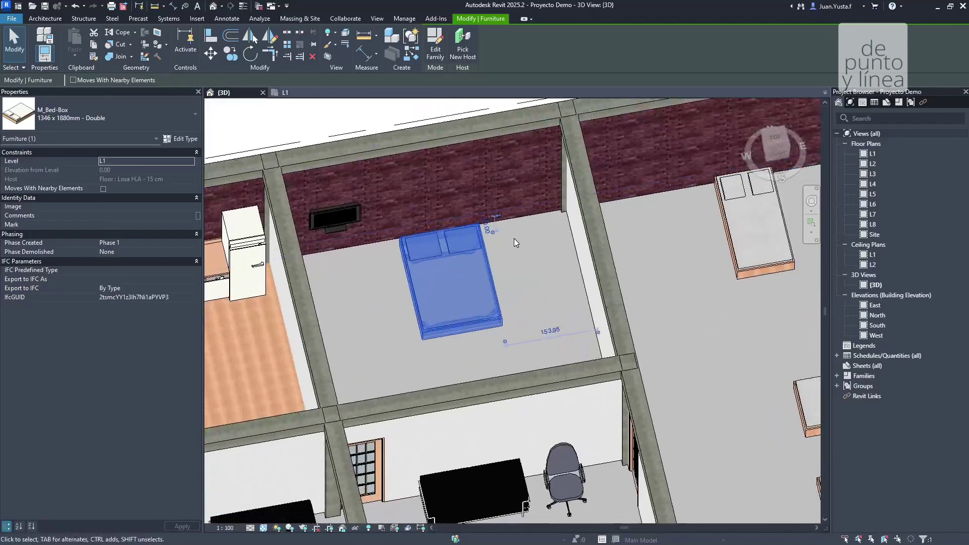
{"action": "key", "text": "Escape"}
{"action": "scroll", "coordinate": [514, 318], "scroll_direction": "up", "scroll_amount": 3}
{"action": "left_click", "coordinate": [498, 313]}
{"action": "scroll", "coordinate": [498, 314], "scroll_direction": "down", "scroll_amount": 4}
{"action": "middle_click_drag", "start_coordinate": [426, 300], "coordinate": [431, 307], "text": "shift"}
{"action": "scroll", "coordinate": [439, 290], "scroll_direction": "up", "scroll_amount": 3}
{"action": "key", "text": "Escape"}
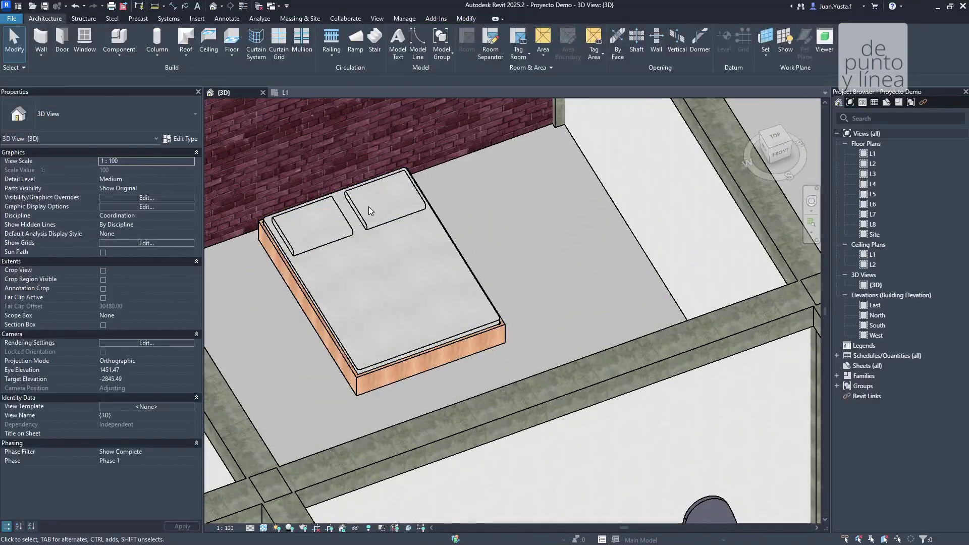
- Try lengths of 200 and 300 for the double bed's type, applying each one
{"action": "left_click", "coordinate": [352, 207]}
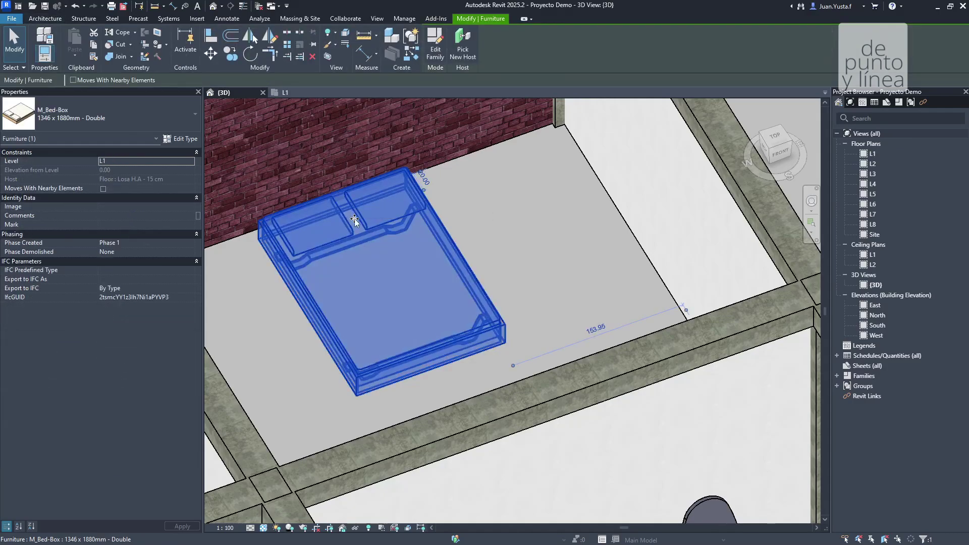
{"action": "left_click", "coordinate": [174, 140]}
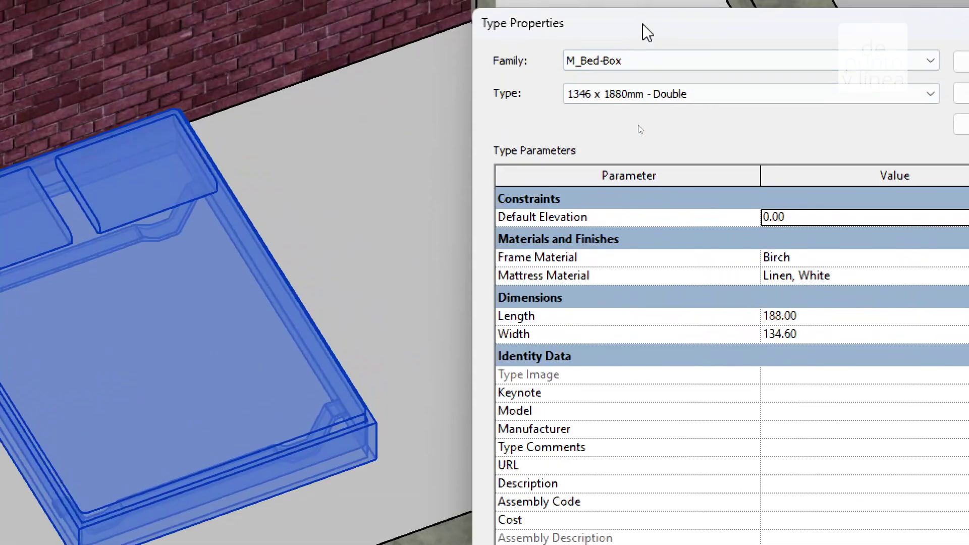
{"action": "left_click_drag", "start_coordinate": [646, 31], "coordinate": [507, 29]}
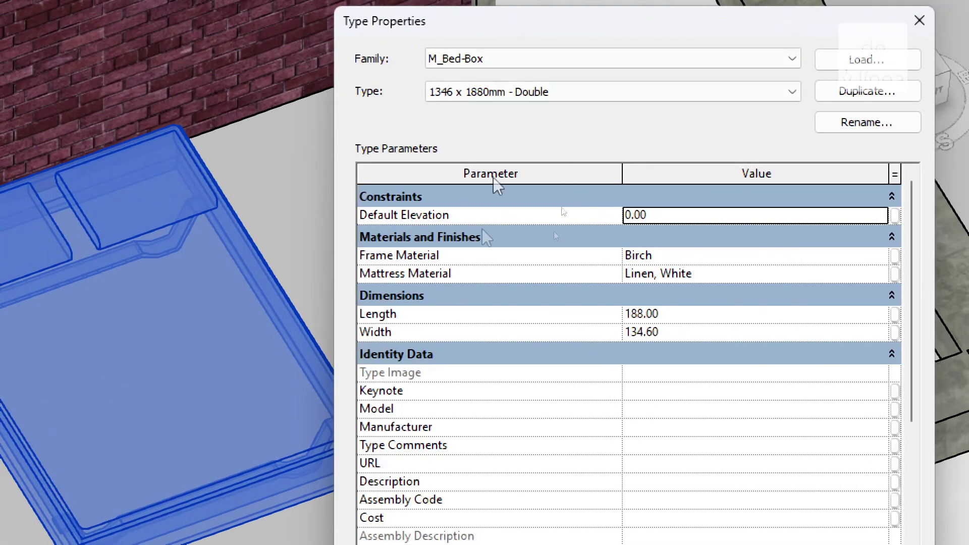
{"action": "left_click", "coordinate": [671, 315]}
{"action": "double_click", "coordinate": [676, 318]}
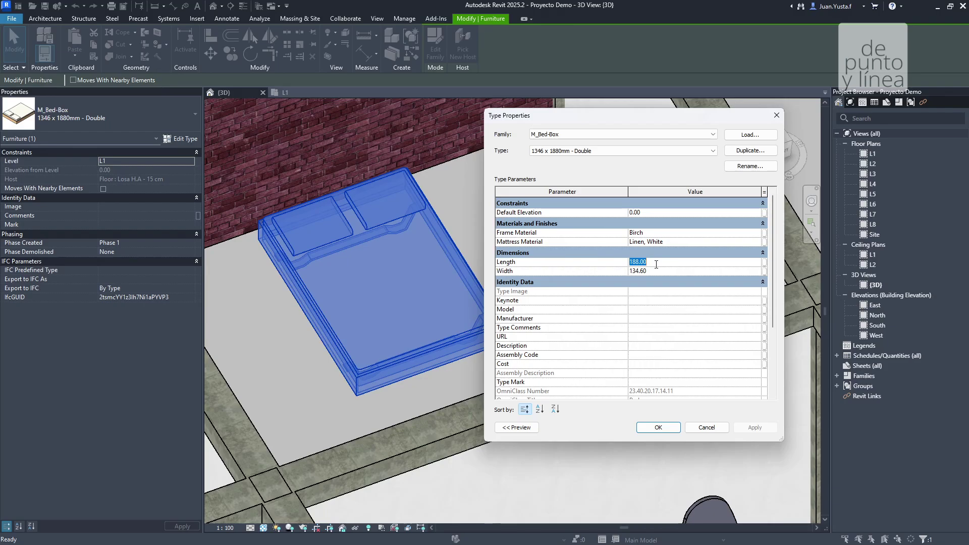
{"action": "left_click", "coordinate": [635, 249]}
{"action": "left_click", "coordinate": [649, 252]}
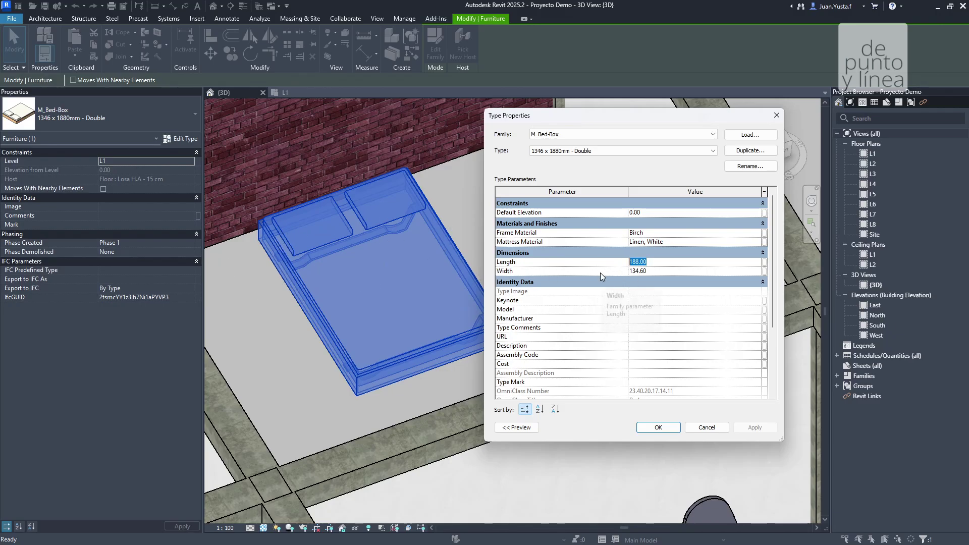
{"action": "type", "text": "200"}
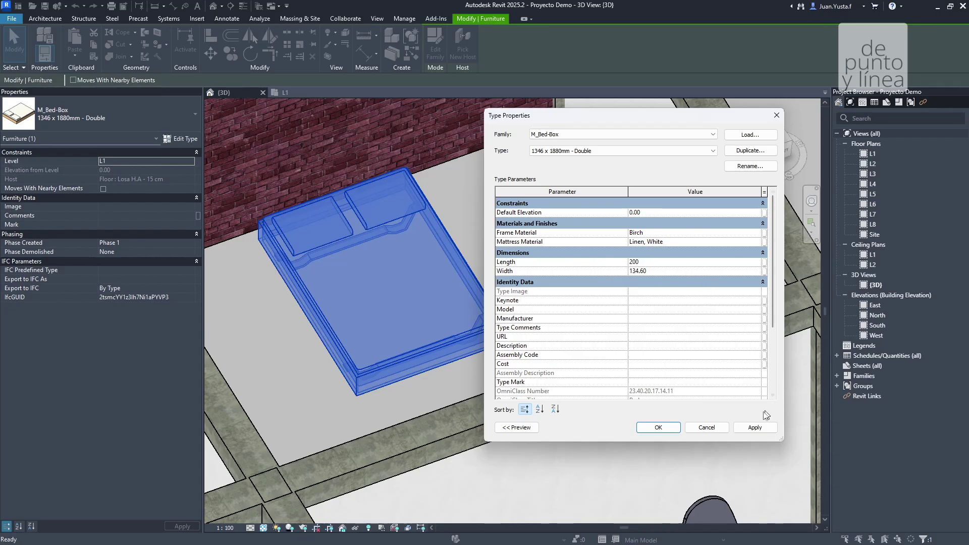
{"action": "left_click", "coordinate": [755, 427]}
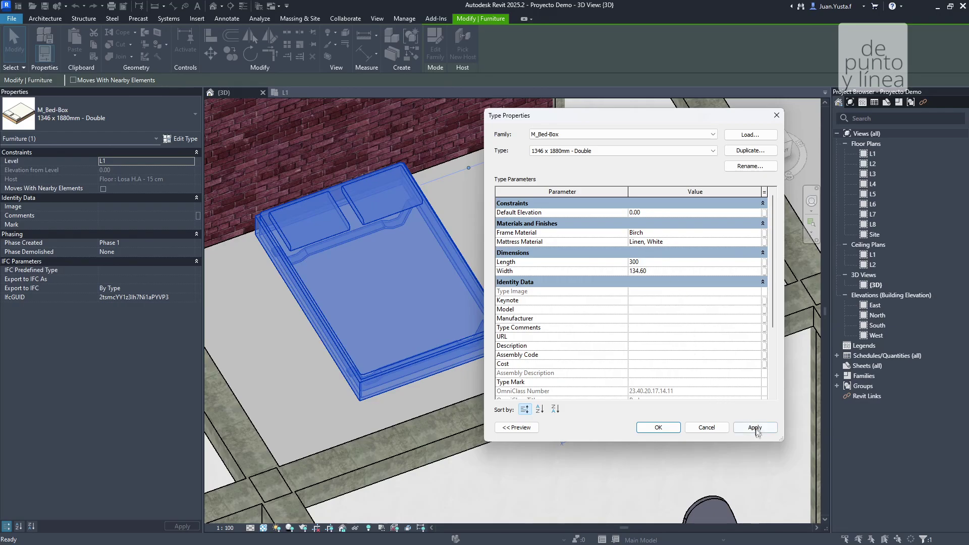
{"action": "left_click", "coordinate": [756, 432]}
{"action": "left_click", "coordinate": [653, 428]}
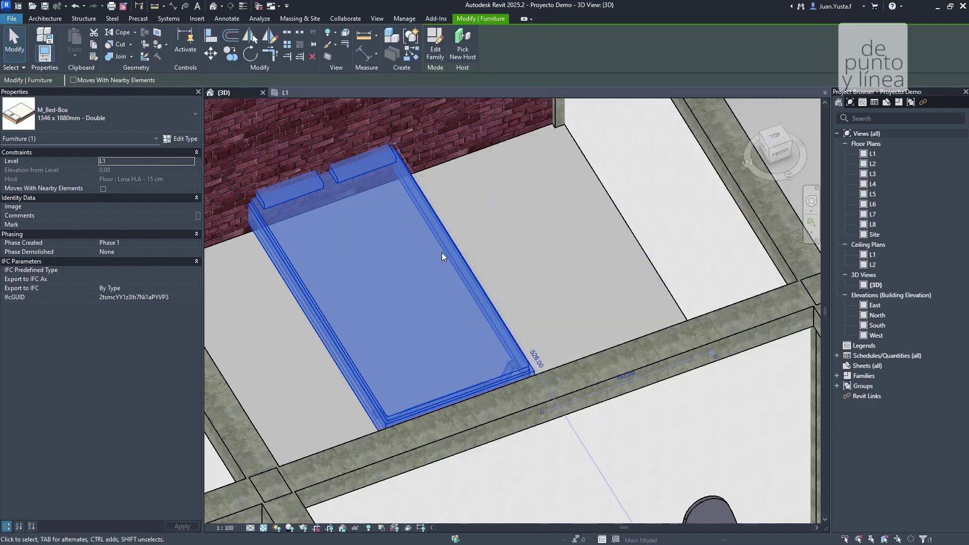
- Move the double bed sideways within the bedroom and set its type's length to 180
{"action": "left_click_drag", "start_coordinate": [444, 249], "coordinate": [497, 266]}
{"action": "left_click", "coordinate": [181, 139]}
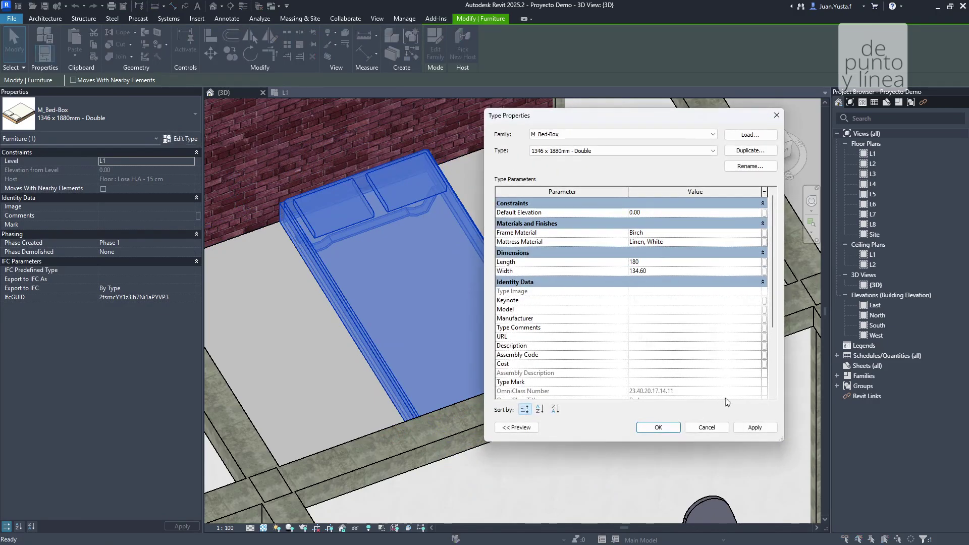
{"action": "left_click", "coordinate": [709, 428]}
- Move the shortened double bed back against the brick wall and deselect it
{"action": "left_click_drag", "start_coordinate": [405, 257], "coordinate": [364, 217]}
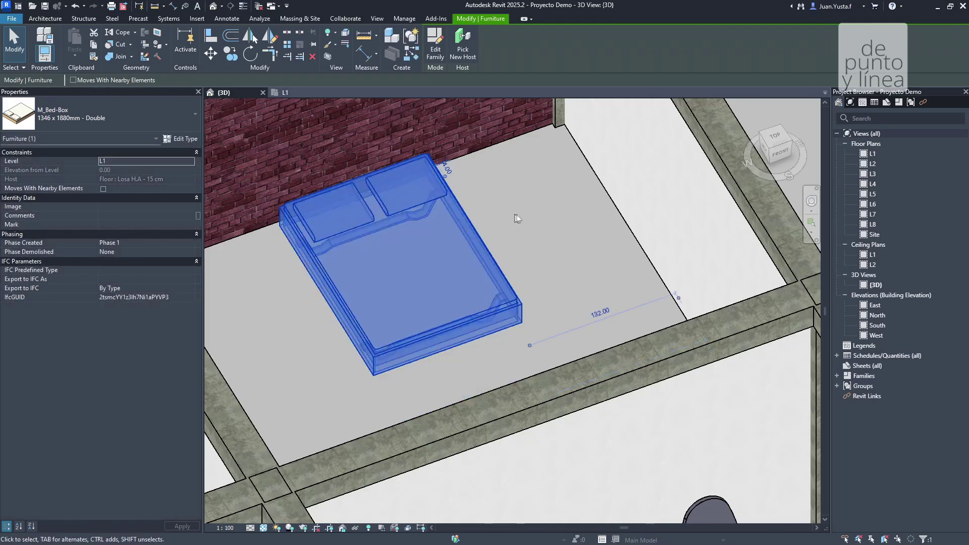
{"action": "left_click", "coordinate": [509, 217]}
{"action": "scroll", "coordinate": [513, 232], "scroll_direction": "down", "scroll_amount": 3}
{"action": "scroll", "coordinate": [513, 232], "scroll_direction": "down", "scroll_amount": 2}
{"action": "middle_click_drag", "start_coordinate": [513, 232], "coordinate": [449, 243], "text": "shift"}
{"action": "scroll", "coordinate": [449, 243], "scroll_direction": "up", "scroll_amount": 4}
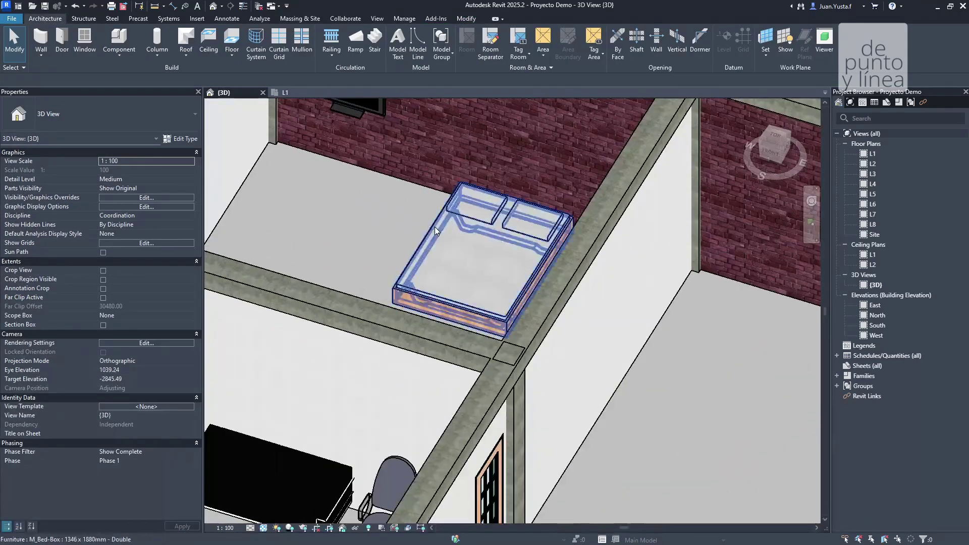
- Set the six-user workstation type's depth to 200 and its height to 100
{"action": "left_click", "coordinate": [435, 226]}
{"action": "scroll", "coordinate": [422, 235], "scroll_direction": "down", "scroll_amount": 3}
{"action": "scroll", "coordinate": [497, 309], "scroll_direction": "up", "scroll_amount": 2}
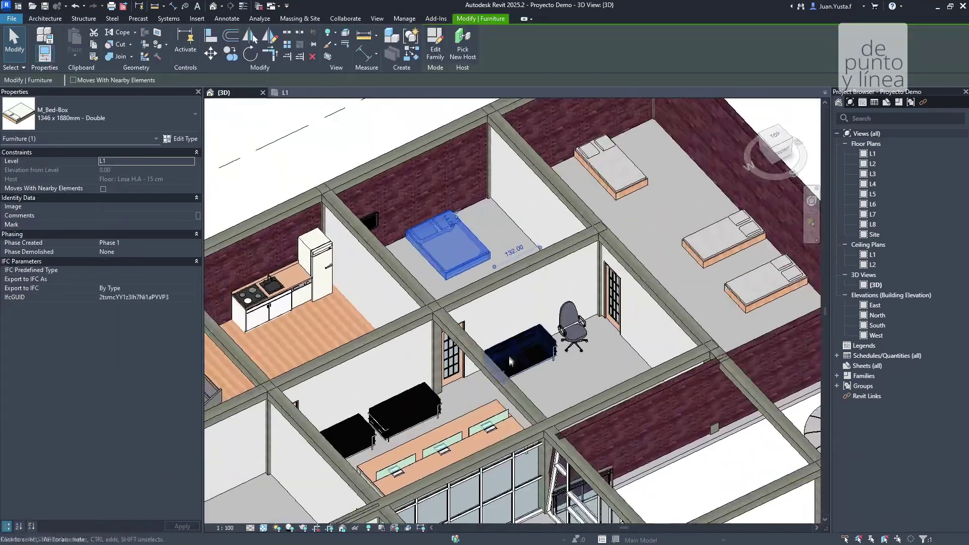
{"action": "left_click", "coordinate": [460, 338]}
{"action": "scroll", "coordinate": [462, 351], "scroll_direction": "up", "scroll_amount": 4}
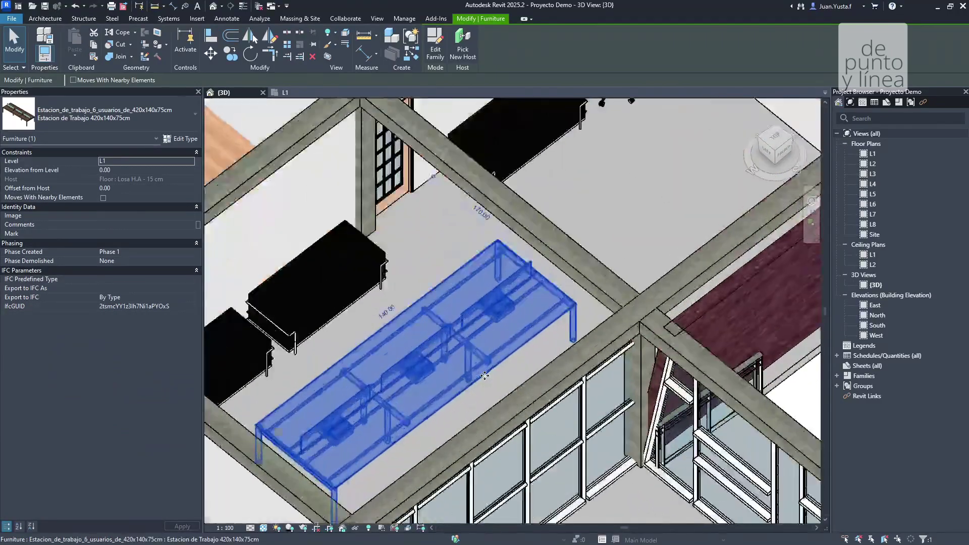
{"action": "left_click", "coordinate": [183, 139]}
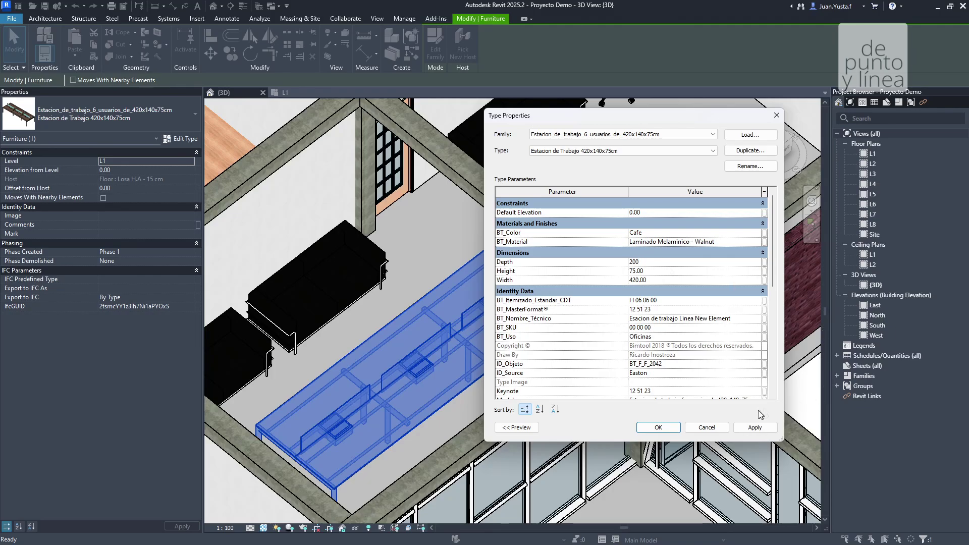
{"action": "left_click_drag", "start_coordinate": [638, 122], "coordinate": [706, 139]}
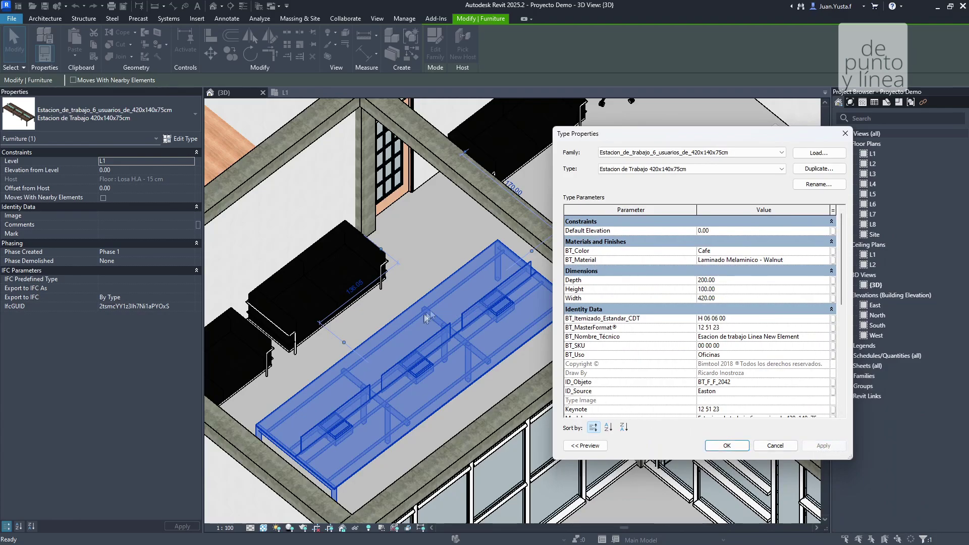
{"action": "left_click", "coordinate": [733, 447]}
- Examine the resized workstation and the nearby armchair from several angles
{"action": "middle_click_drag", "start_coordinate": [554, 297], "coordinate": [414, 328], "text": "shift"}
{"action": "left_click", "coordinate": [562, 368]}
{"action": "middle_click_drag", "start_coordinate": [564, 371], "coordinate": [487, 303], "text": "shift"}
{"action": "left_click", "coordinate": [444, 164]}
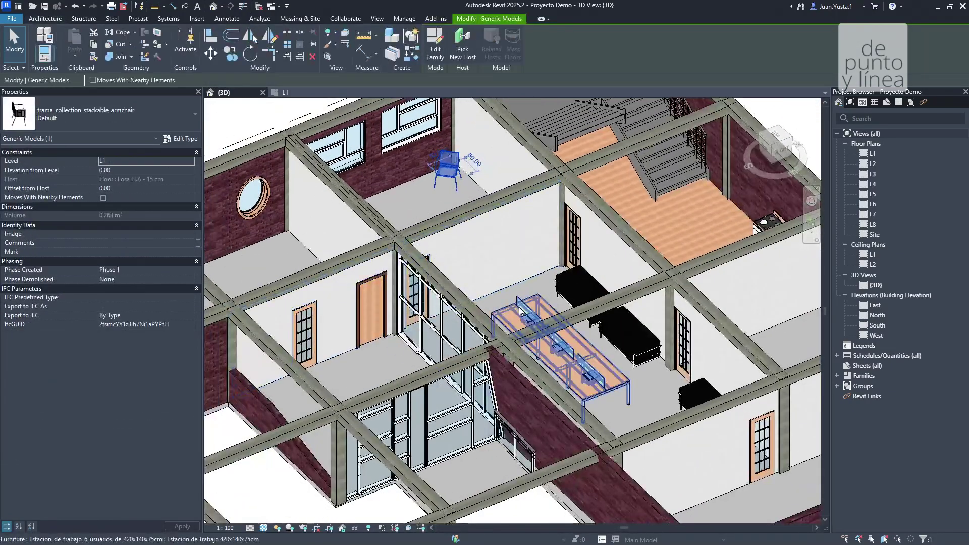
{"action": "left_click", "coordinate": [550, 321]}
{"action": "scroll", "coordinate": [550, 321], "scroll_direction": "up", "scroll_amount": 5}
{"action": "scroll", "coordinate": [552, 419], "scroll_direction": "down", "scroll_amount": 3}
{"action": "middle_click_drag", "start_coordinate": [515, 339], "coordinate": [444, 325], "text": "shift"}
{"action": "scroll", "coordinate": [506, 395], "scroll_direction": "down", "scroll_amount": 3}
{"action": "middle_click_drag", "start_coordinate": [507, 395], "coordinate": [444, 323], "text": "shift"}
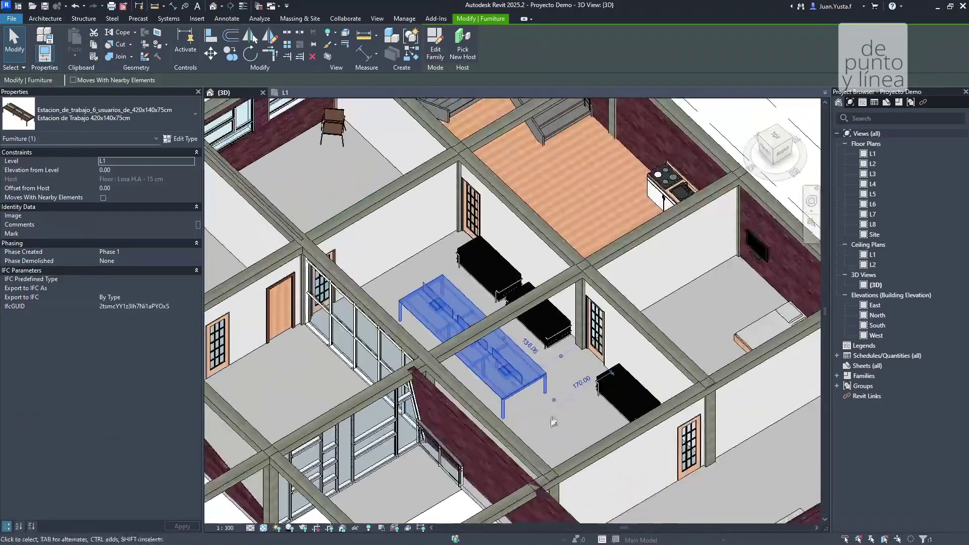
- Reposition the workstation on the floor in front of the sofas
{"action": "scroll", "coordinate": [442, 313], "scroll_direction": "up", "scroll_amount": 3}
{"action": "left_click_drag", "start_coordinate": [421, 293], "coordinate": [372, 233]}
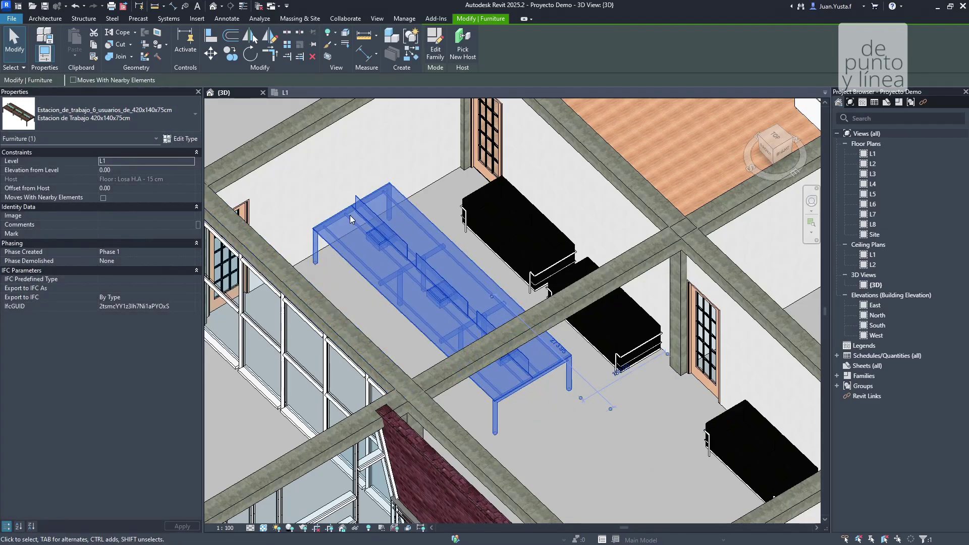
{"action": "scroll", "coordinate": [350, 215], "scroll_direction": "down", "scroll_amount": 4}
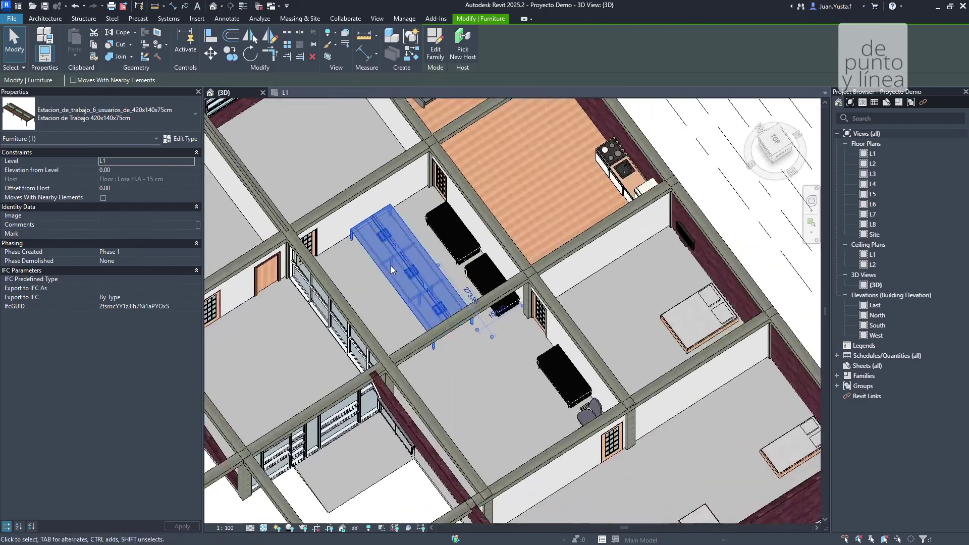
{"action": "left_click_drag", "start_coordinate": [384, 266], "coordinate": [398, 337]}
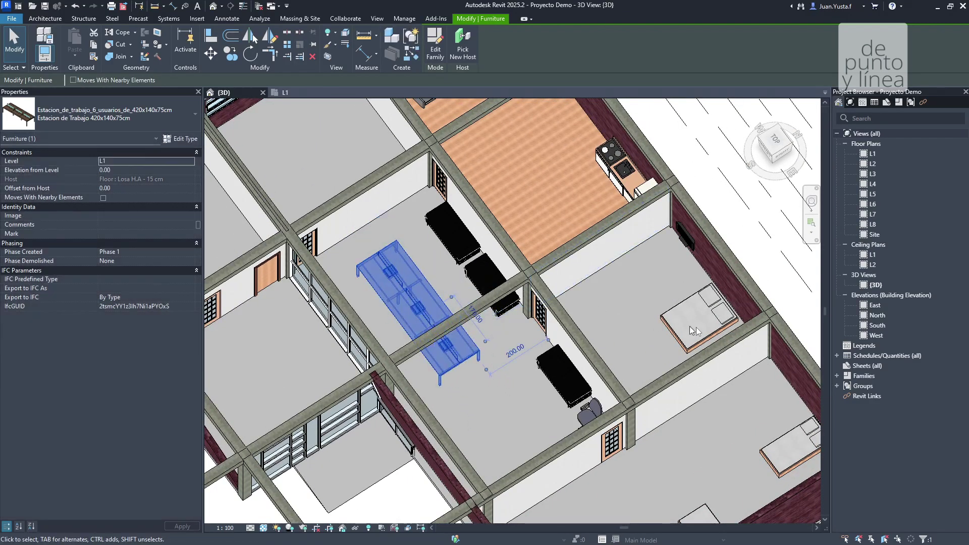
- Move the double bed along the brick wall toward the television, about 160 from the opposite side wall
{"action": "left_click", "coordinate": [664, 323]}
{"action": "middle_click_drag", "start_coordinate": [665, 322], "coordinate": [696, 338], "text": "shift"}
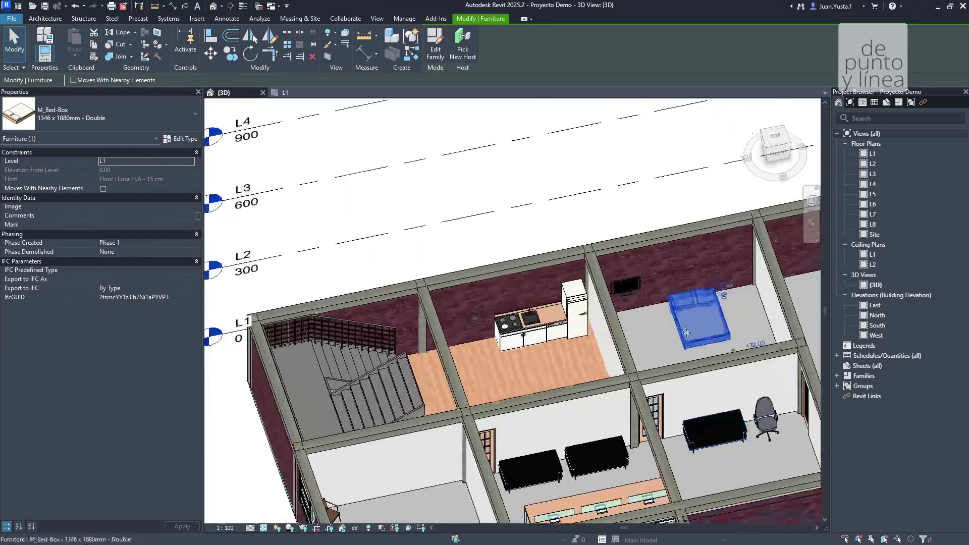
{"action": "scroll", "coordinate": [708, 348], "scroll_direction": "up", "scroll_amount": 3}
{"action": "left_click_drag", "start_coordinate": [708, 348], "coordinate": [688, 349]}
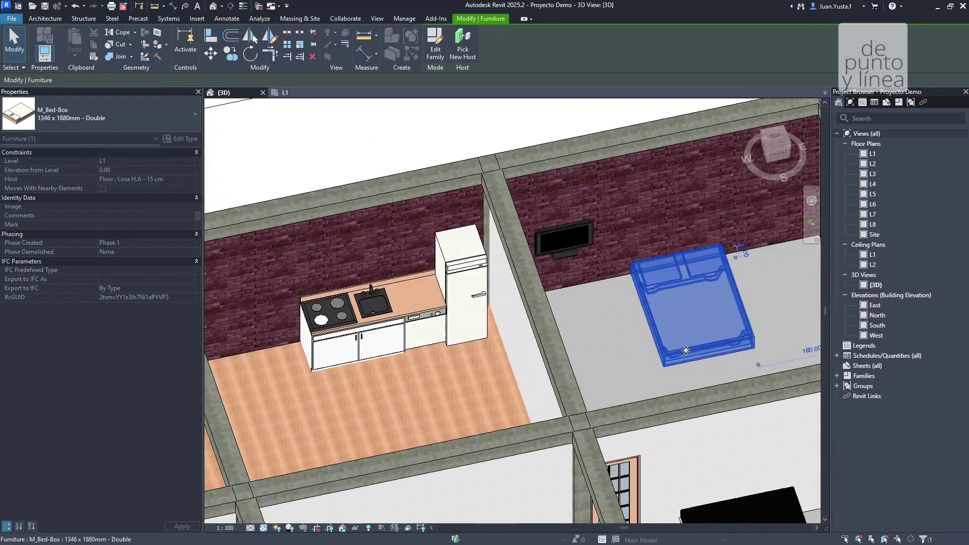
{"action": "left_click", "coordinate": [585, 296]}
- Look over the armchair and the whole furnished building from several angles
{"action": "scroll", "coordinate": [586, 296], "scroll_direction": "down", "scroll_amount": 5}
{"action": "middle_click_drag", "start_coordinate": [586, 296], "coordinate": [505, 283], "text": "shift"}
{"action": "scroll", "coordinate": [404, 253], "scroll_direction": "up", "scroll_amount": 5}
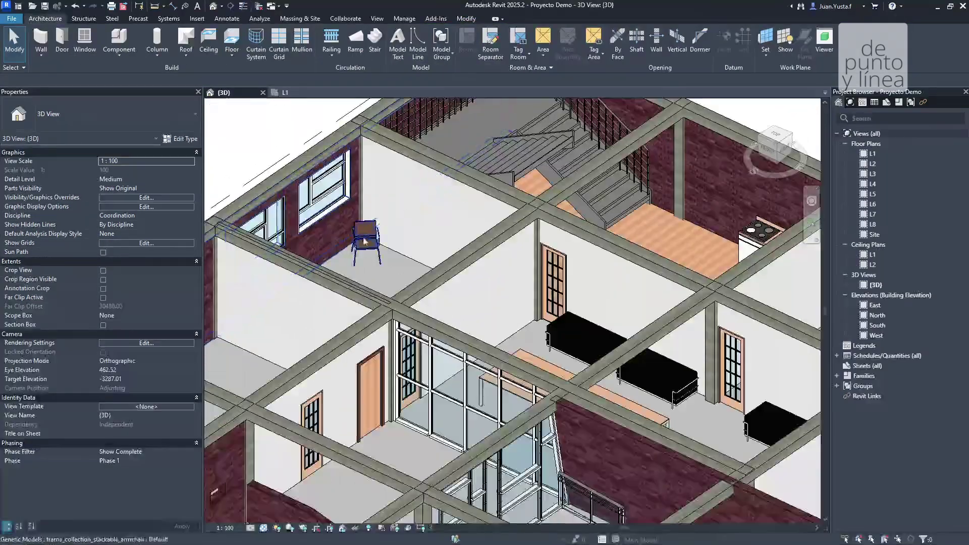
{"action": "left_click", "coordinate": [366, 237]}
{"action": "middle_click_drag", "start_coordinate": [424, 288], "coordinate": [407, 265], "text": "shift"}
{"action": "scroll", "coordinate": [372, 250], "scroll_direction": "up", "scroll_amount": 5}
{"action": "scroll", "coordinate": [372, 250], "scroll_direction": "down", "scroll_amount": 5}
{"action": "key", "text": "Escape"}
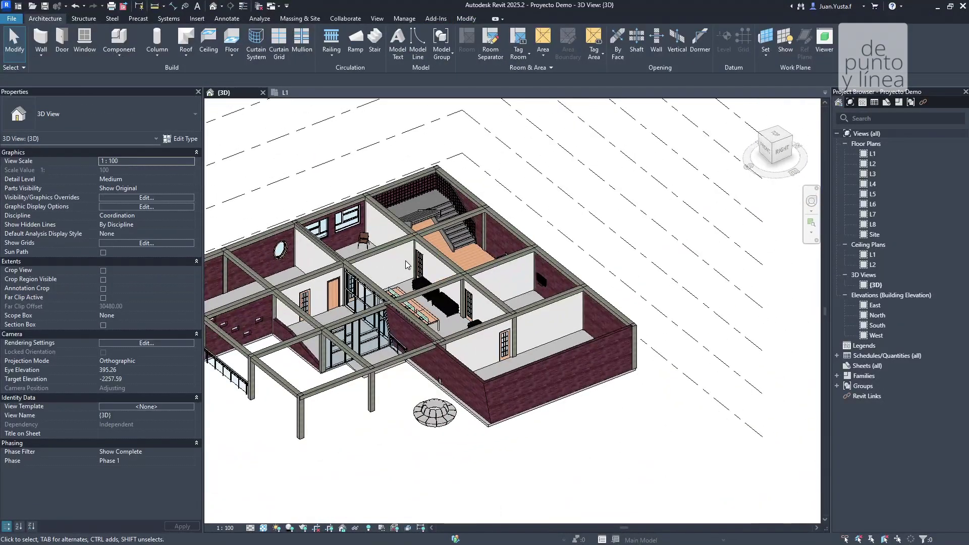
{"action": "scroll", "coordinate": [407, 265], "scroll_direction": "down", "scroll_amount": 3}
{"action": "scroll", "coordinate": [419, 293], "scroll_direction": "up", "scroll_amount": 6}
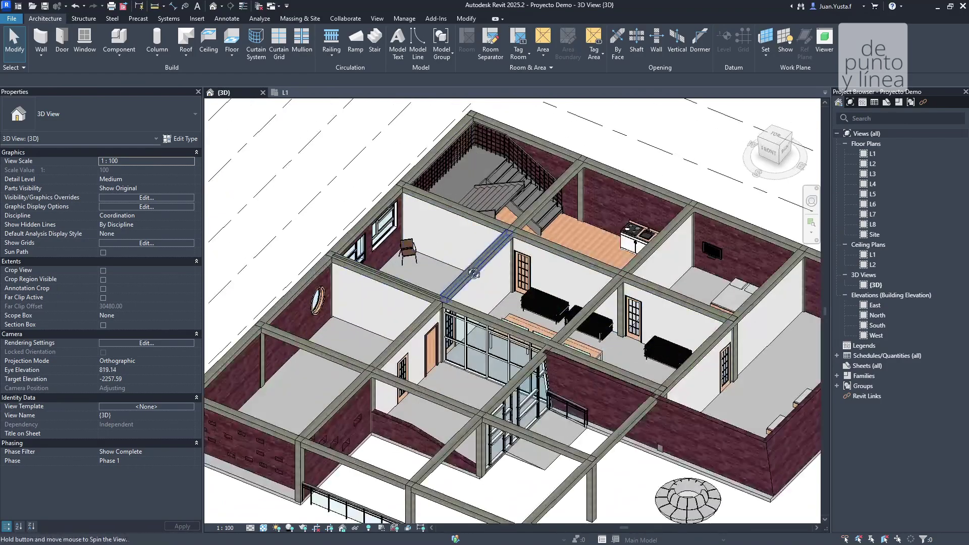
{"action": "scroll", "coordinate": [433, 324], "scroll_direction": "down", "scroll_amount": 5}
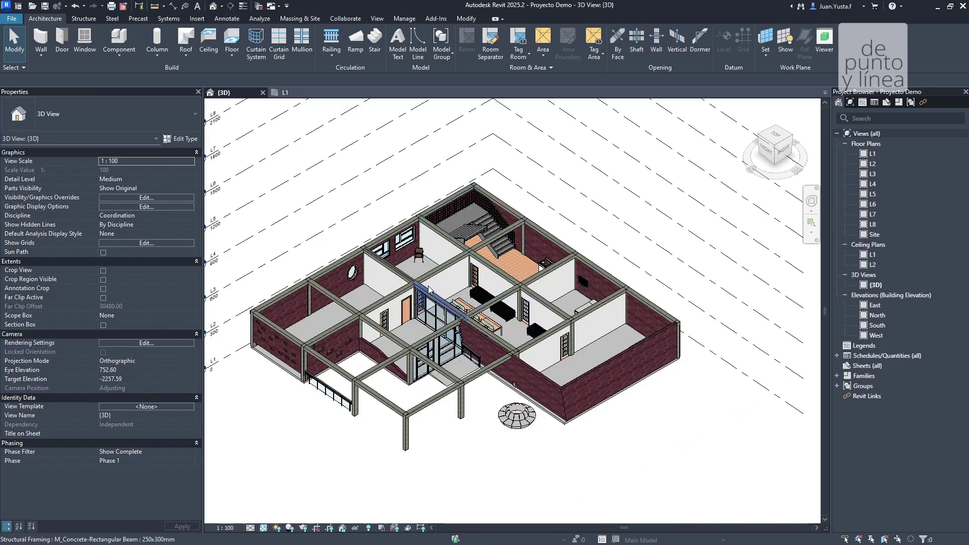
{"action": "middle_click_drag", "start_coordinate": [408, 182], "coordinate": [432, 262], "text": "shift"}
{"action": "scroll", "coordinate": [433, 263], "scroll_direction": "up", "scroll_amount": 5}
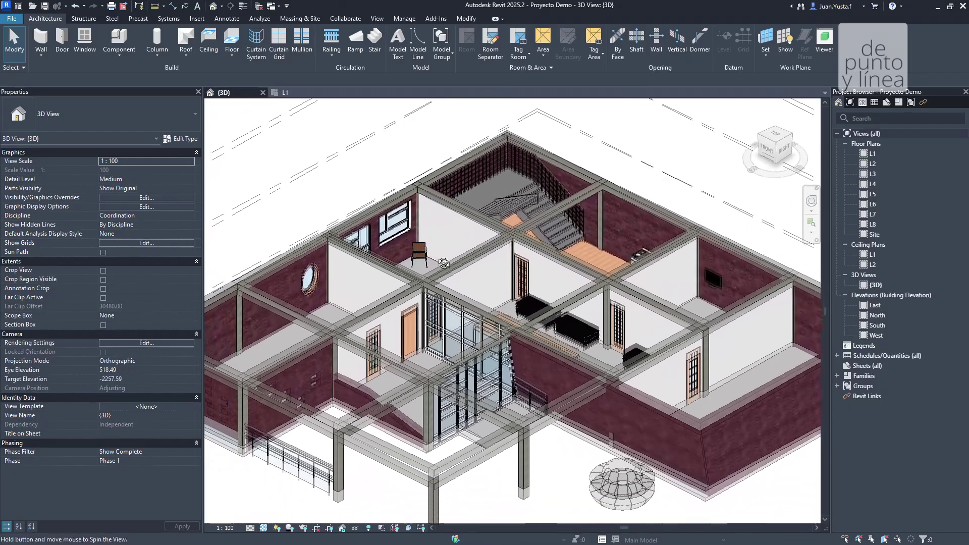
{"action": "scroll", "coordinate": [440, 251], "scroll_direction": "down", "scroll_amount": 3}
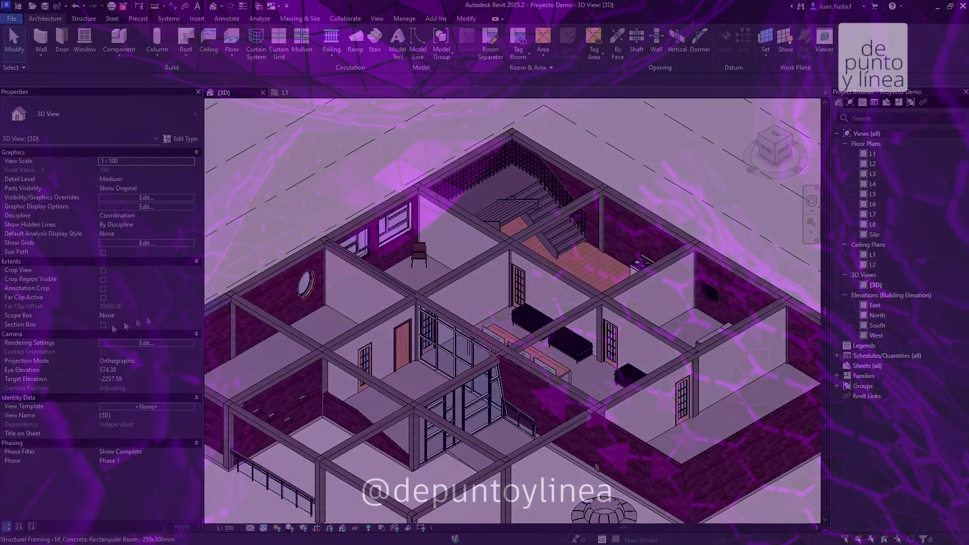